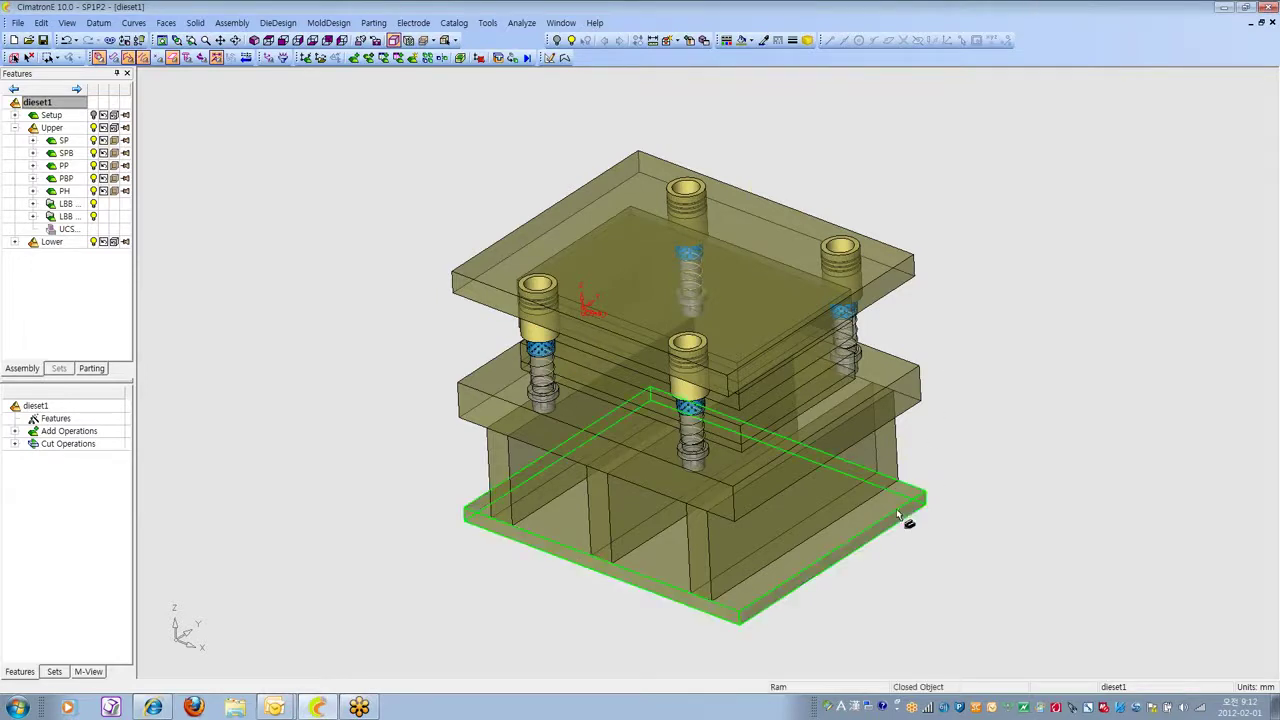
Turn off the Override Face Color display setting for the die set assembly.
mouse_move(918, 589)
right_mouse_down("ctrl")
mouse_move(918, 540)
mouse_move(913, 580)
right_mouse_up("ctrl")
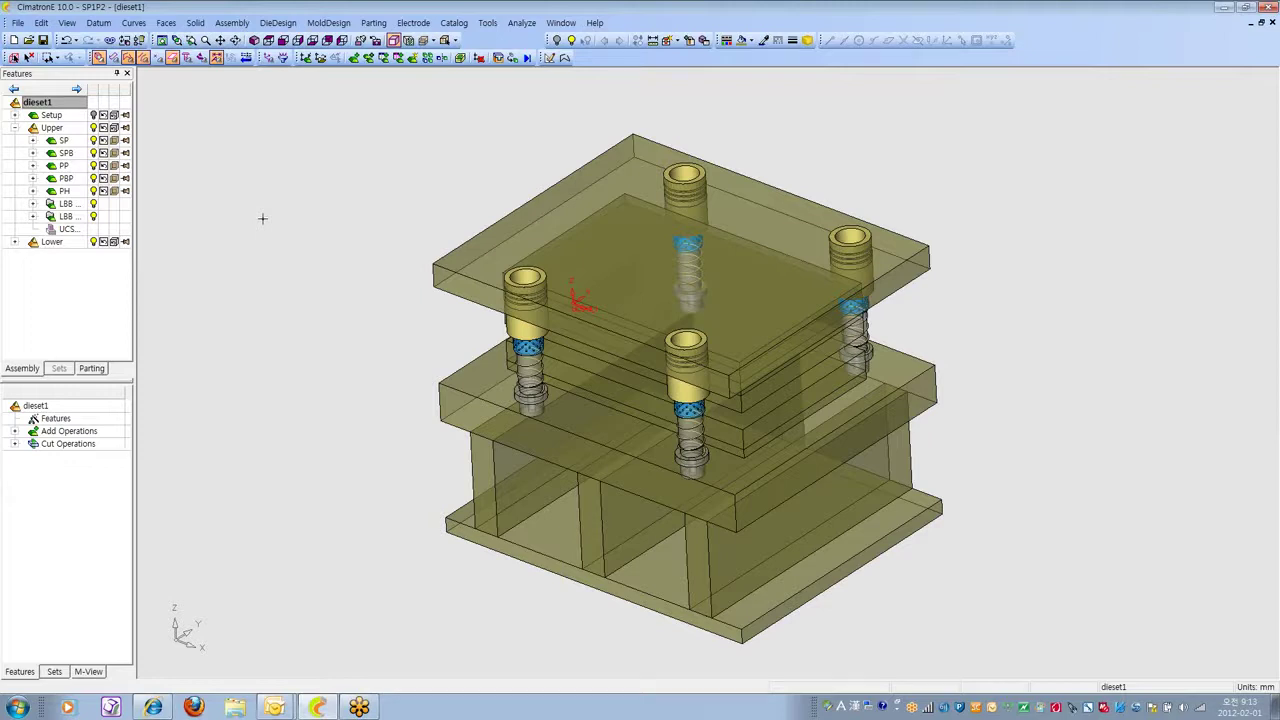
left_click(67, 23)
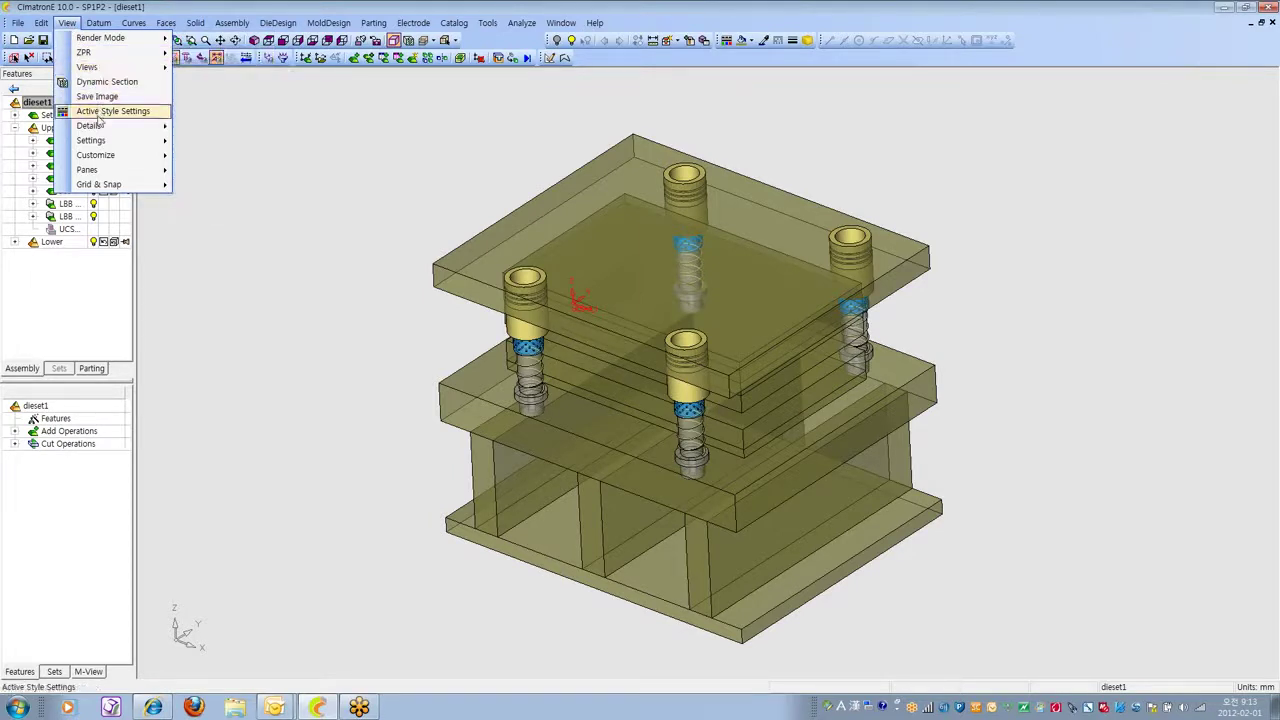
mouse_move(100, 145)
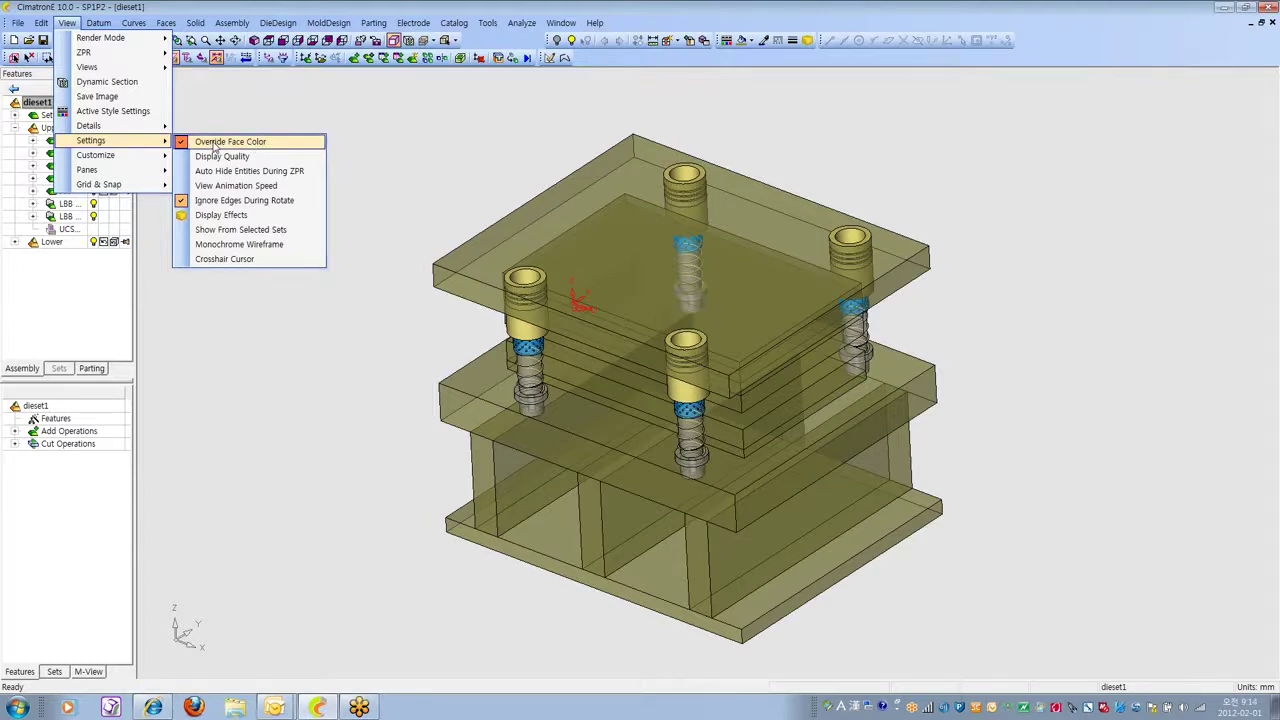
left_click(213, 147)
left_click(67, 22)
key("Escape")
key("Escape")
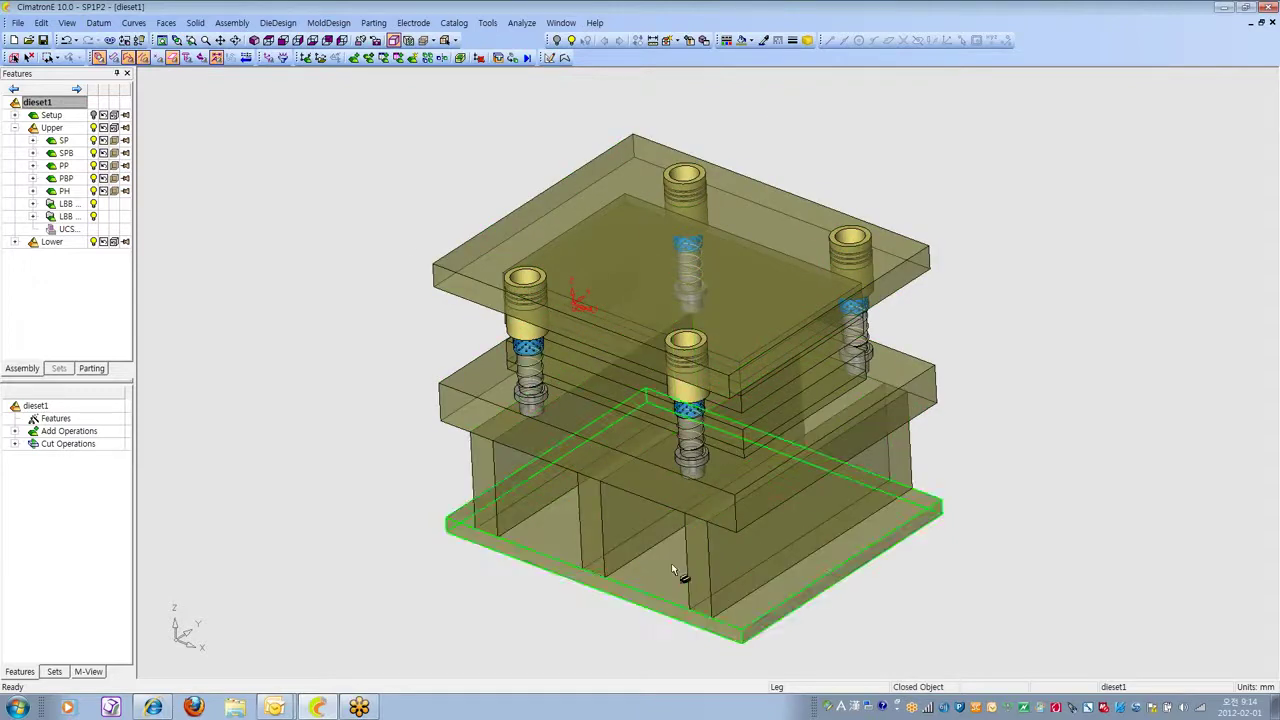
Examine the view detail options, the PH part's colour palette and the Override Face Color setting.
left_click(68, 23)
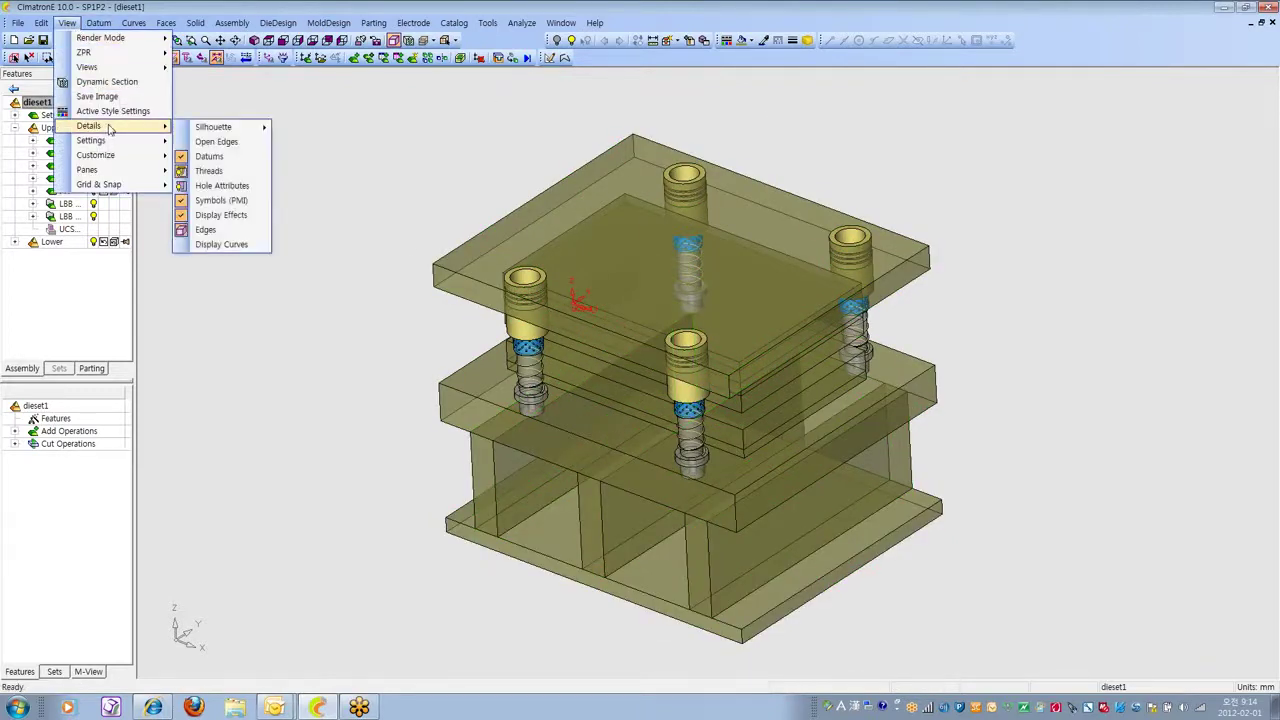
left_click(420, 126)
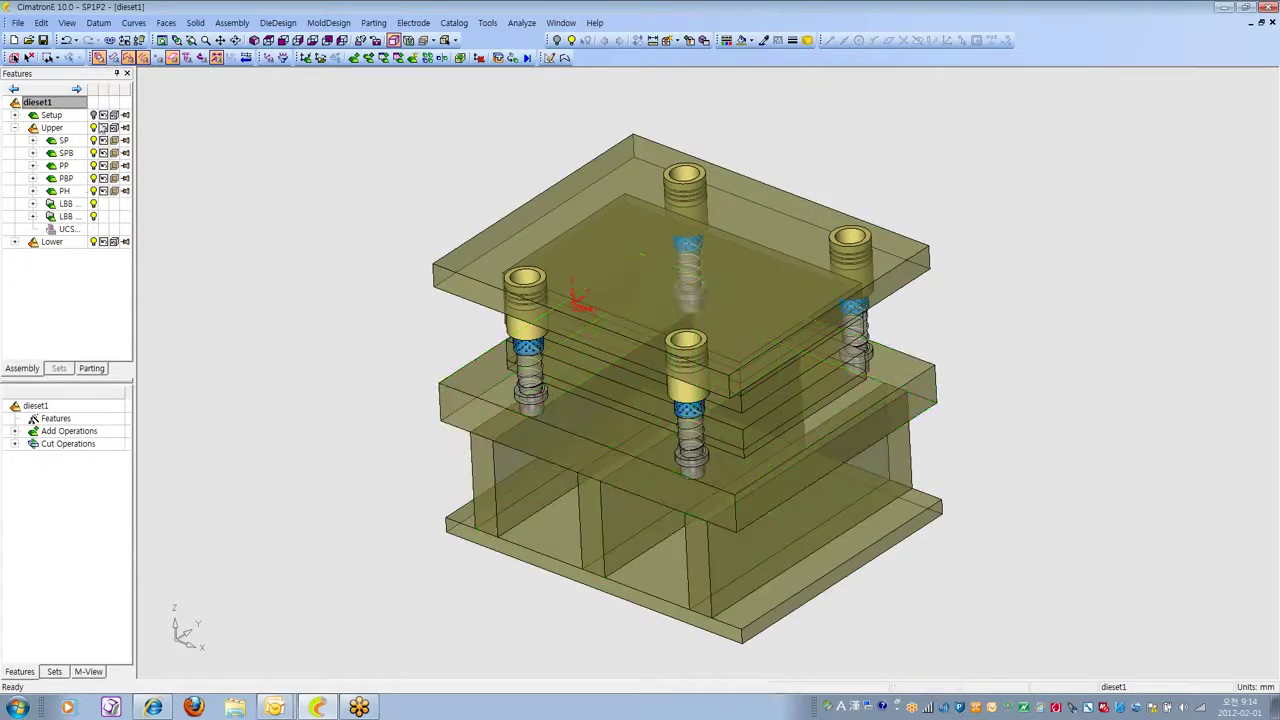
left_click(103, 191)
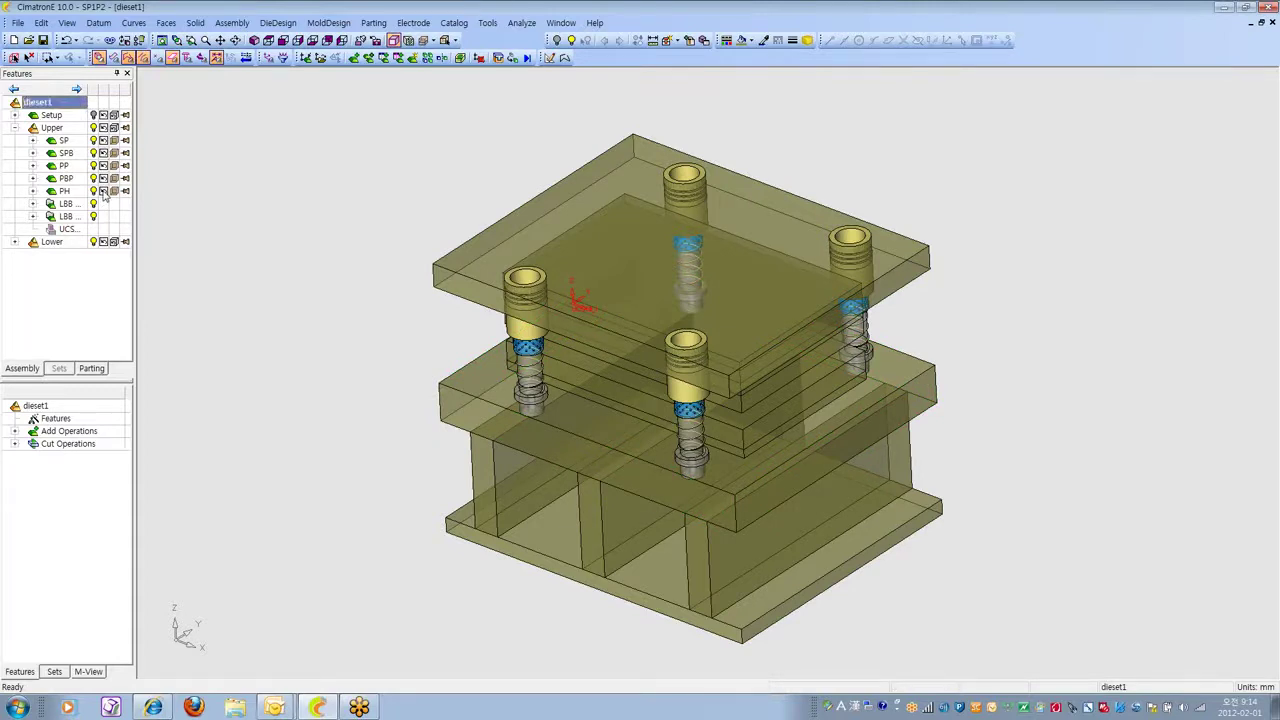
left_click(103, 191)
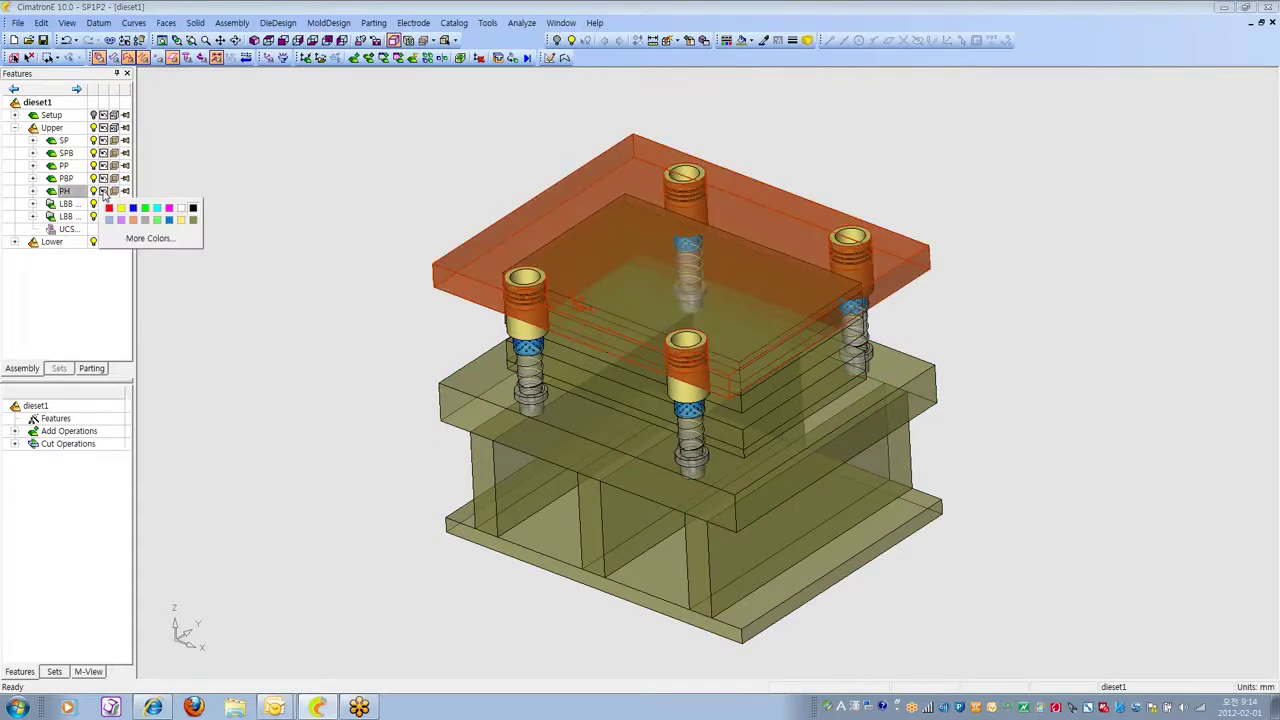
left_click(334, 205)
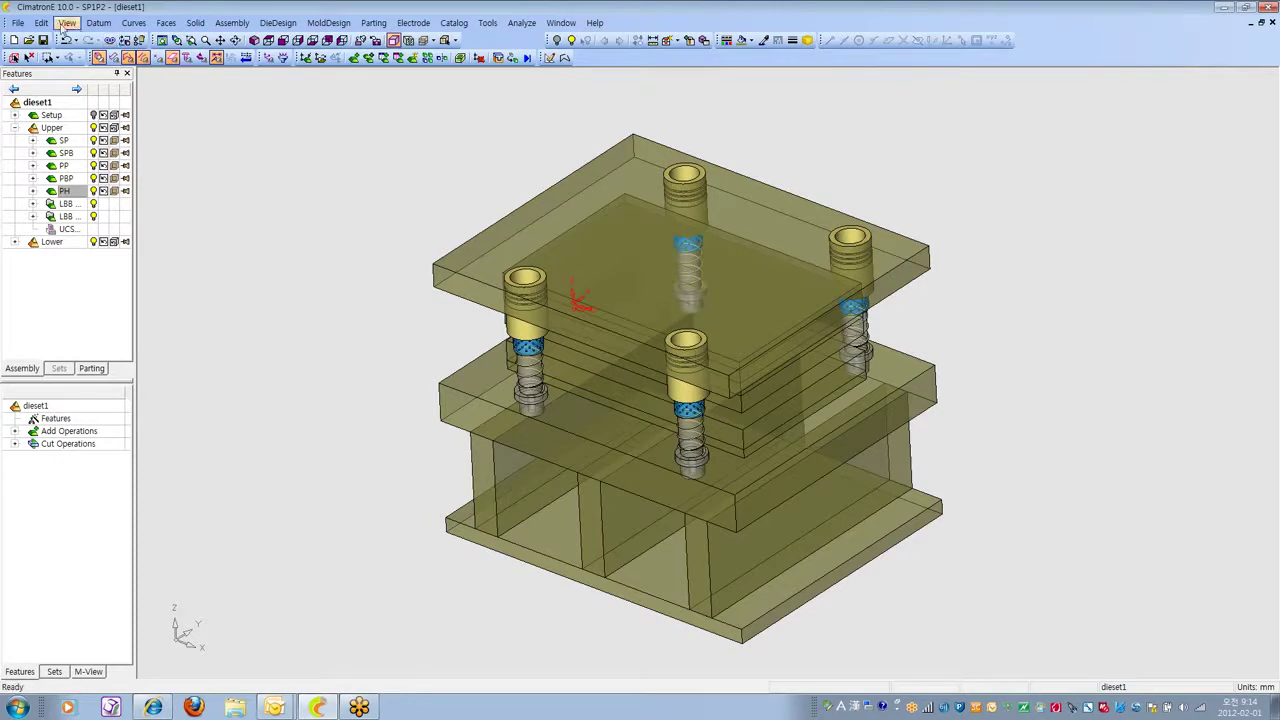
left_click(70, 25)
mouse_move(120, 141)
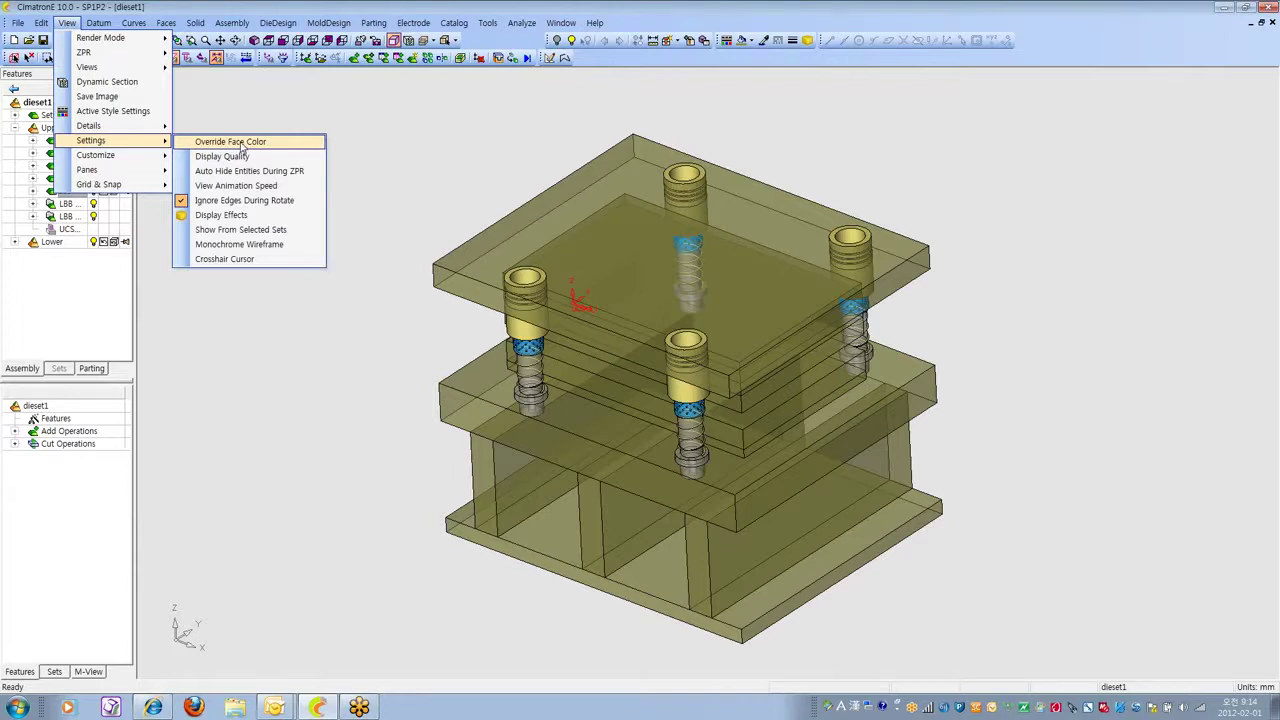
left_click(392, 137)
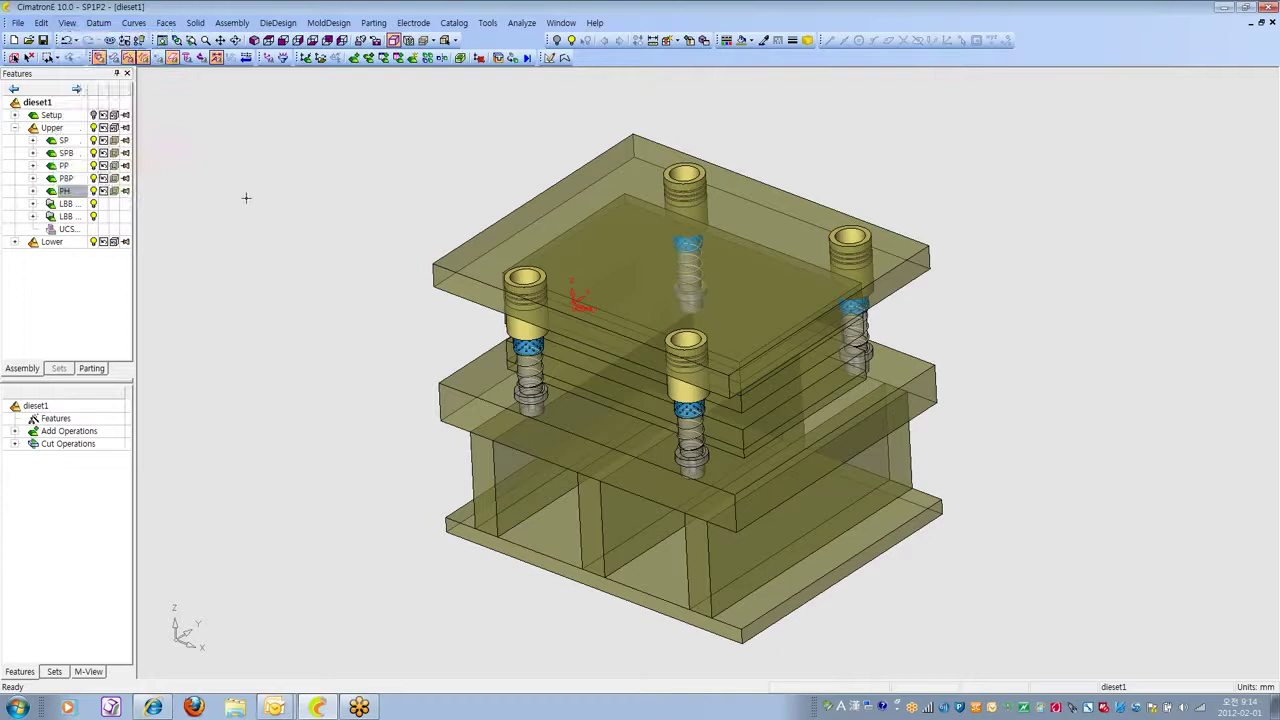
Activate the PH part for editing and colour only the top face of its plate green.
left_click(73, 192)
double_click(73, 192)
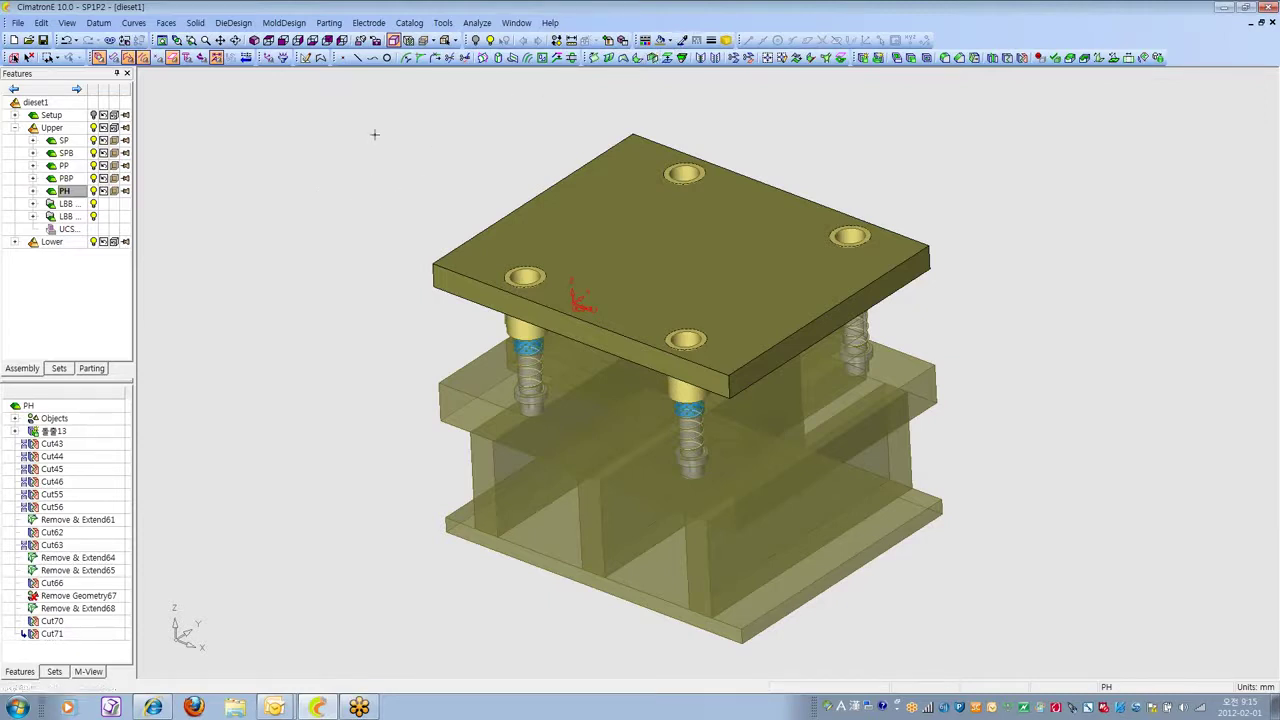
left_click(114, 60)
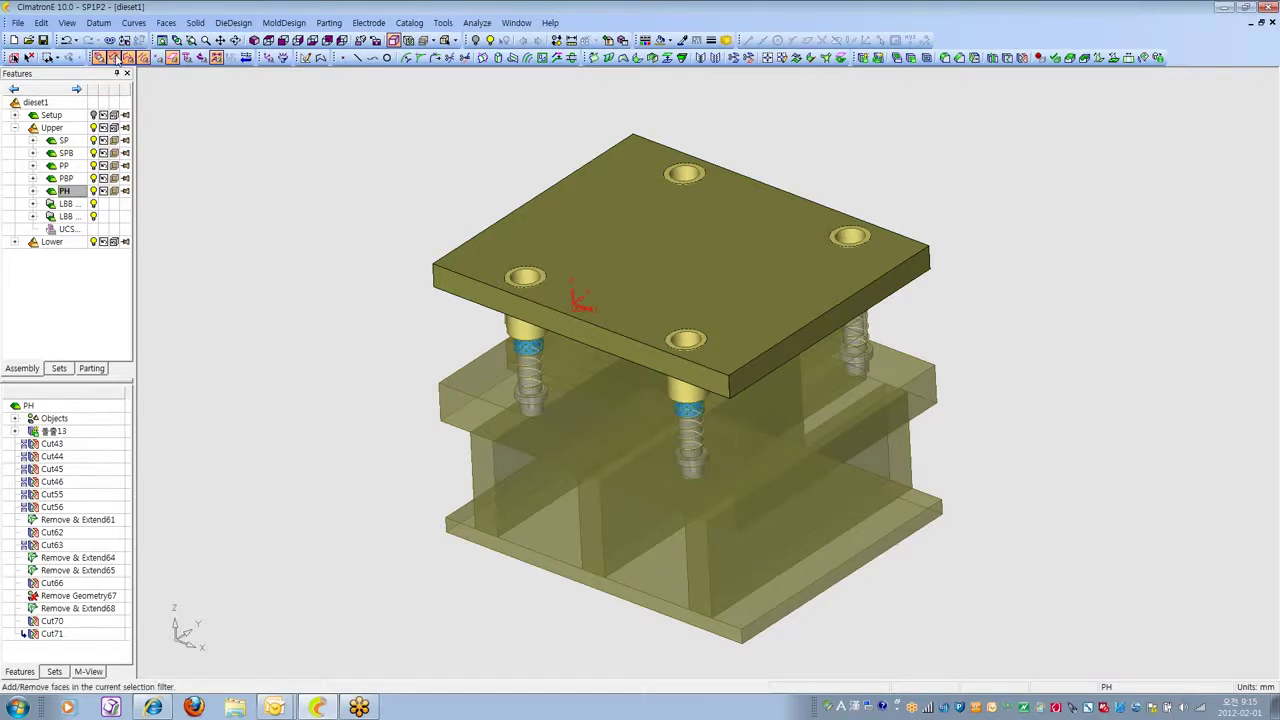
left_click(668, 40)
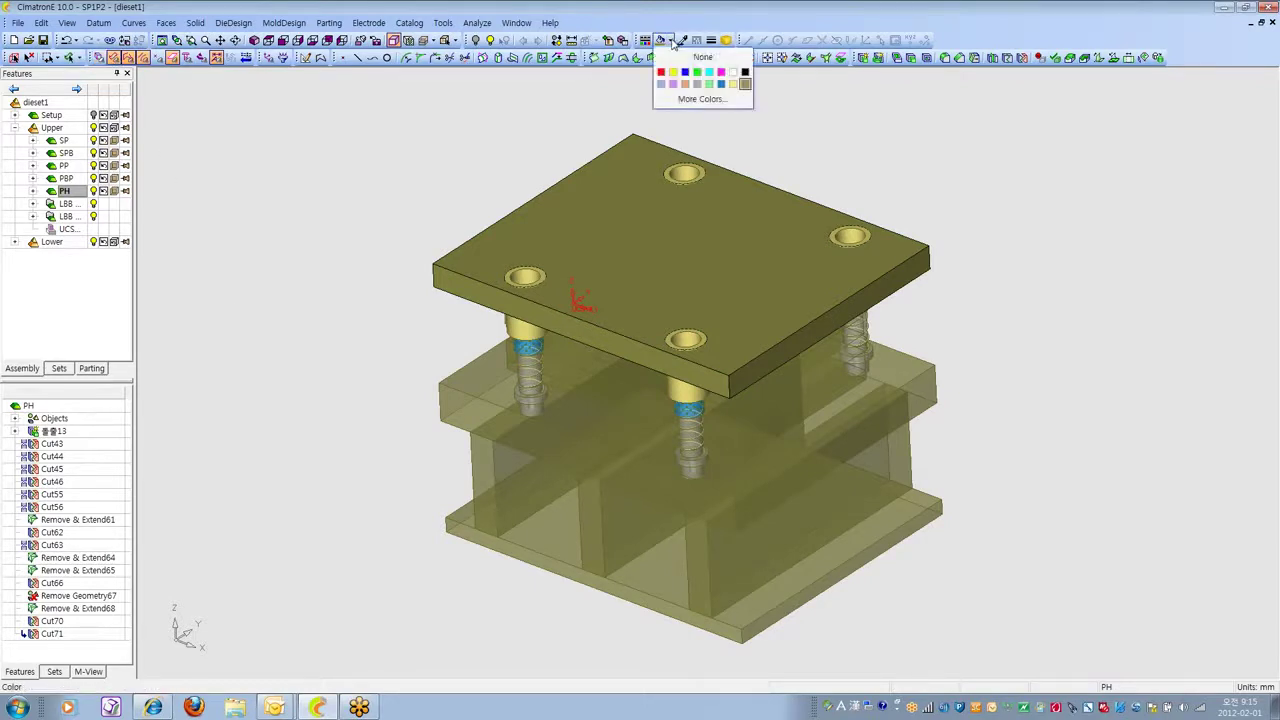
left_click(697, 75)
left_click(729, 266)
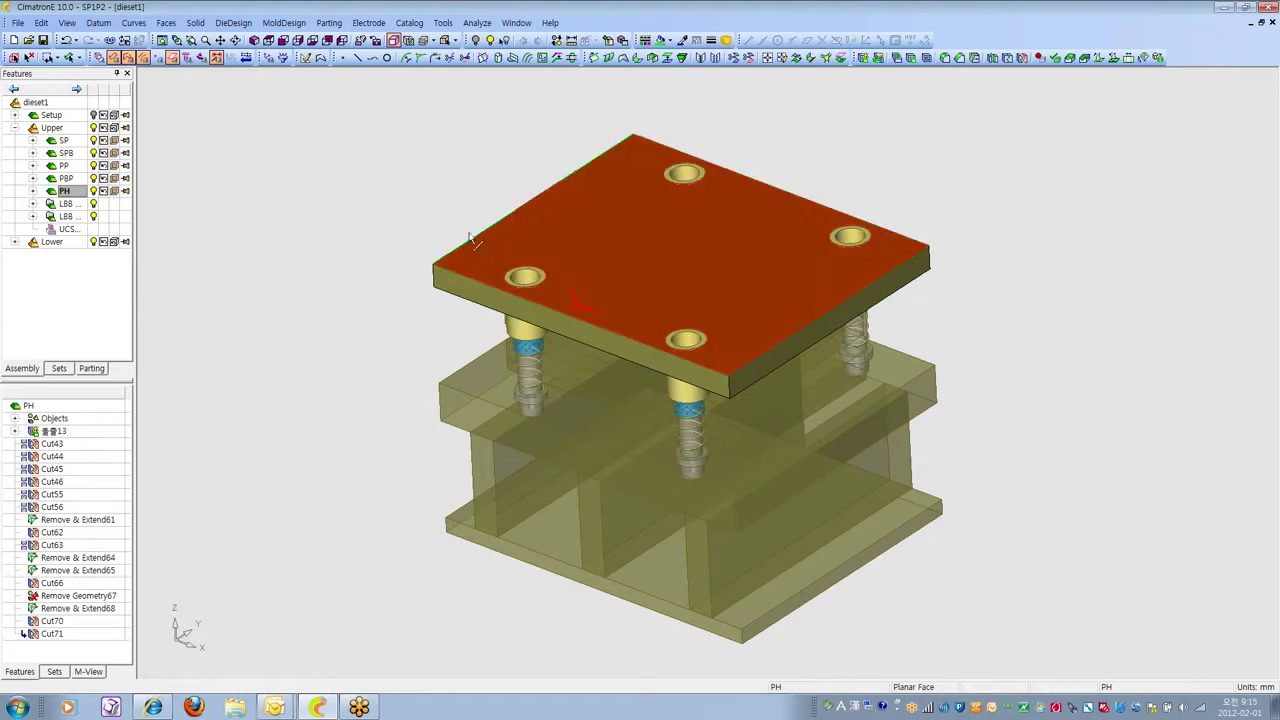
left_click(660, 41)
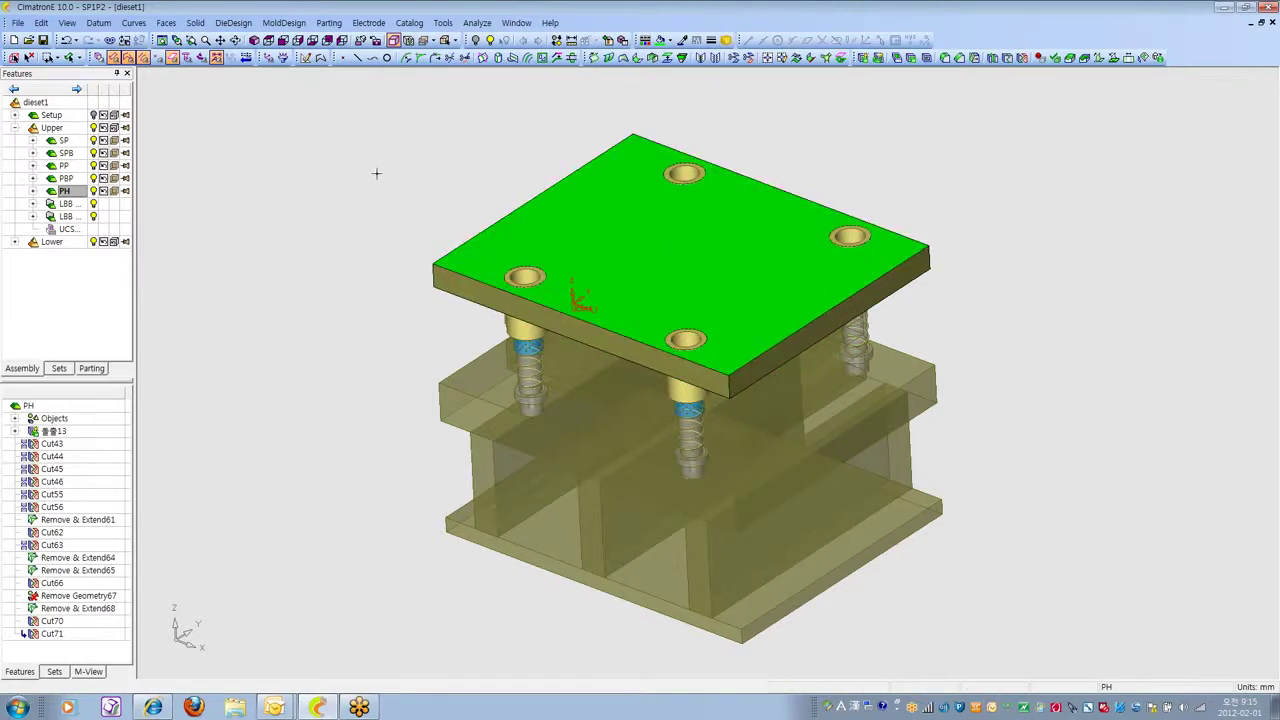
Reset the active colour to olive brown, select the PH plate as a whole object and colour it yellow.
left_click(666, 40)
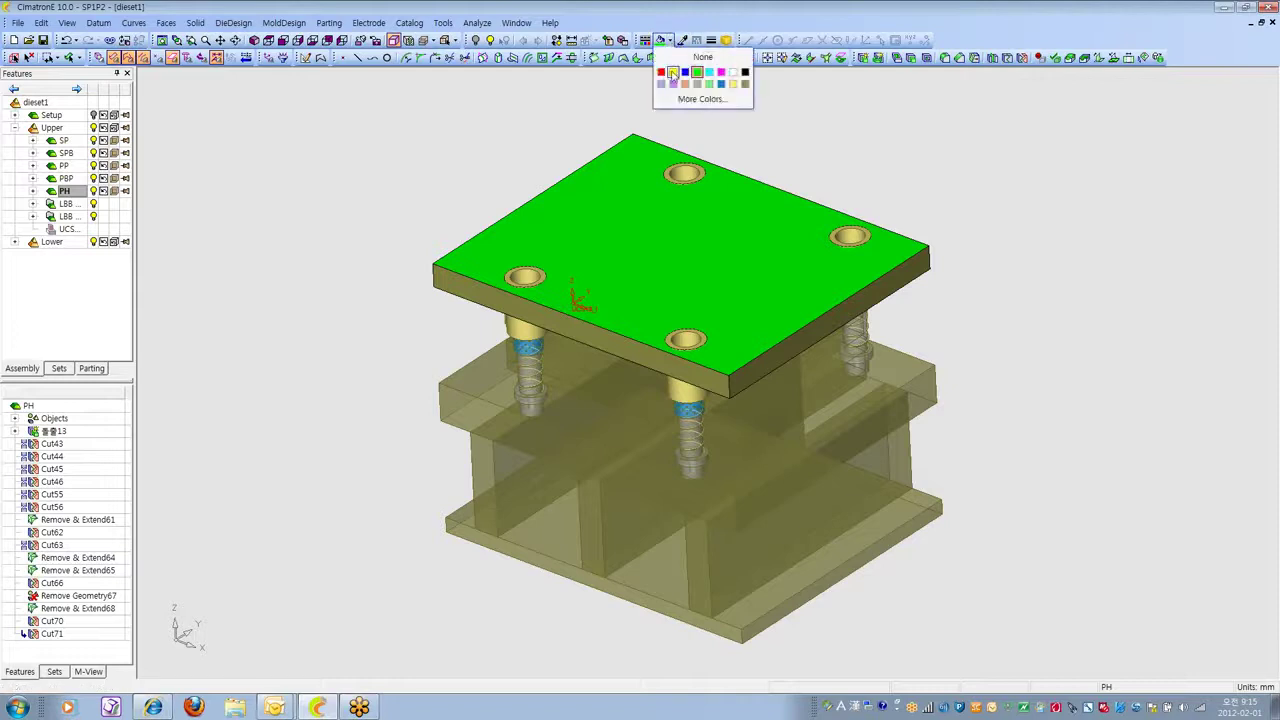
left_click(745, 85)
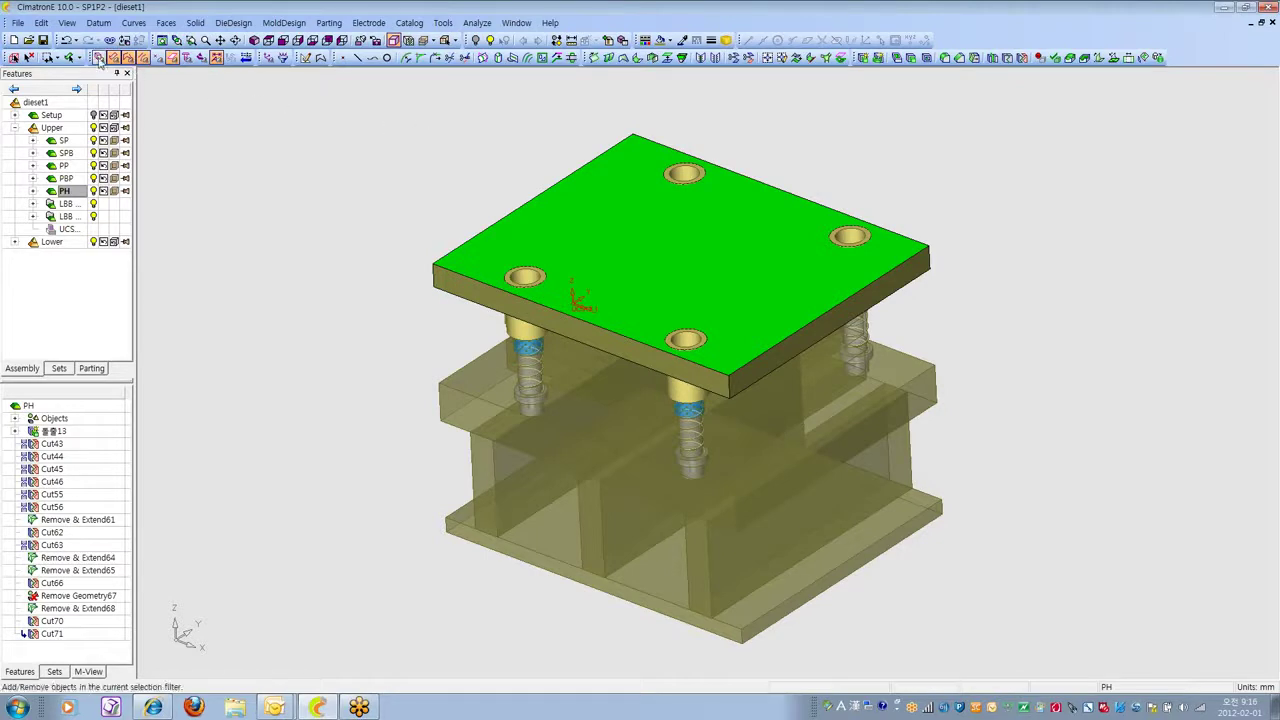
left_click(694, 291)
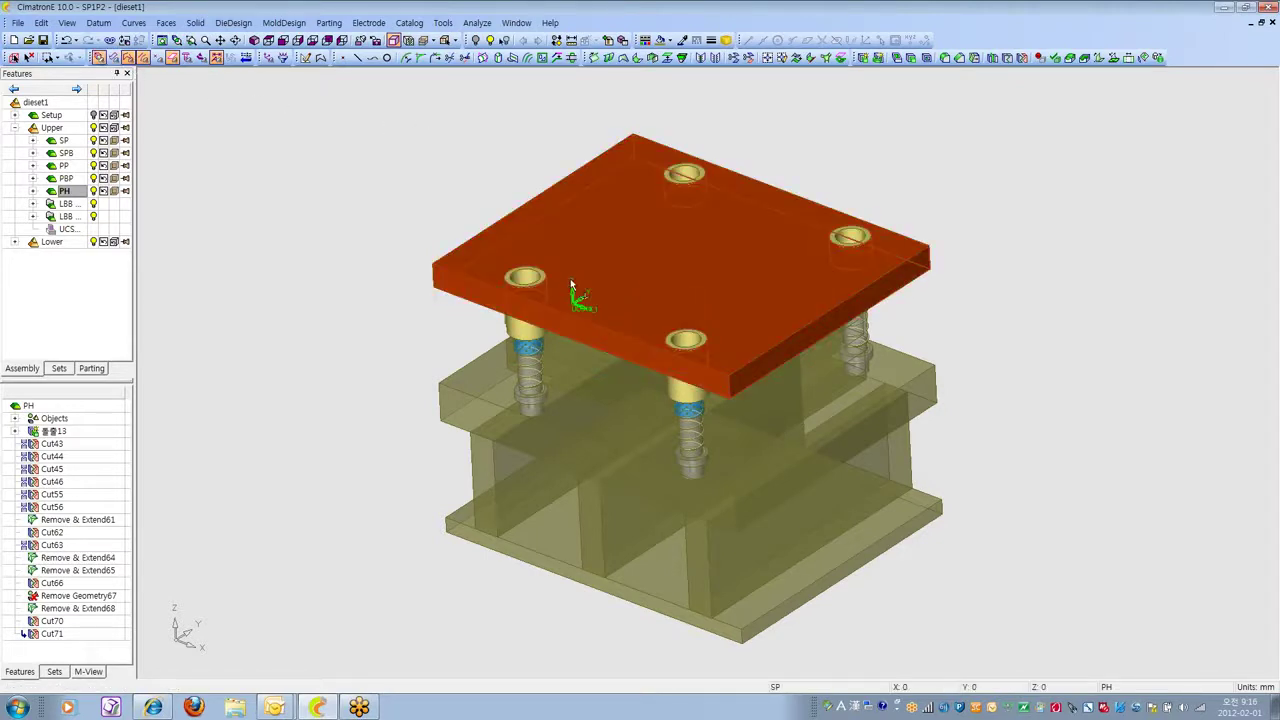
left_click(671, 41)
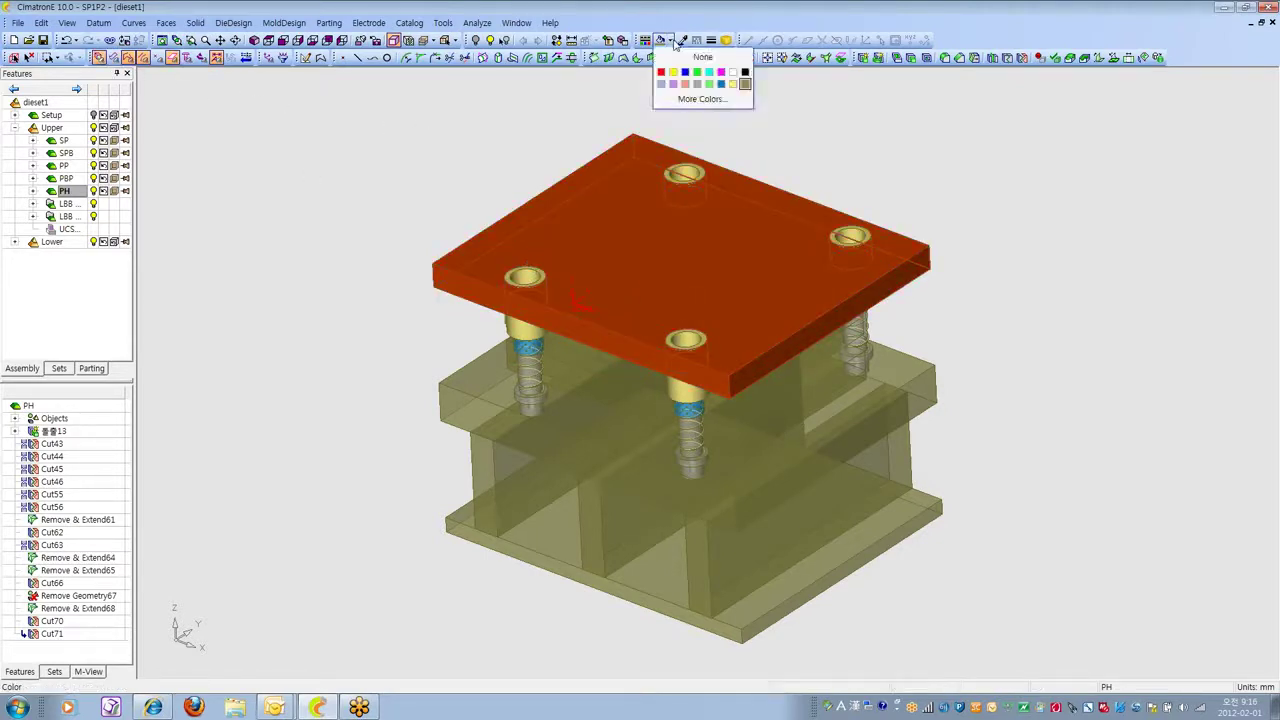
left_click(673, 72)
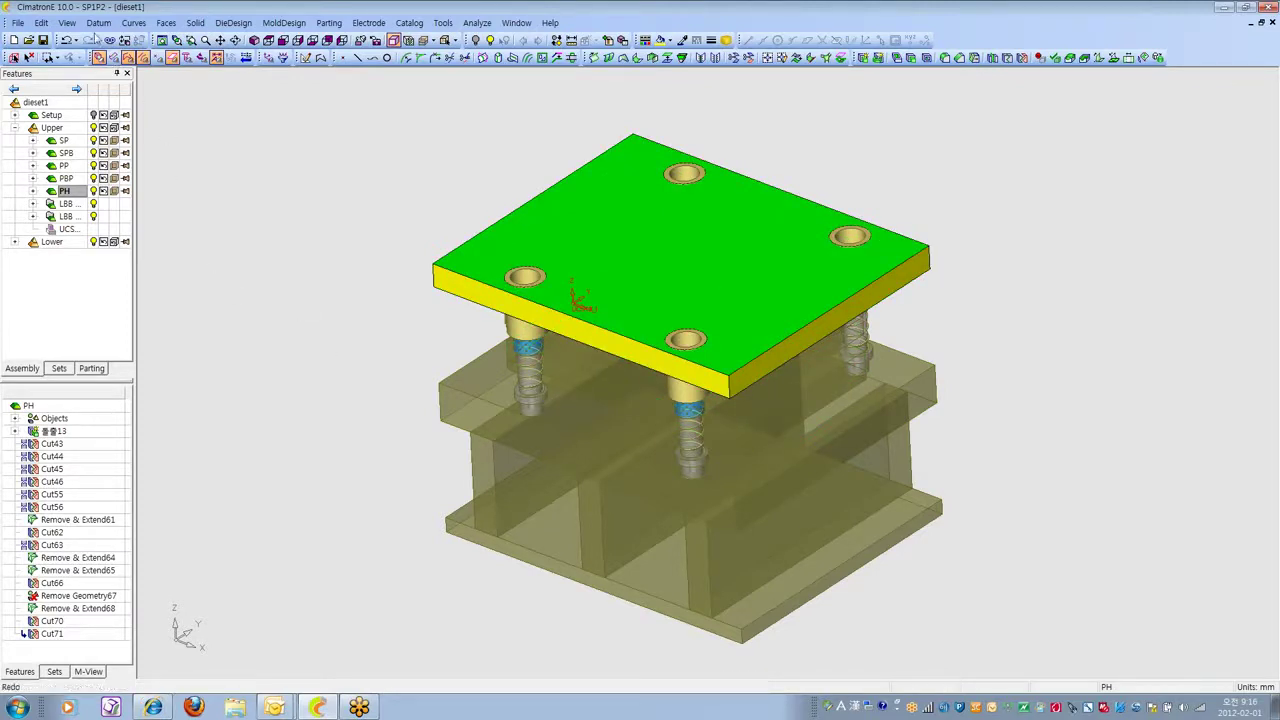
left_click(66, 22)
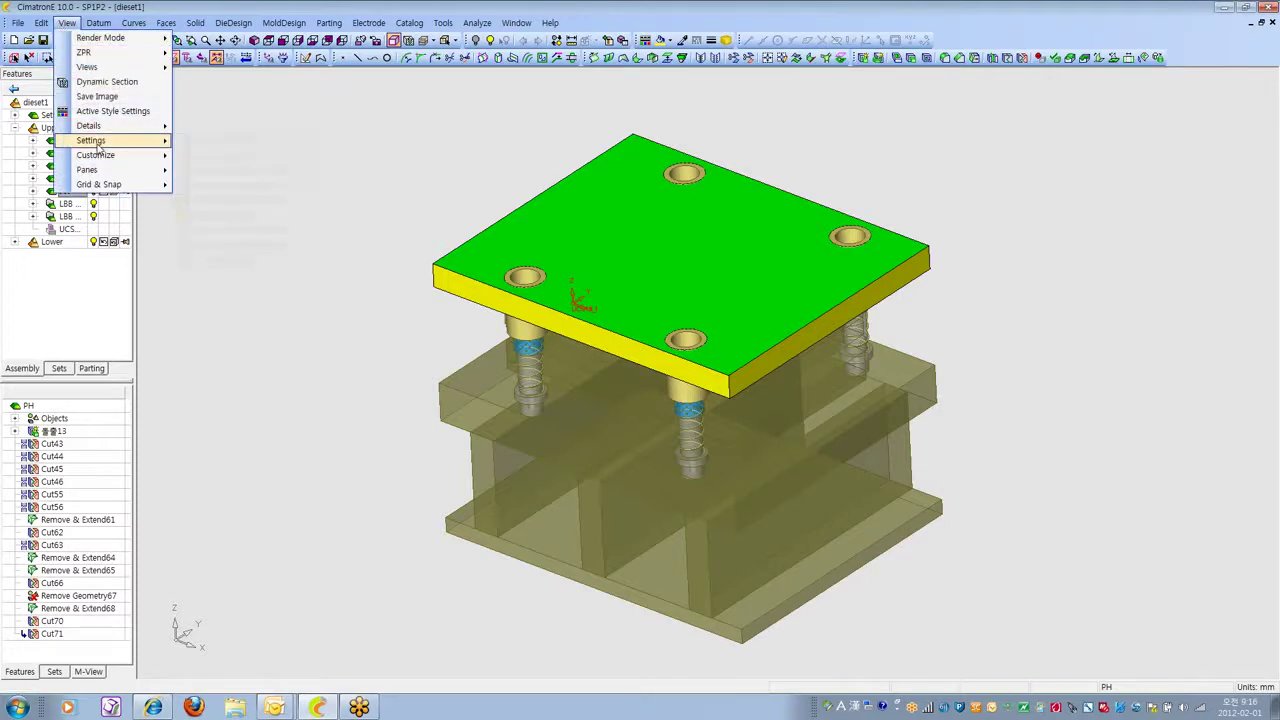
mouse_move(120, 141)
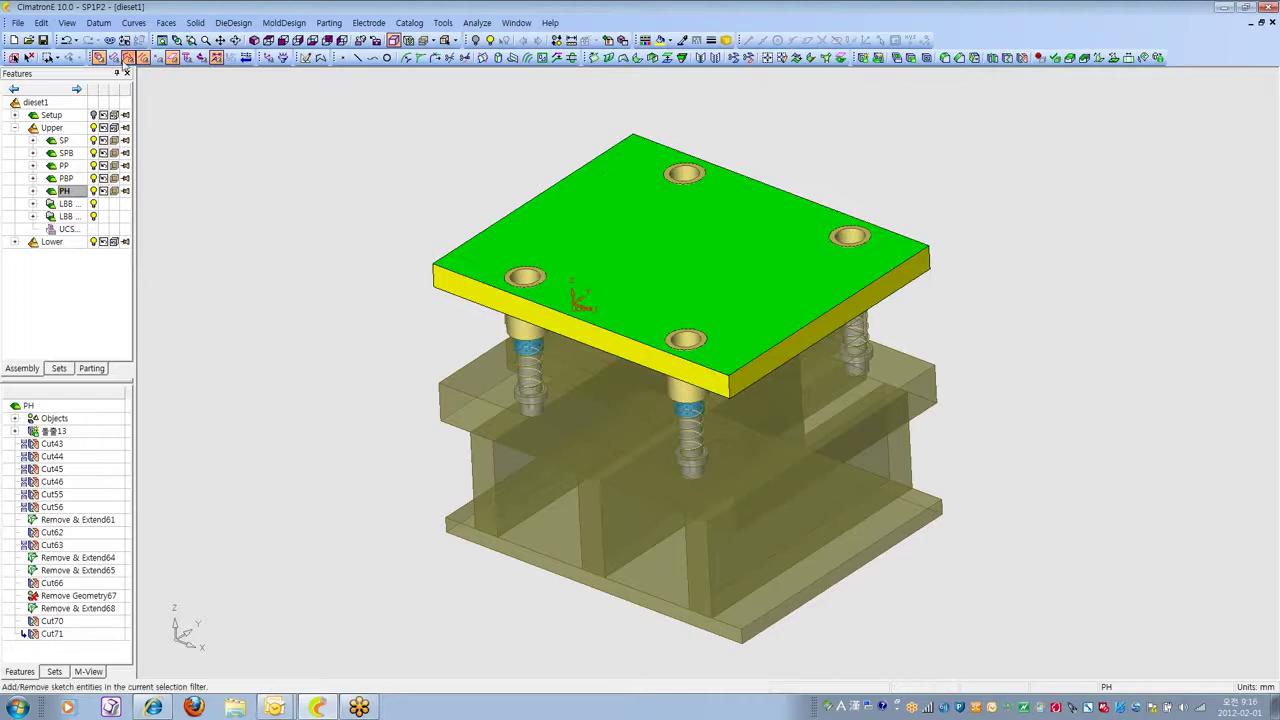
Colour only the PH plate's top face yellow, and replace that face colour with olive brown.
left_click(646, 210)
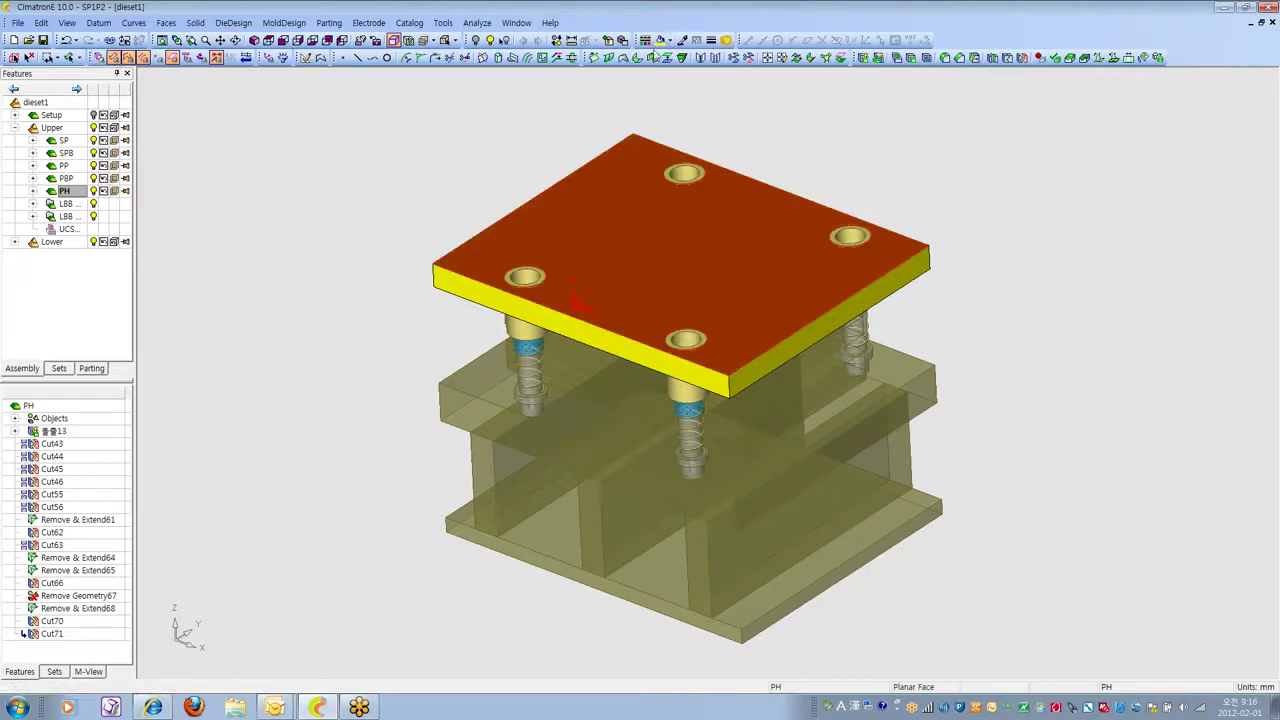
left_click(960, 137)
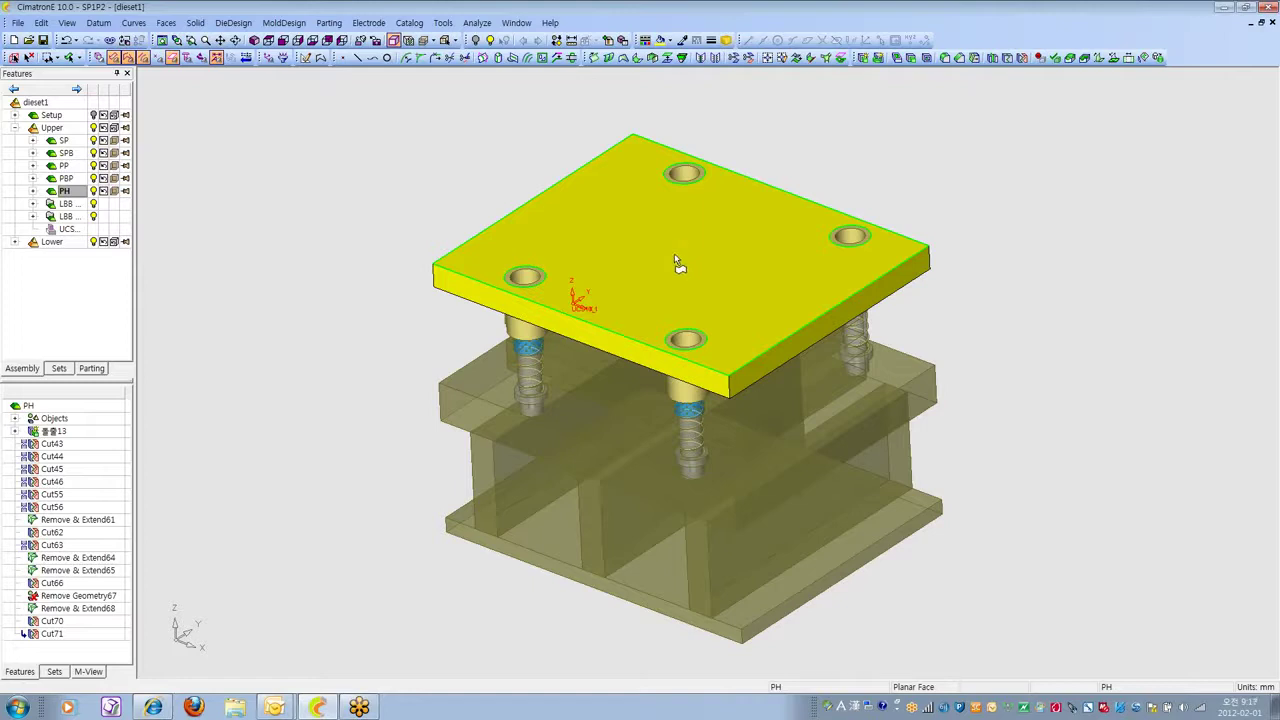
left_click(667, 40)
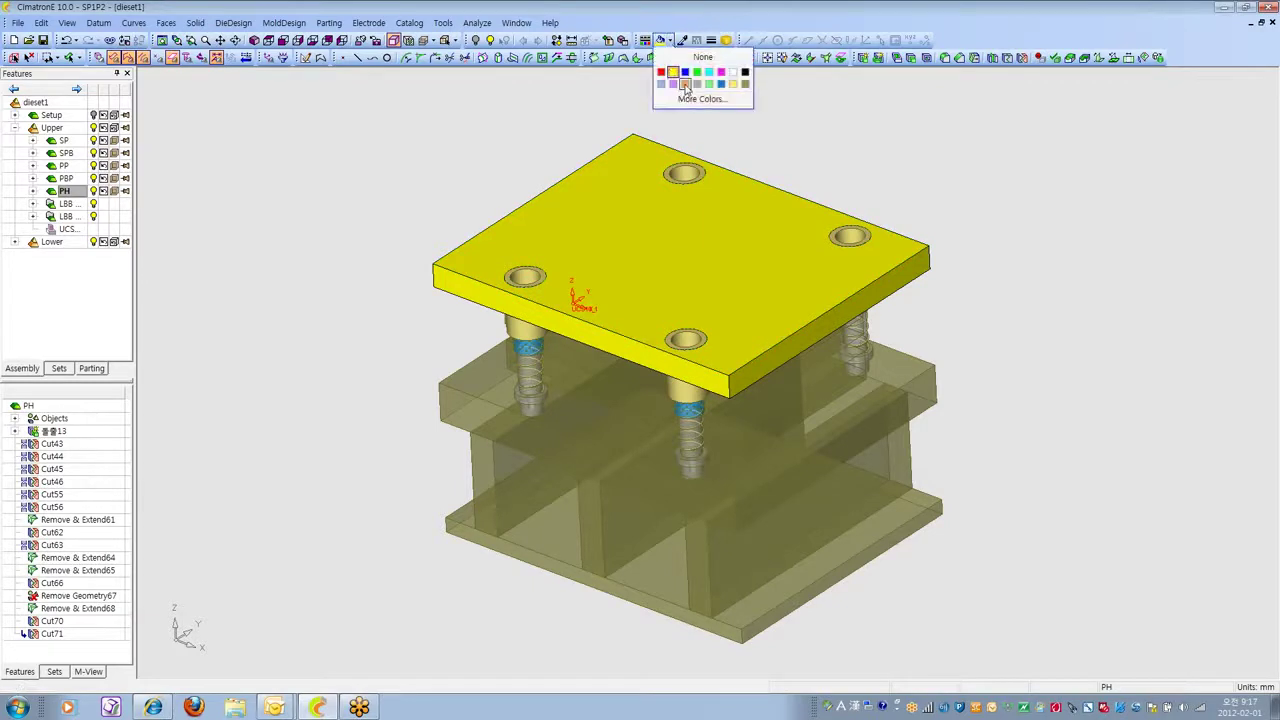
left_click(685, 86)
left_click(693, 257)
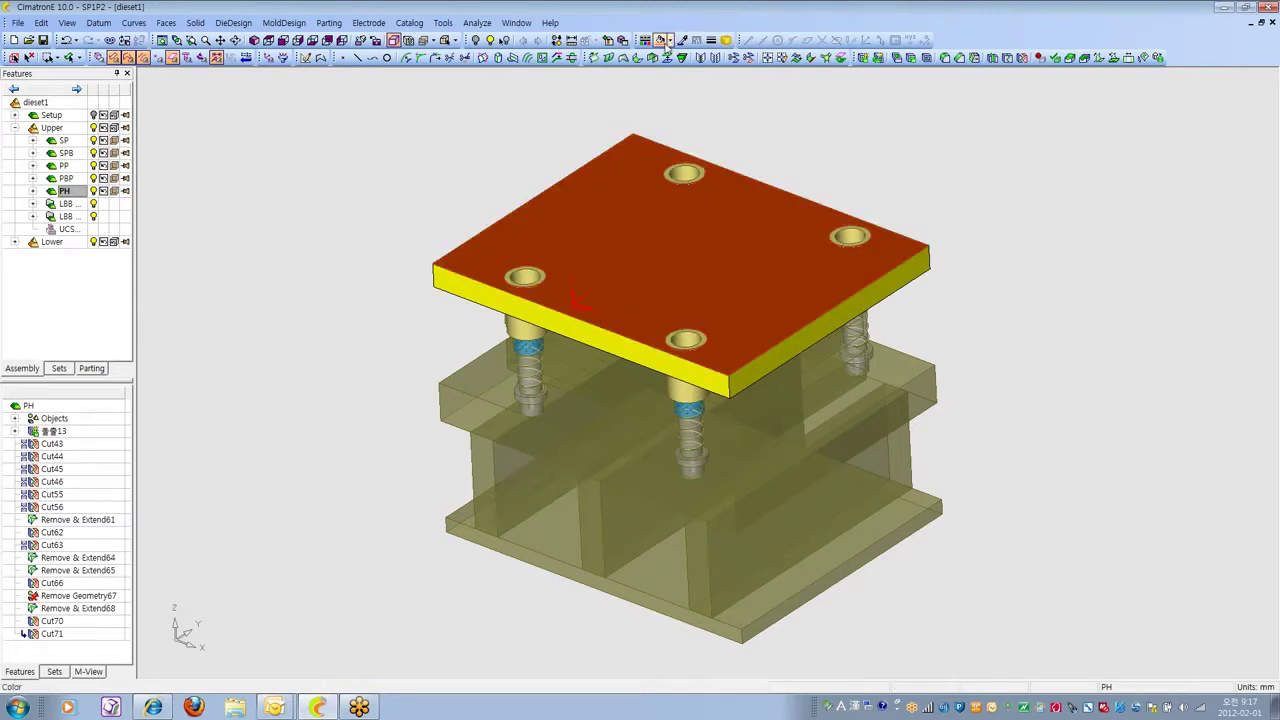
left_click(667, 40)
left_click(744, 89)
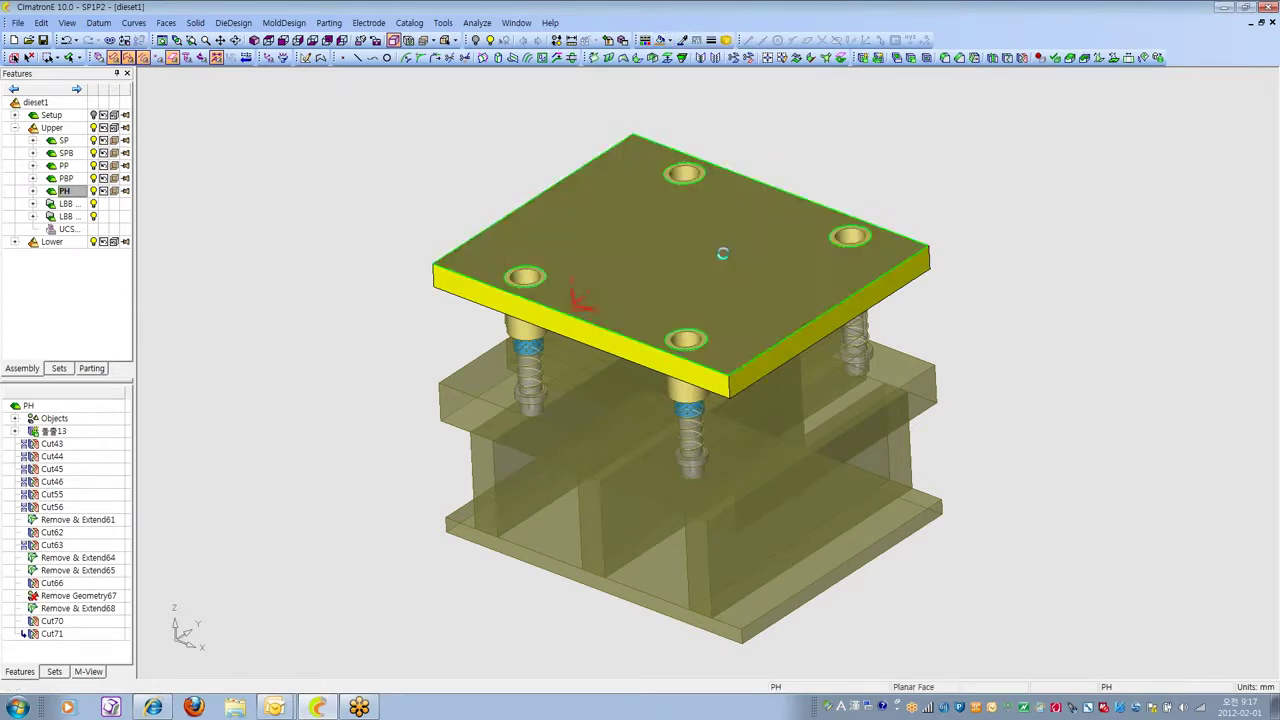
left_click(692, 250)
left_click(692, 250)
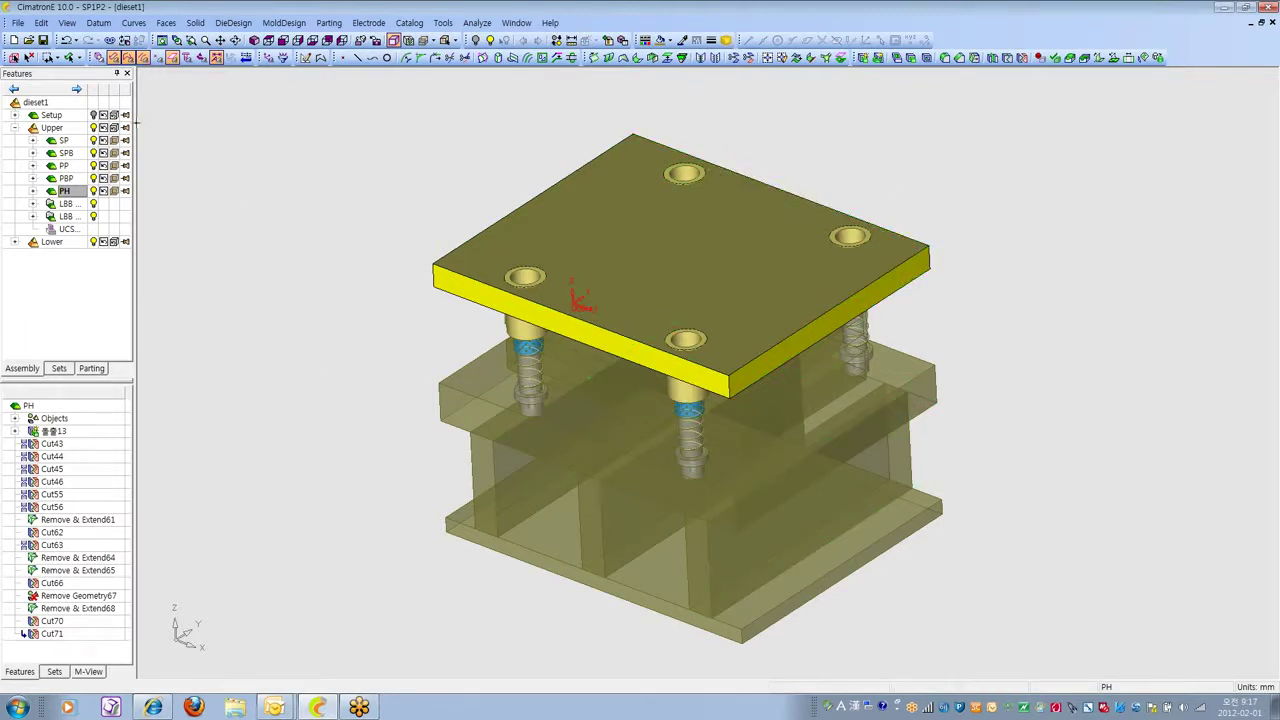
Turn on Override Face Color and colour the whole PH plate object light purple.
left_click(66, 22)
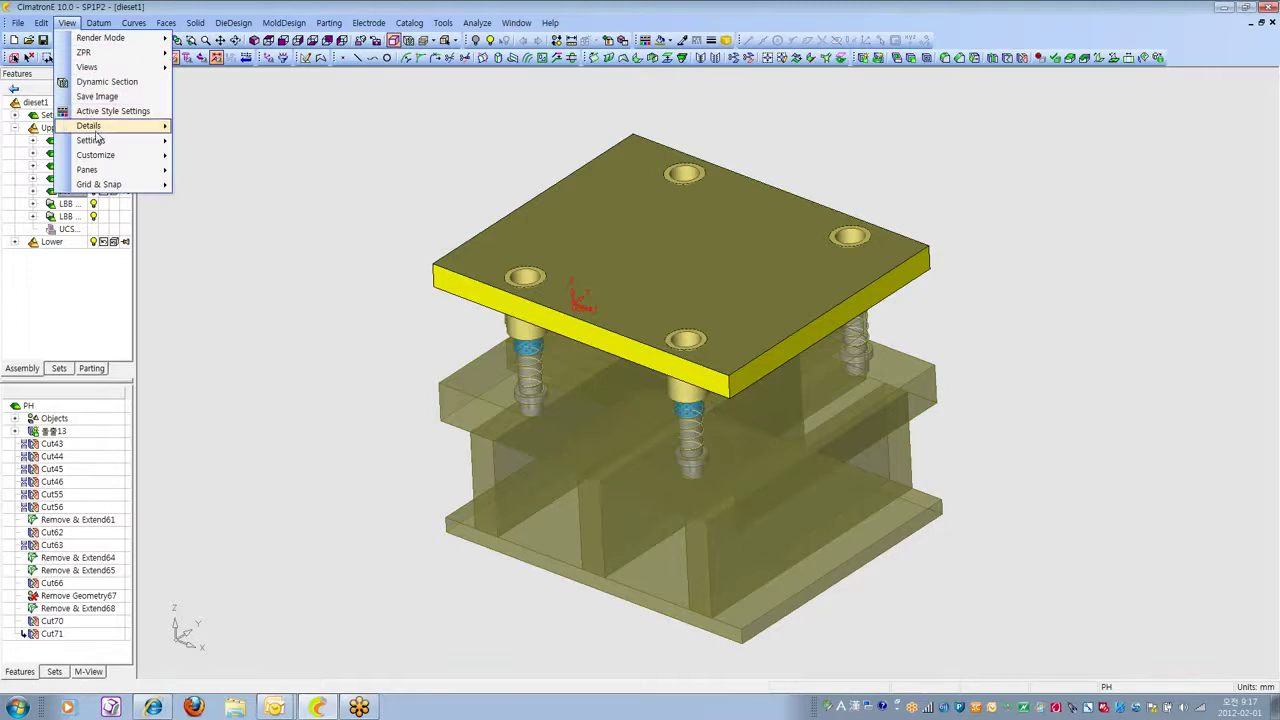
left_click(245, 143)
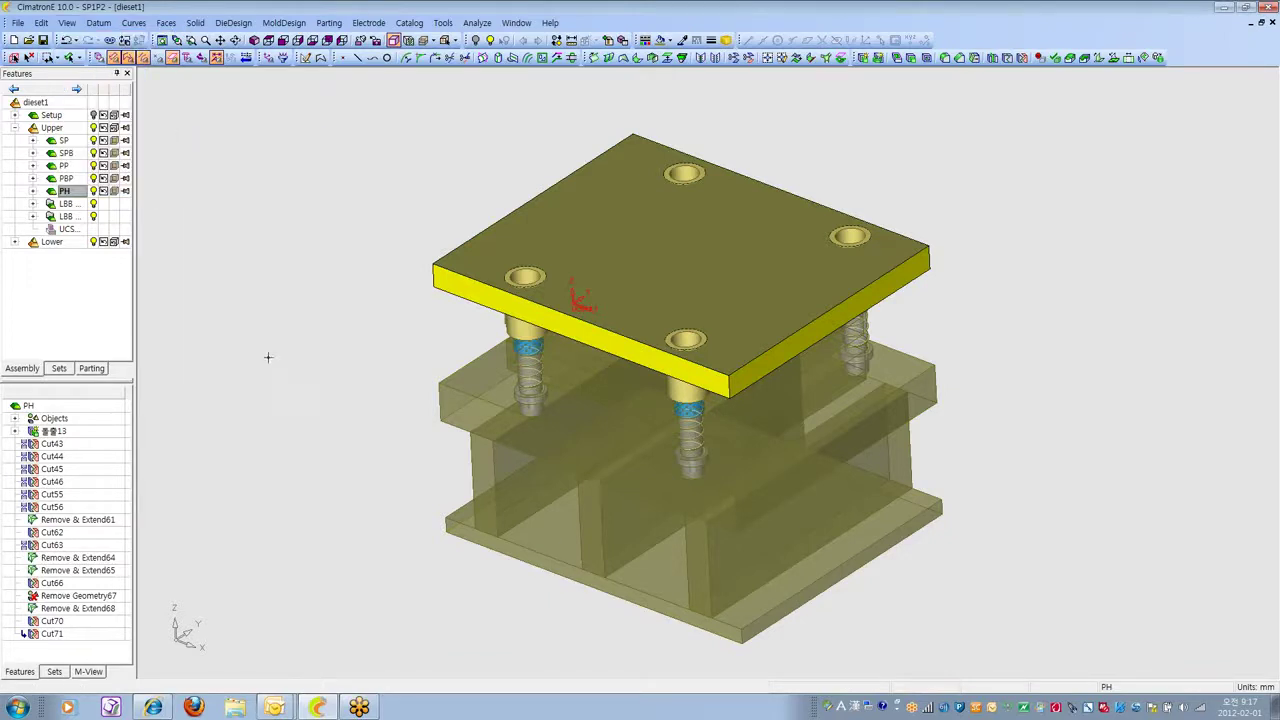
left_click(100, 59)
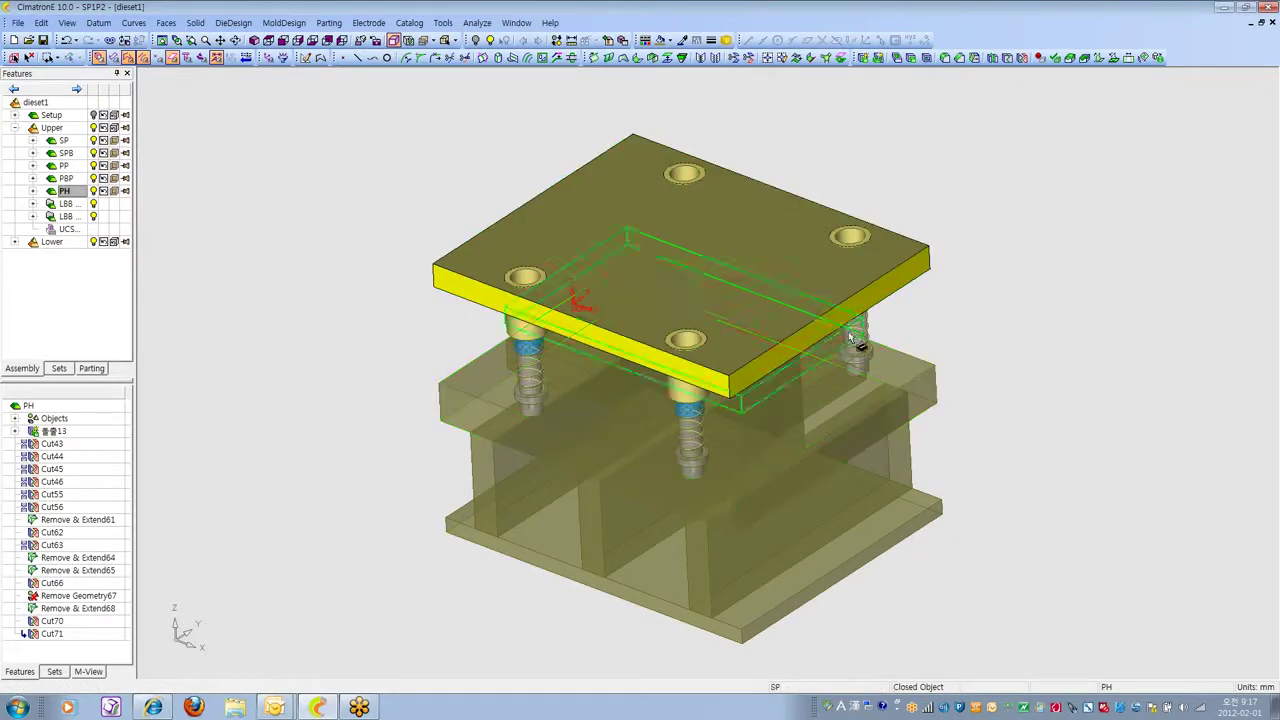
left_click(669, 40)
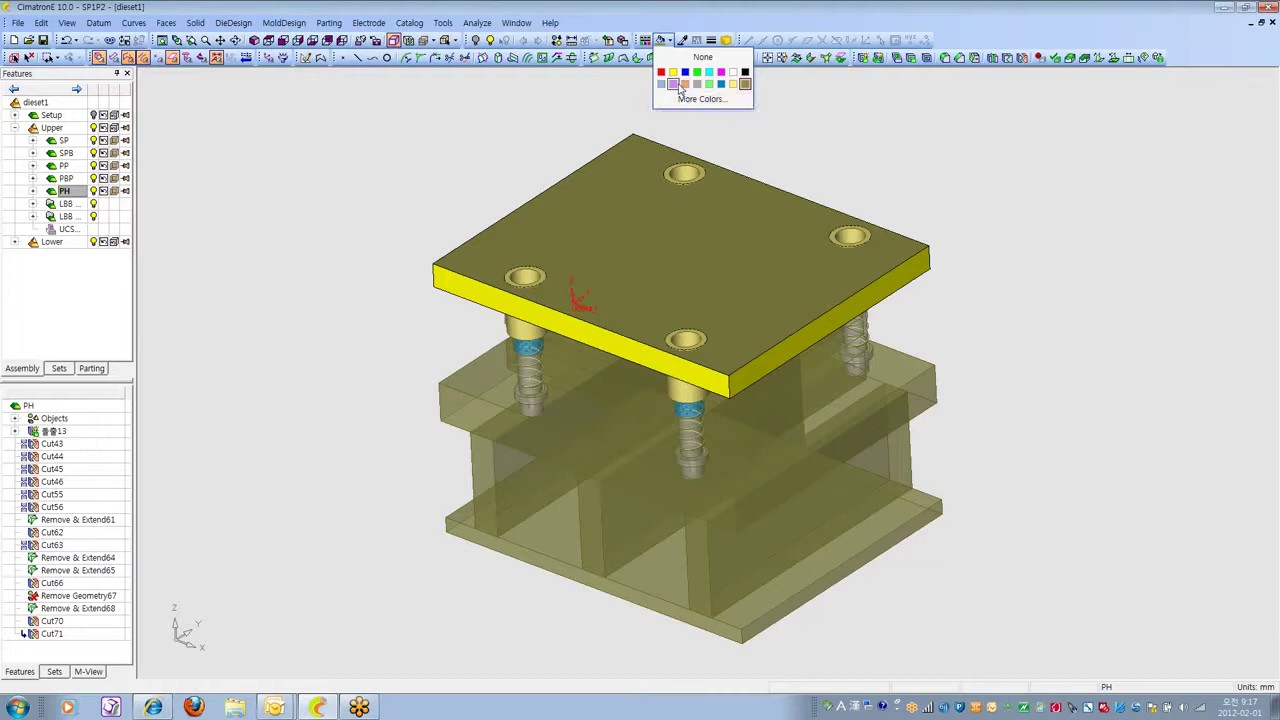
left_click(684, 85)
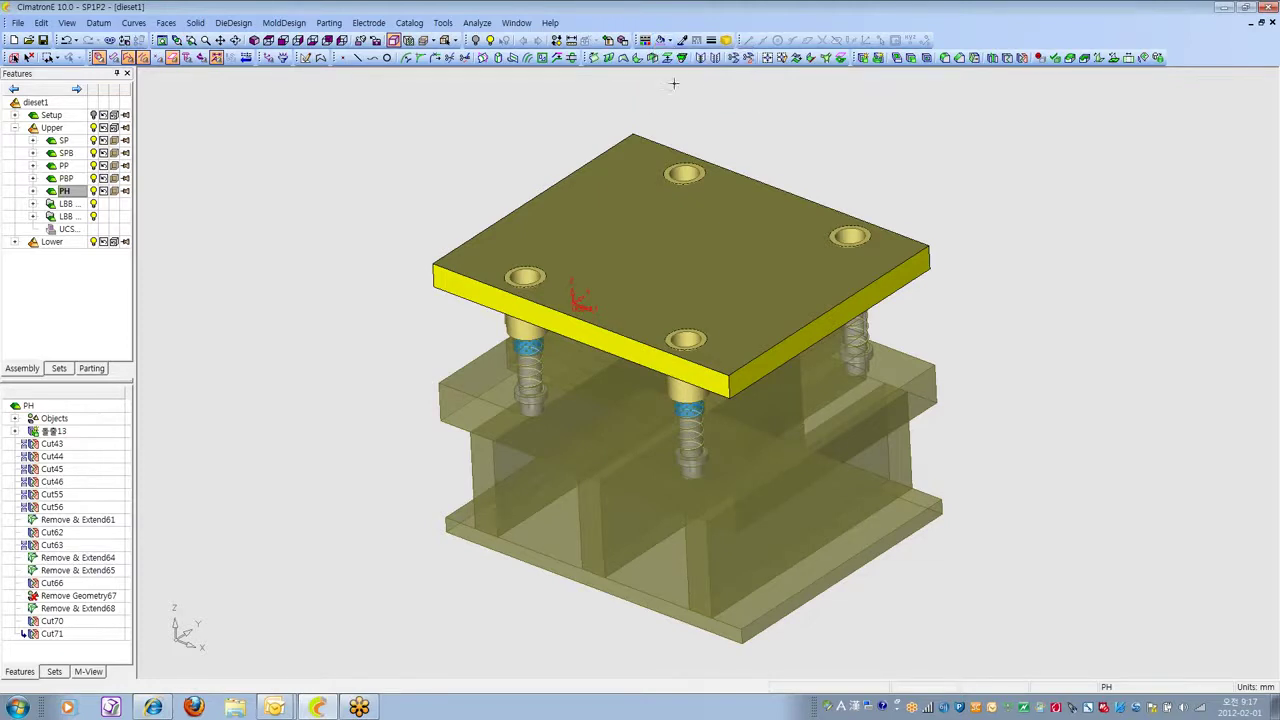
left_click(674, 237)
left_click(668, 42)
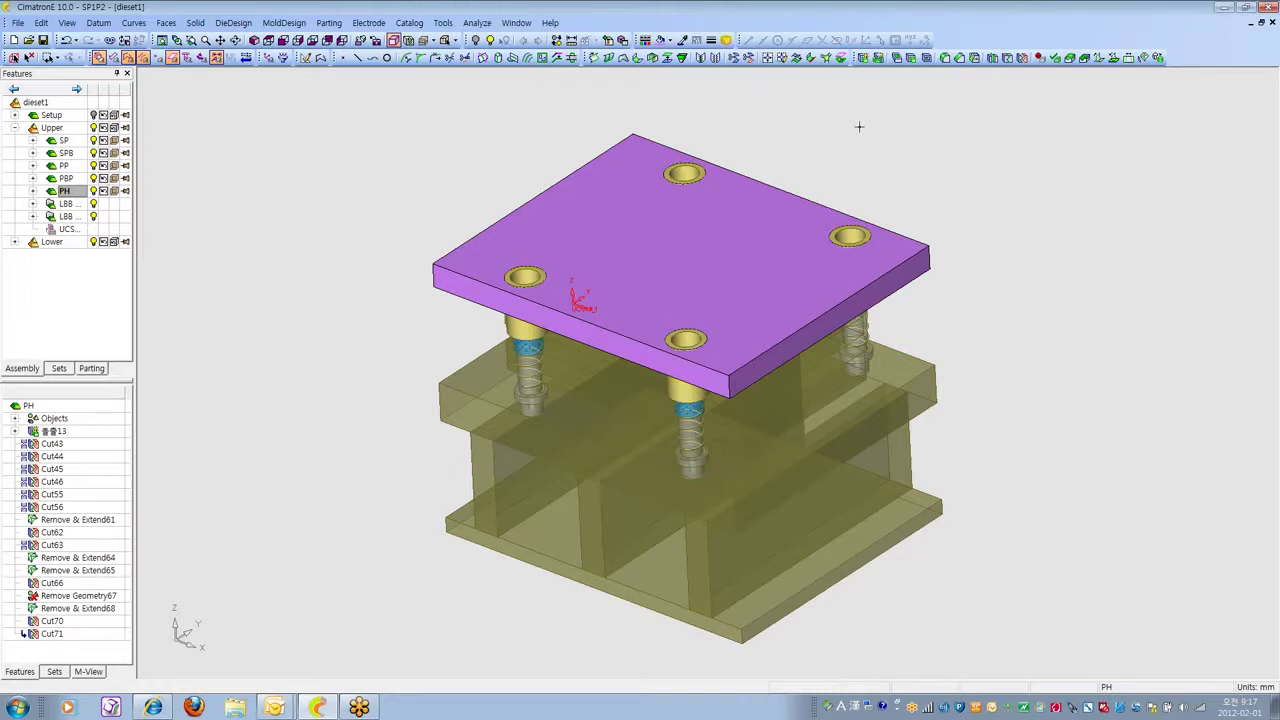
Check the state of the Override Face Color option in the view settings.
left_click(66, 22)
mouse_move(87, 146)
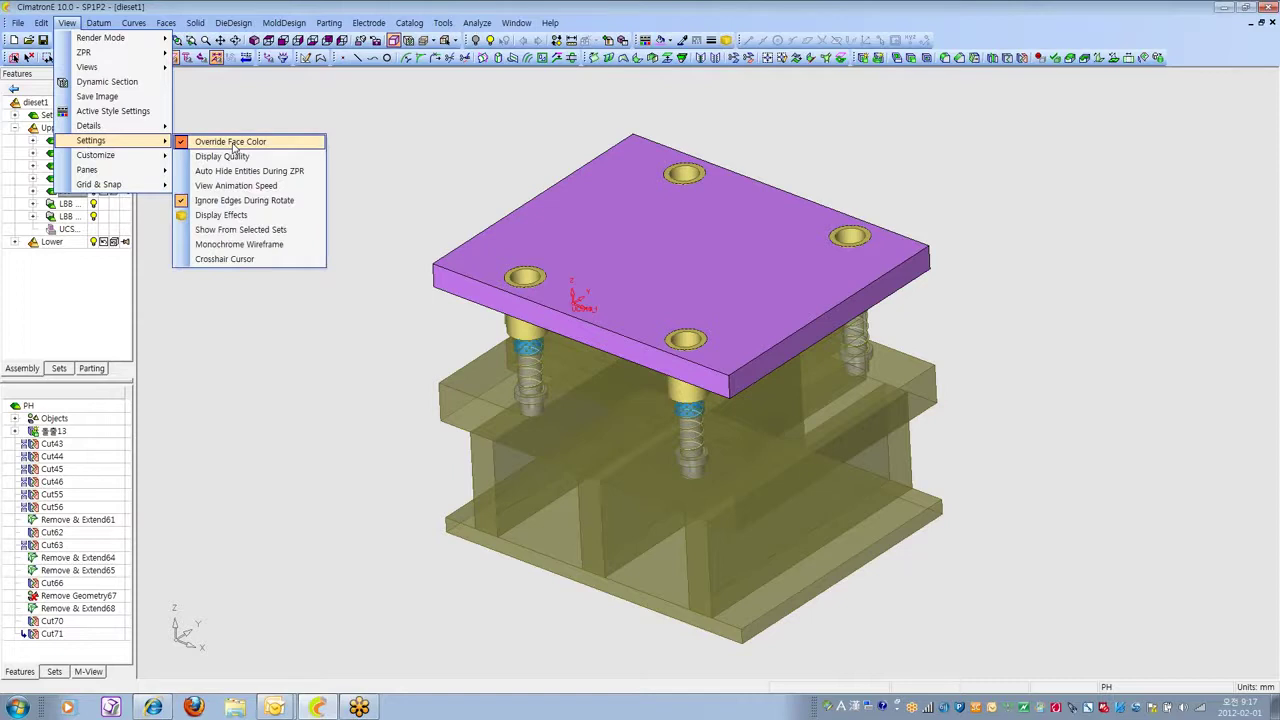
left_click(249, 476)
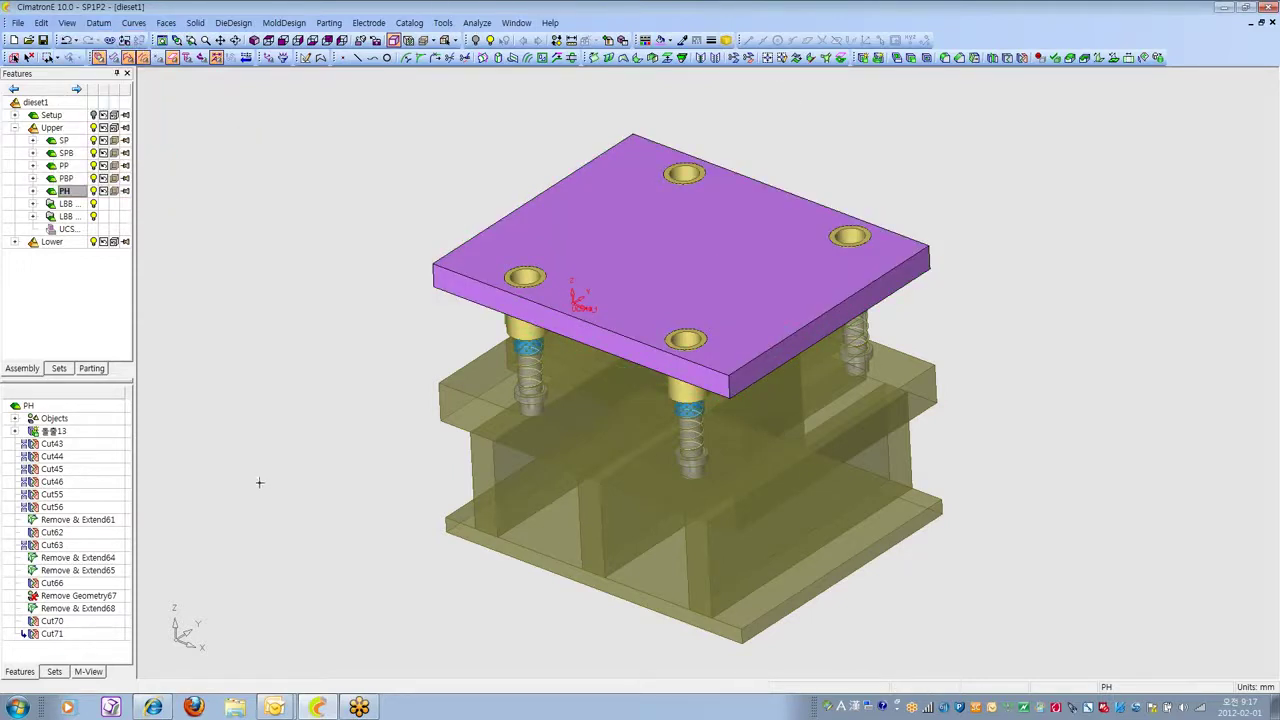
left_click(66, 22)
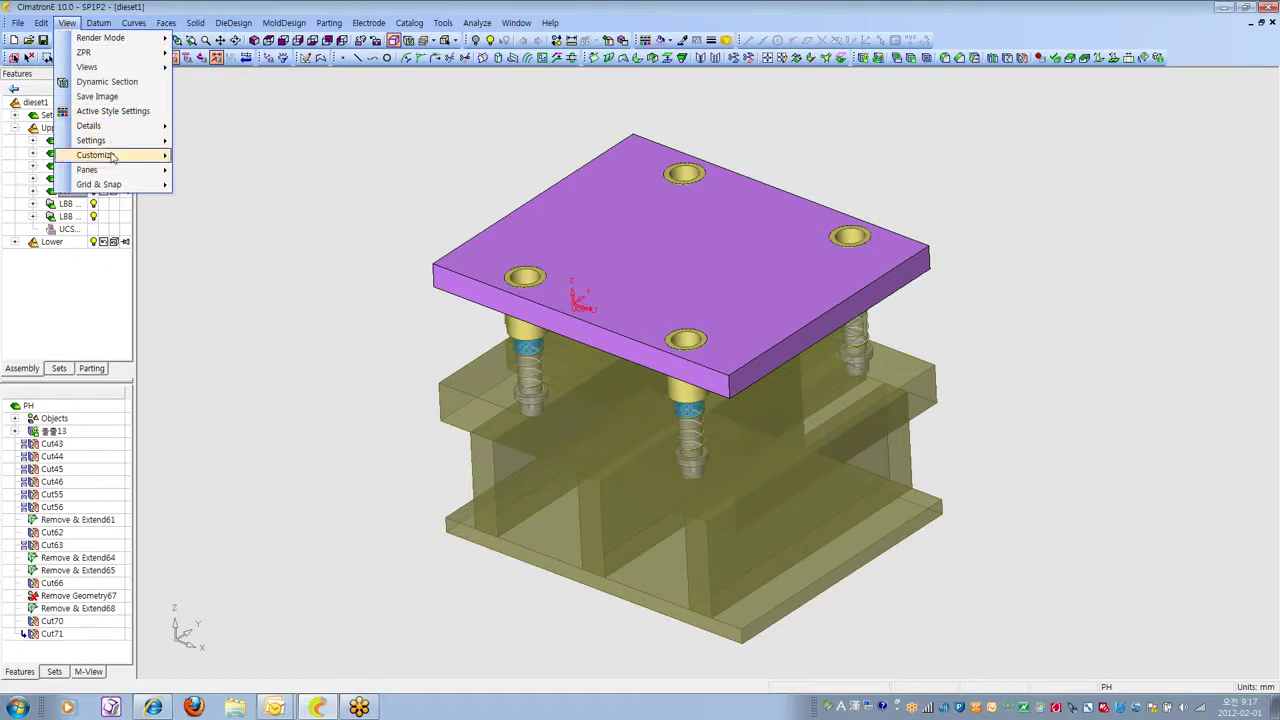
mouse_move(116, 146)
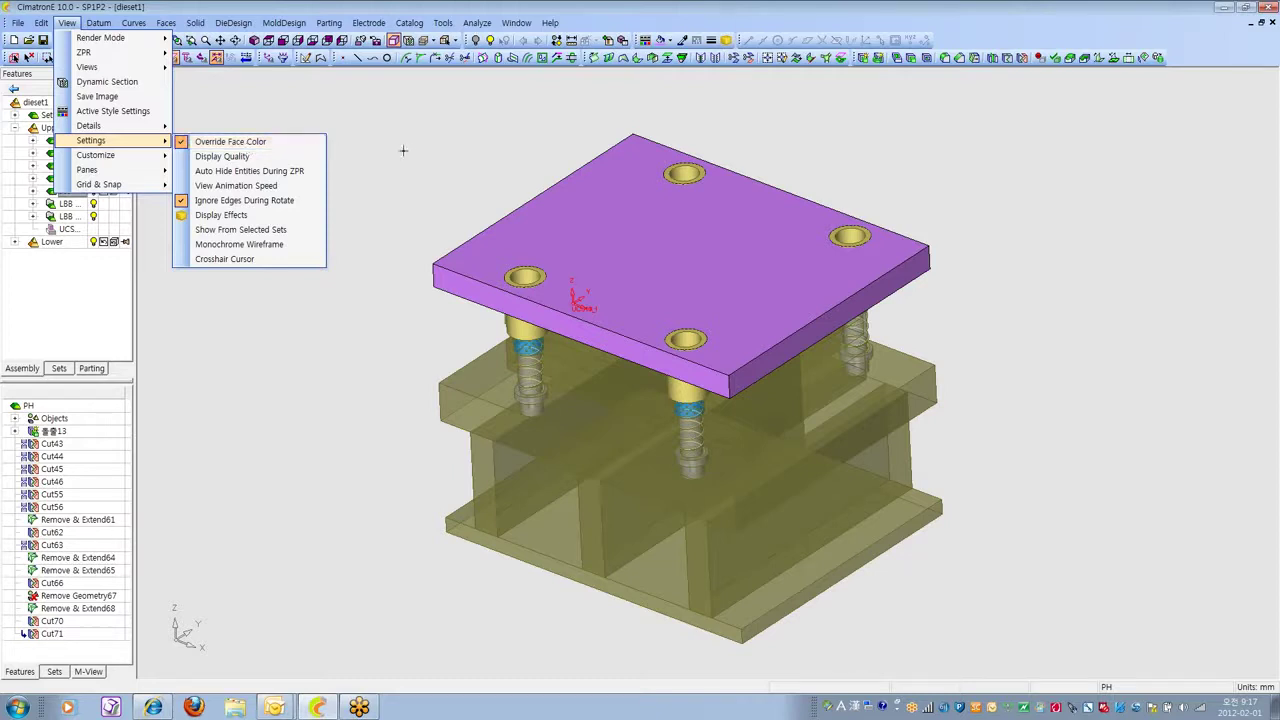
key("Escape")
key("Escape")
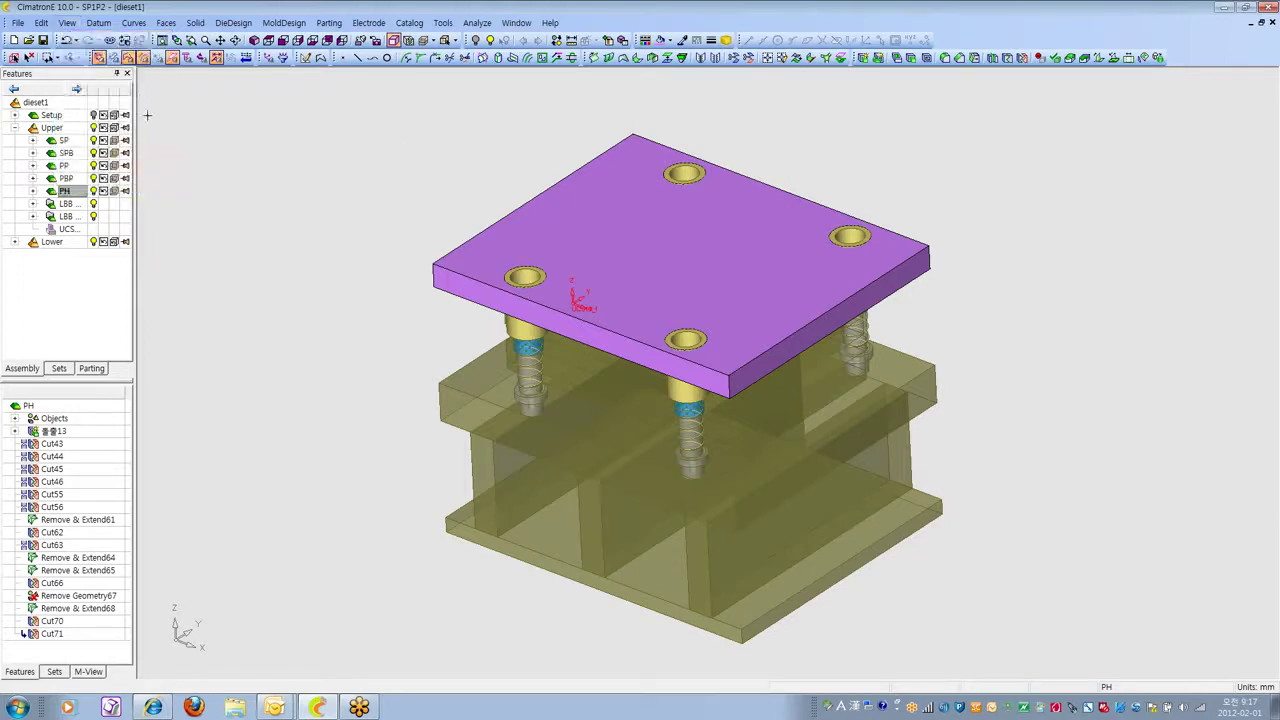
left_click(67, 22)
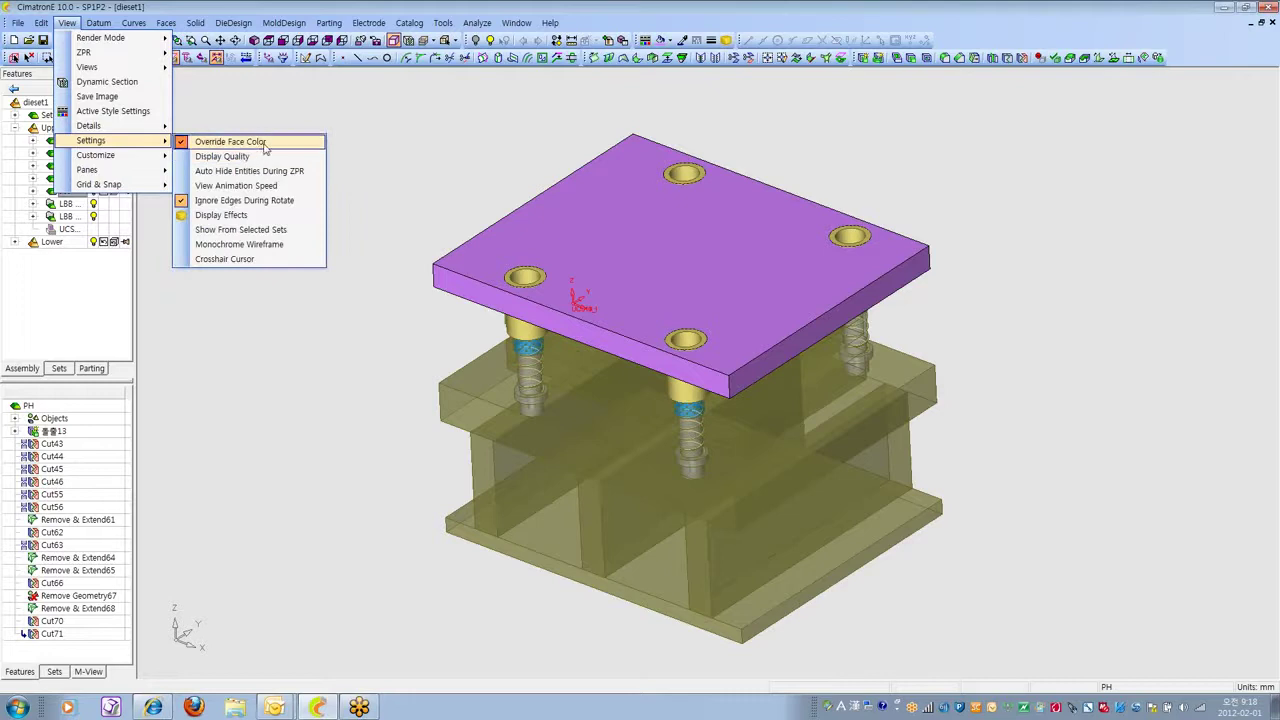
key("Escape")
key("Escape")
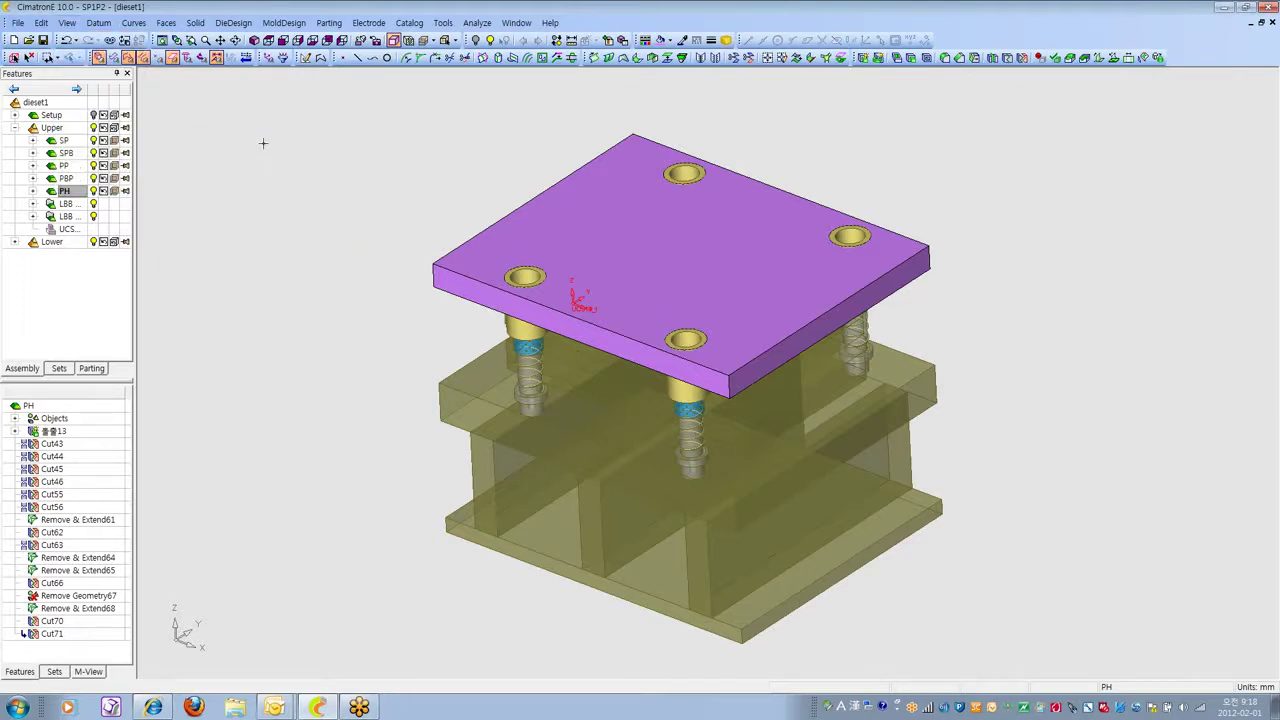
Colour the whole PH plate object light green with Override Face Color still turned on.
left_click(667, 40)
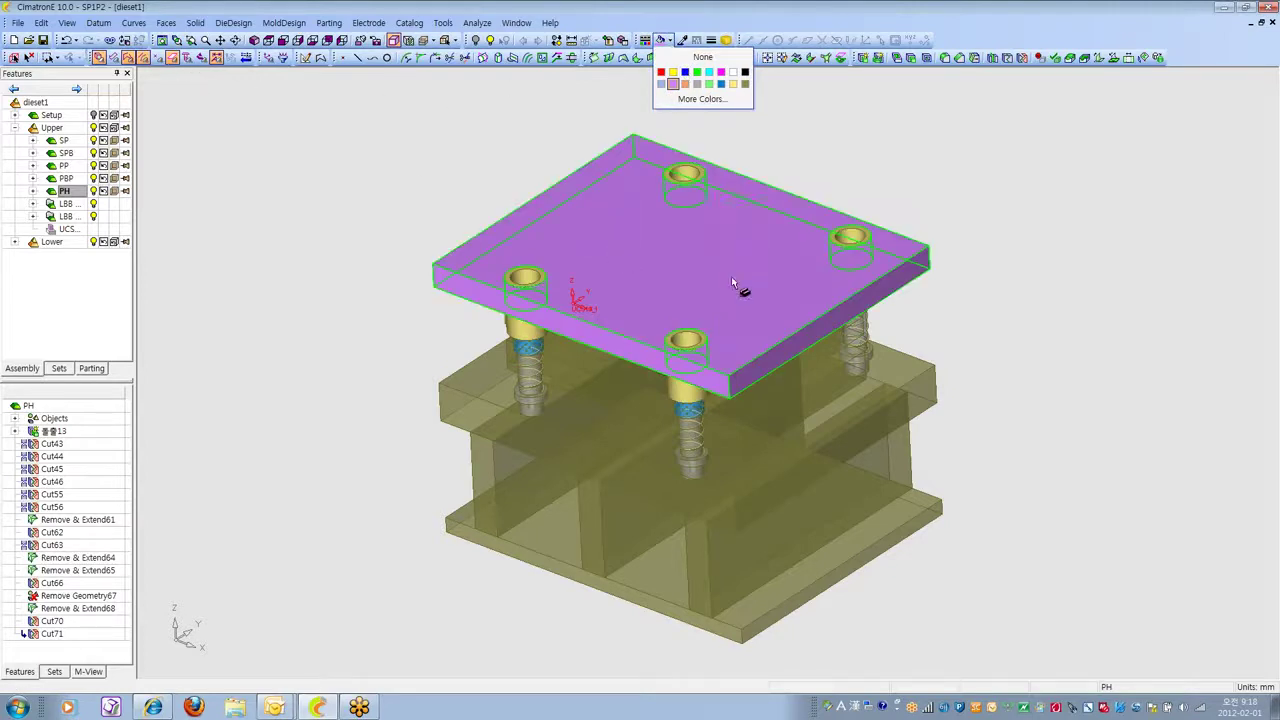
left_click(709, 84)
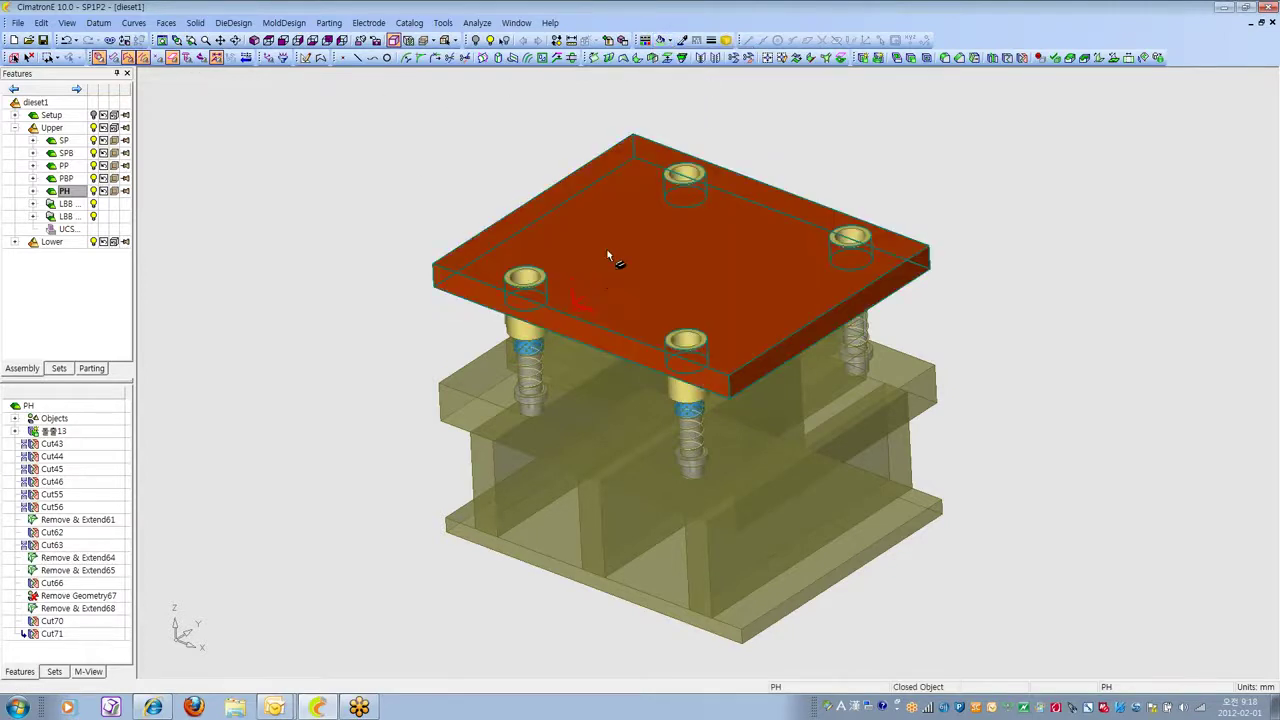
left_click(667, 41)
left_click(645, 200)
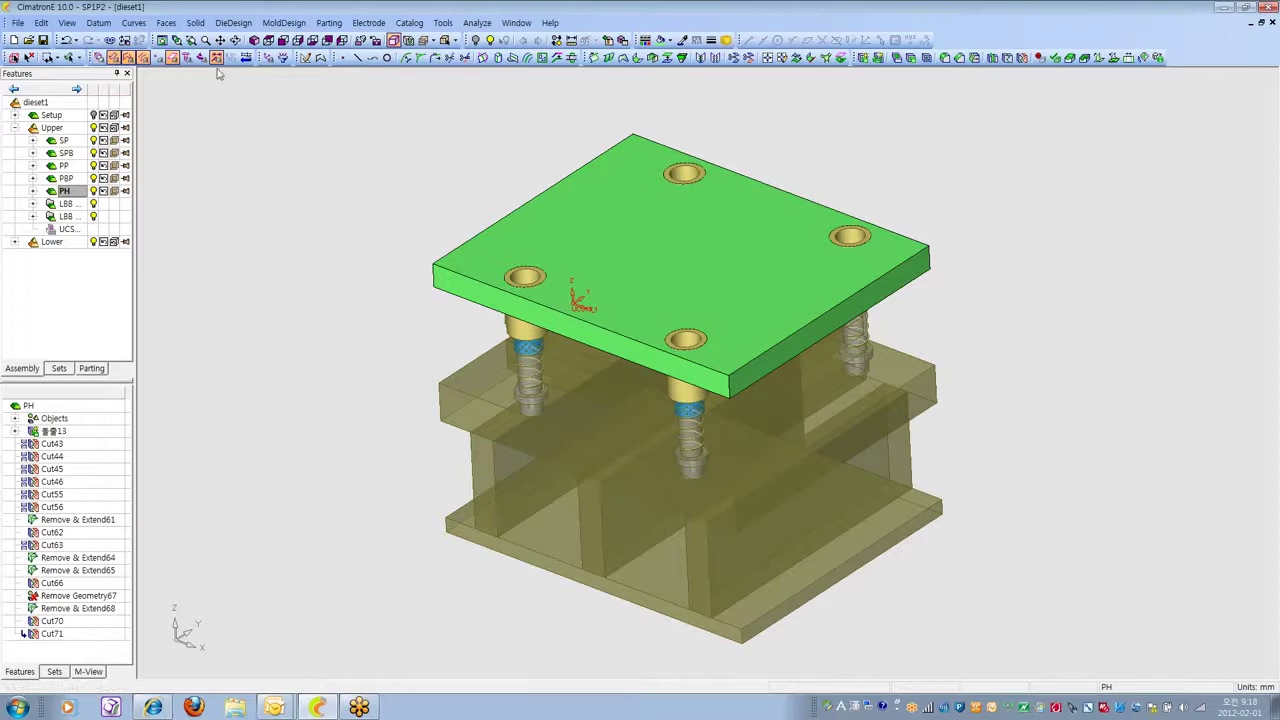
Limit selection to faces and colour only the PH plate's top face yellow.
left_click(670, 41)
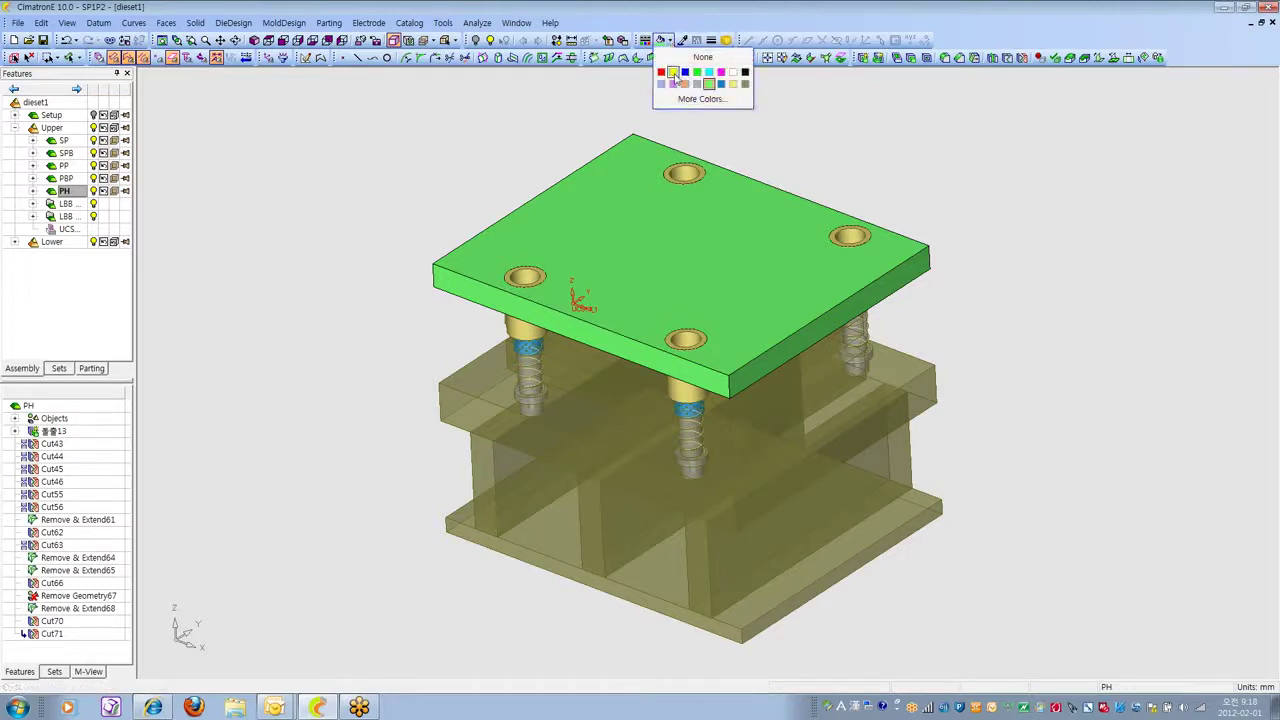
left_click(673, 73)
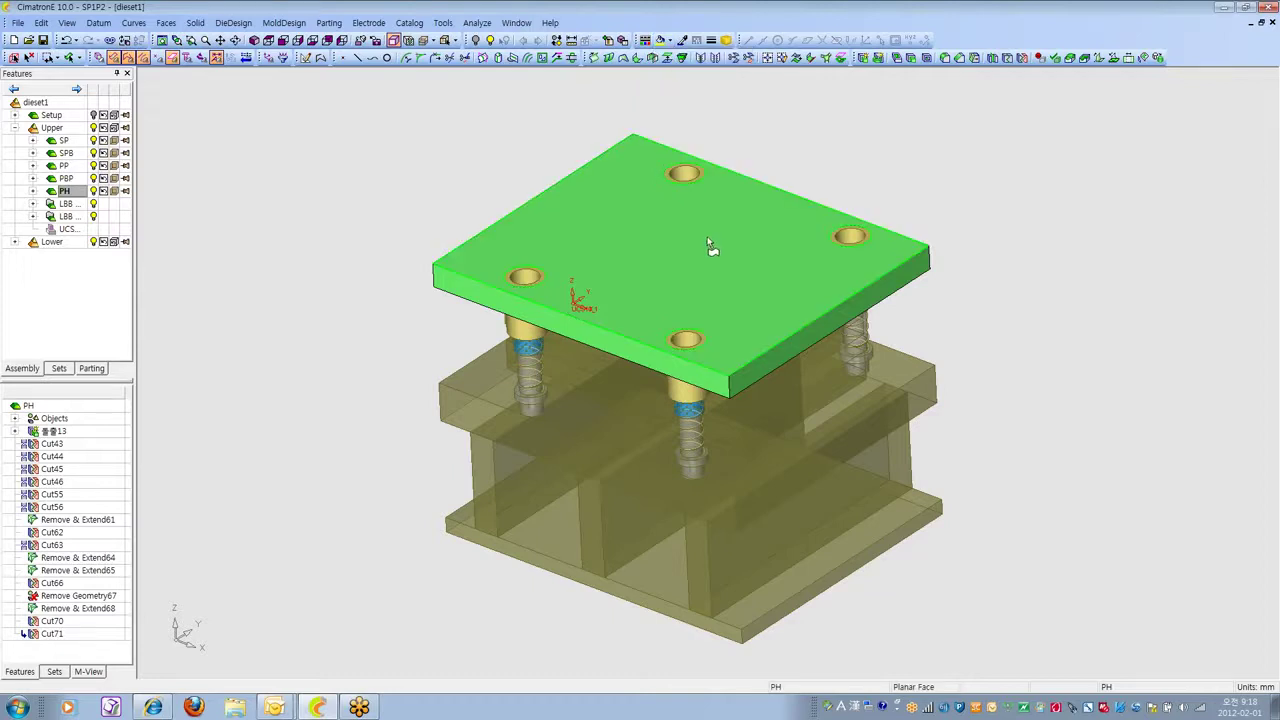
left_click(660, 230)
left_click(662, 41)
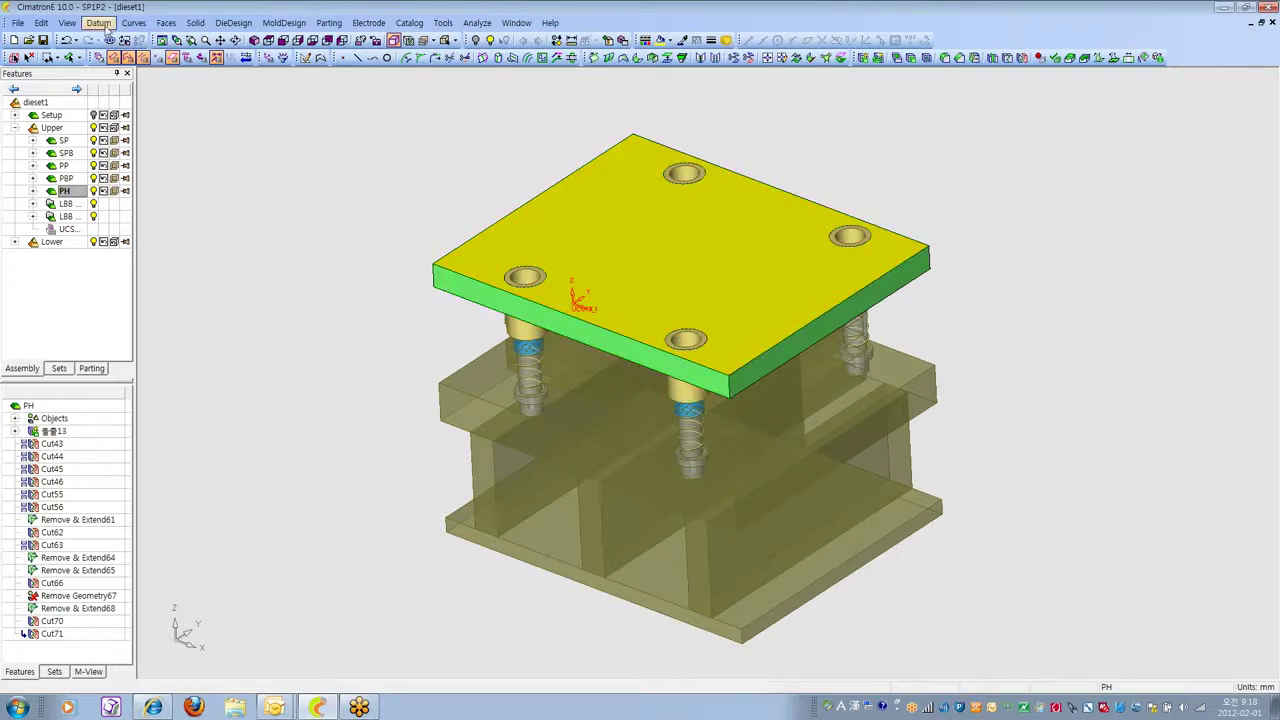
Turn off Override Face Color and colour the whole PH plate object steel blue.
left_click(66, 22)
mouse_move(125, 147)
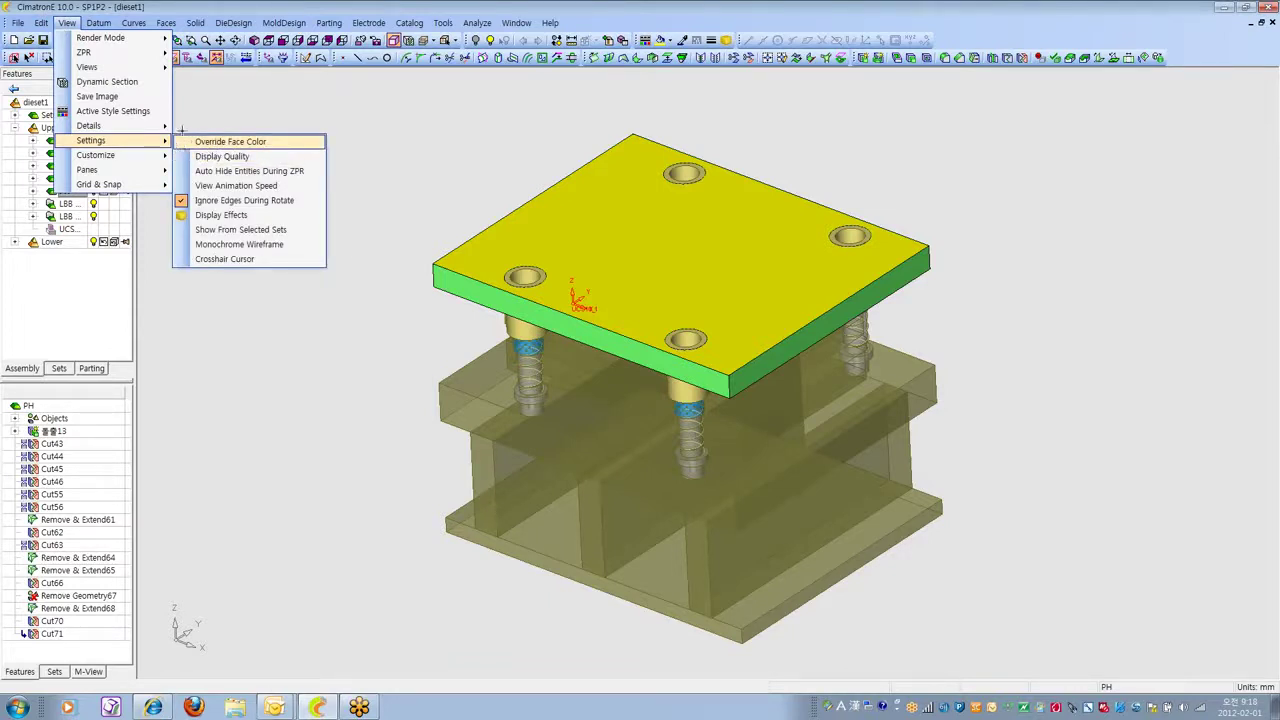
left_click(397, 148)
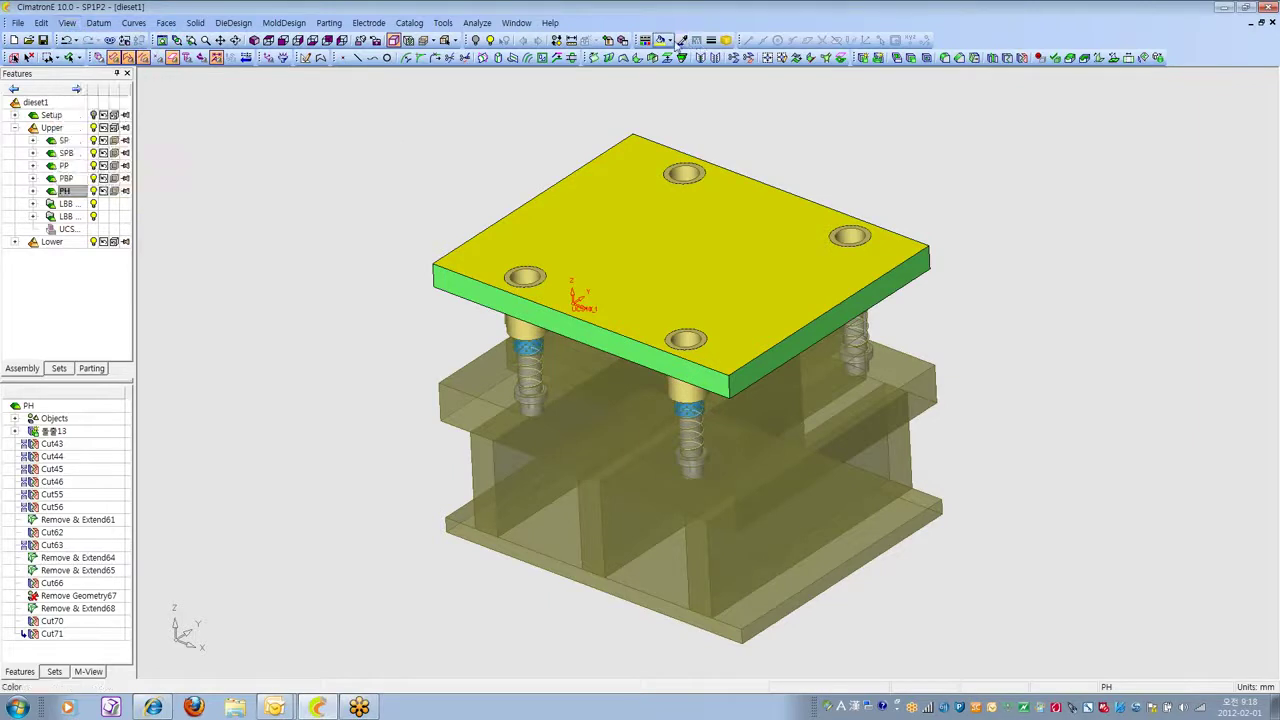
left_click(667, 40)
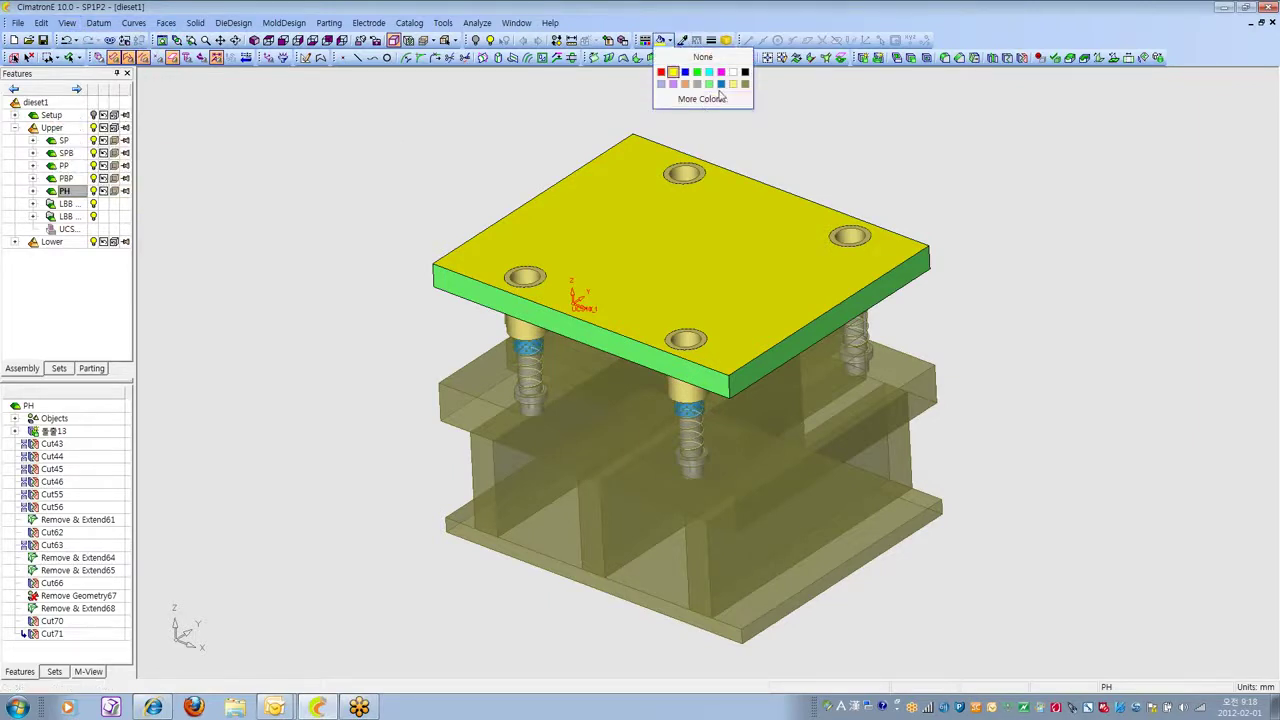
left_click(722, 86)
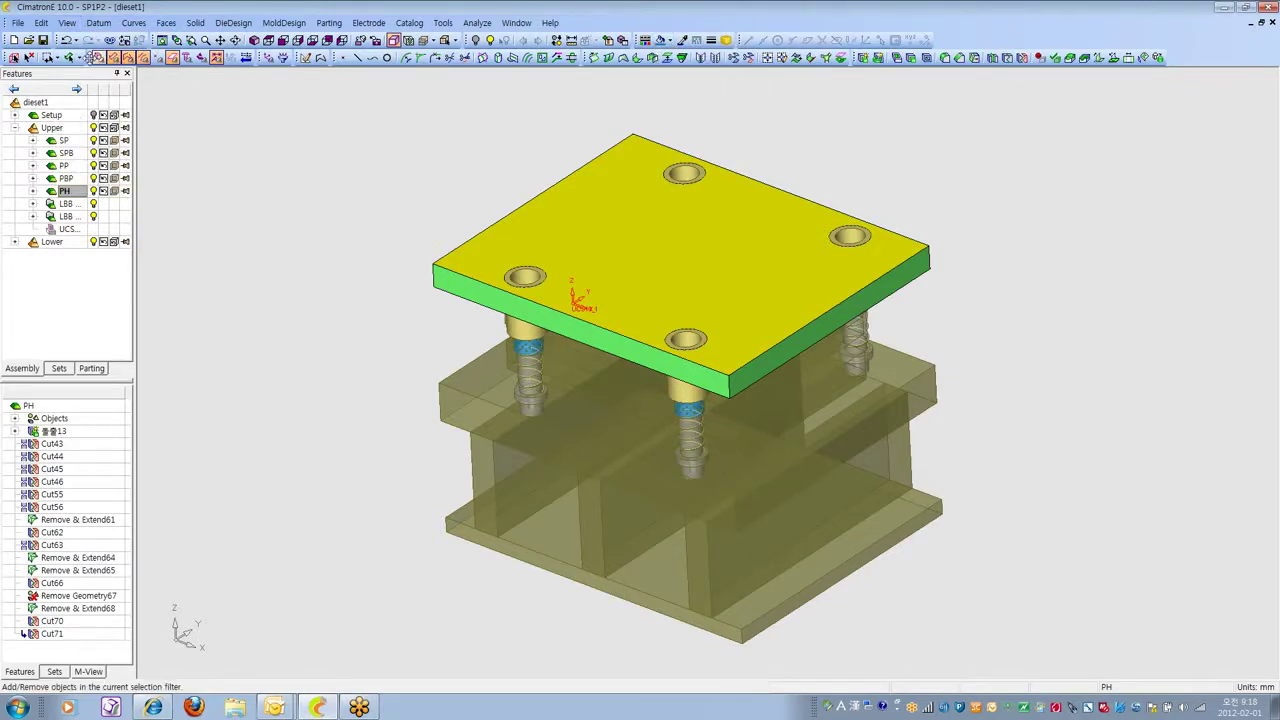
left_click(99, 58)
left_click(643, 327)
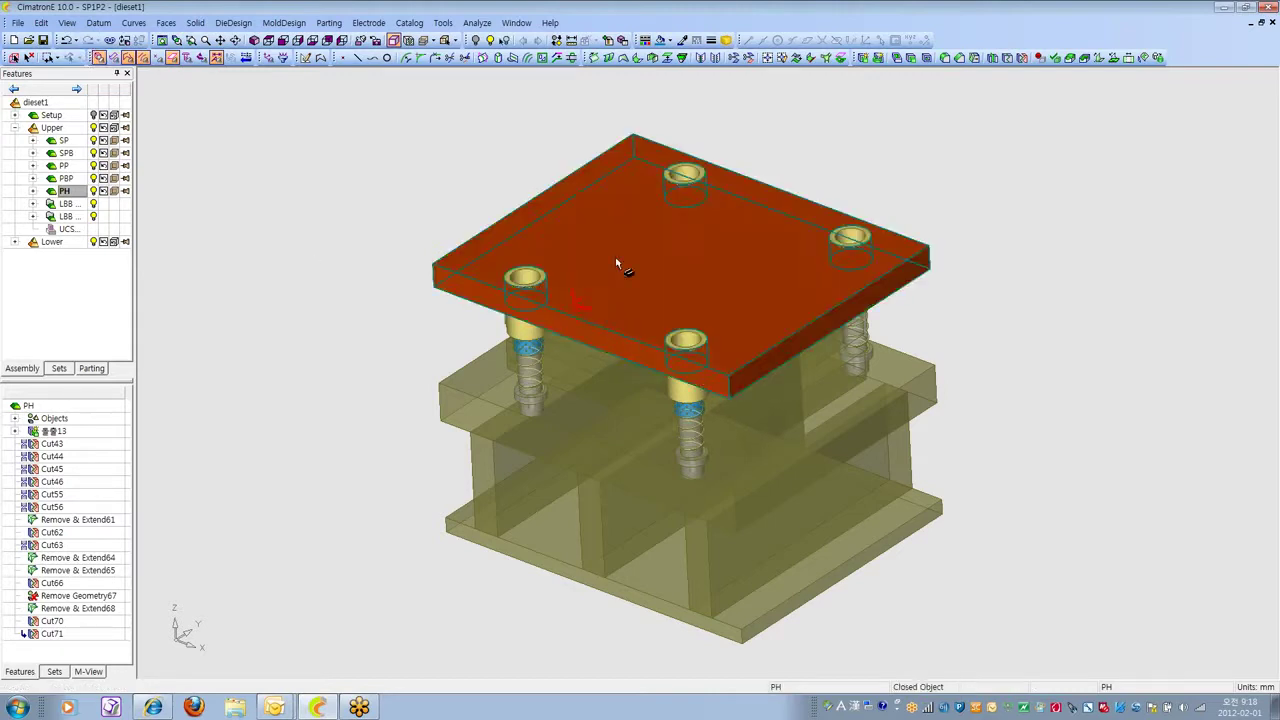
left_click(663, 41)
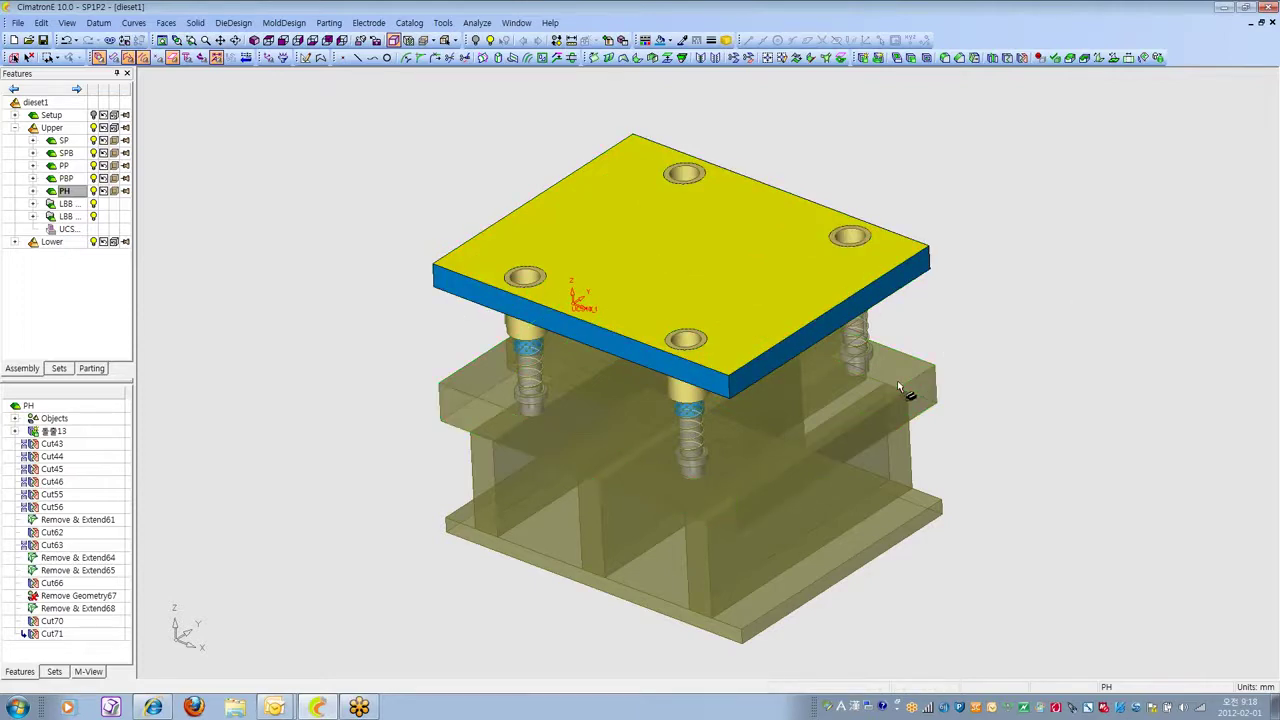
Turn Override Face Color back on and colour the whole PH plate object bright green.
left_click_drag(897, 380, 898, 340, "ctrl")
key("ctrl+i")
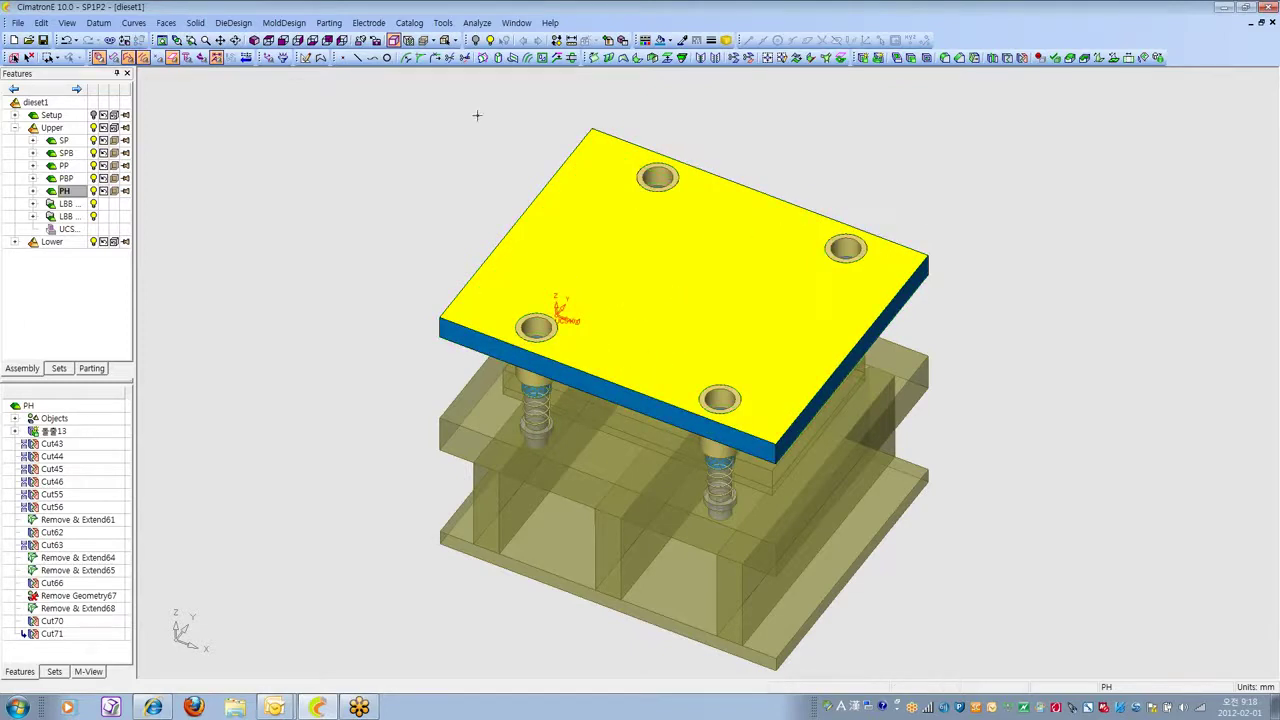
left_click(66, 22)
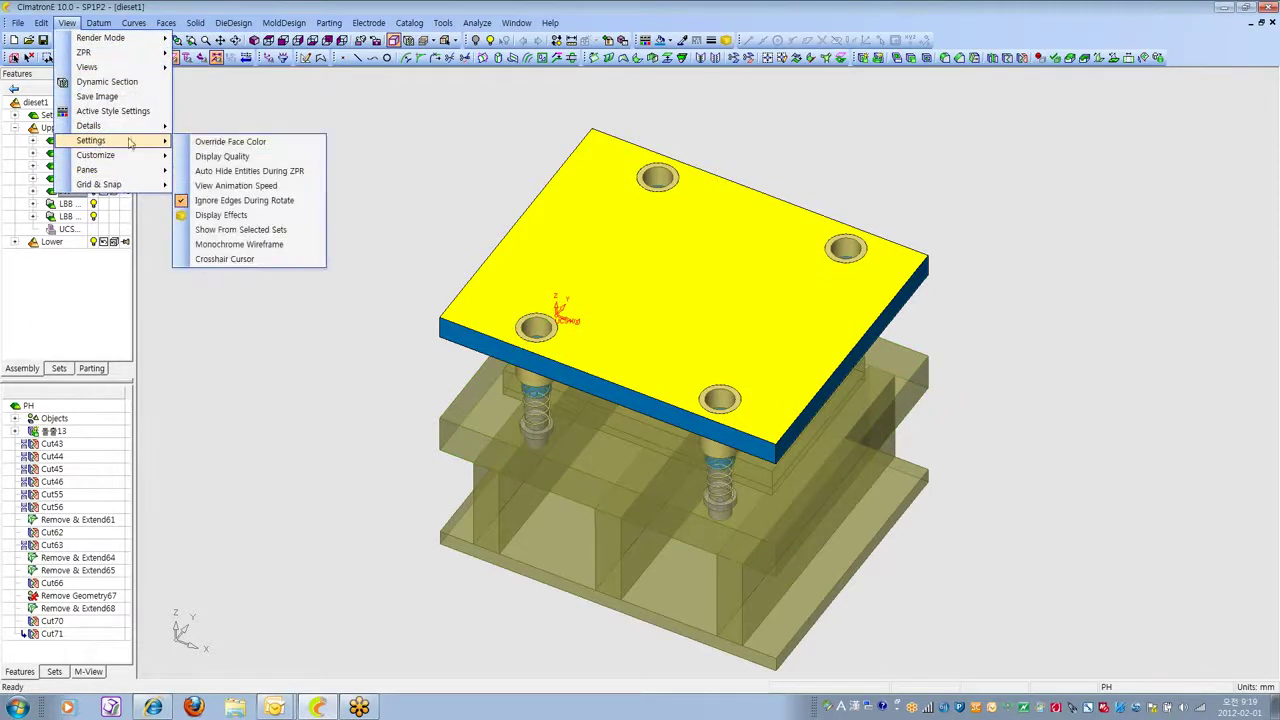
left_click(260, 147)
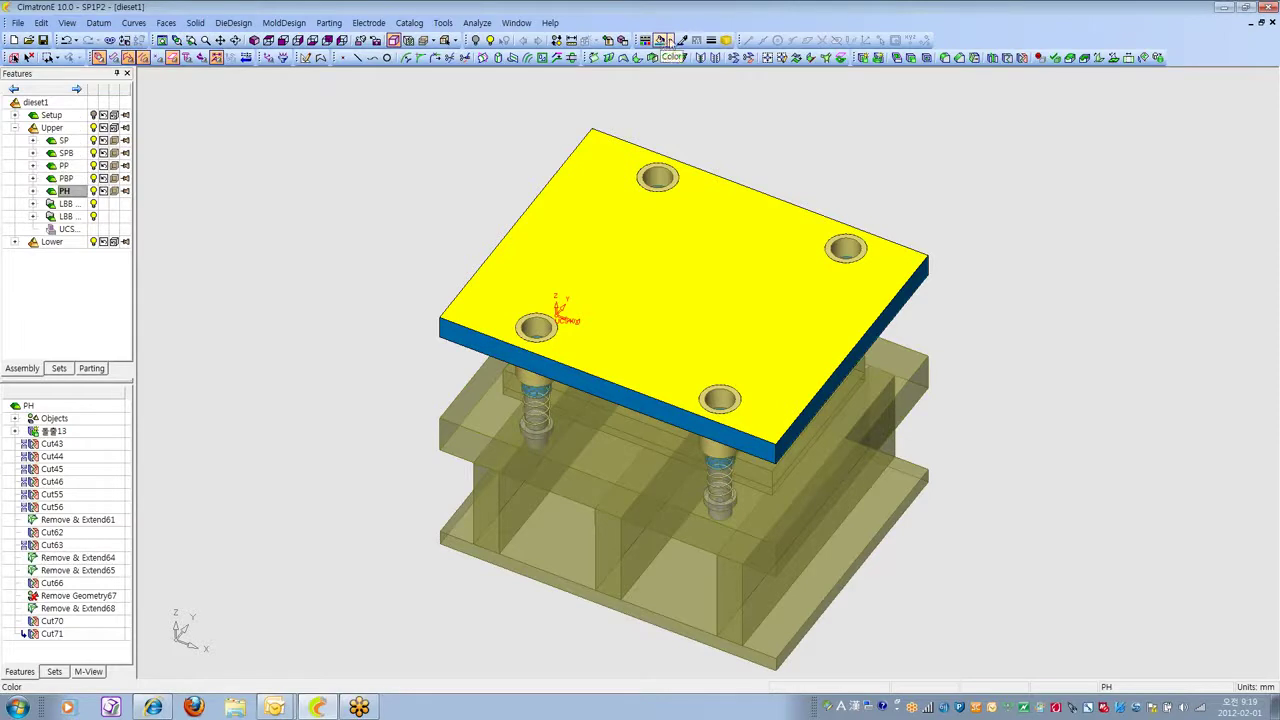
left_click(669, 41)
left_click(700, 75)
left_click(738, 263)
left_click(660, 41)
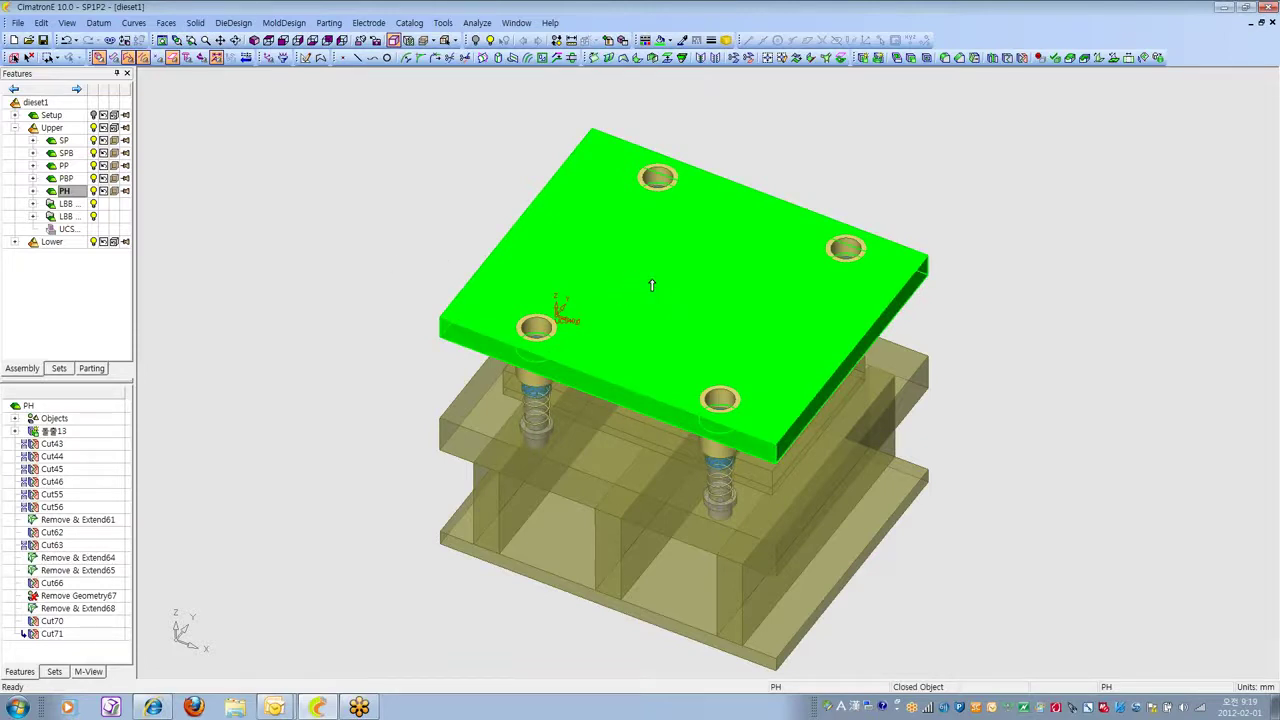
Disable automatic entity hiding in the Auto Hide Entities During ZPR settings and test it by rotating the model.
left_click(67, 22)
mouse_move(111, 142)
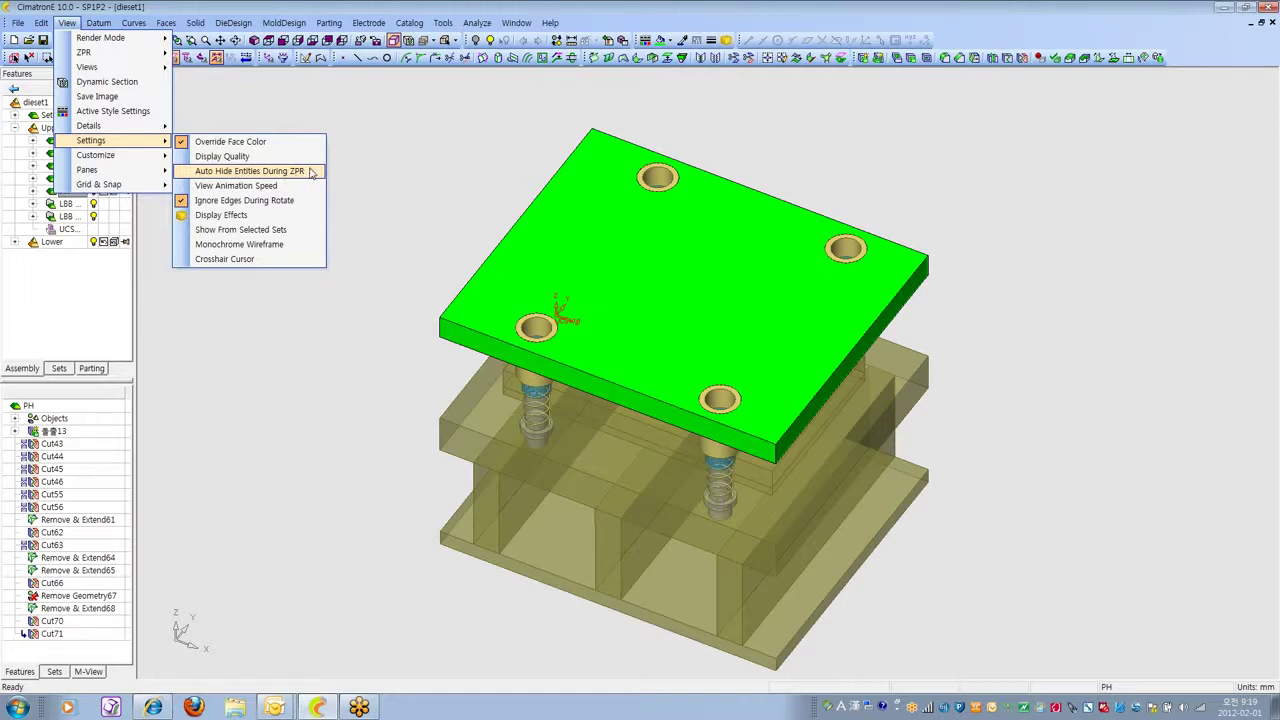
left_click(234, 177)
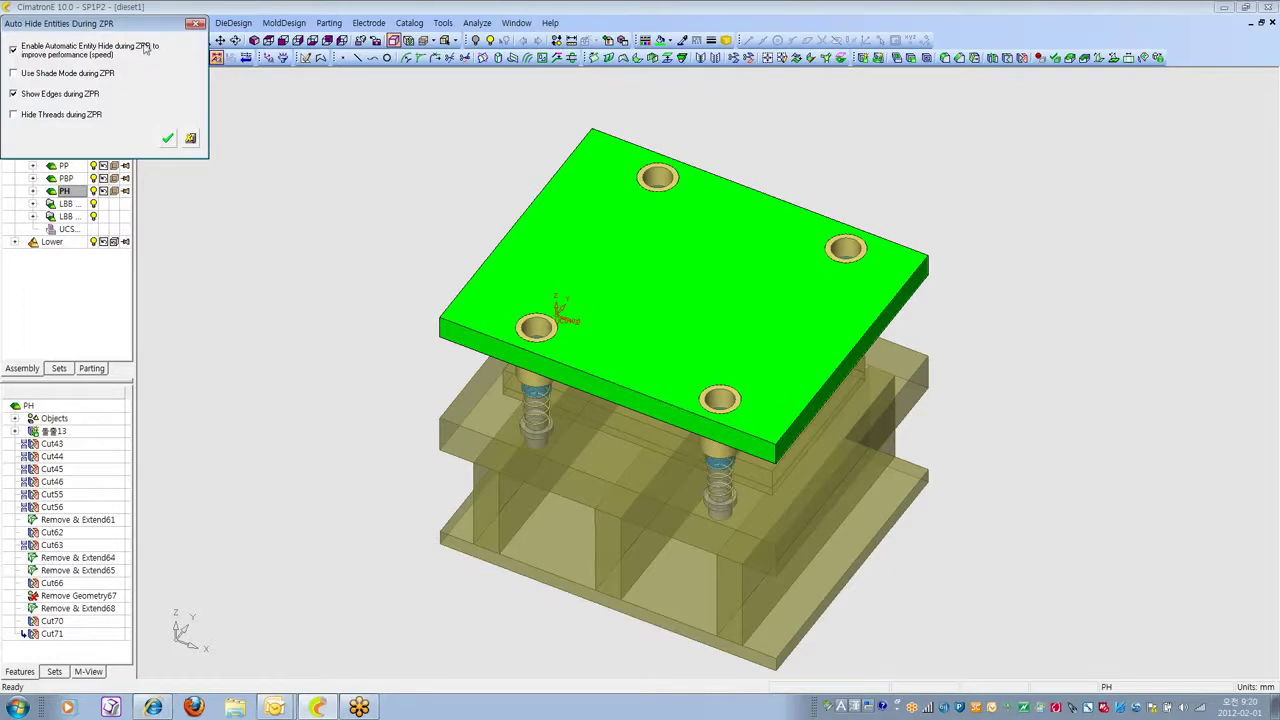
left_click_drag(150, 25, 276, 70)
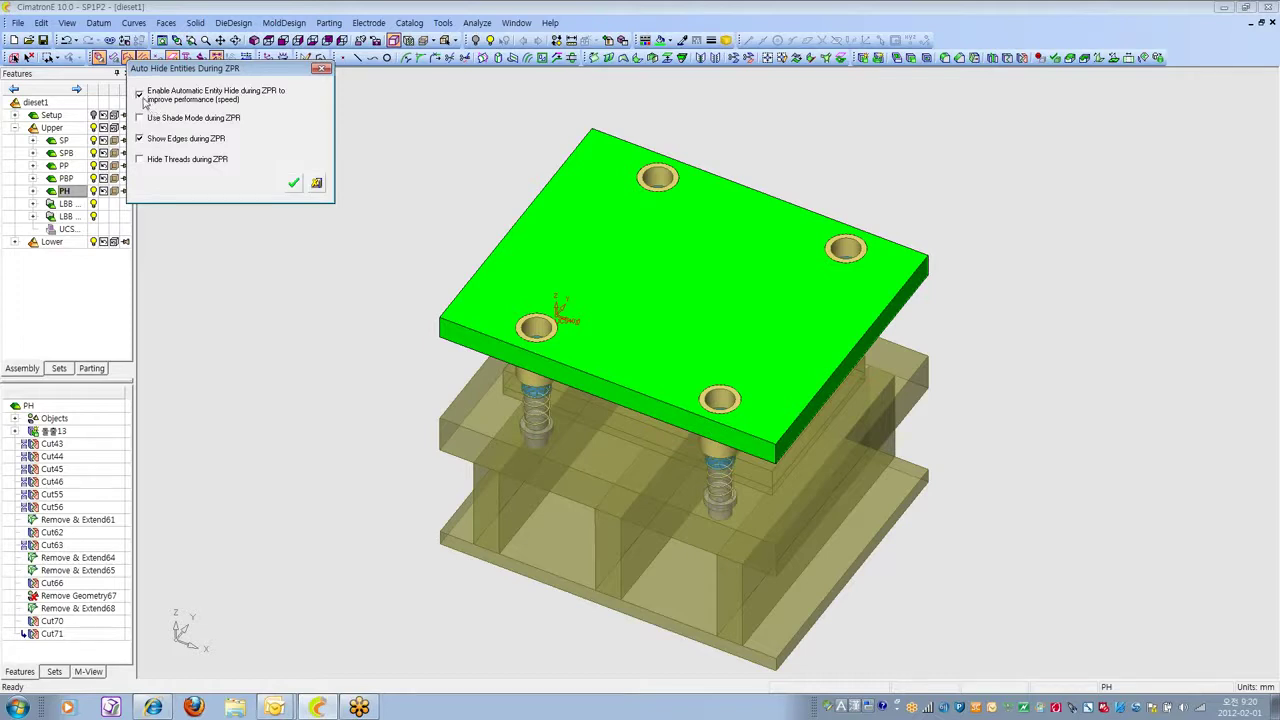
left_click(141, 96)
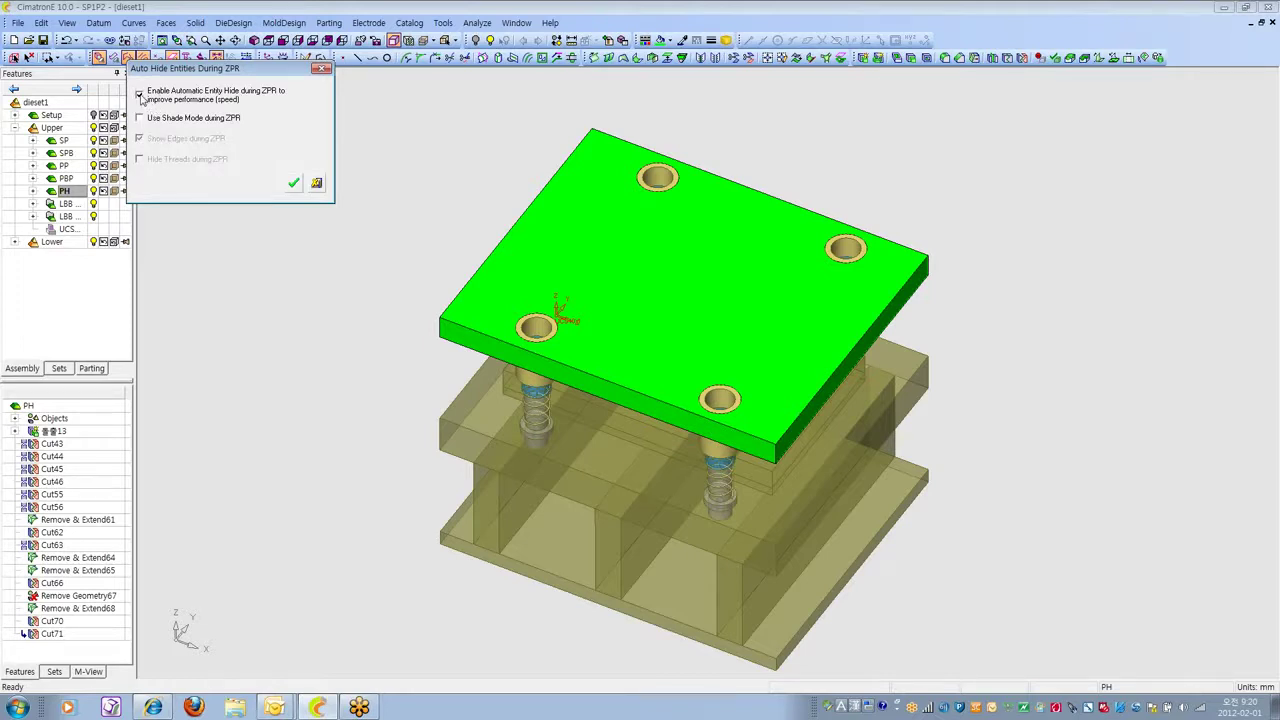
left_click(141, 96)
left_click(420, 200)
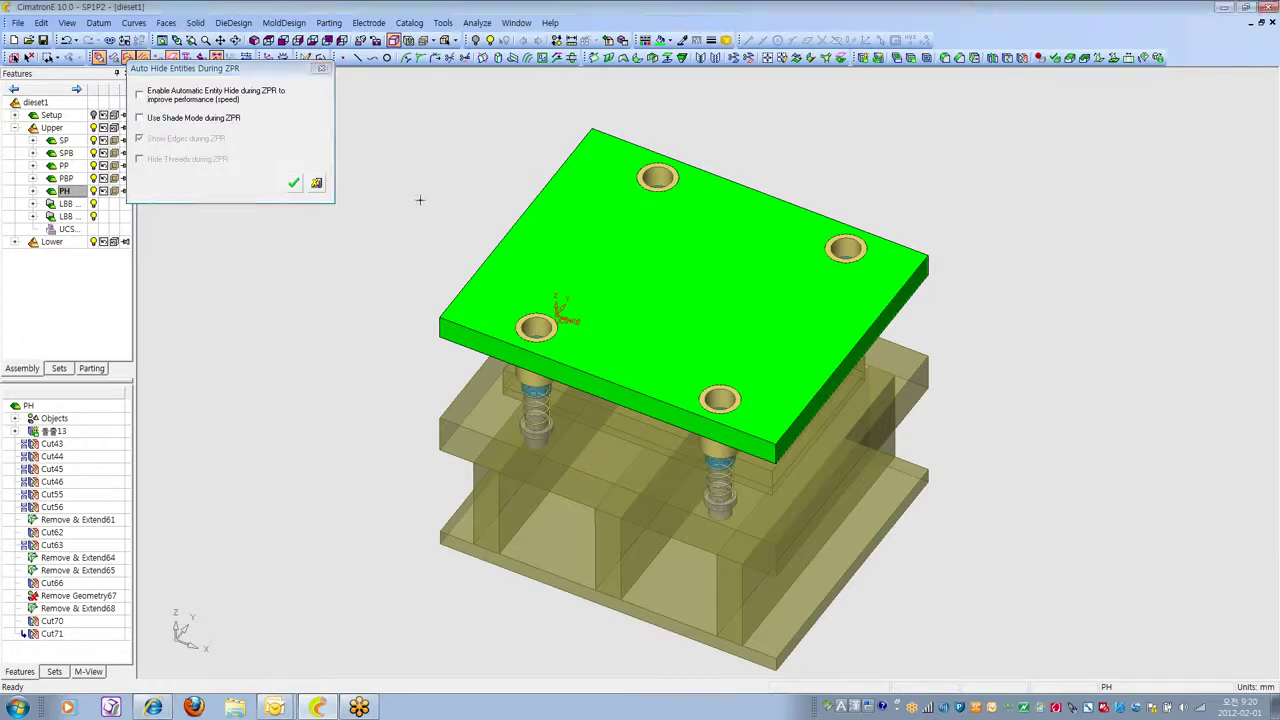
left_click_drag(420, 200, 424, 170, "ctrl")
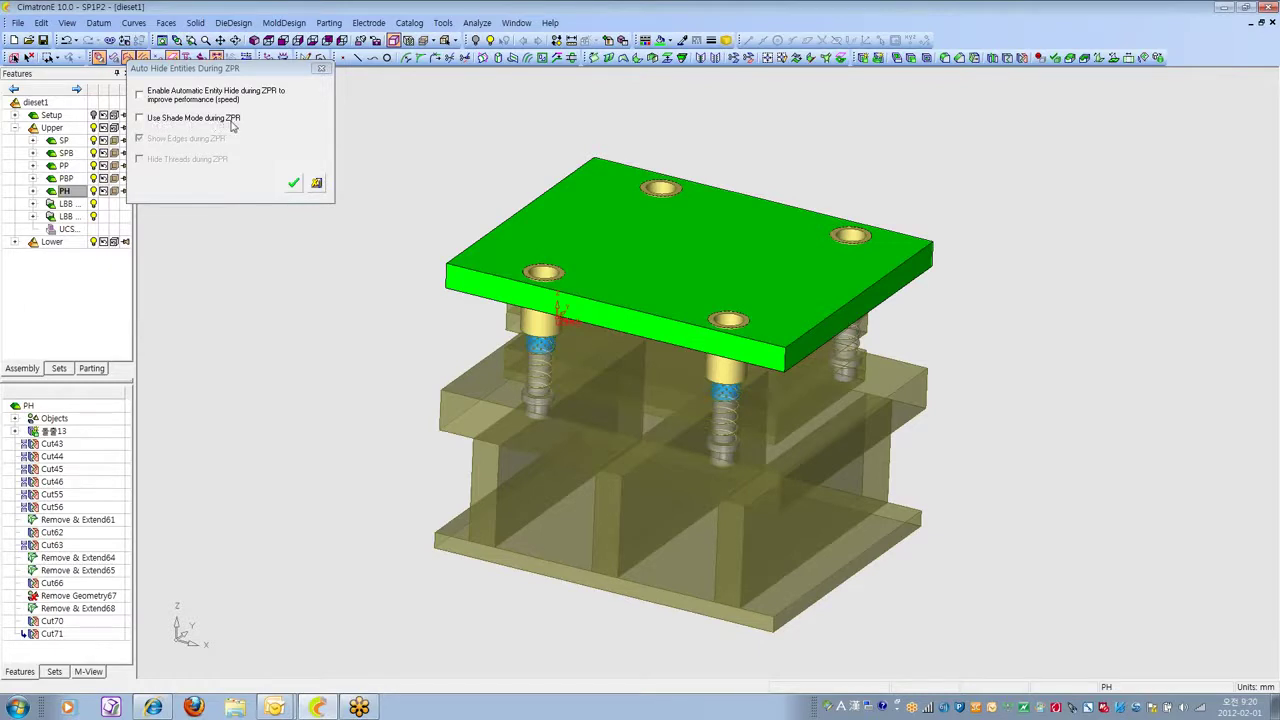
Enable Use Shade Mode during ZPR, test it by rotating the model, and apply the settings.
left_click(140, 120)
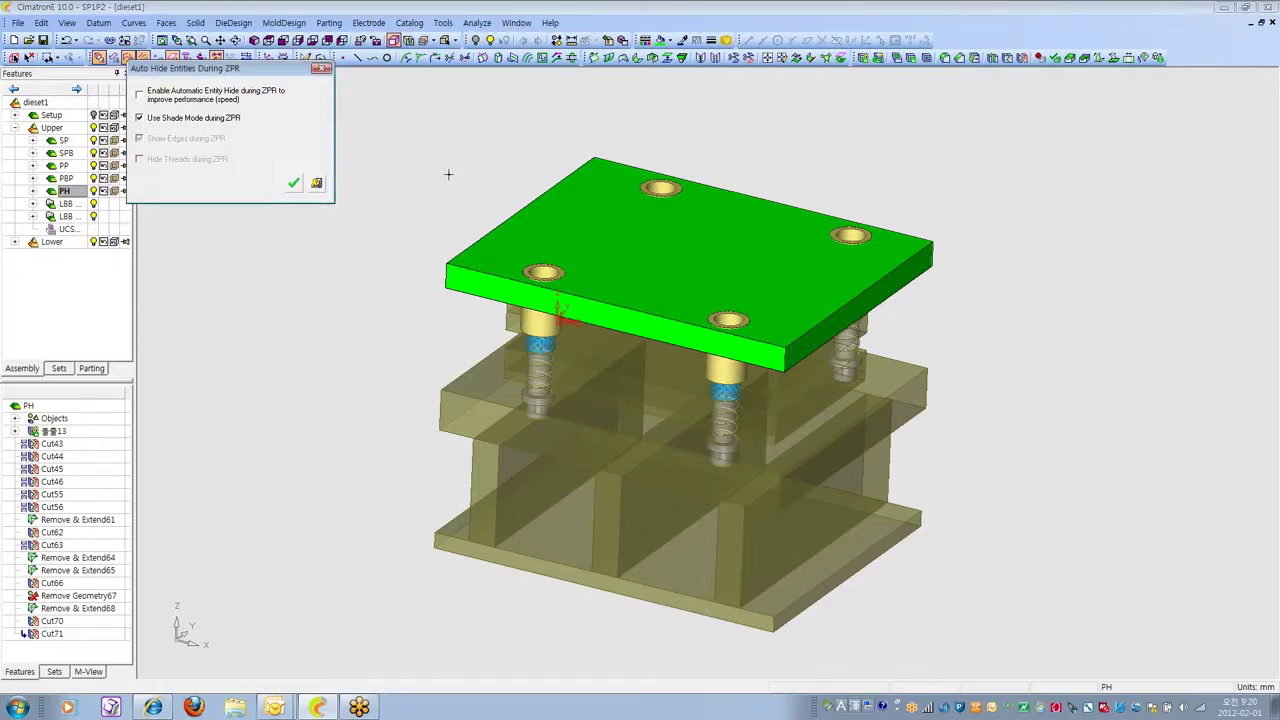
left_click_drag(463, 180, 461, 198, "ctrl")
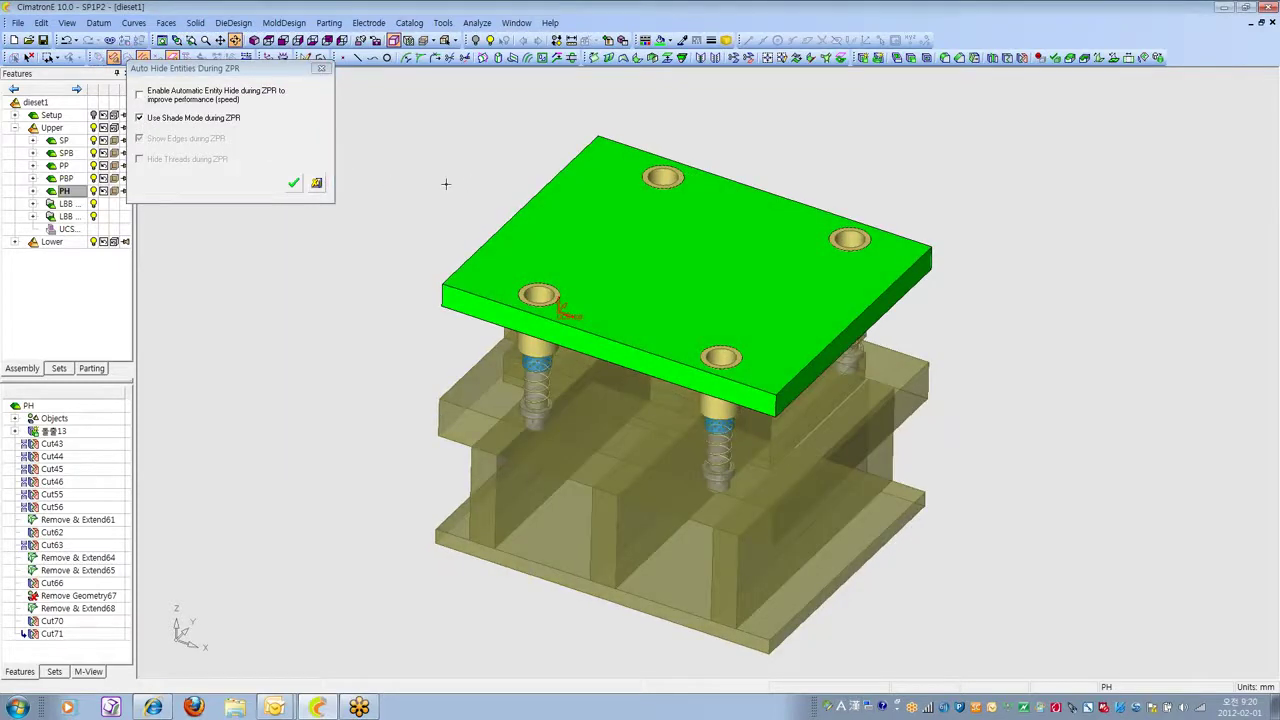
left_click(294, 183)
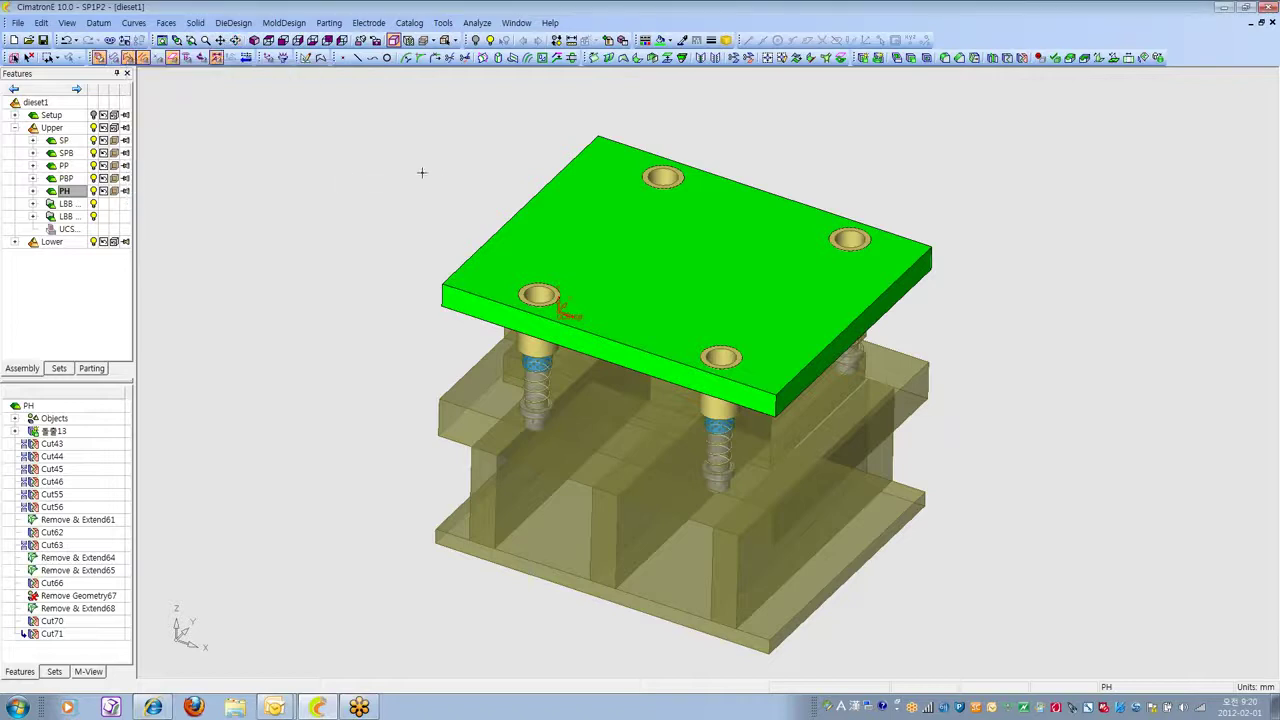
Activate the top-level dieset1 assembly and check how the whole die set displays during rotation.
double_click(30, 103)
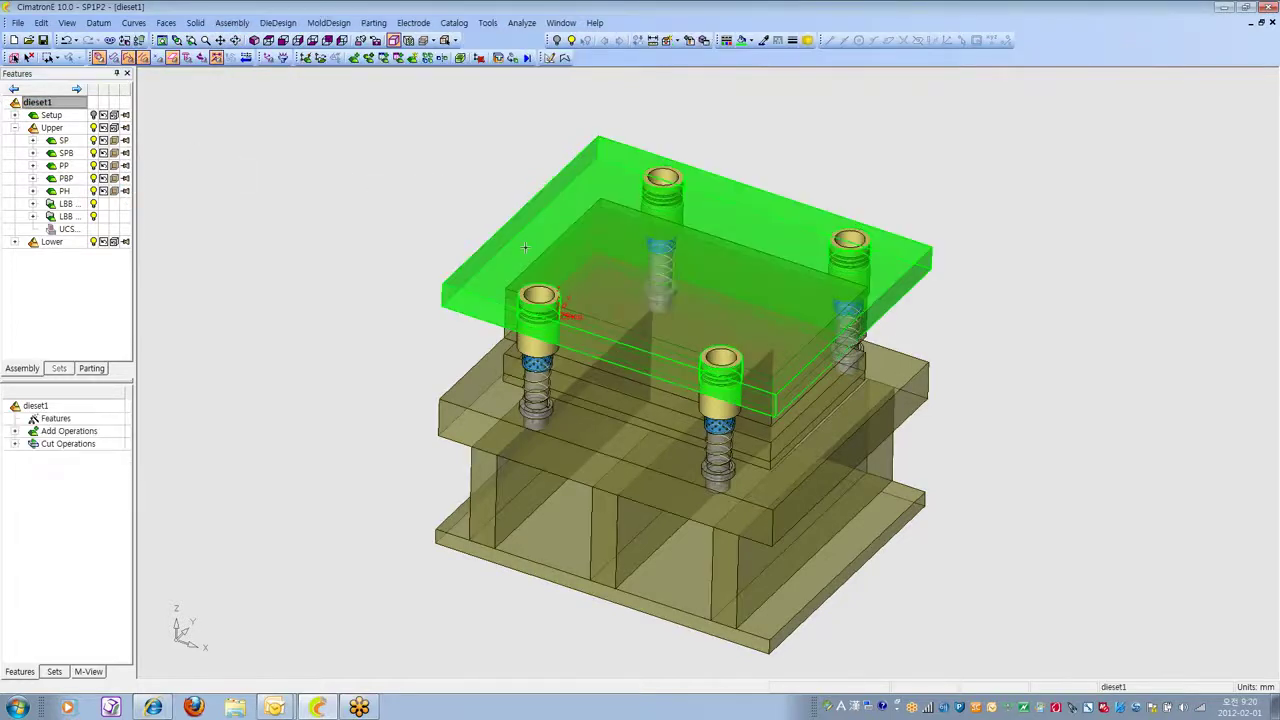
scroll(572, 182, "down", 3)
left_click_drag(758, 540, 786, 484, "ctrl")
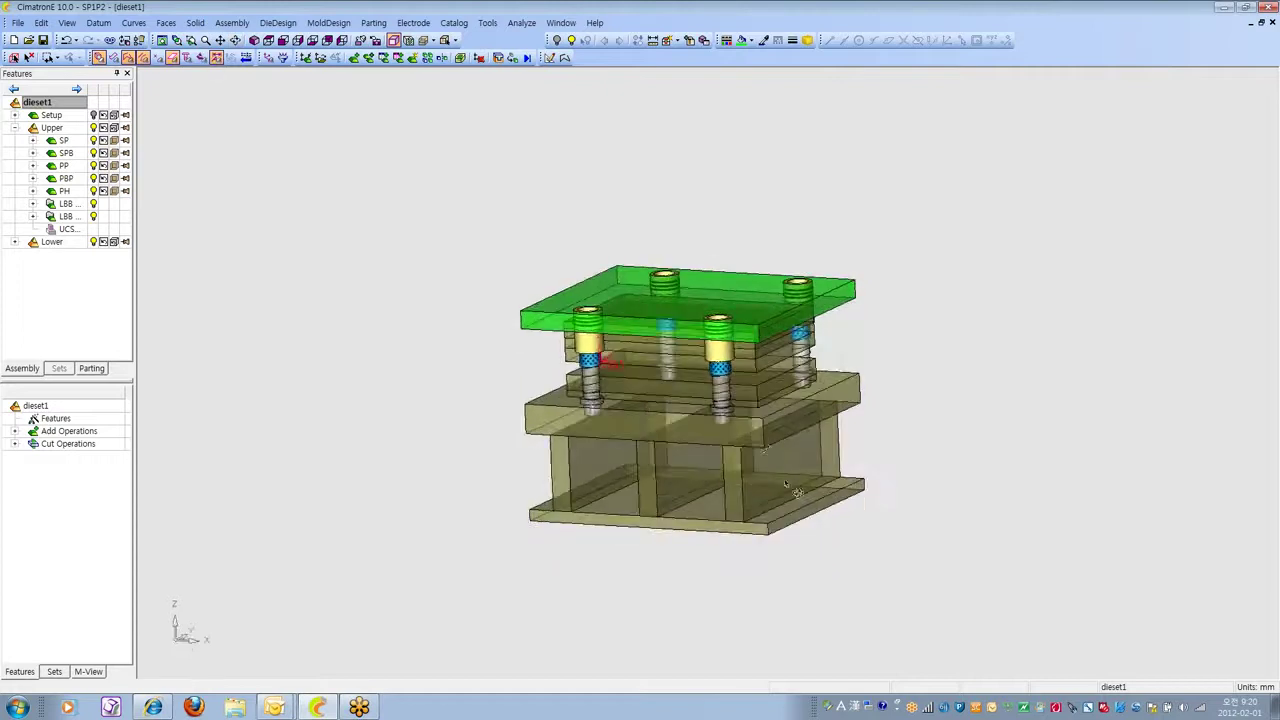
scroll(786, 484, "up", 3)
middle_click_drag(786, 484, 769, 471, "ctrl")
left_click_drag(769, 471, 742, 522, "ctrl")
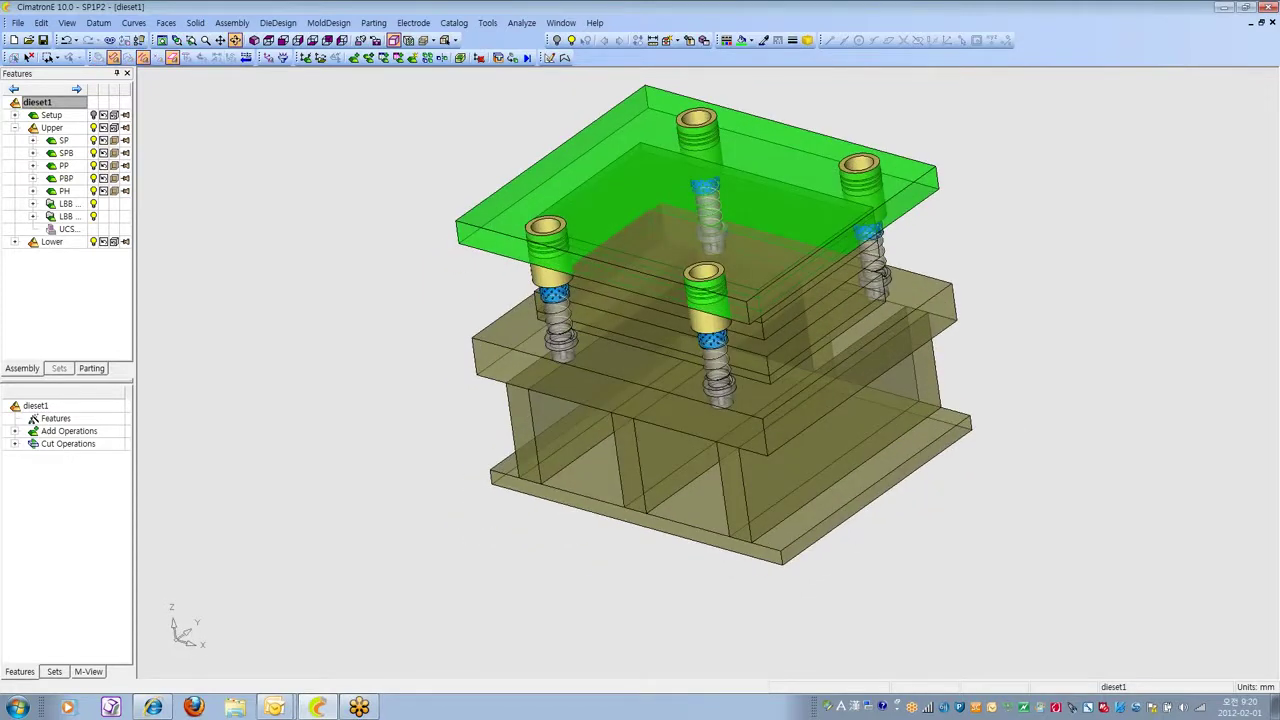
Open the Auto Hide Entities During ZPR settings and rotate the die set to check its display with edges shown.
middle_click_drag(840, 294, 732, 357, "ctrl")
scroll(720, 364, "up", 1)
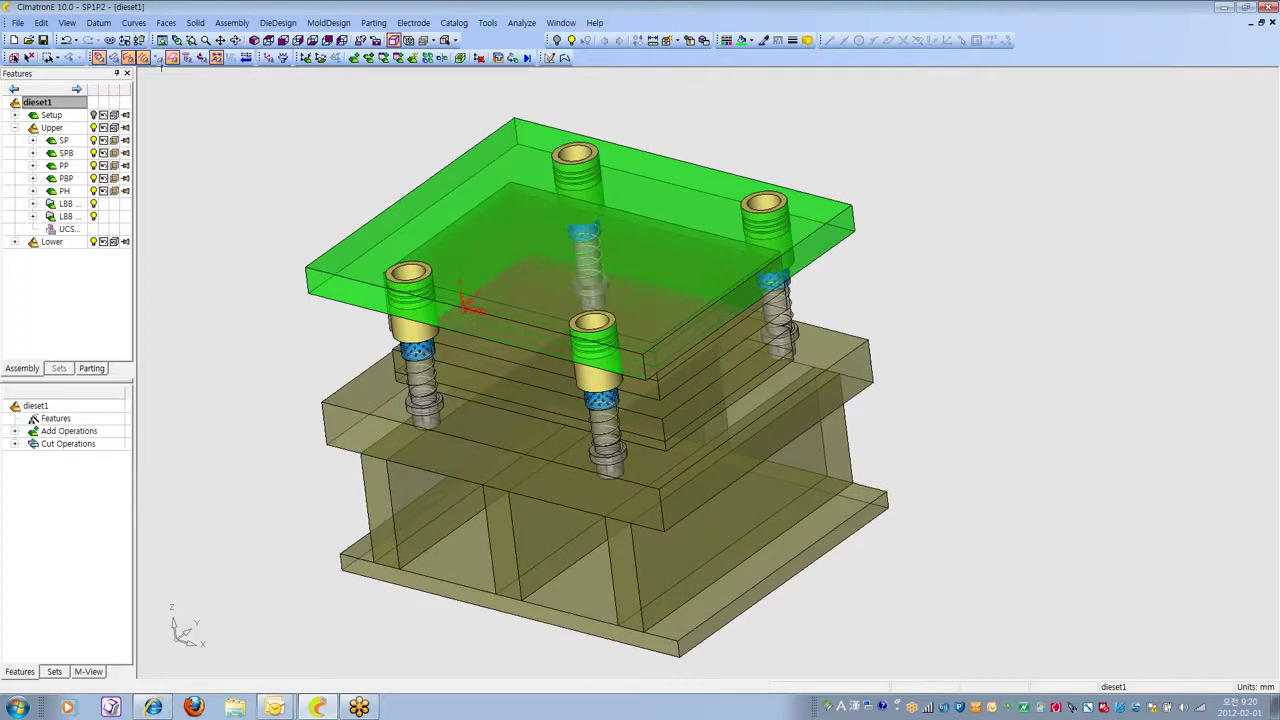
left_click(66, 22)
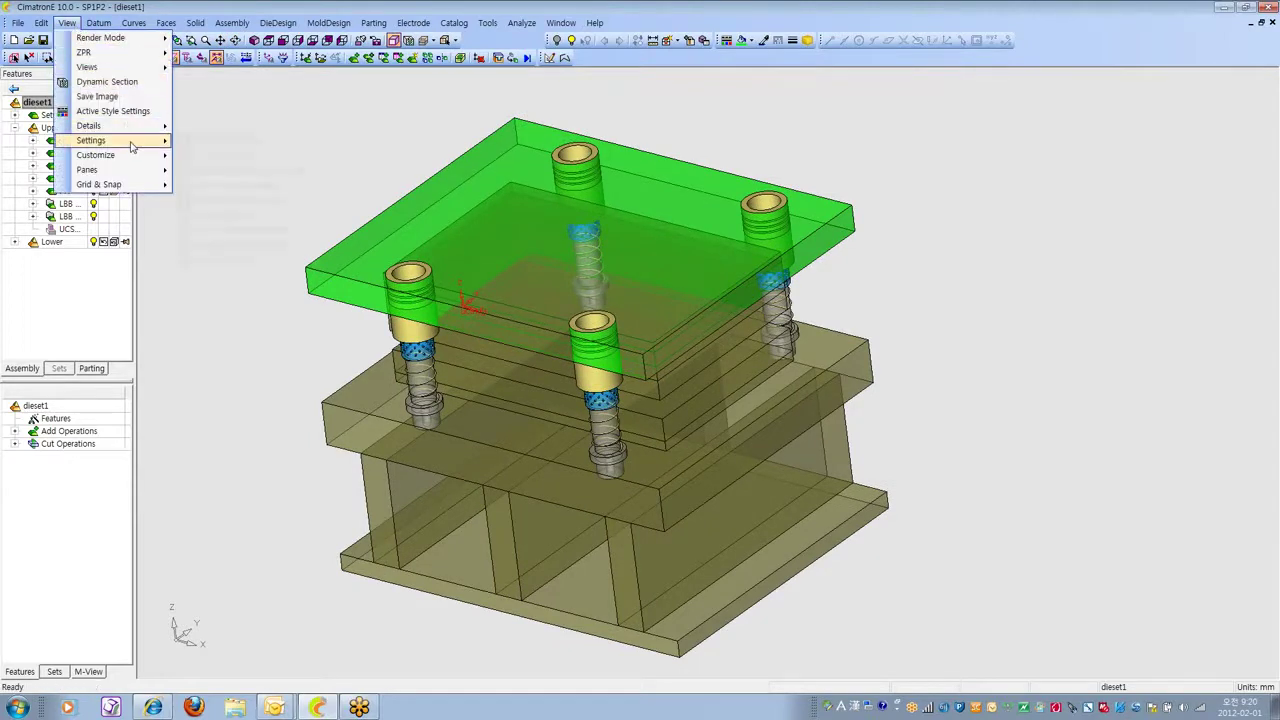
mouse_move(146, 146)
left_click(235, 170)
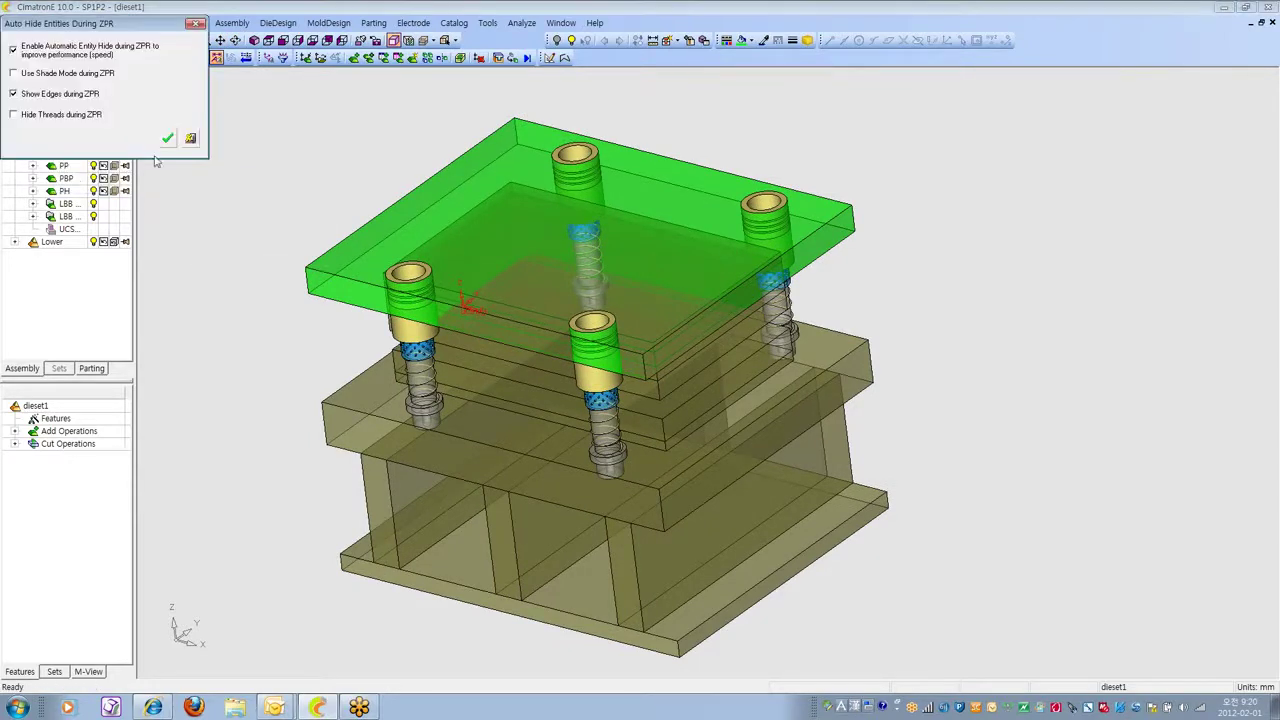
left_click_drag(299, 215, 330, 155, "ctrl")
middle_click_drag(330, 155, 417, 354, "ctrl")
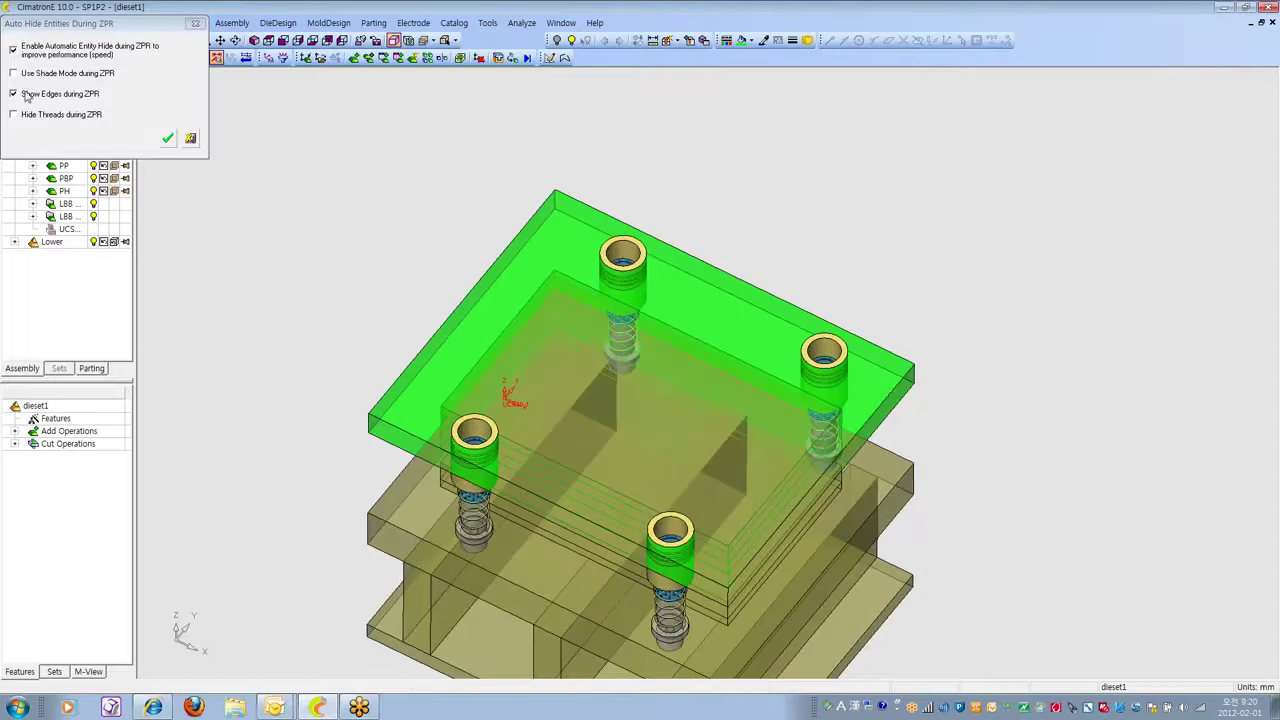
Enable Use Shade Mode during ZPR with Show Edges during ZPR disabled, and test it by rotating, panning and zooming the die set.
left_click(13, 93)
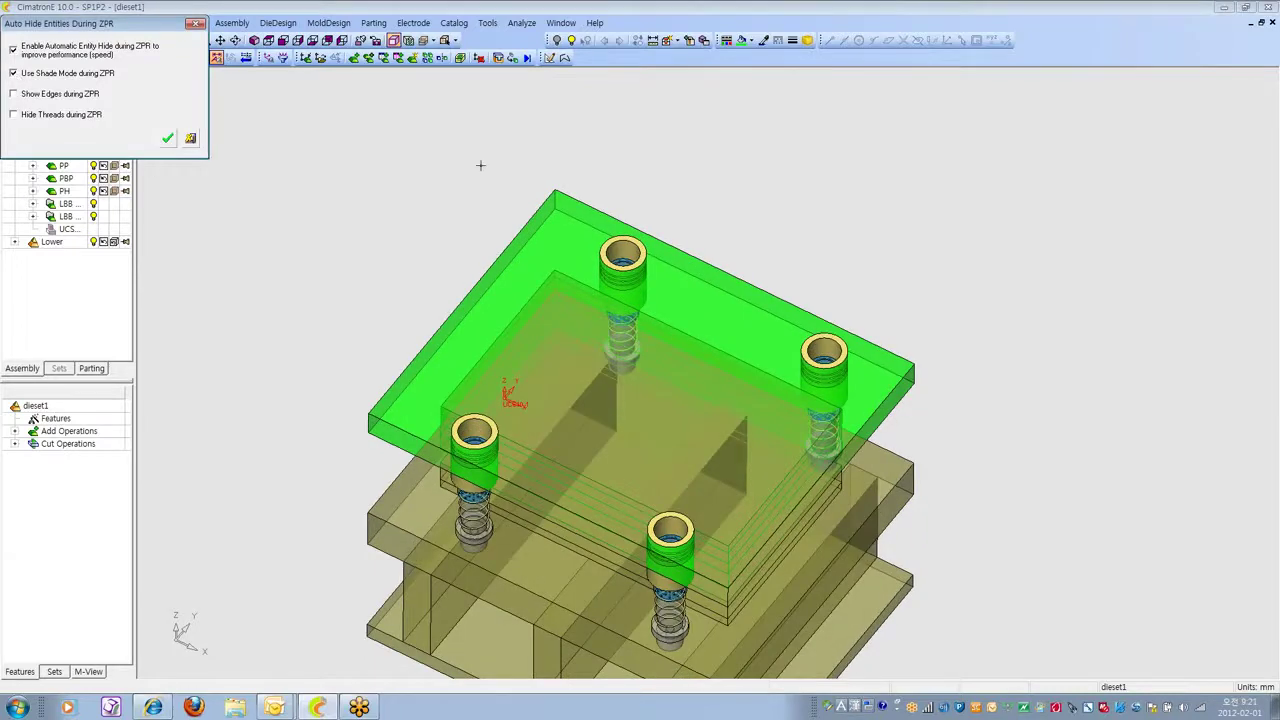
right_click_drag(488, 160, 463, 306, "ctrl")
middle_click_drag(463, 306, 450, 234, "ctrl")
mouse_move(446, 220)
left_mouse_down("ctrl")
mouse_move(423, 243)
mouse_move(424, 212)
mouse_move(434, 294)
mouse_move(425, 222)
mouse_move(450, 244)
mouse_move(428, 232)
left_mouse_up("ctrl")
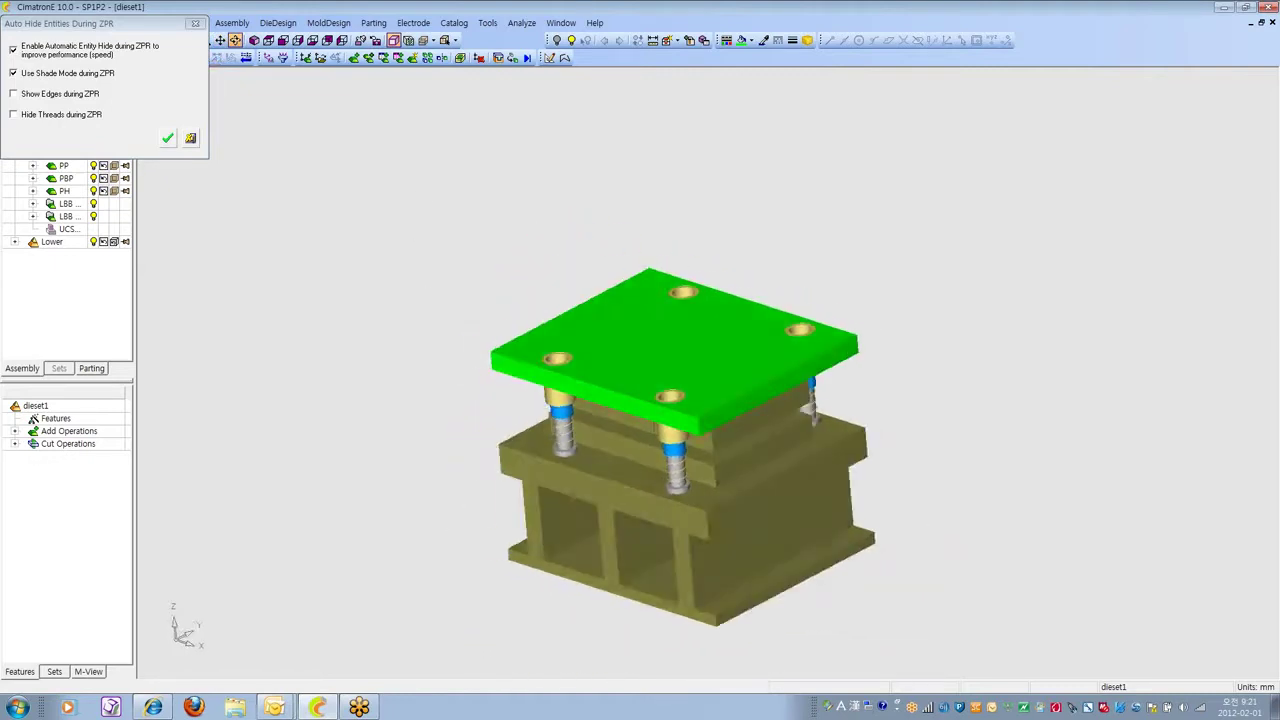
middle_click_drag(511, 320, 488, 210, "ctrl")
mouse_move(488, 210)
left_mouse_down("ctrl")
mouse_move(506, 182)
mouse_move(499, 245)
left_mouse_up("ctrl")
right_click_drag(640, 350, 668, 294, "ctrl")
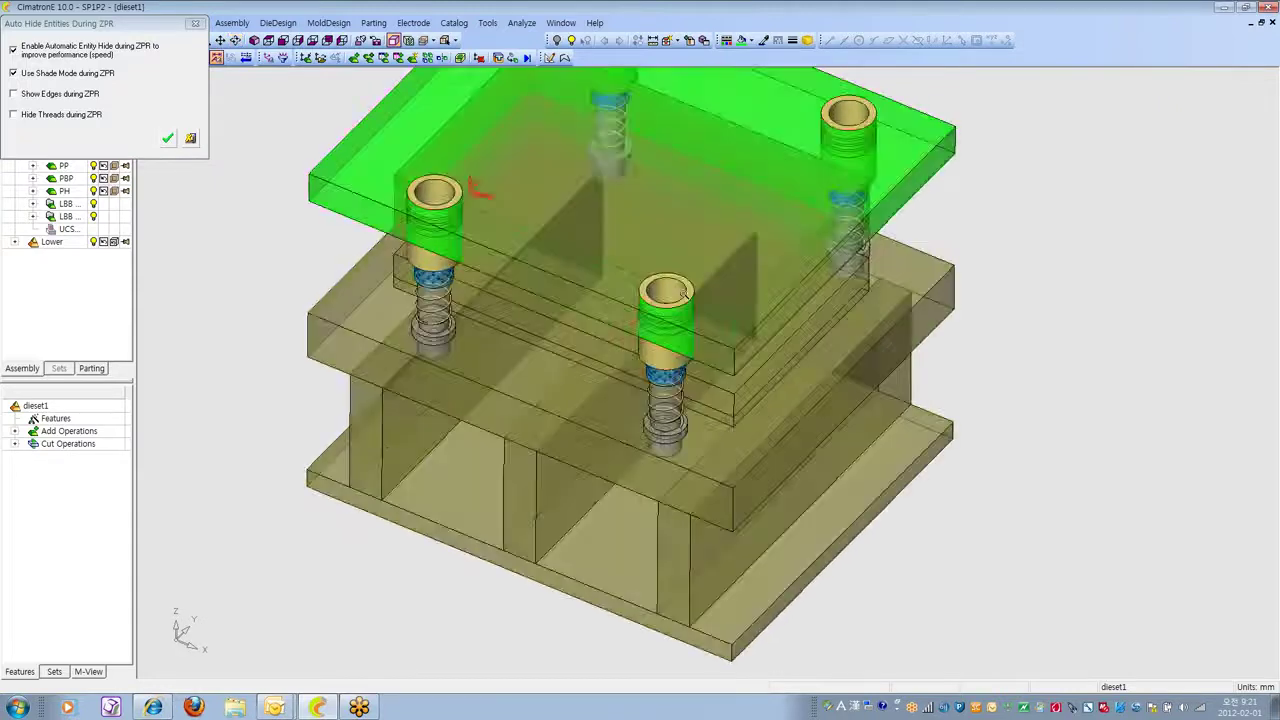
middle_click_drag(668, 294, 700, 406, "ctrl")
left_click_drag(700, 406, 698, 345, "ctrl")
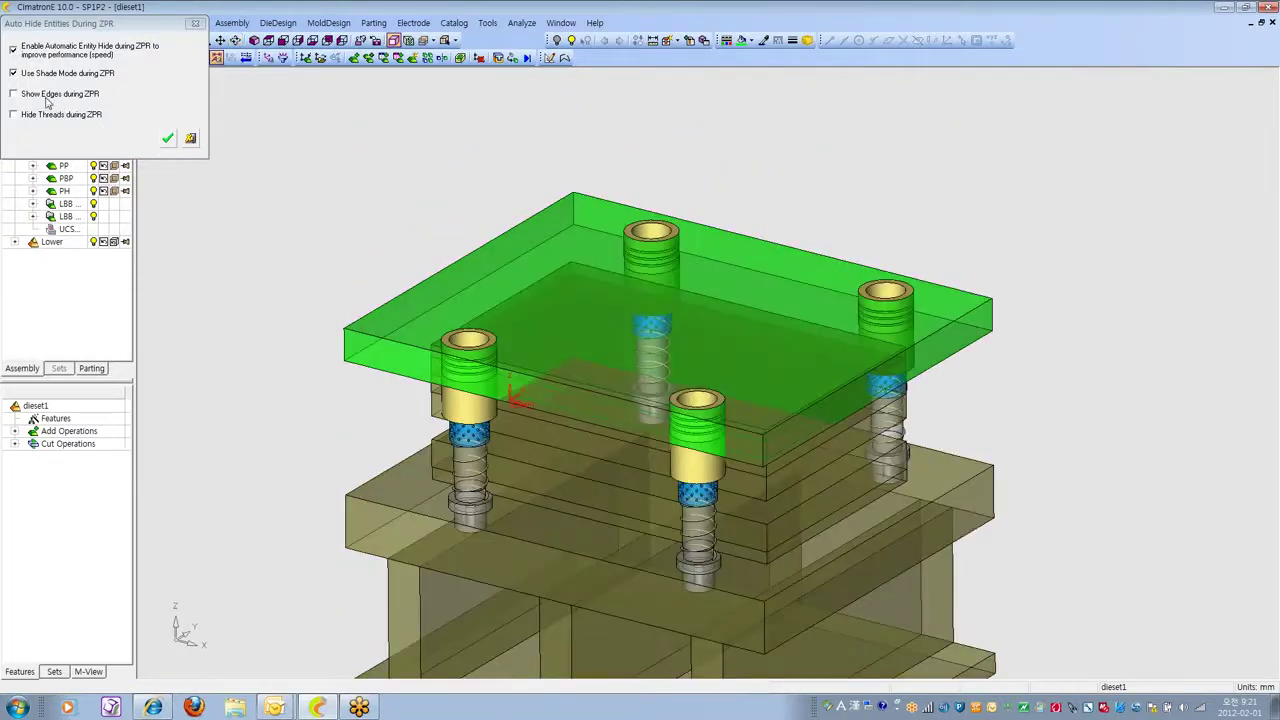
right_click_drag(522, 458, 525, 520, "ctrl")
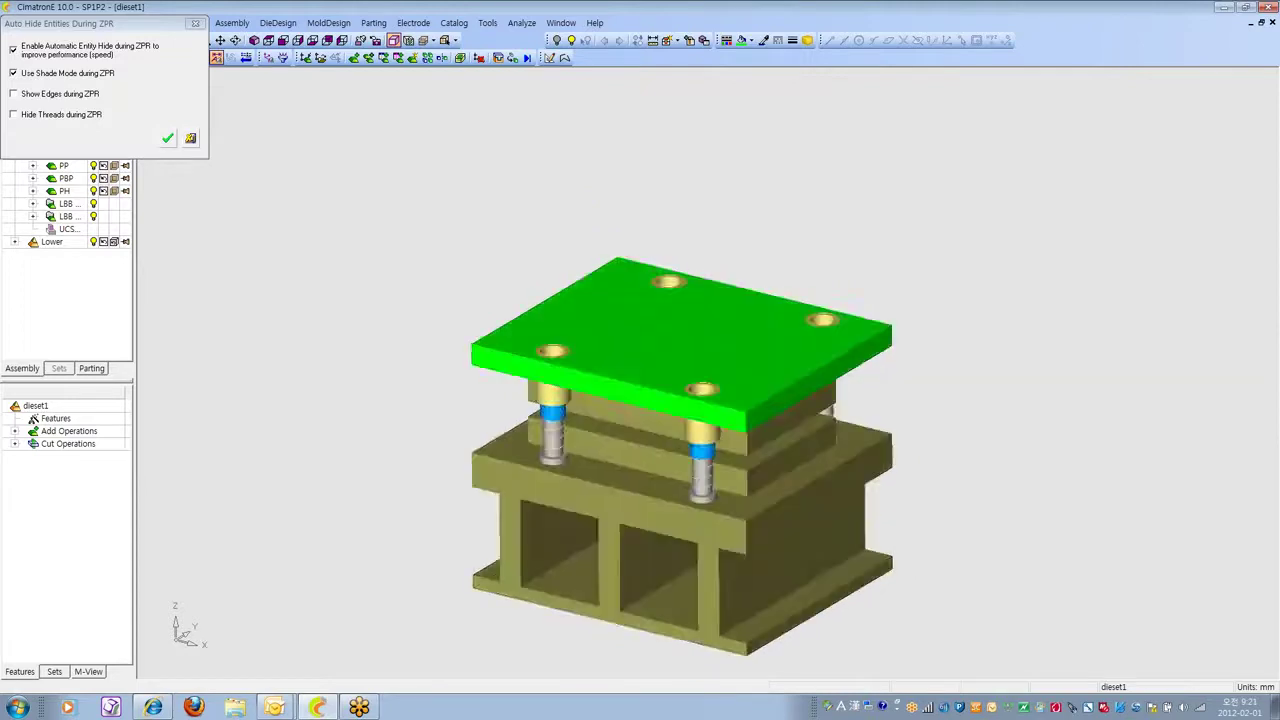
mouse_move(525, 520)
left_mouse_down("ctrl")
mouse_move(500, 562)
mouse_move(525, 560)
left_mouse_up("ctrl")
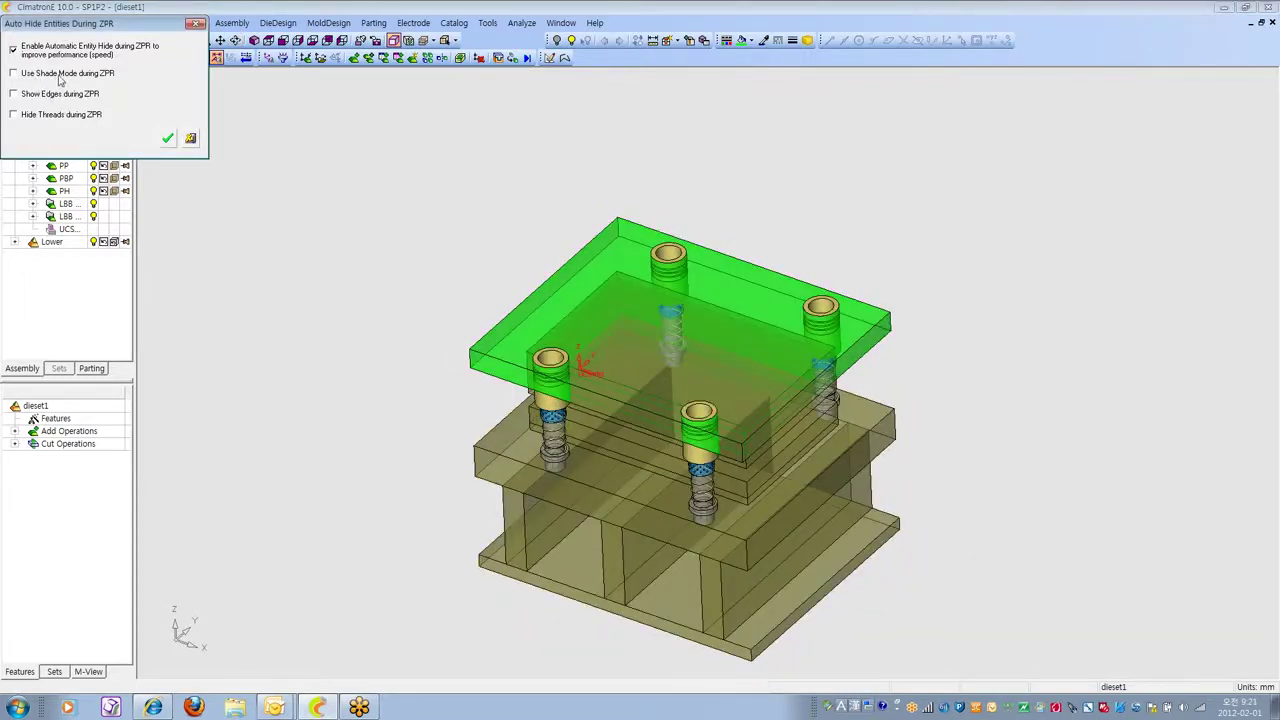
Disable Use Shade Mode, re-enable Show Edges during ZPR, test the display around the front guide post, and close the settings.
left_click(50, 95)
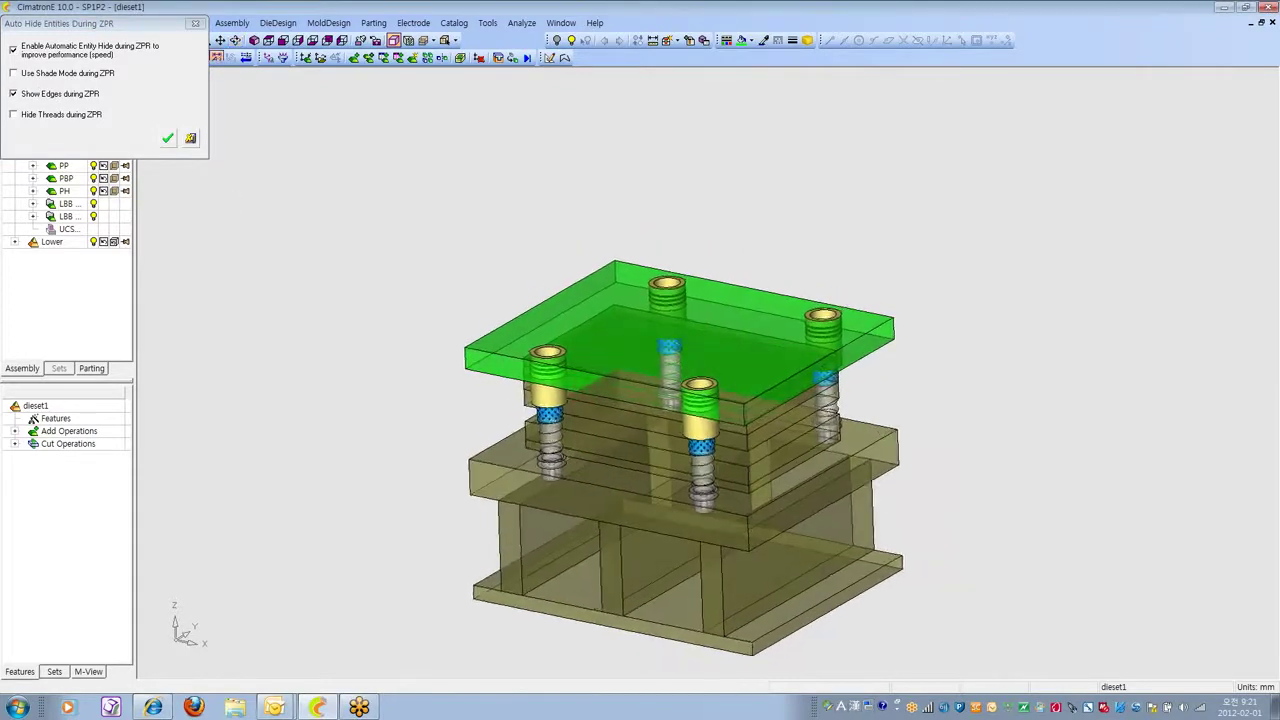
scroll(669, 399, "up", 5)
middle_click_drag(740, 640, 703, 340, "ctrl")
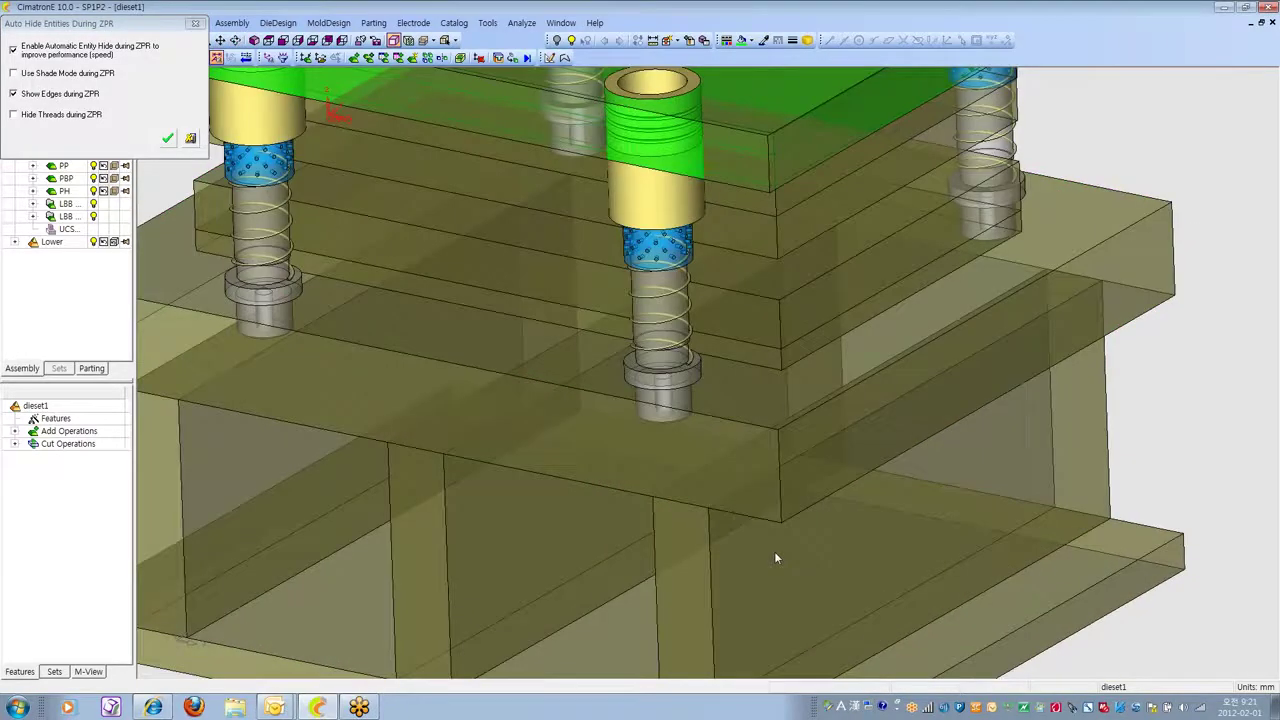
right_click_drag(774, 551, 724, 410, "ctrl")
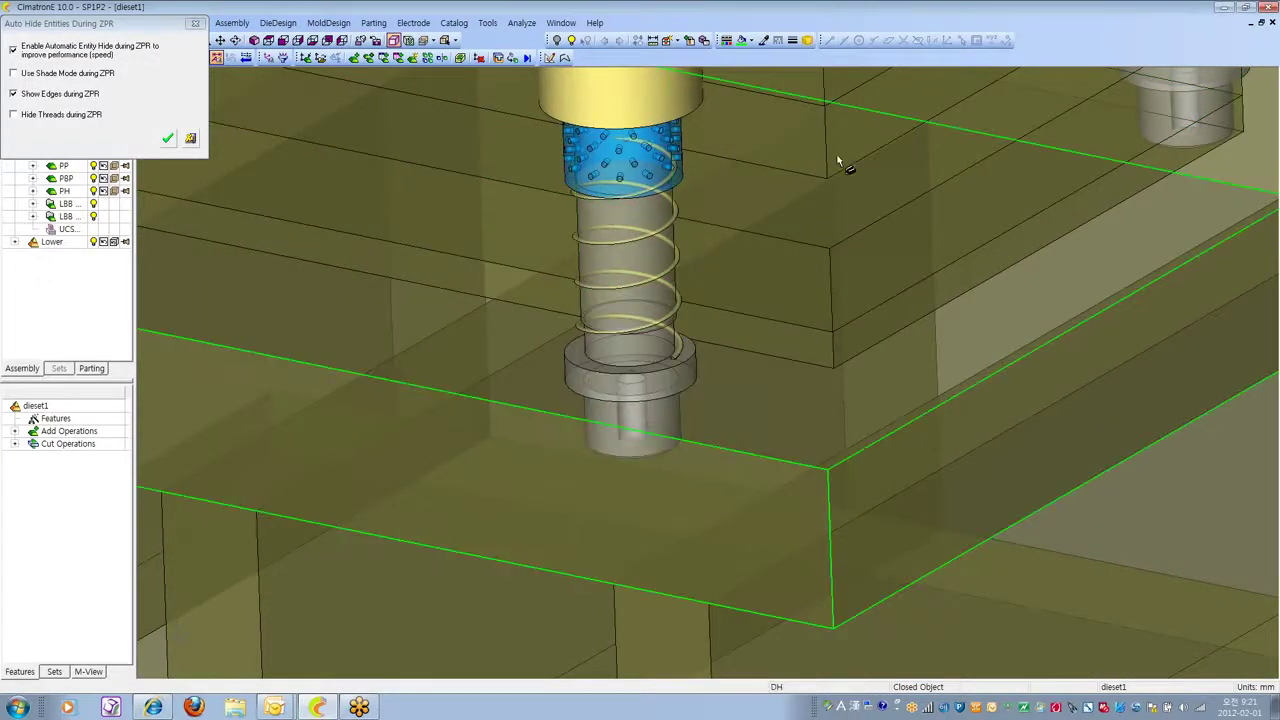
right_click_drag(843, 163, 771, 257, "ctrl")
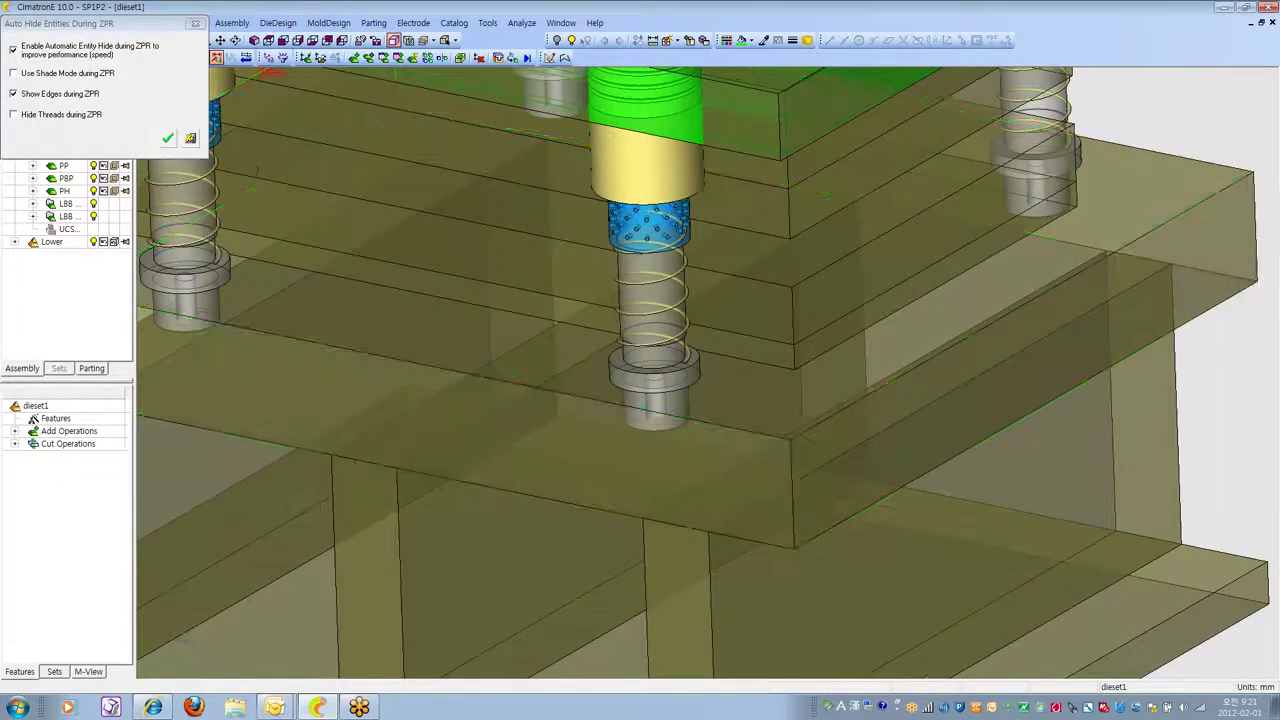
mouse_move(691, 323)
right_mouse_down("ctrl")
mouse_move(691, 450)
mouse_move(691, 335)
right_mouse_up("ctrl")
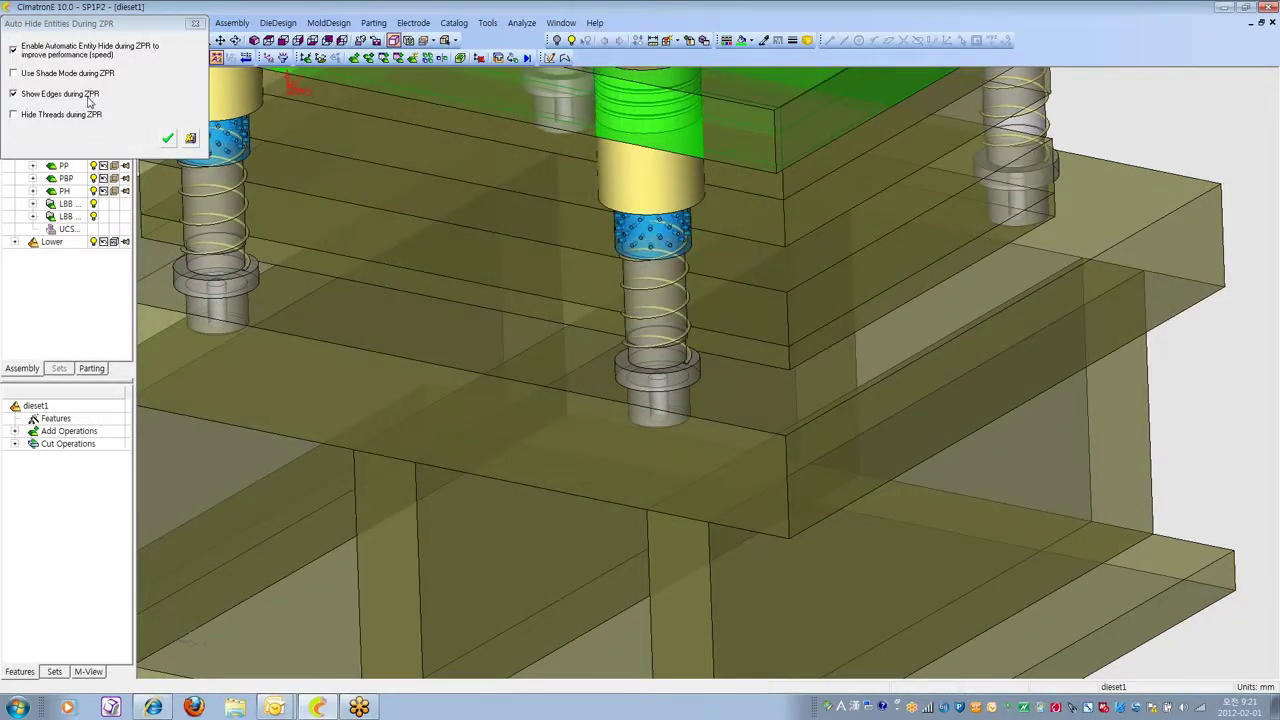
right_click_drag(772, 260, 725, 490, "ctrl")
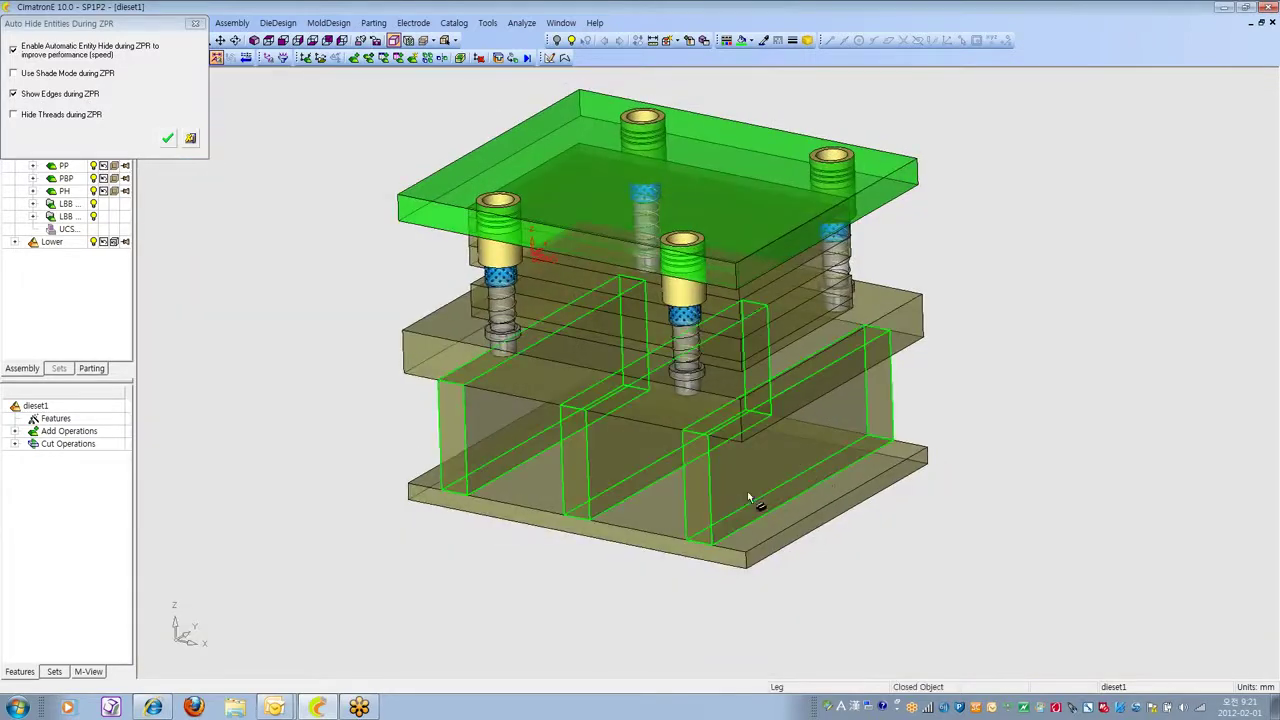
right_click_drag(813, 521, 724, 482, "ctrl")
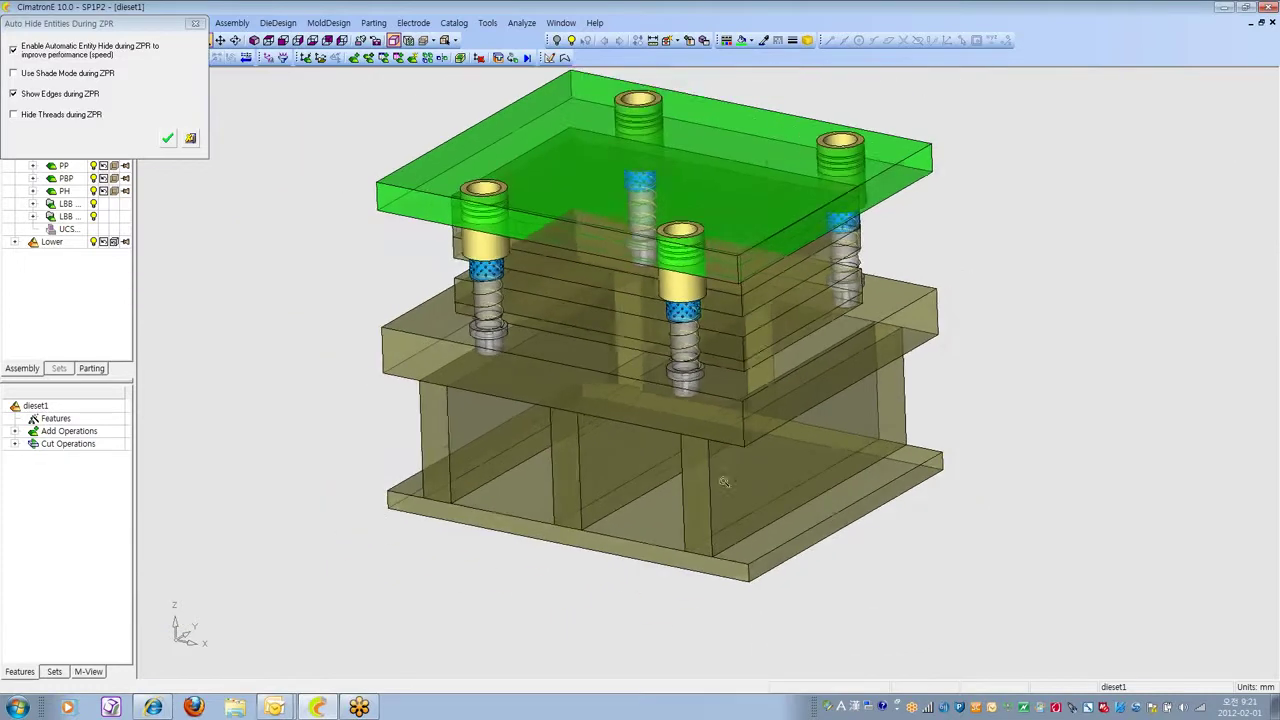
left_click(190, 139)
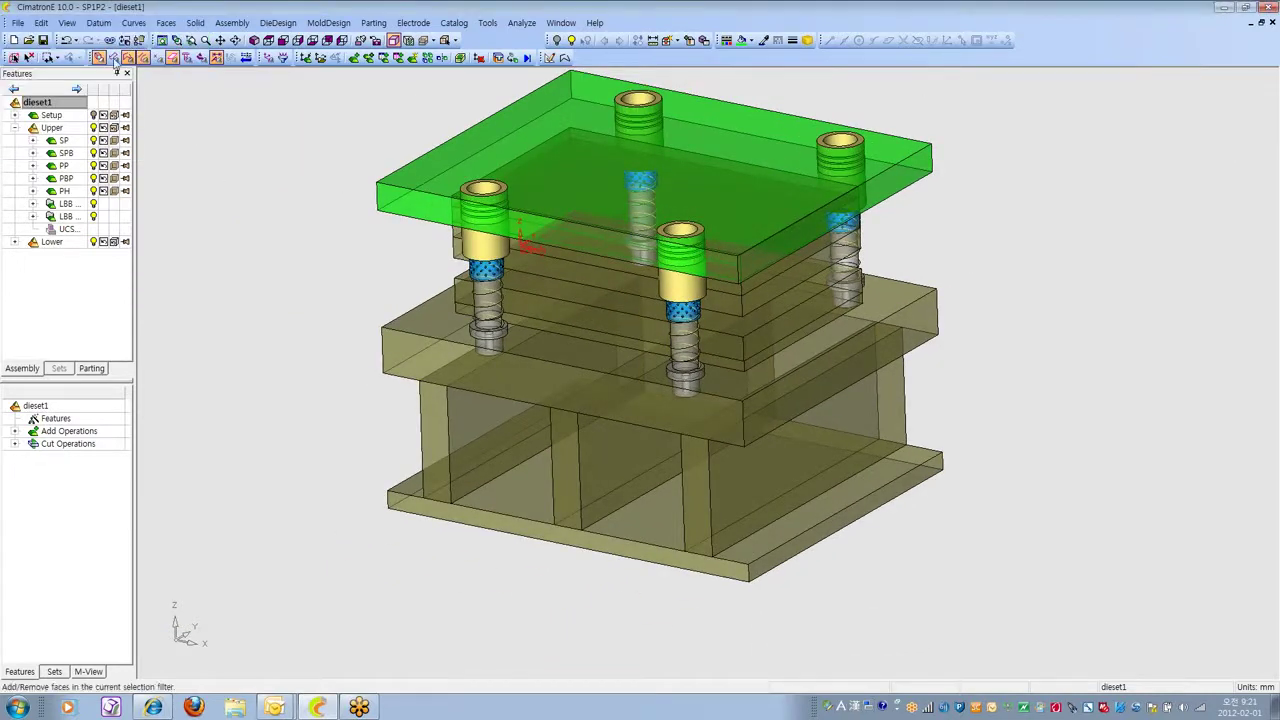
Set the Silhouette display detail to Cylinder and inspect the front guide post and its spring up close.
left_click(66, 22)
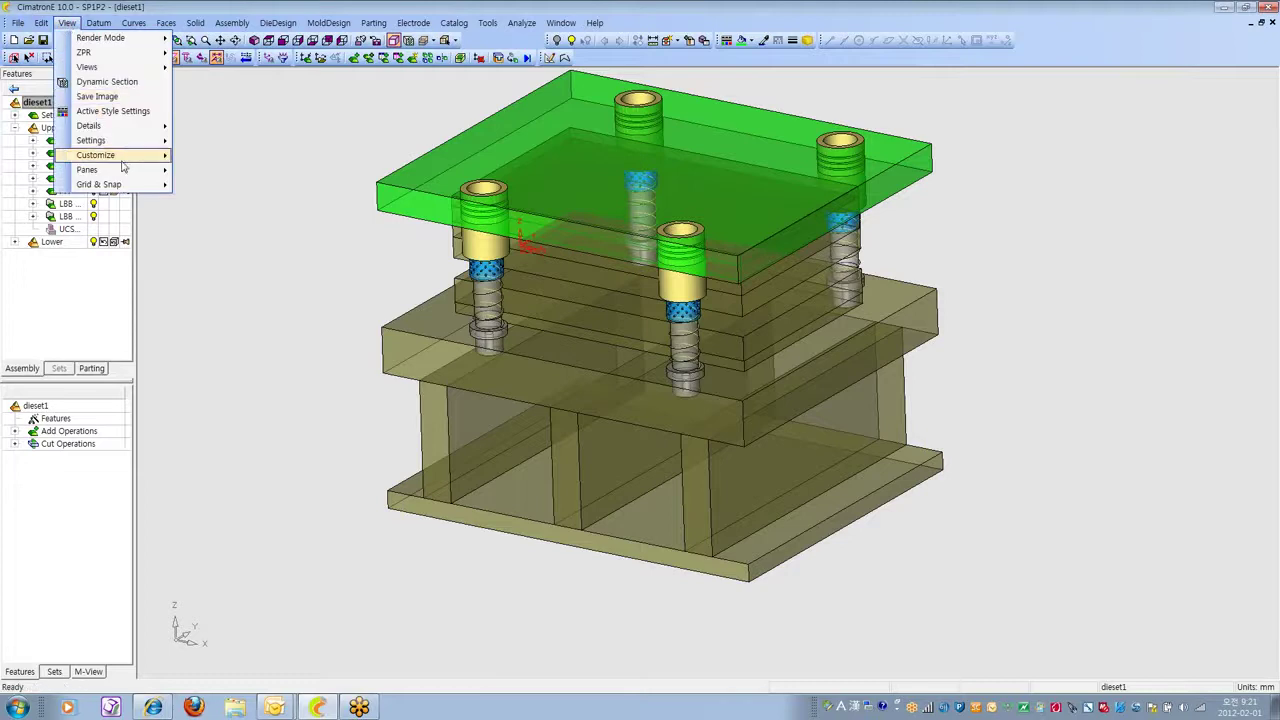
mouse_move(127, 162)
mouse_move(135, 128)
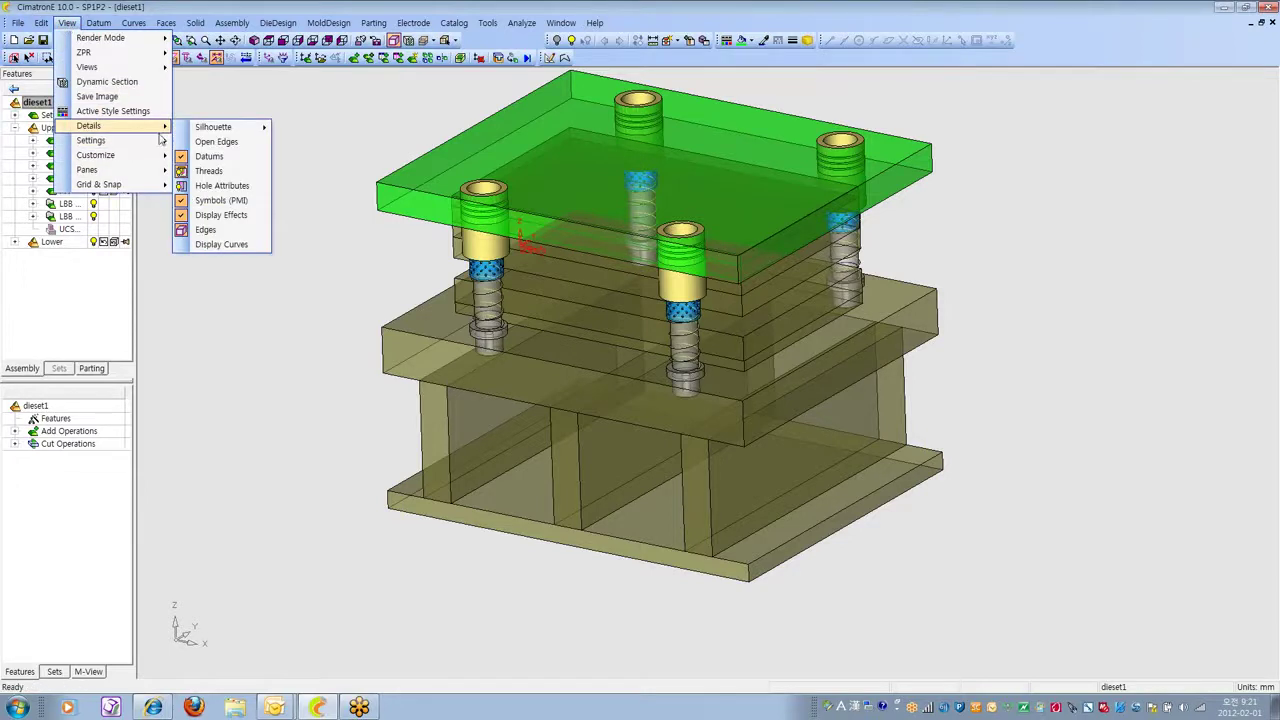
mouse_move(220, 128)
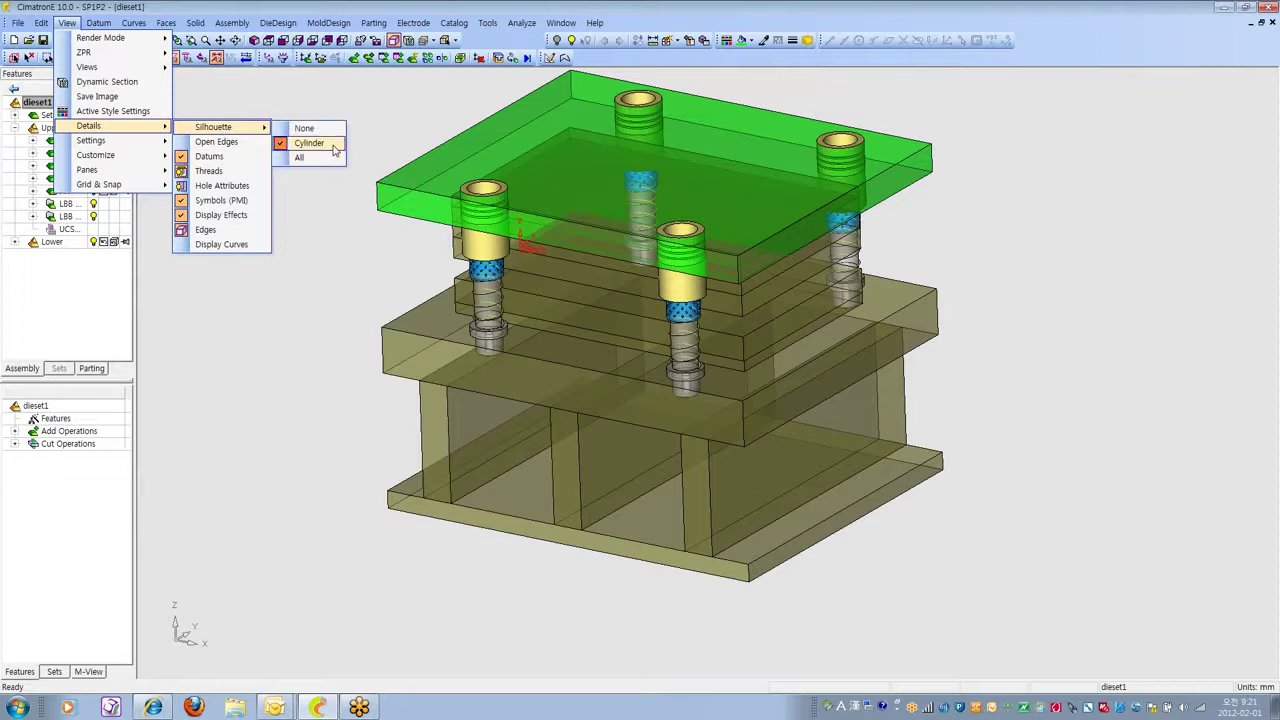
left_click(334, 148)
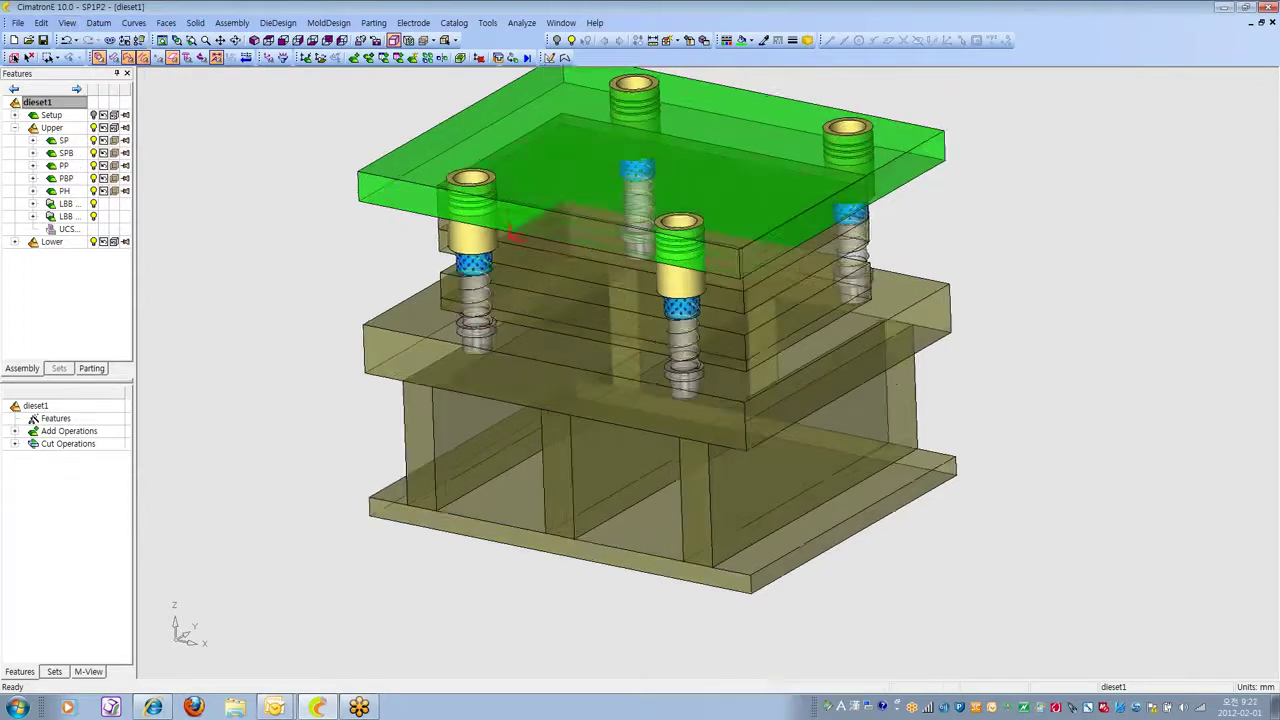
right_click_drag(712, 420, 708, 165, "ctrl")
right_click_drag(645, 335, 640, 267, "ctrl")
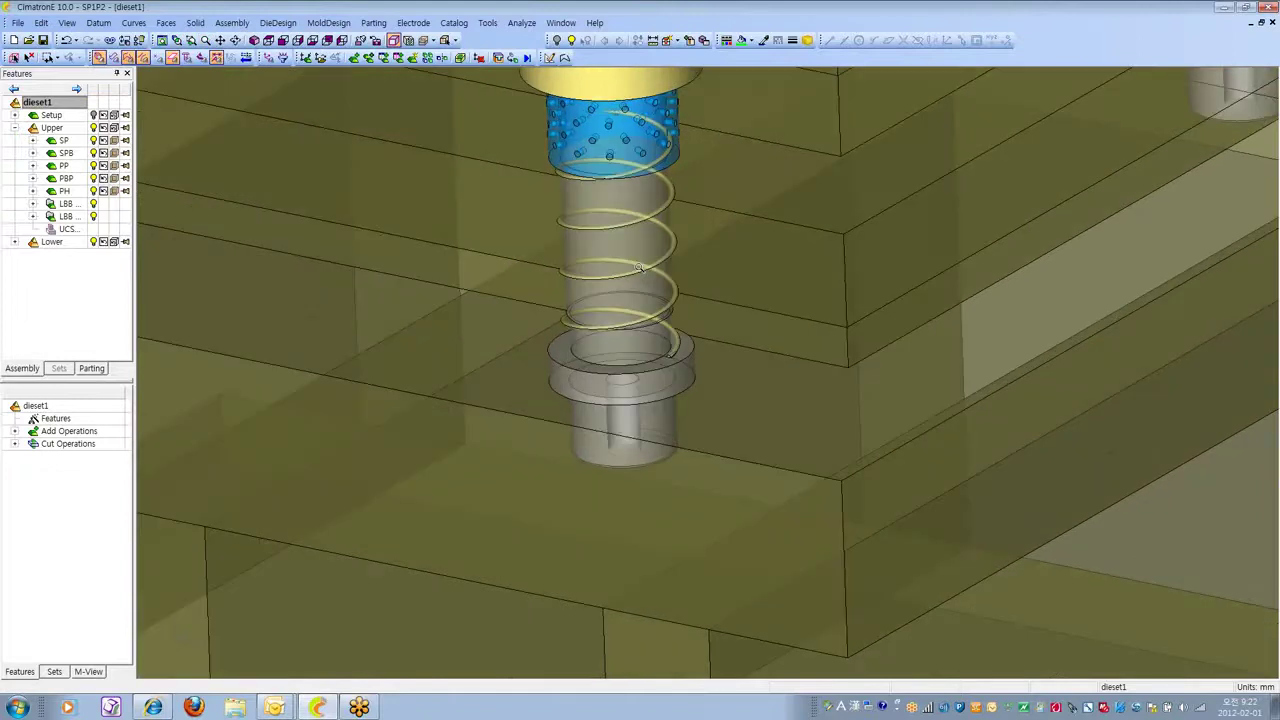
right_click_drag(791, 280, 789, 400, "ctrl")
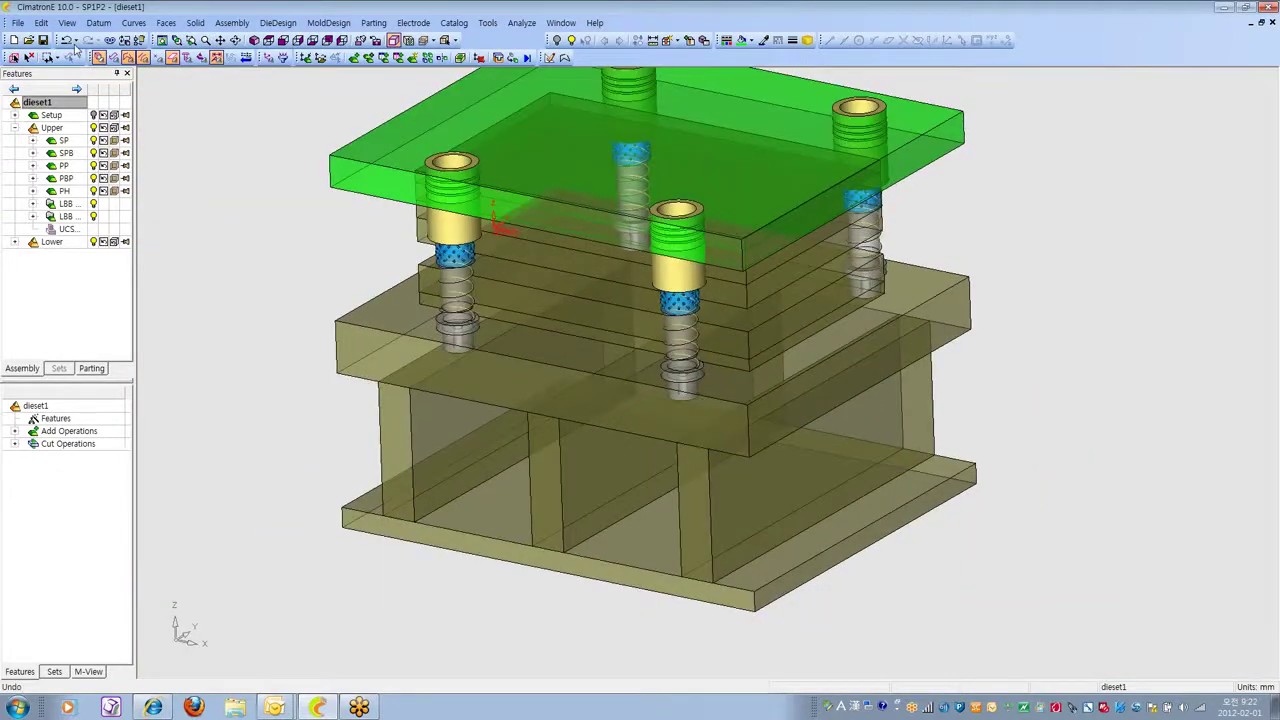
Reopen the Auto Hide Entities During ZPR settings, check the die set's display while moving the view, and close them.
left_click(66, 22)
mouse_move(97, 141)
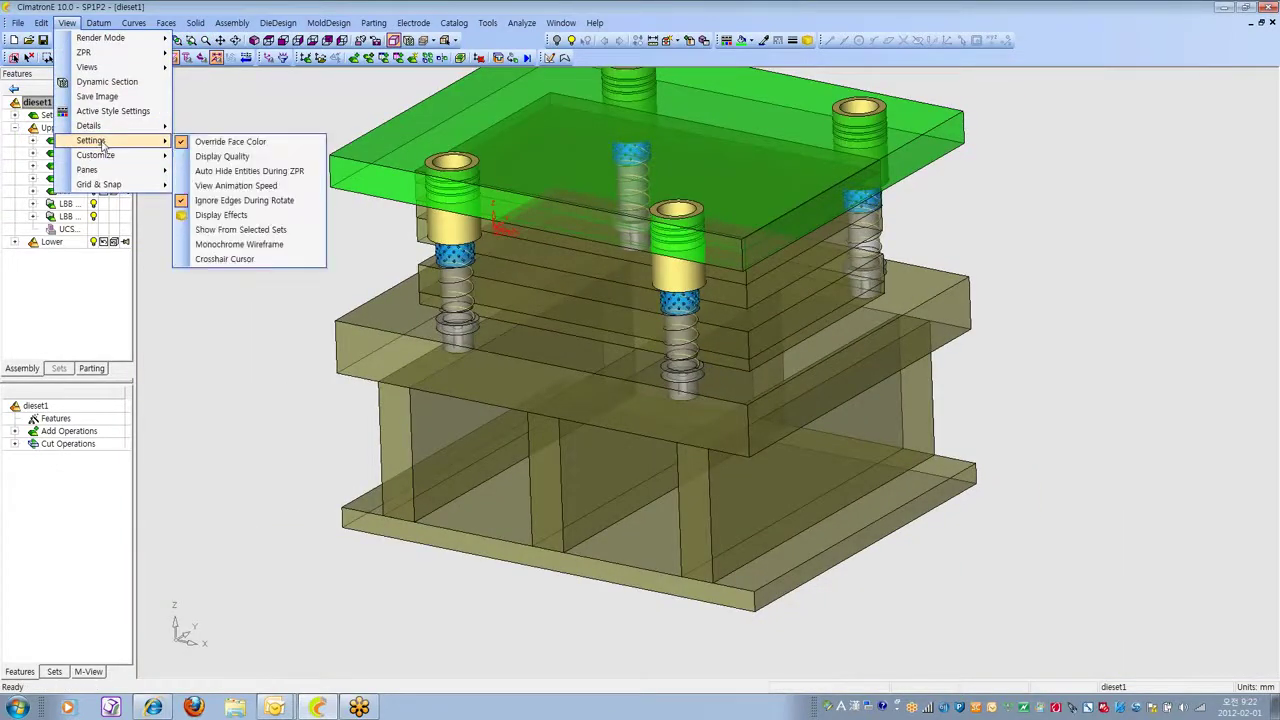
left_click(244, 173)
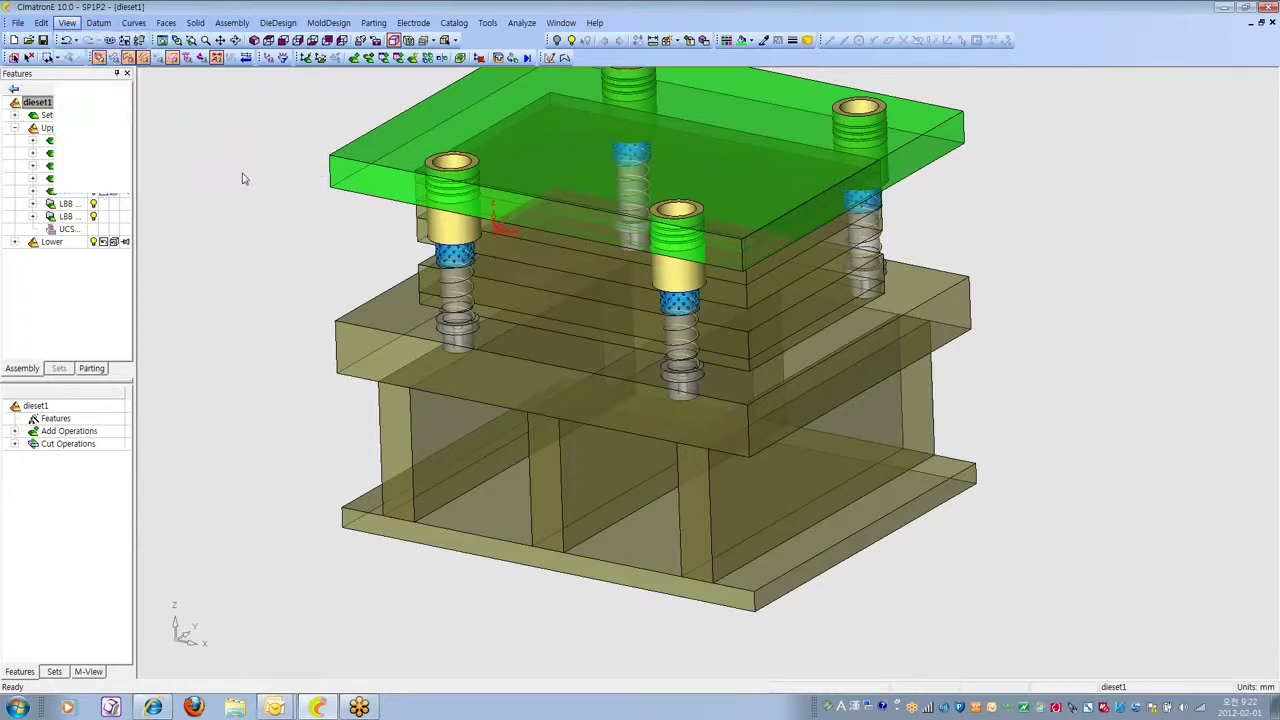
left_click_drag(600, 390, 606, 330, "ctrl")
mouse_move(606, 330)
right_mouse_down("ctrl")
mouse_move(608, 252)
mouse_move(608, 335)
right_mouse_up("ctrl")
left_click_drag(608, 335, 612, 362, "ctrl")
left_click(189, 141)
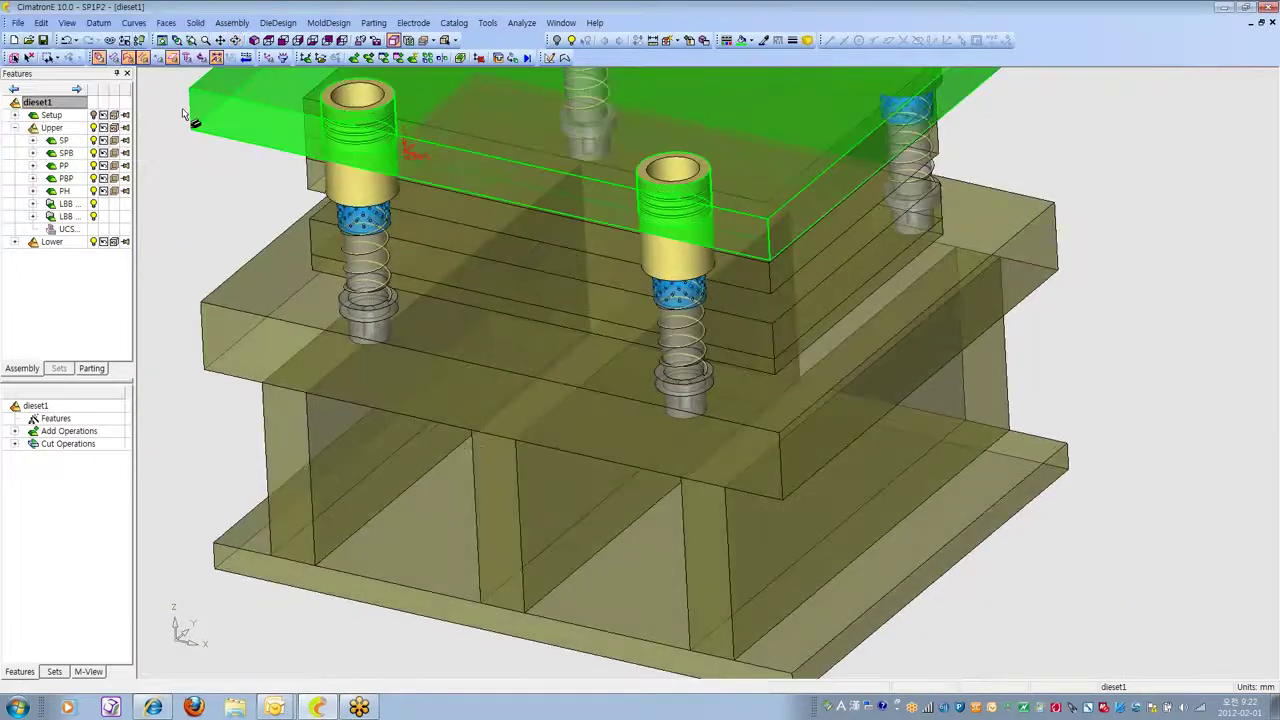
Reselect the Cylinder silhouette option and compare the front guide post's outlines close up and from a distance.
left_click(66, 22)
mouse_move(150, 133)
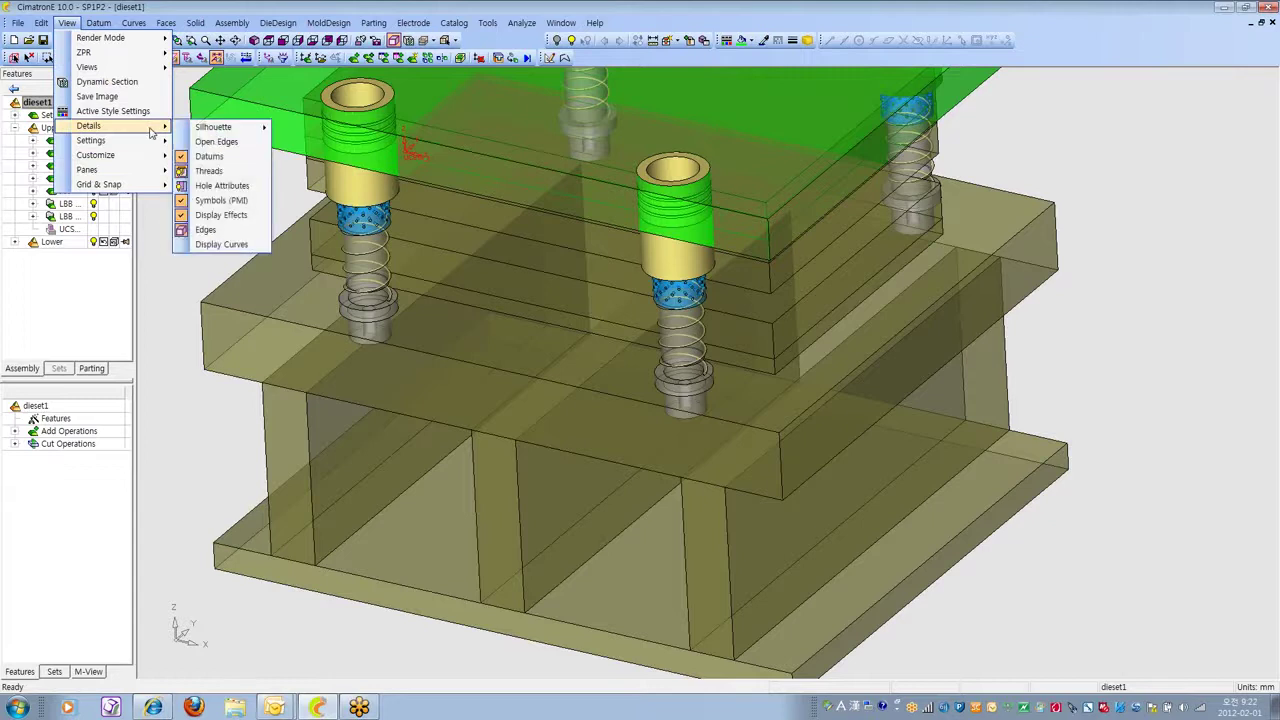
left_click(306, 144)
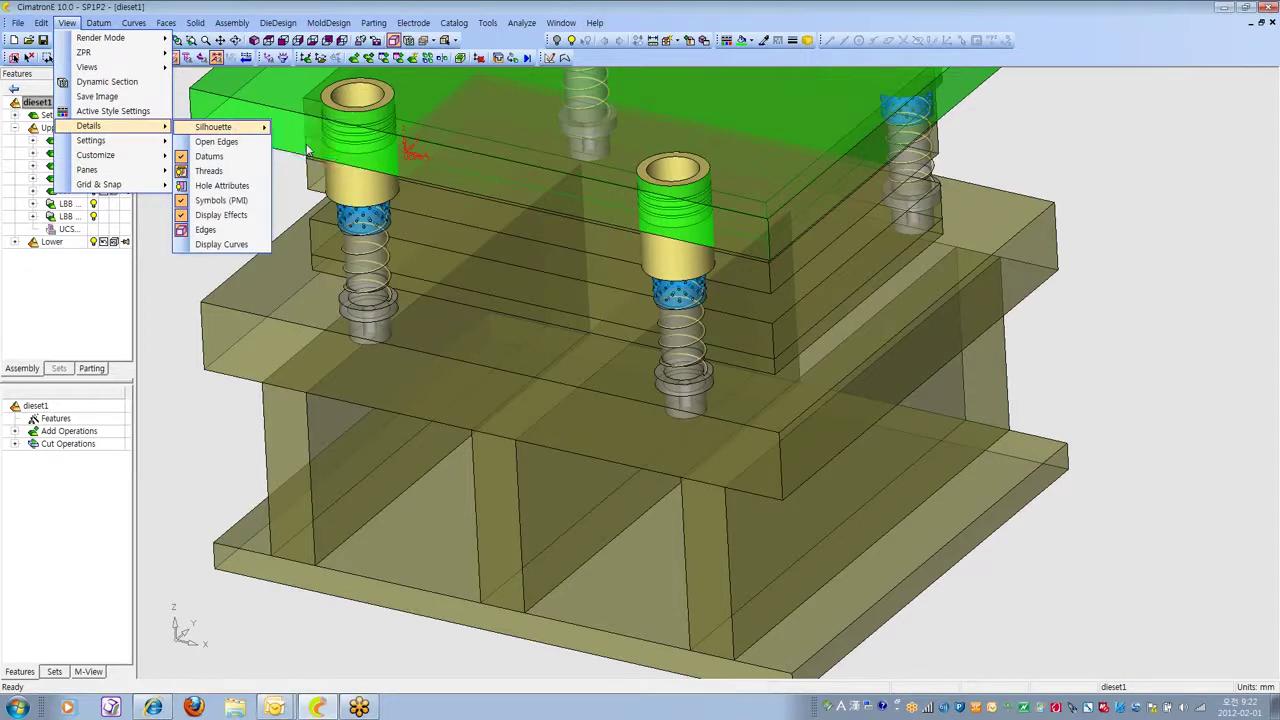
scroll(706, 361, "up", 5)
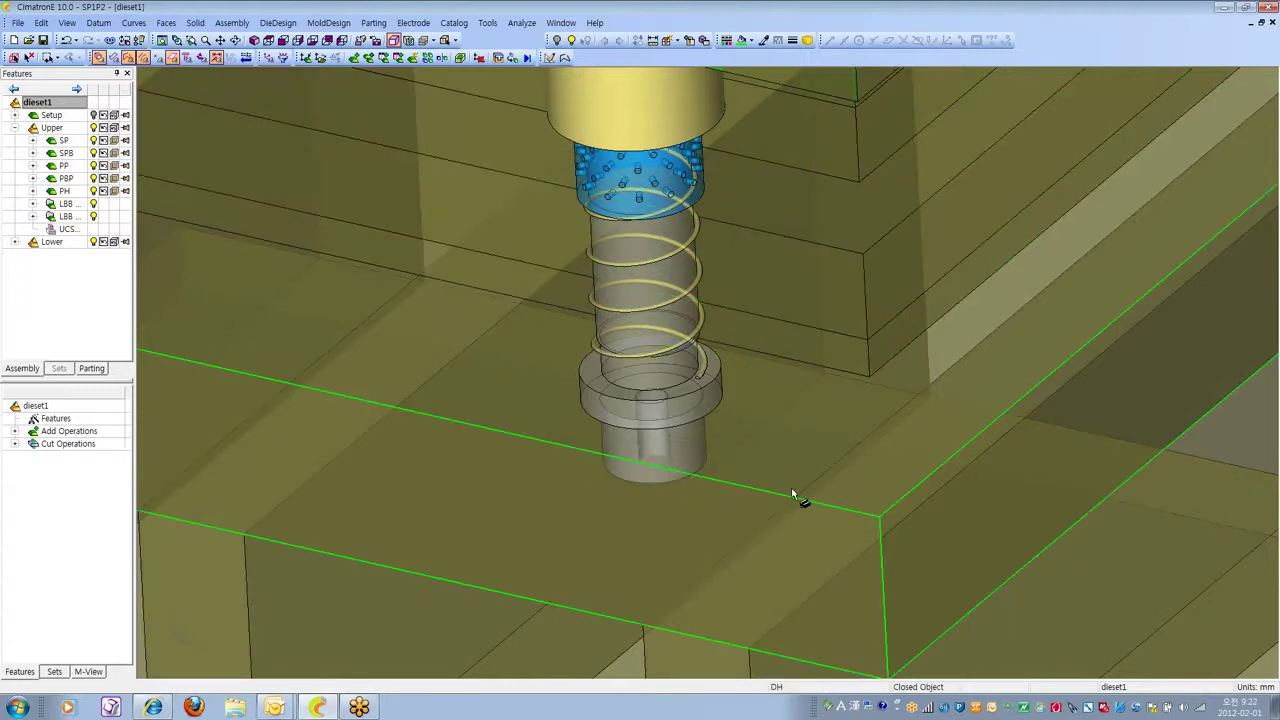
scroll(823, 429, "down", 5)
scroll(829, 362, "down", 5)
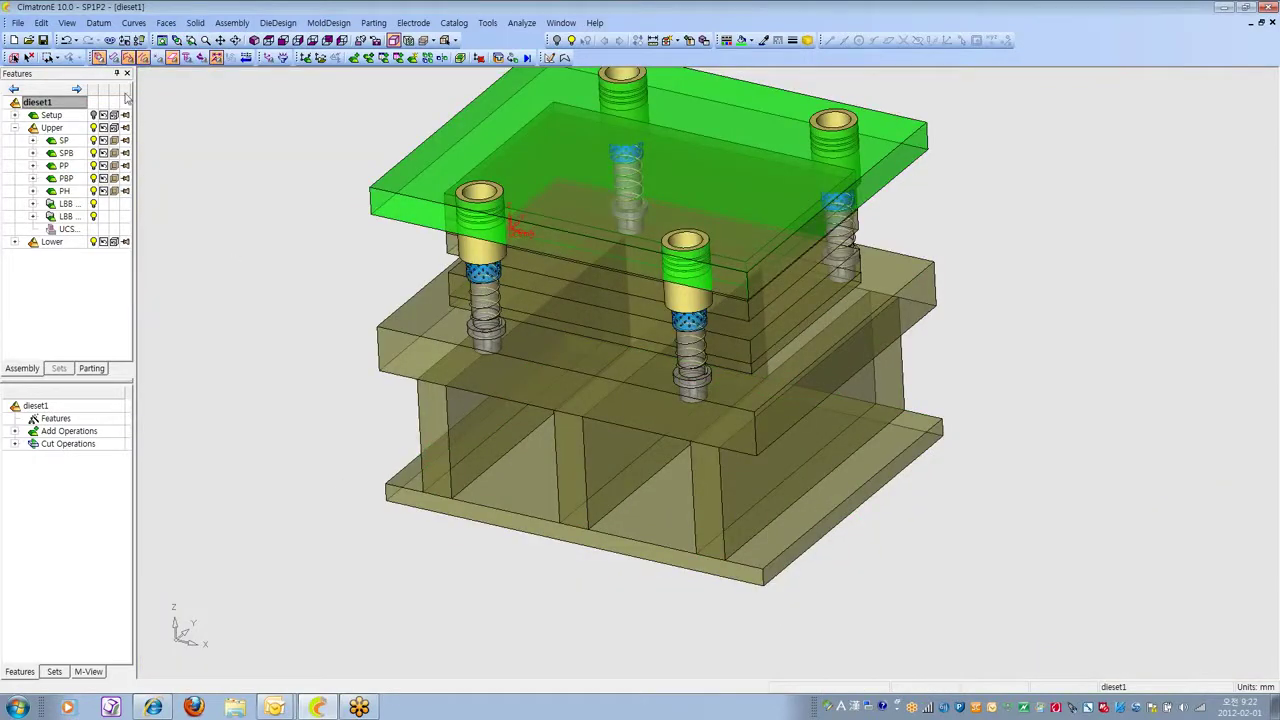
Review the Auto Hide Entities During ZPR options against the die set's display, close them, and check the zoom behaviour again.
left_click(66, 22)
mouse_move(103, 141)
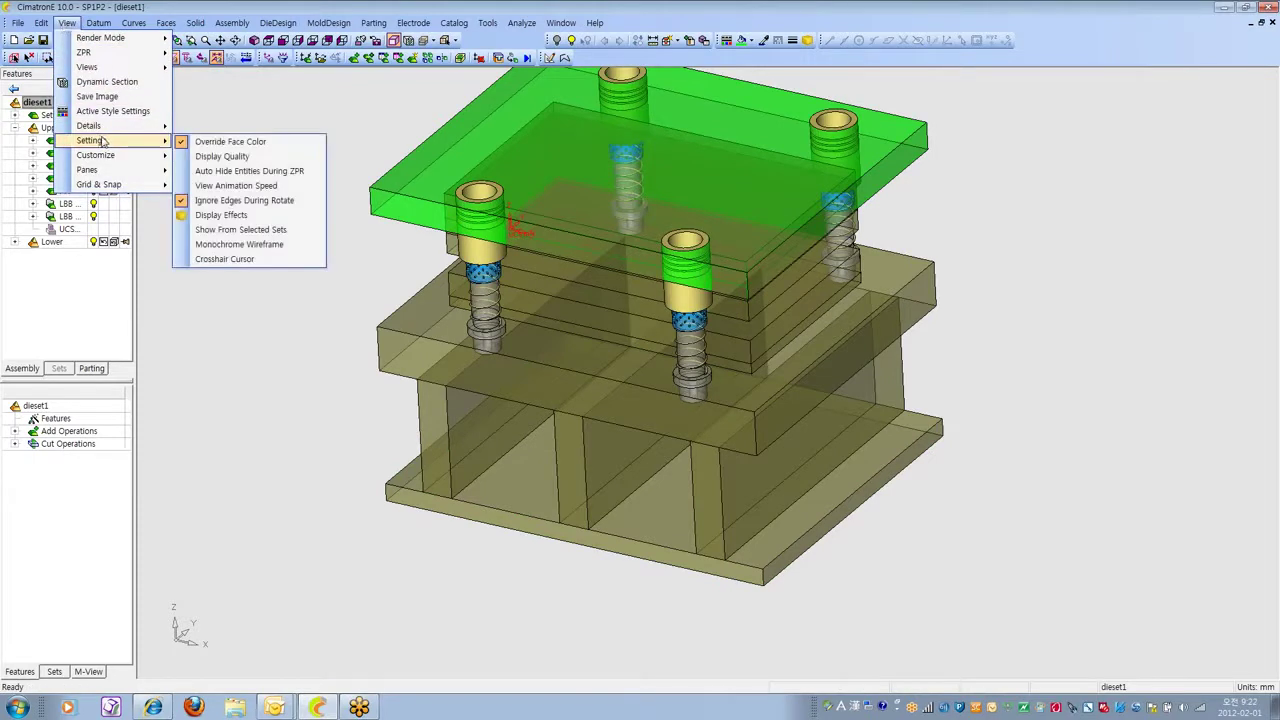
left_click(237, 171)
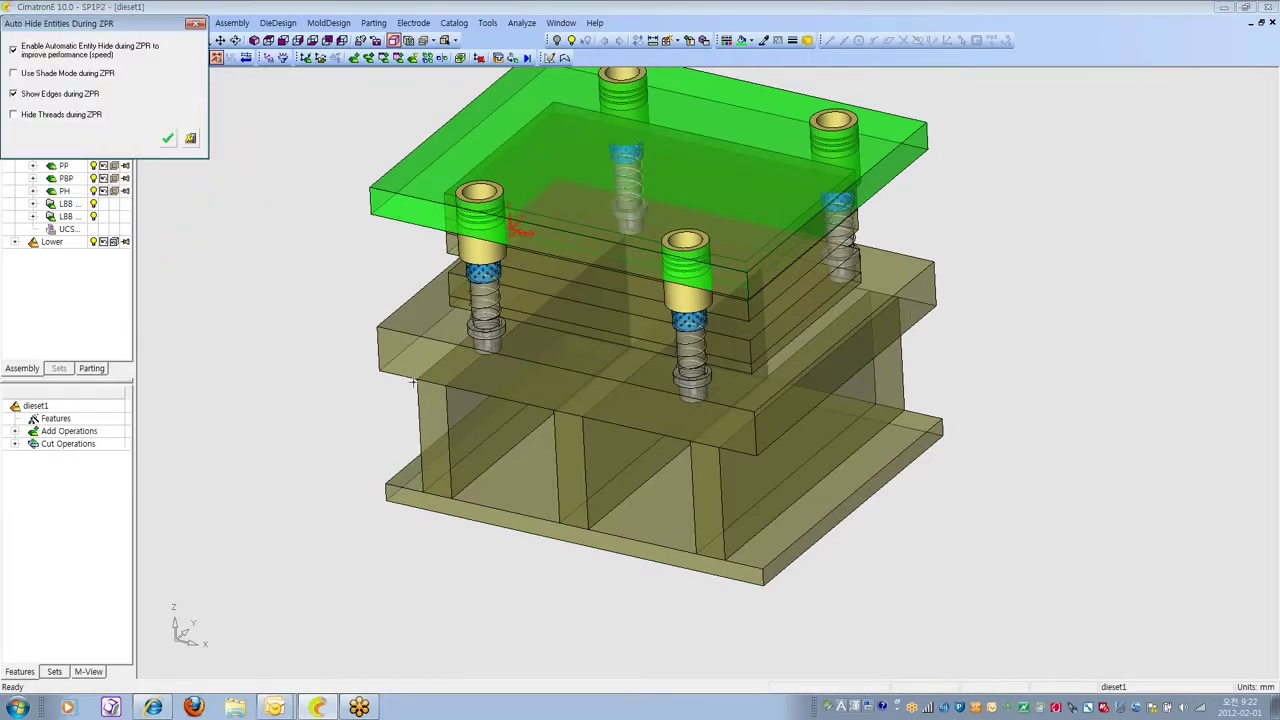
scroll(502, 333, "up", 3)
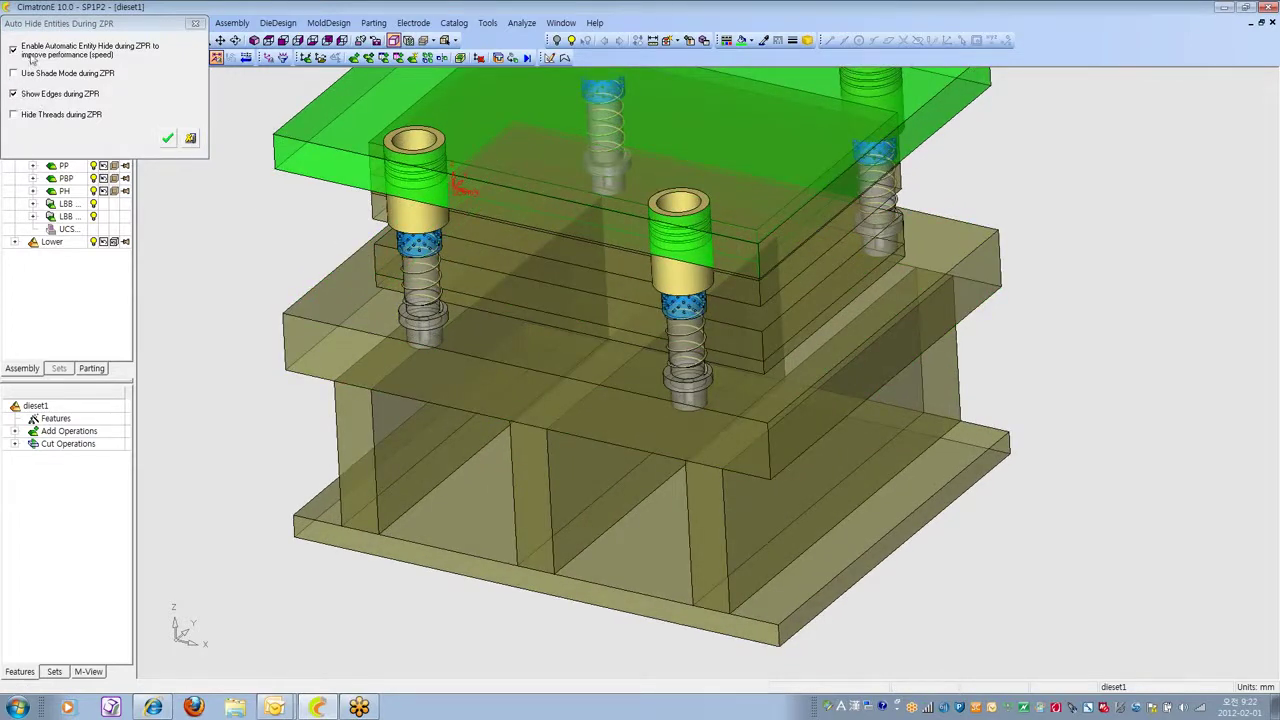
left_click(191, 139)
right_click_drag(806, 224, 806, 240, "ctrl")
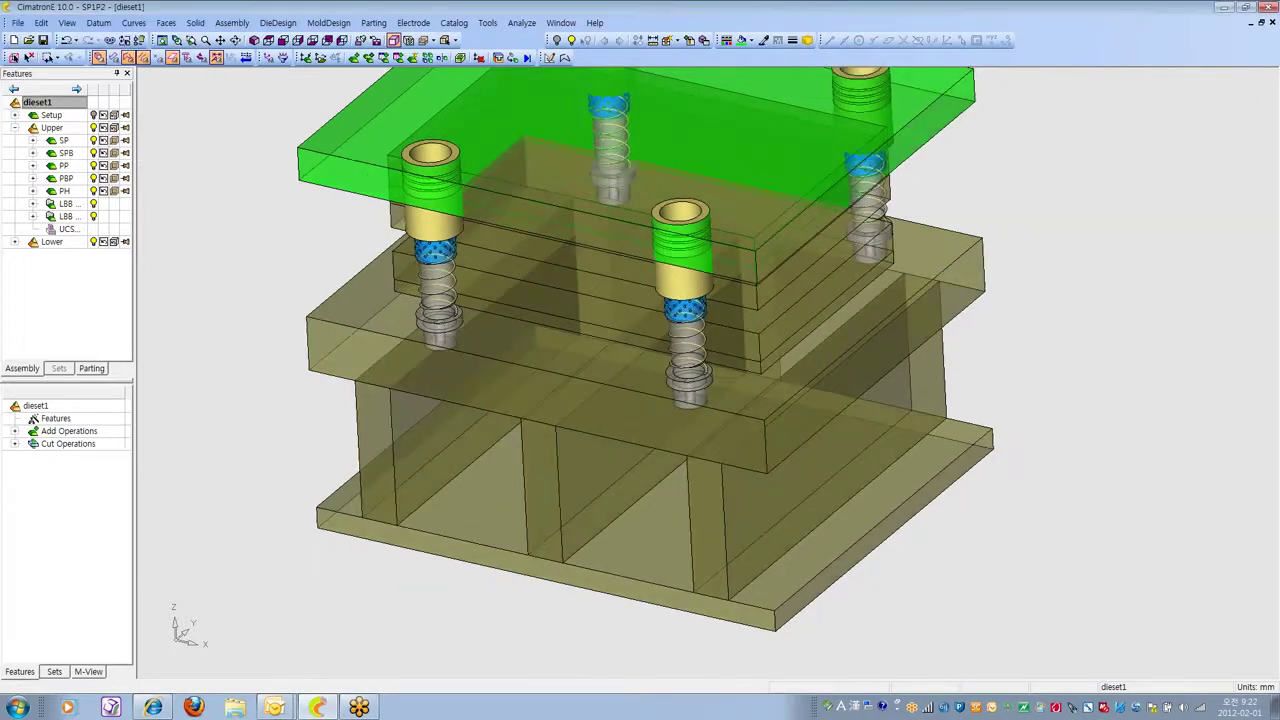
Review the Auto Hide Entities During ZPR options beside the die set and close them without changes.
right_click_drag(845, 390, 867, 492, "ctrl")
middle_click_drag(867, 492, 851, 528, "ctrl")
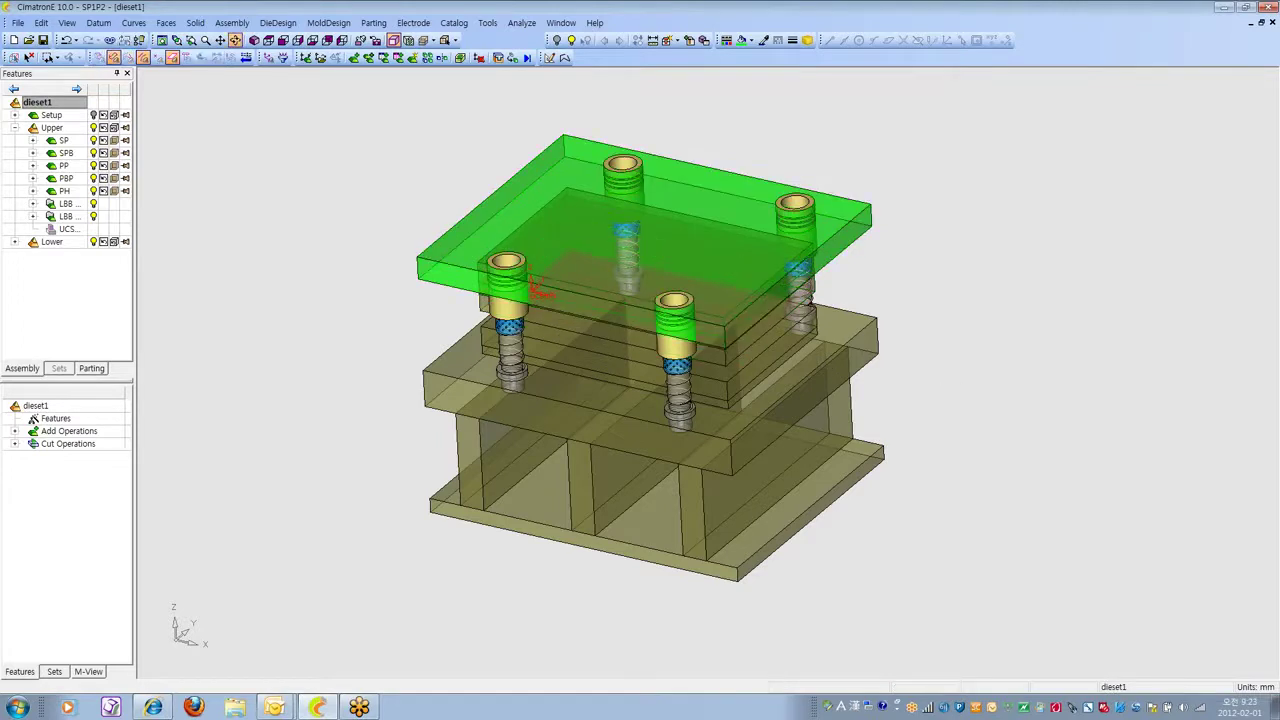
left_click_drag(972, 335, 924, 394, "ctrl")
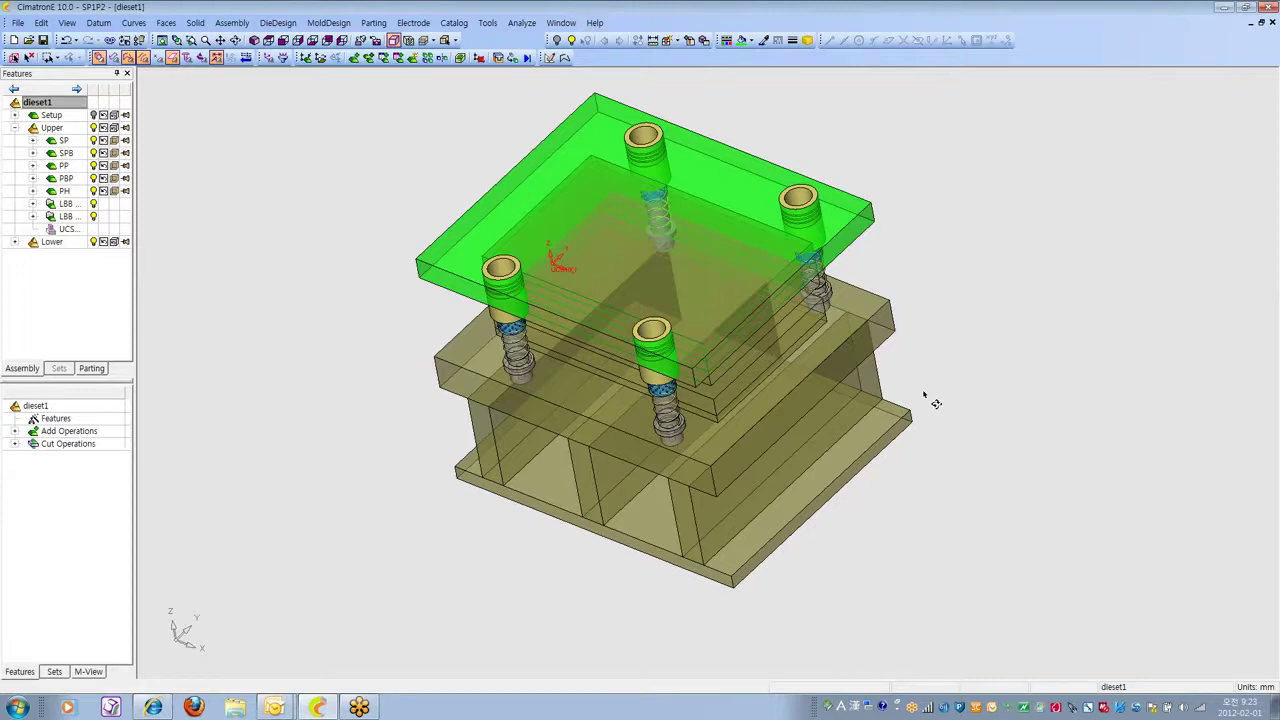
right_click_drag(886, 563, 886, 515, "ctrl")
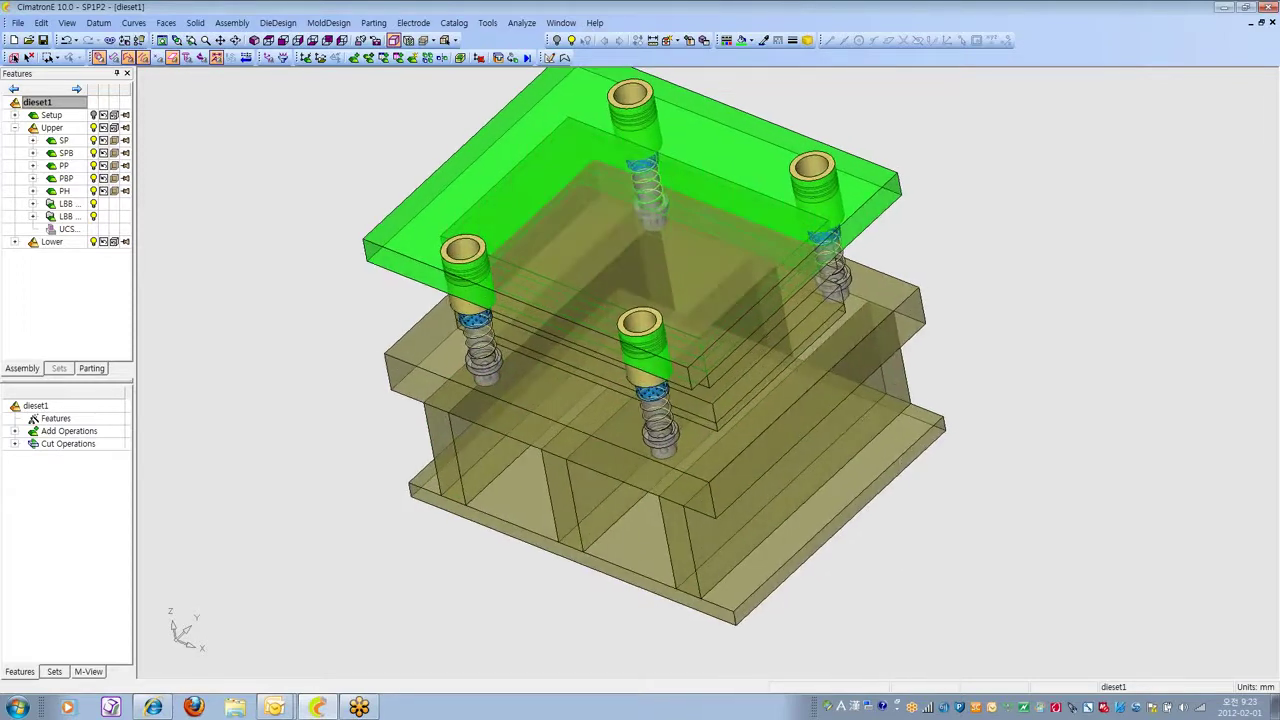
middle_click_drag(886, 515, 872, 544, "ctrl")
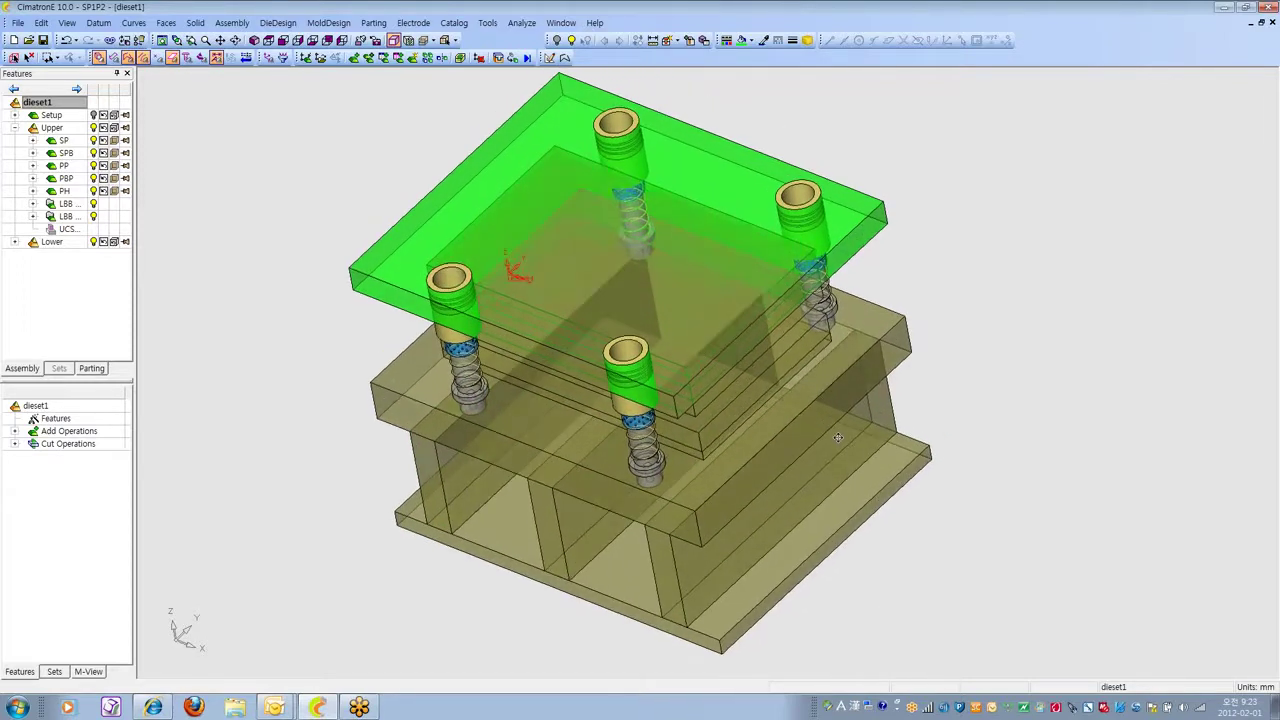
left_click(66, 22)
mouse_move(99, 147)
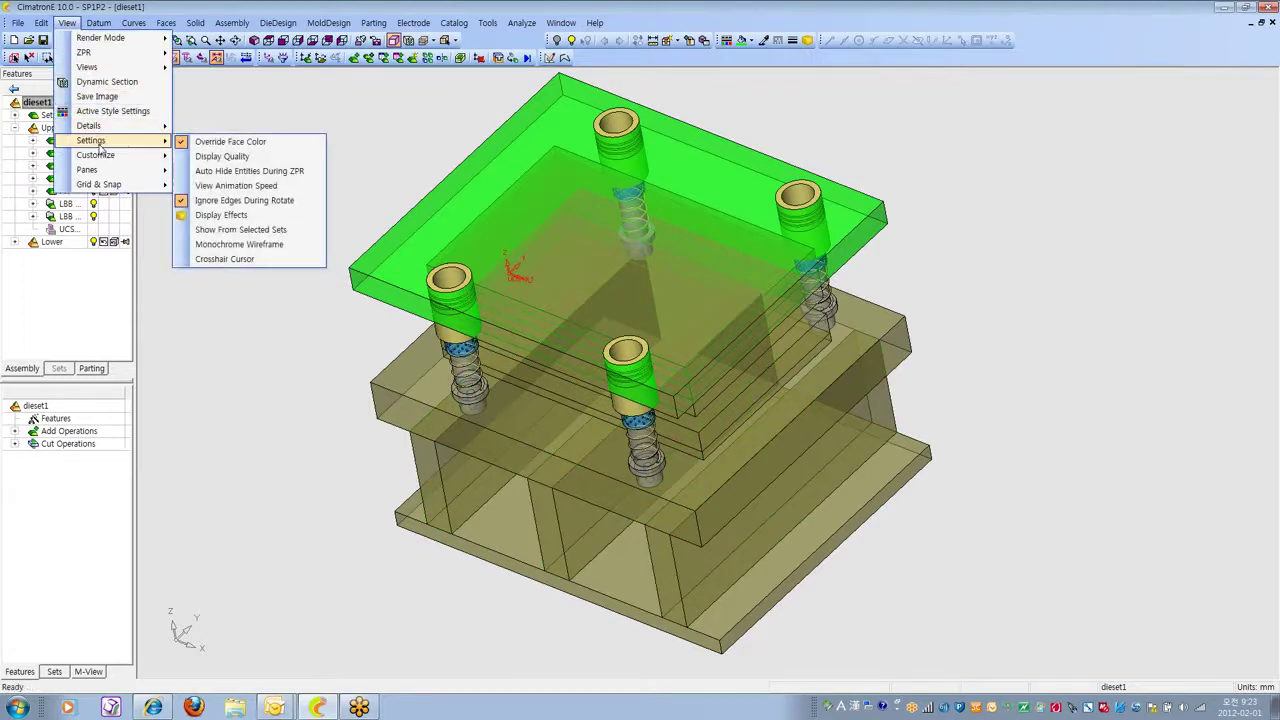
left_click(225, 175)
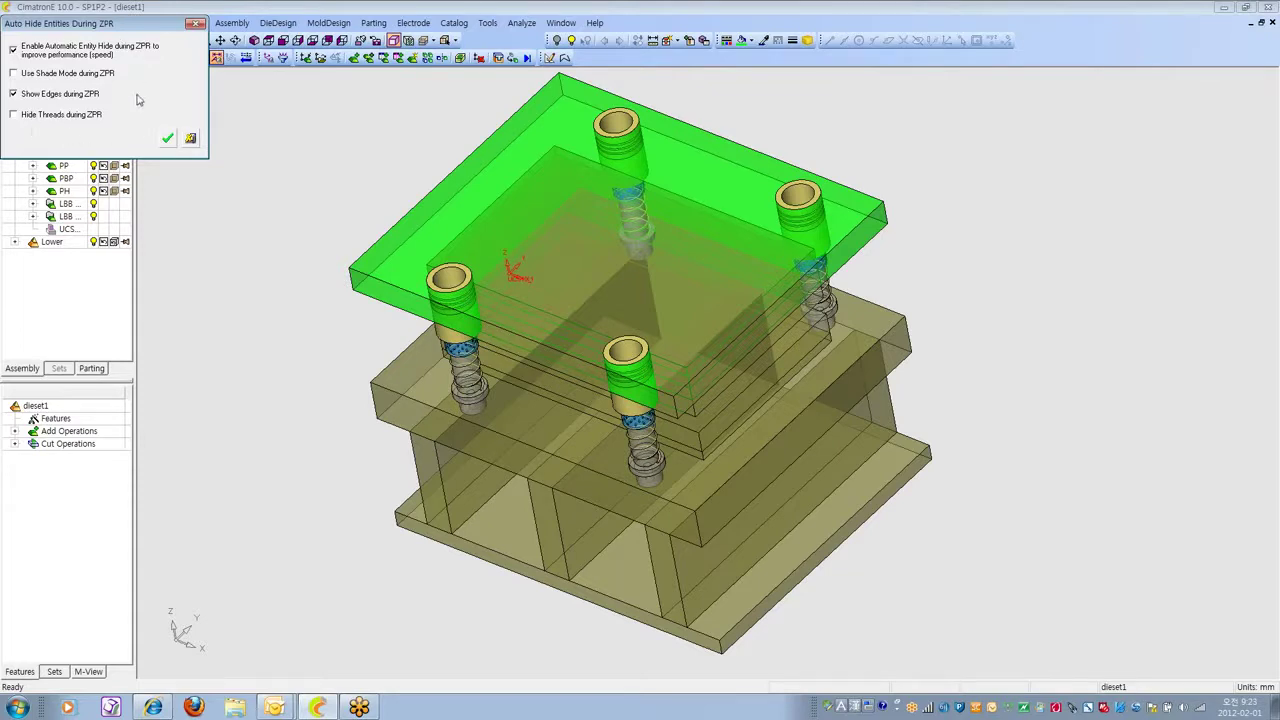
left_click_drag(154, 31, 265, 125)
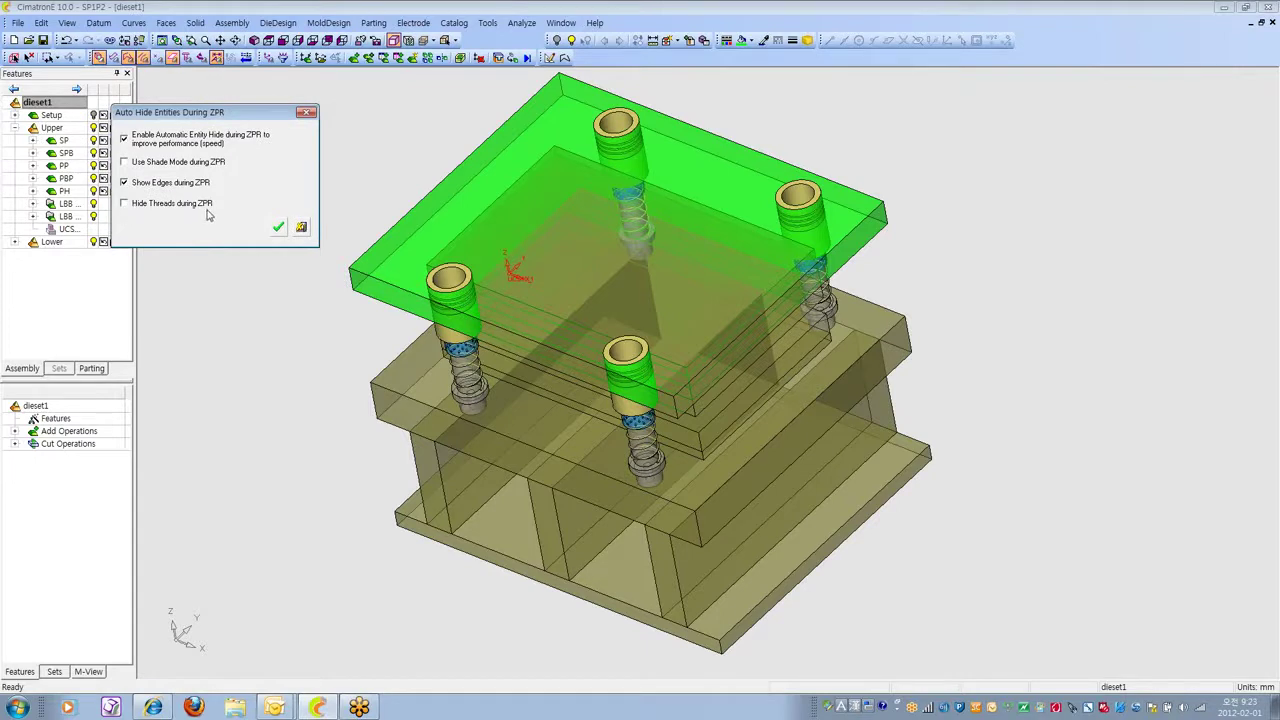
left_click(301, 228)
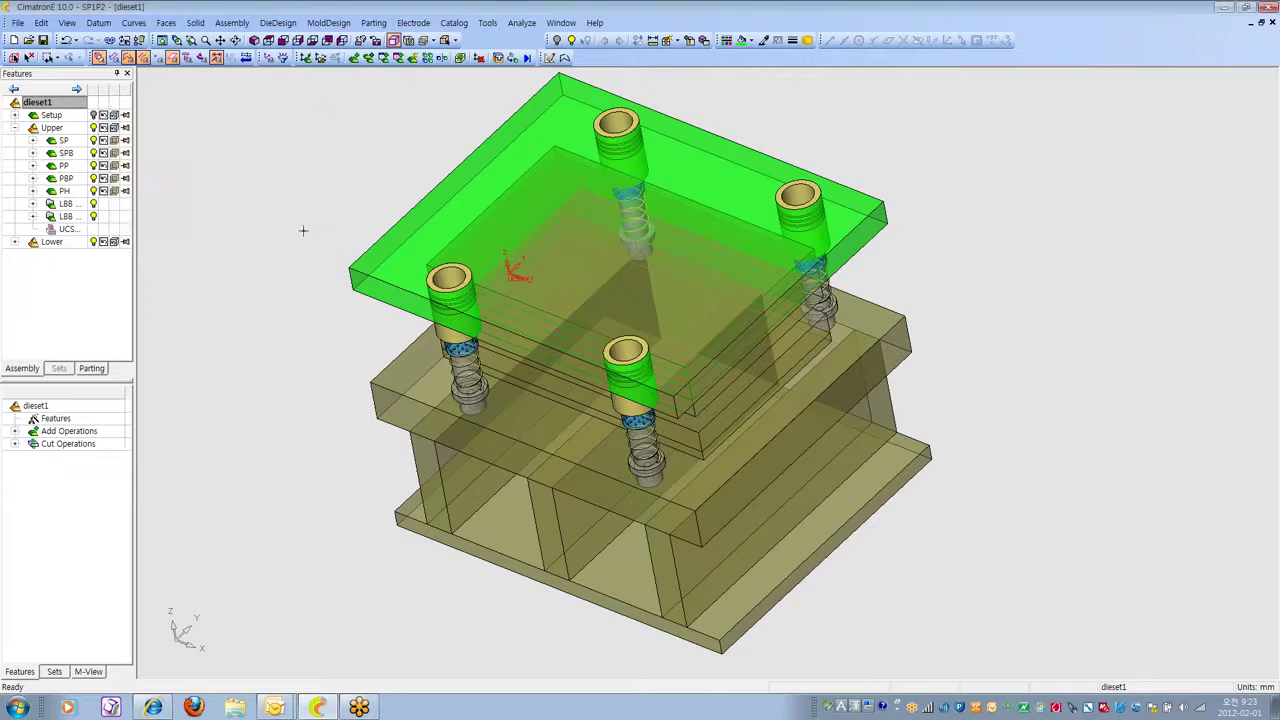
Rotate and zoom the die set to examine how its edges and components display during view movement.
left_click_drag(389, 314, 408, 322, "ctrl")
scroll(700, 370, "up", 4)
left_click_drag(700, 370, 652, 284, "ctrl")
scroll(662, 300, "down", 4)
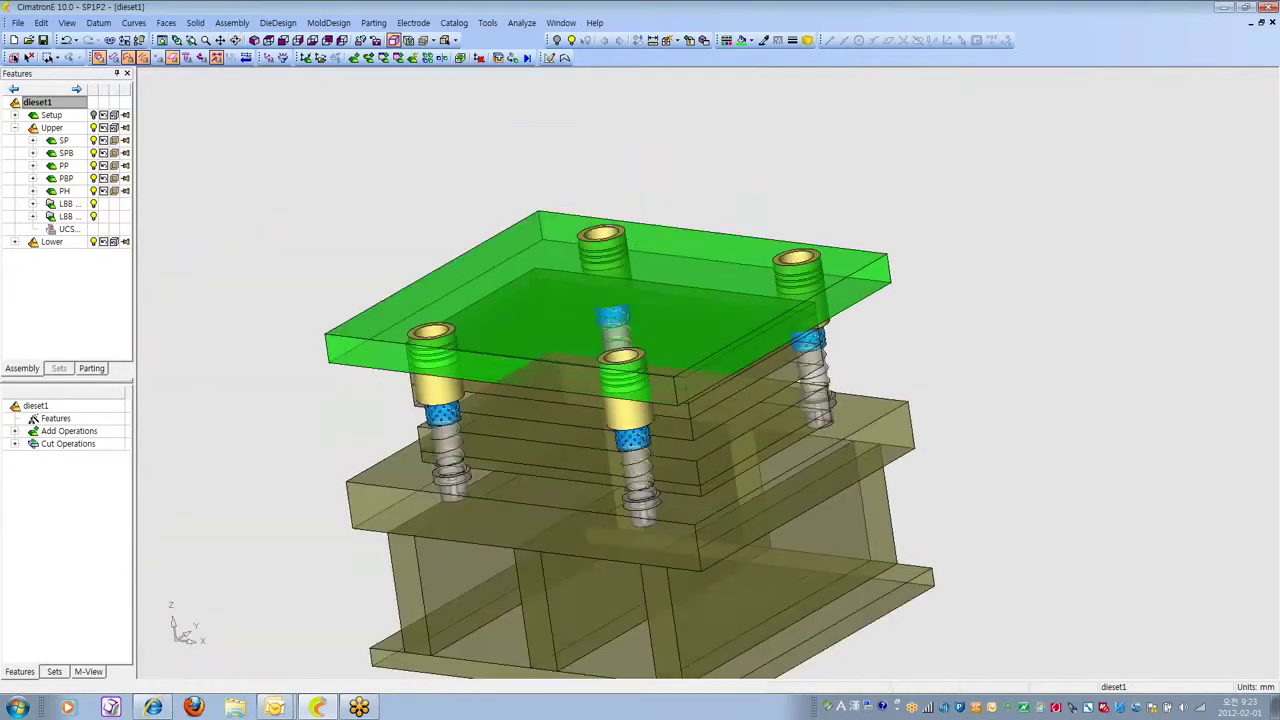
right_click_drag(640, 388, 635, 406, "ctrl")
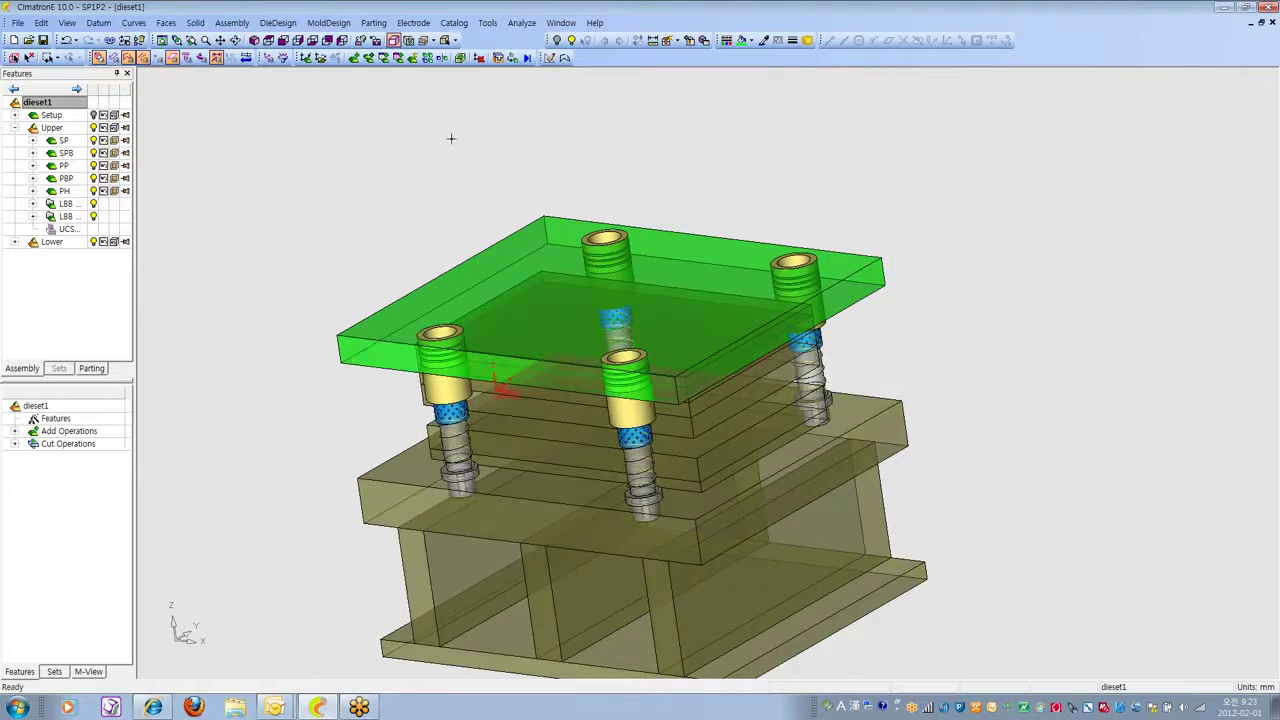
scroll(646, 150, "up", 3)
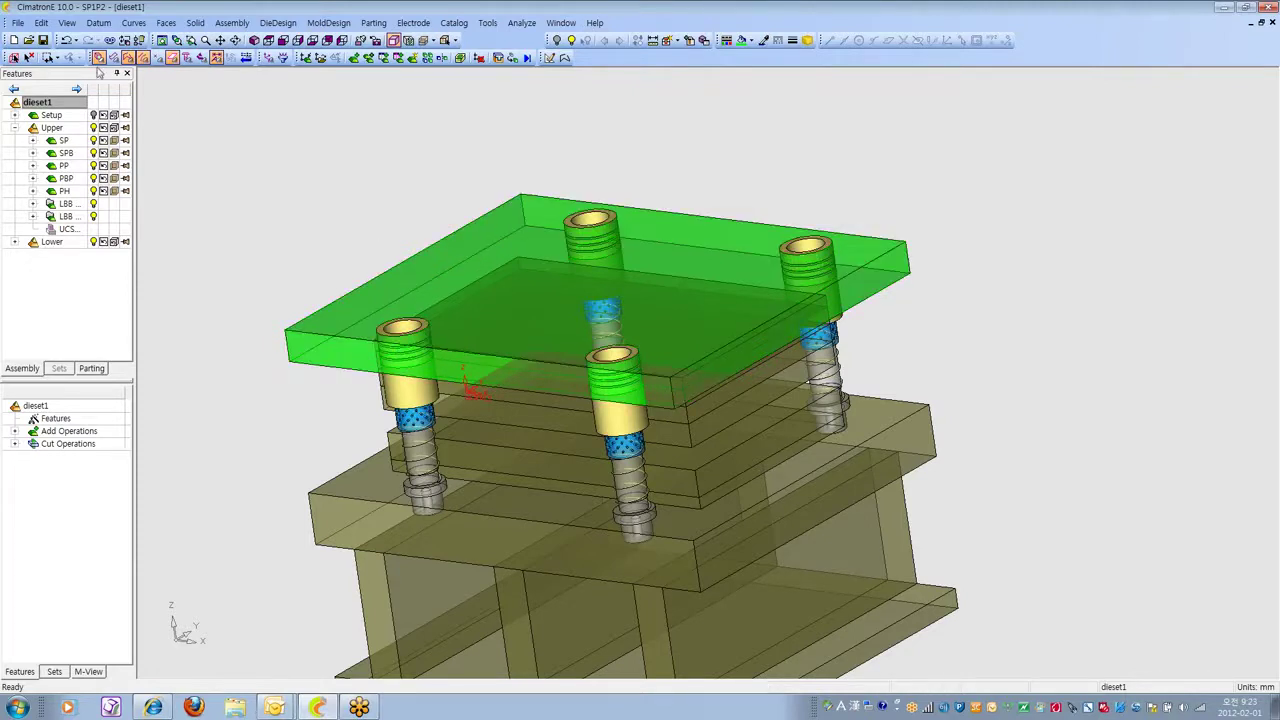
Recheck the Auto Hide Entities During ZPR options, cancel them, and observe the die set while zooming and rotating.
left_click(63, 24)
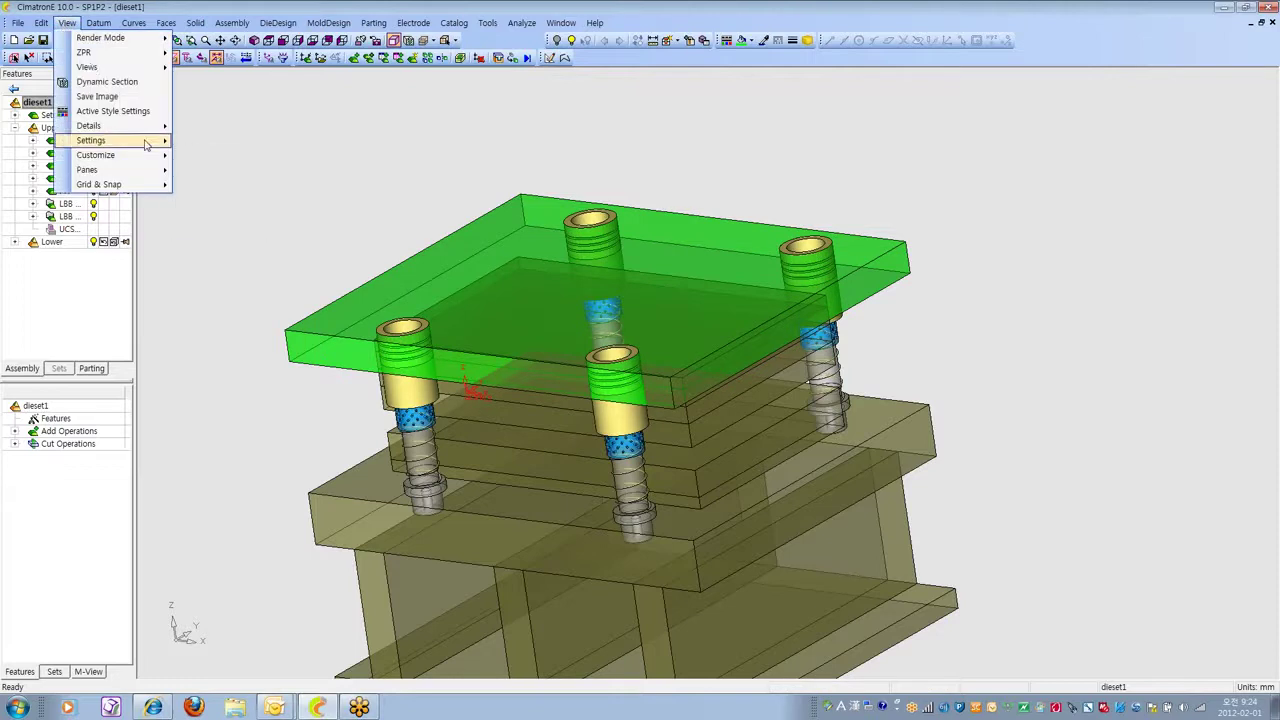
mouse_move(146, 142)
left_click(242, 172)
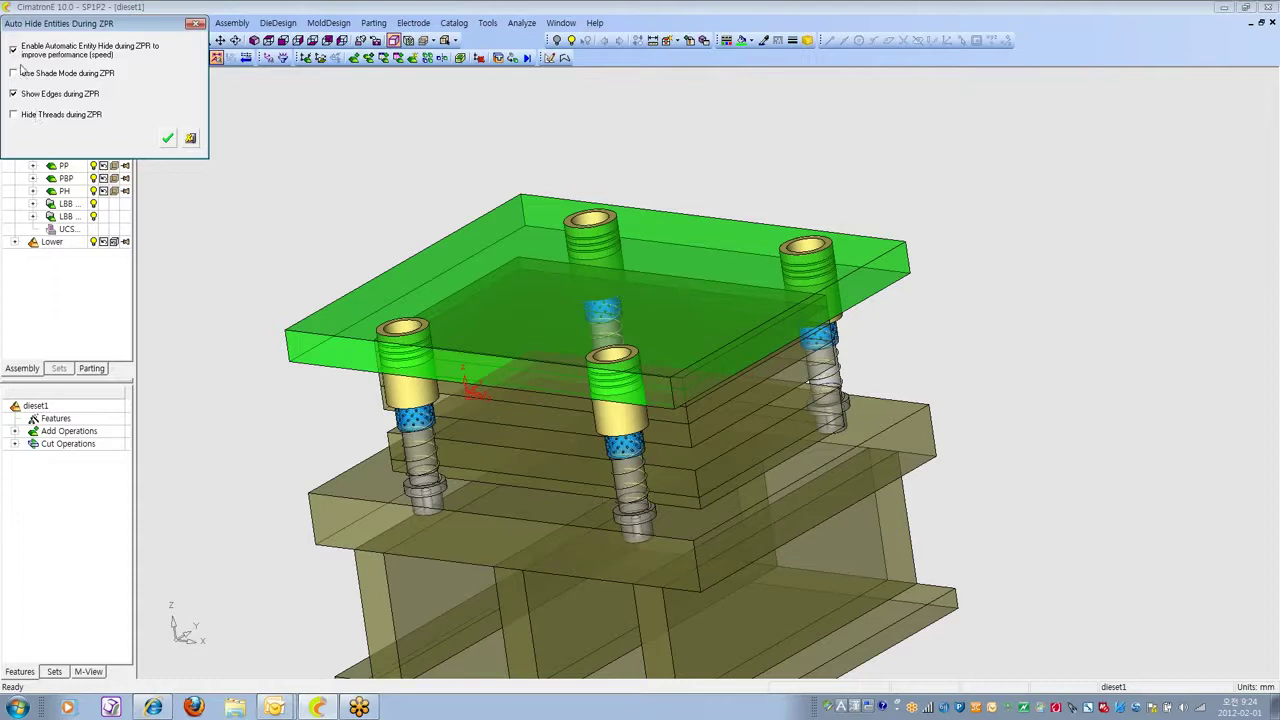
left_click(191, 140)
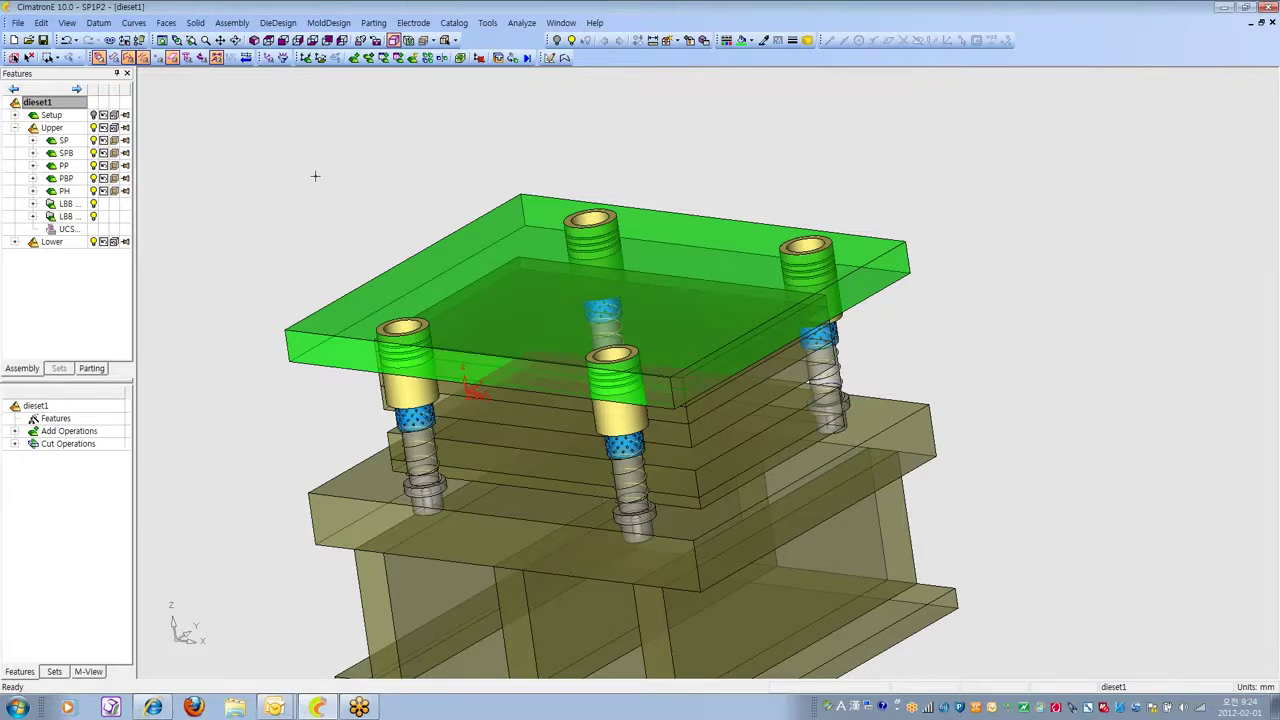
right_click_drag(926, 234, 874, 284, "ctrl")
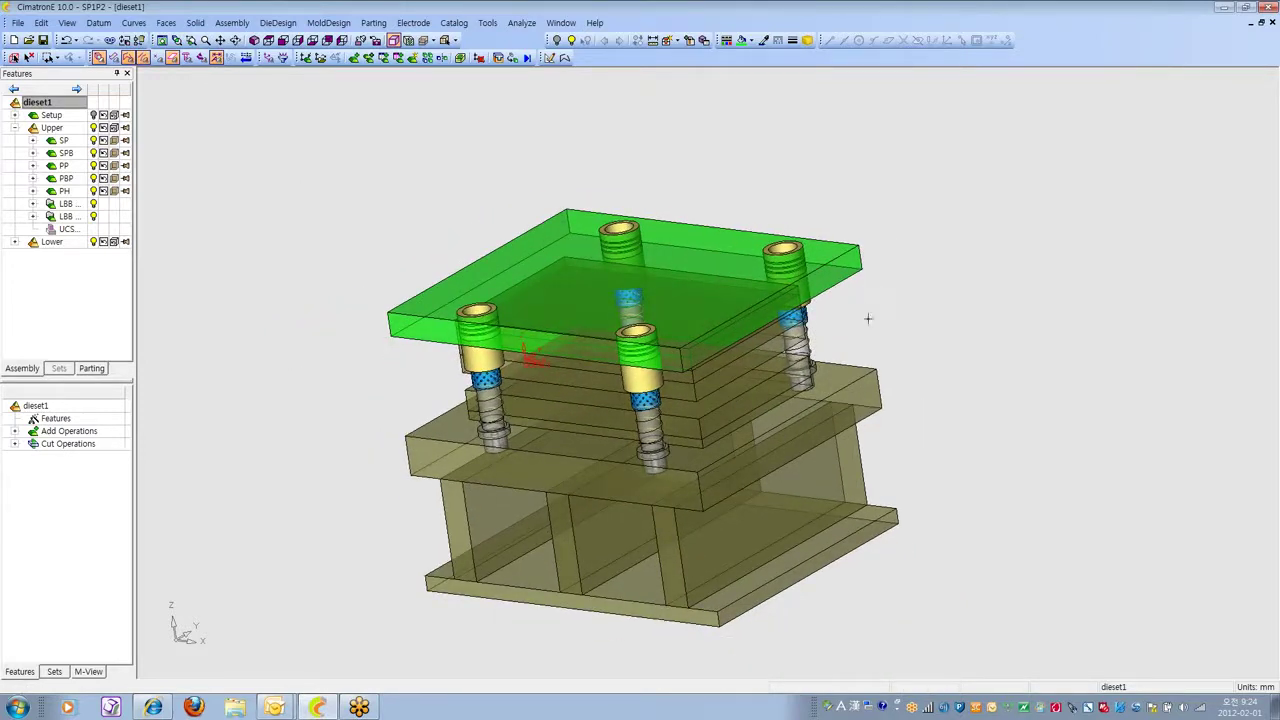
left_click_drag(925, 343, 931, 283, "ctrl")
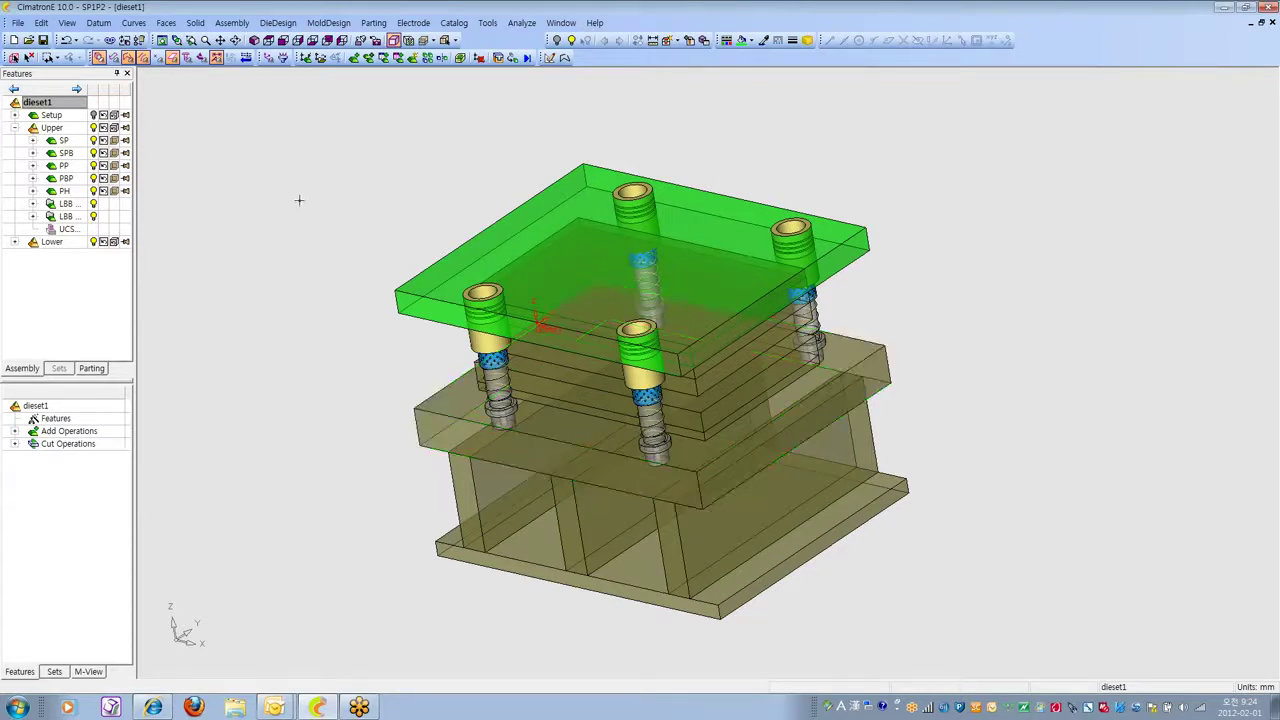
Open the View Animation Speed settings and observe the die set's animated transition to the top view.
left_click(66, 22)
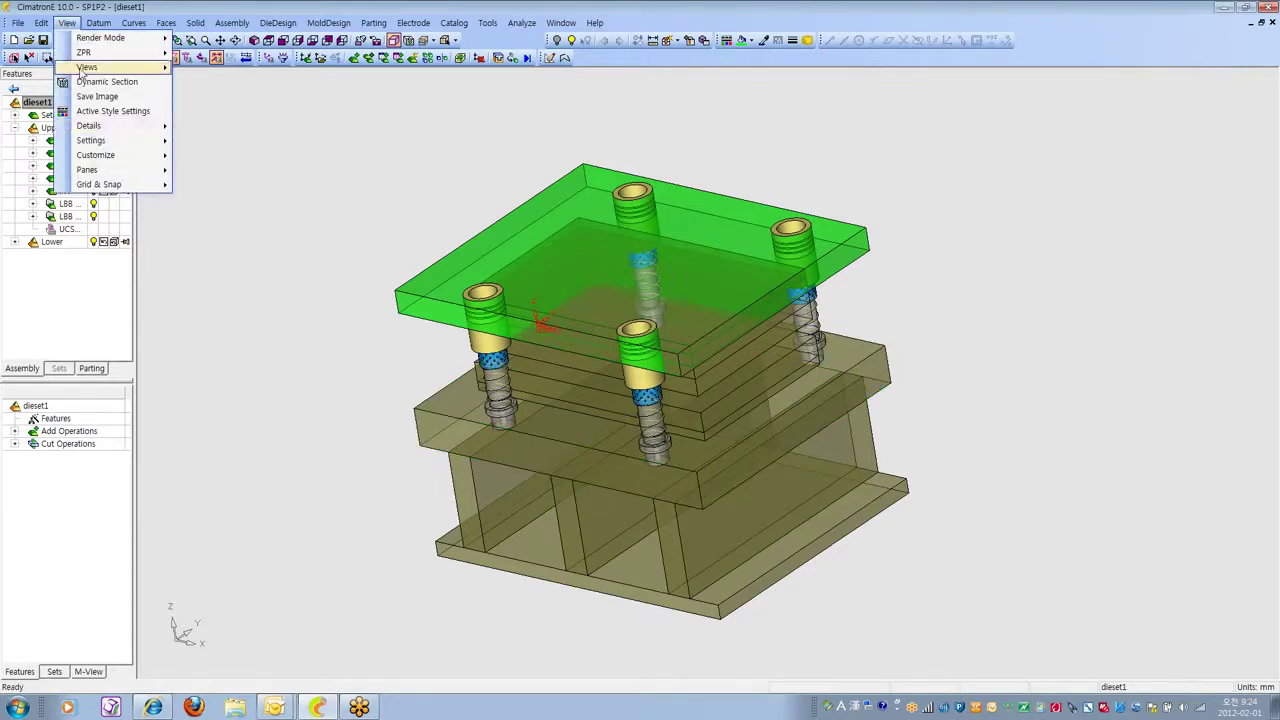
mouse_move(117, 146)
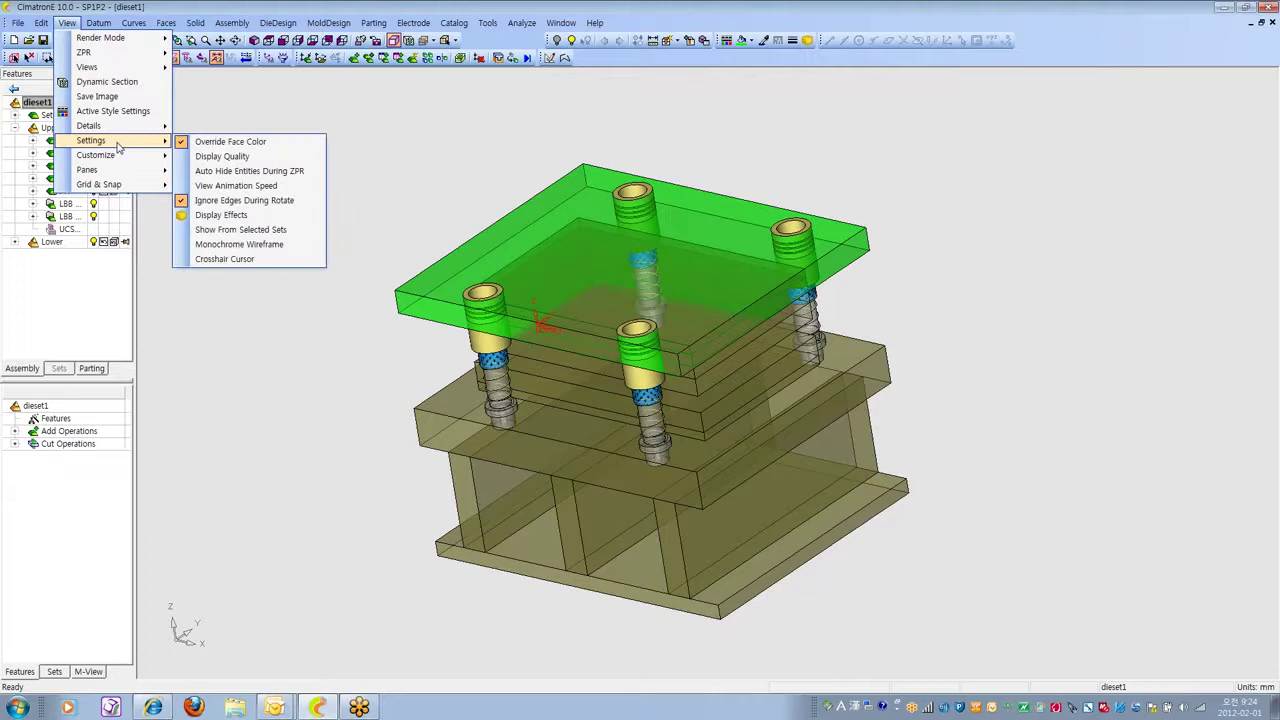
left_click(242, 187)
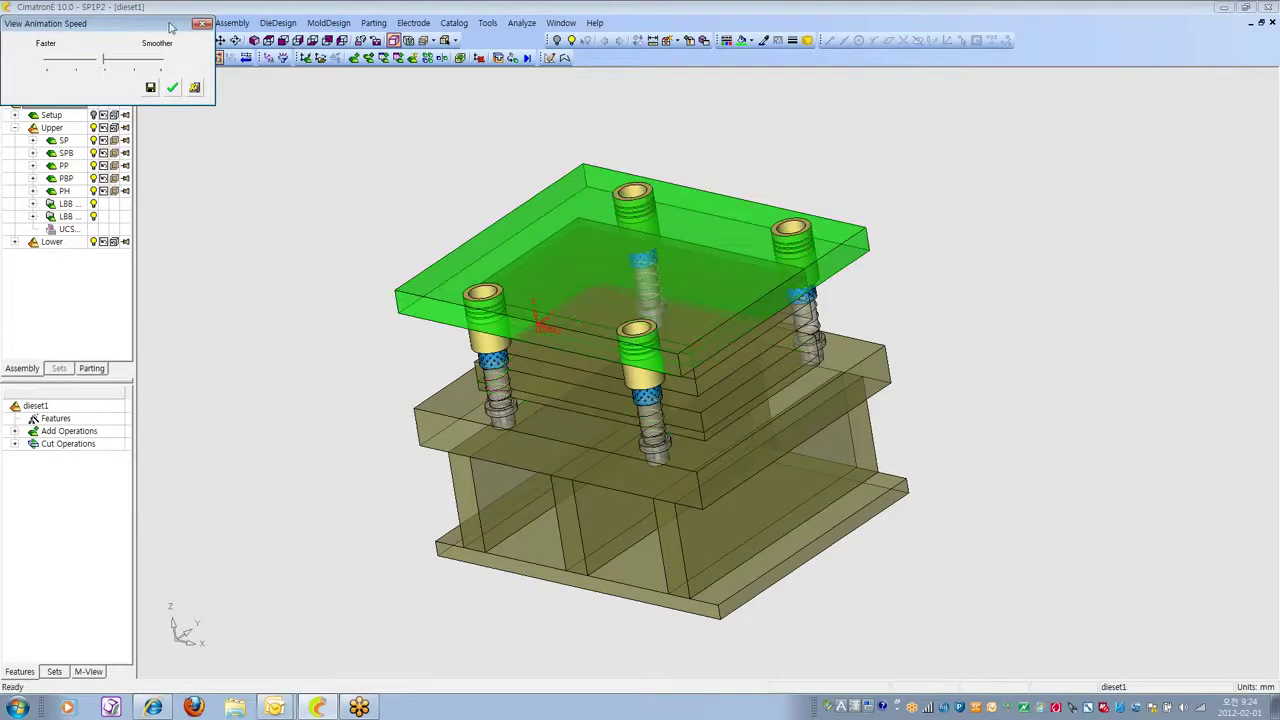
left_click_drag(176, 18, 167, 106)
left_click(269, 40)
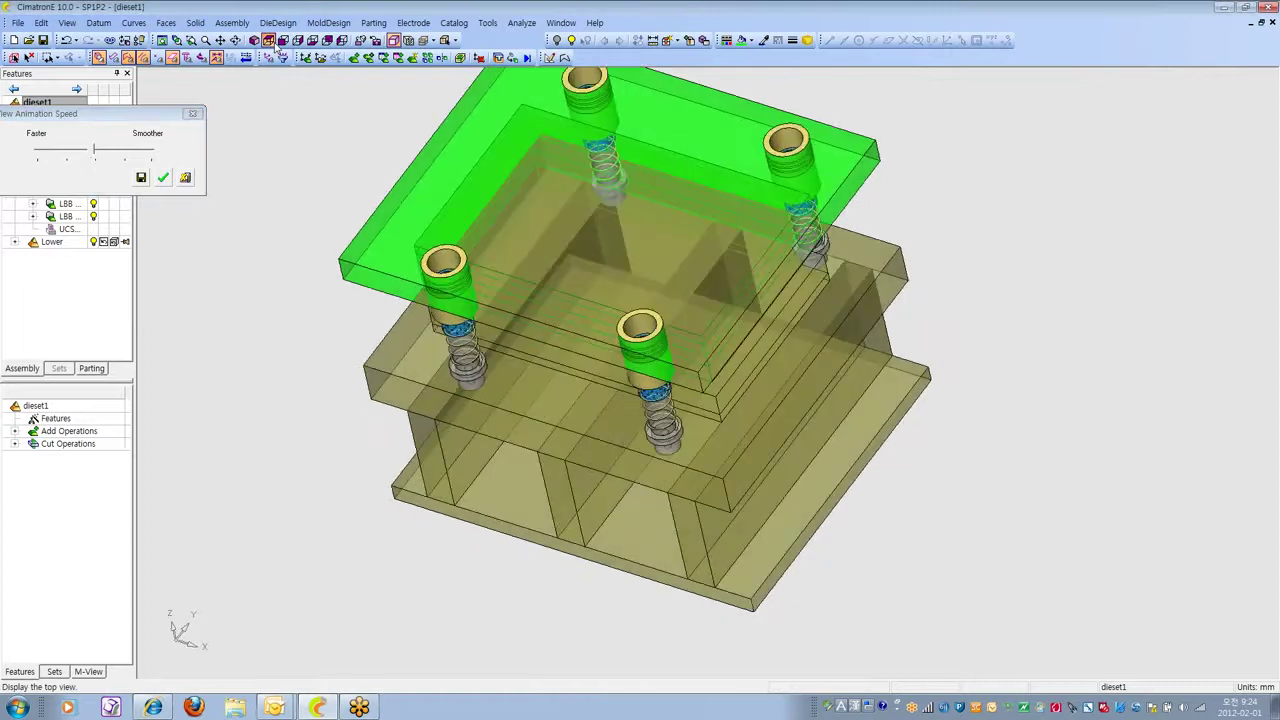
Set the view animation speed to the Faster extreme and test it with the top, front, right and bottom views.
left_click_drag(94, 149, 3, 154)
left_click(269, 42)
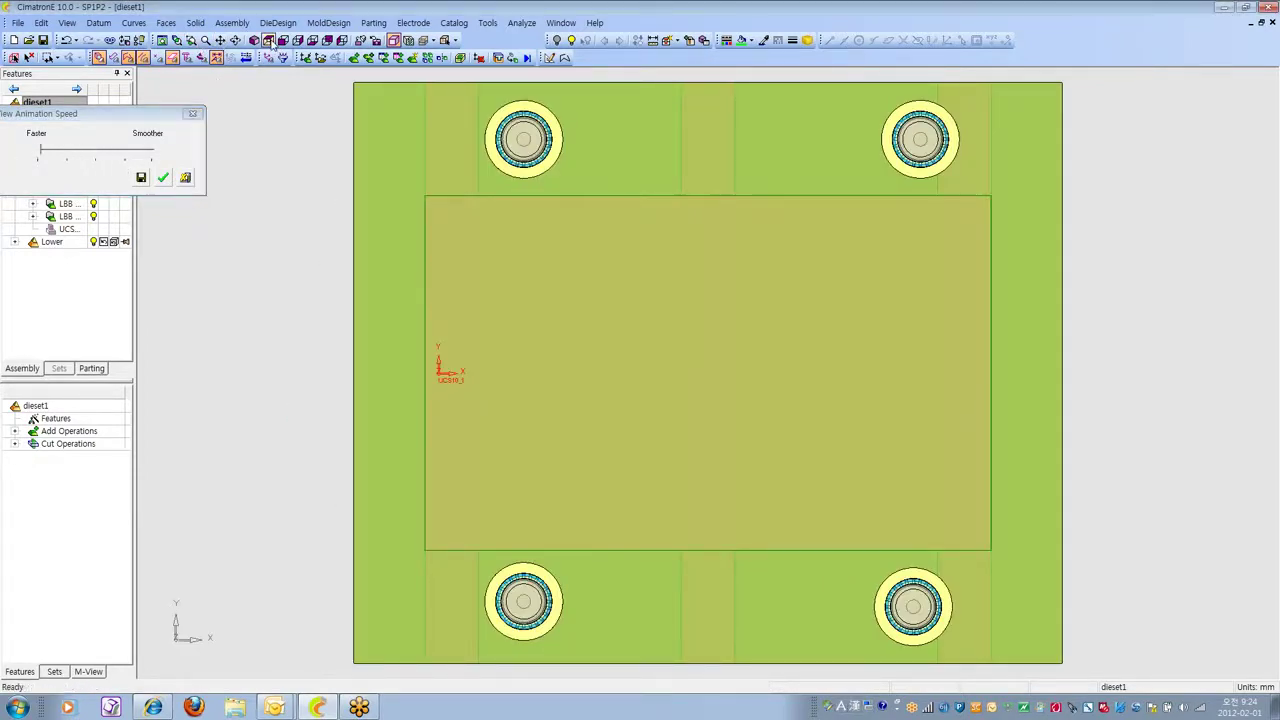
left_click(284, 40)
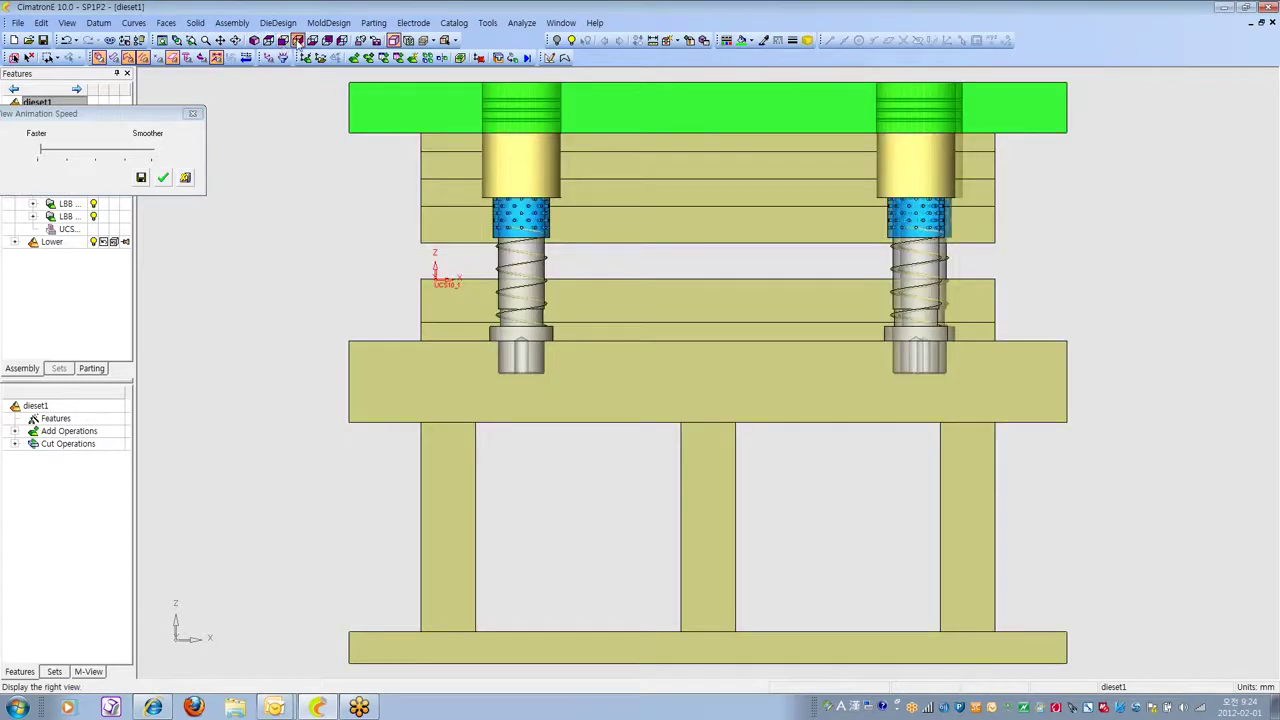
left_click(298, 40)
left_click(313, 41)
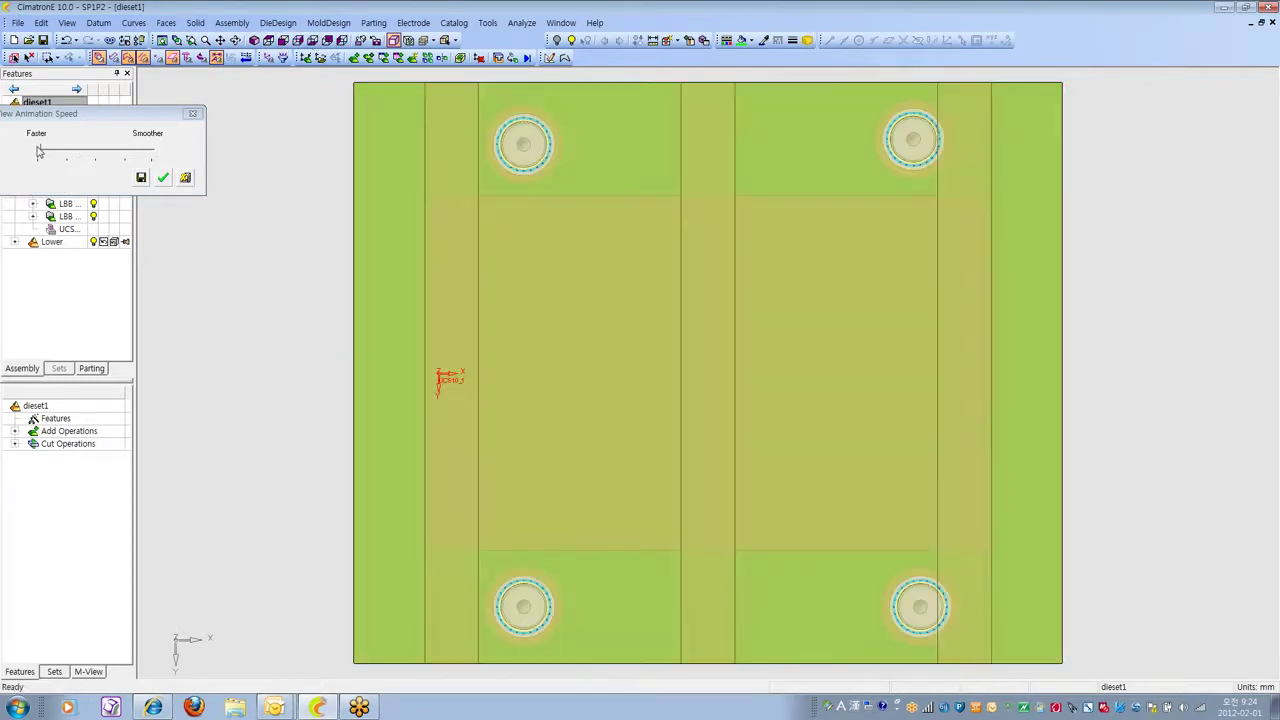
Set the view animation speed to the Smoother extreme, test it with the front view, and return to an angled view.
left_click_drag(41, 150, 152, 152)
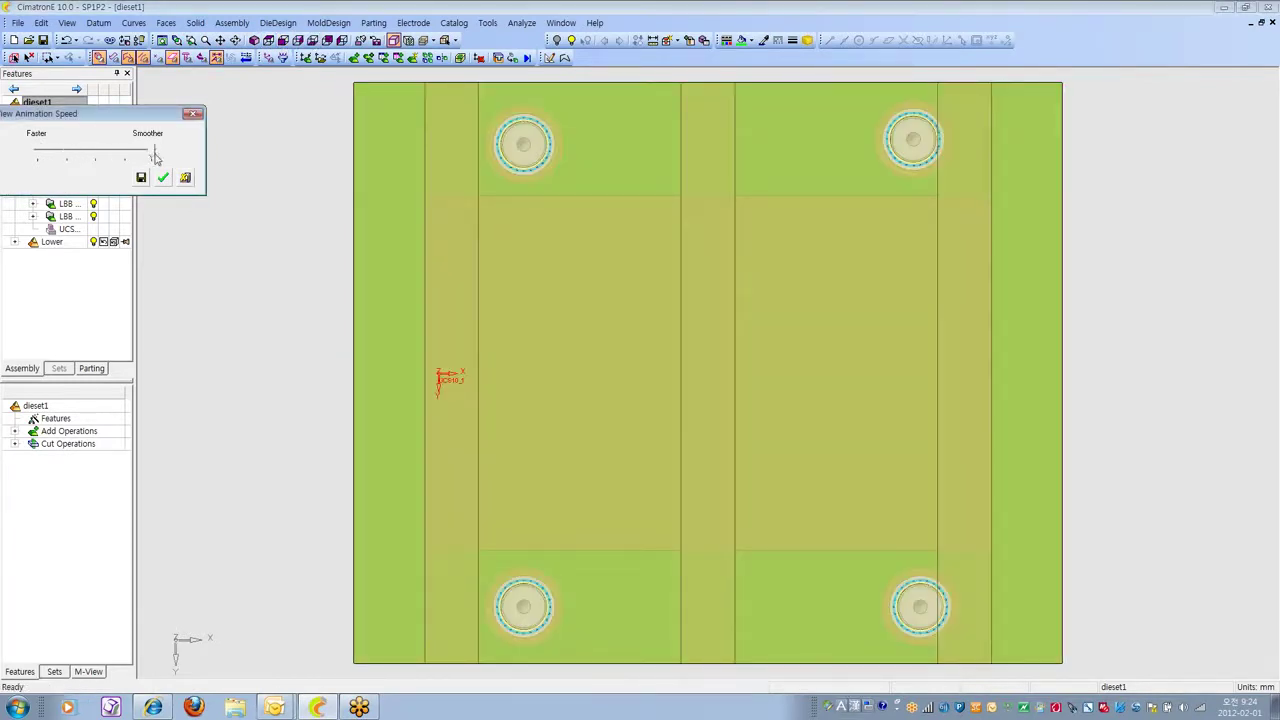
left_click(284, 40)
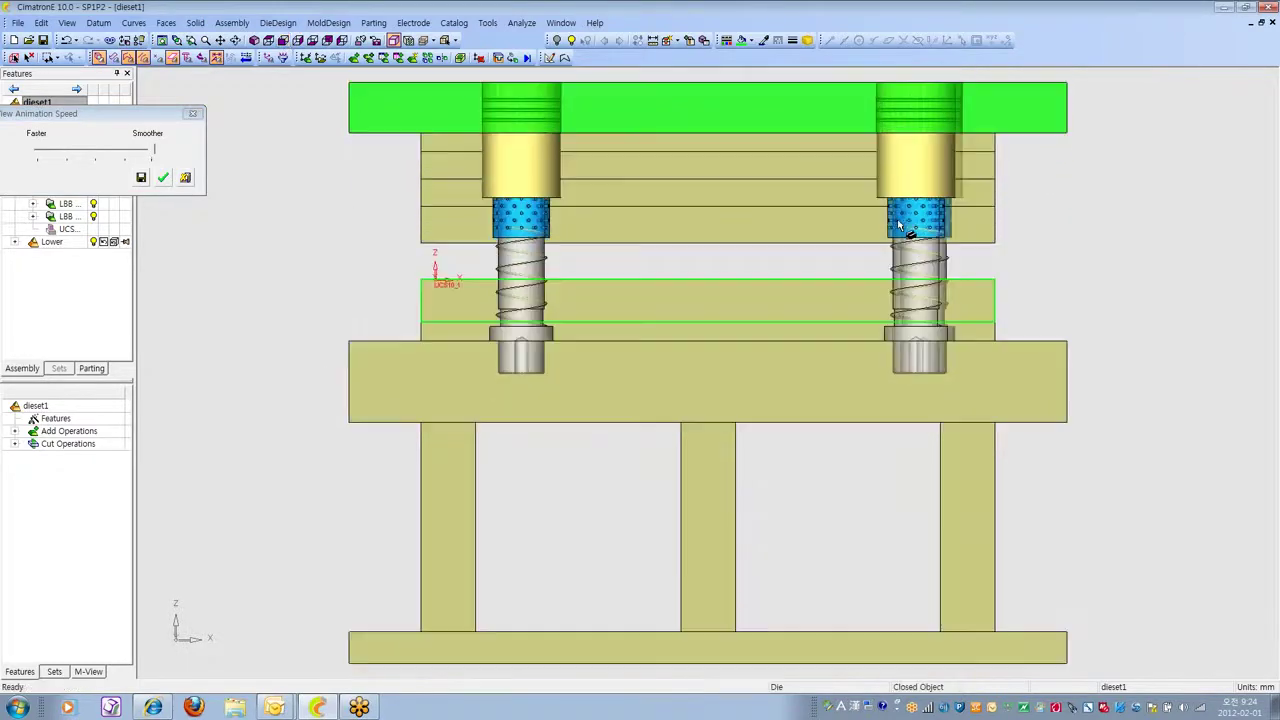
left_click_drag(789, 385, 750, 440, "ctrl")
middle_click_drag(750, 440, 648, 524, "ctrl")
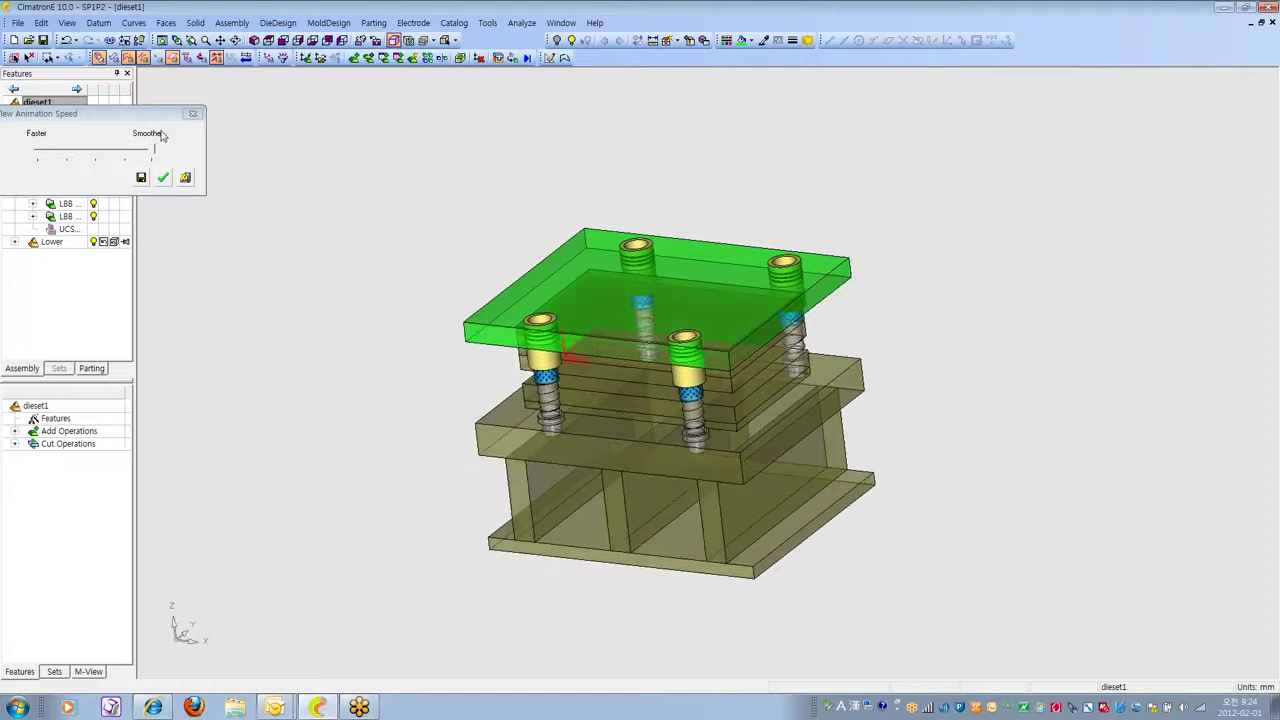
Set the view animation speed to the midpoint between Faster and Smoother and apply it.
left_click_drag(150, 121, 212, 162)
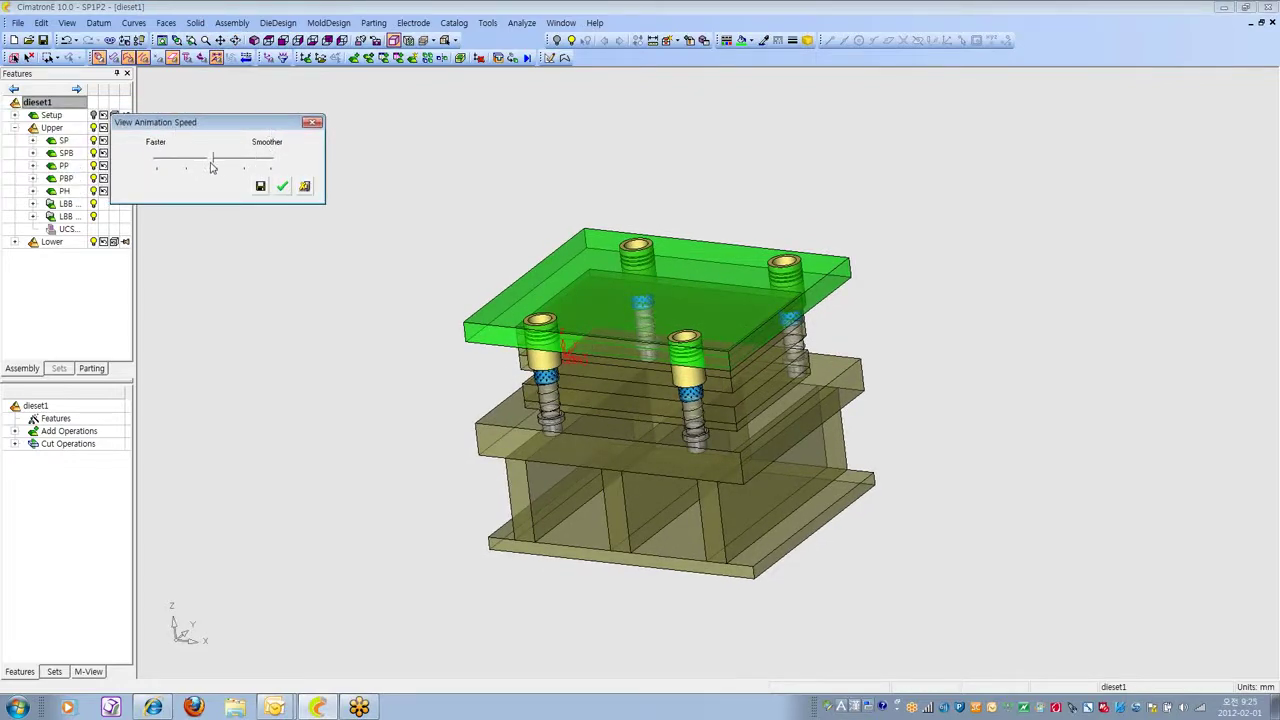
left_click(282, 186)
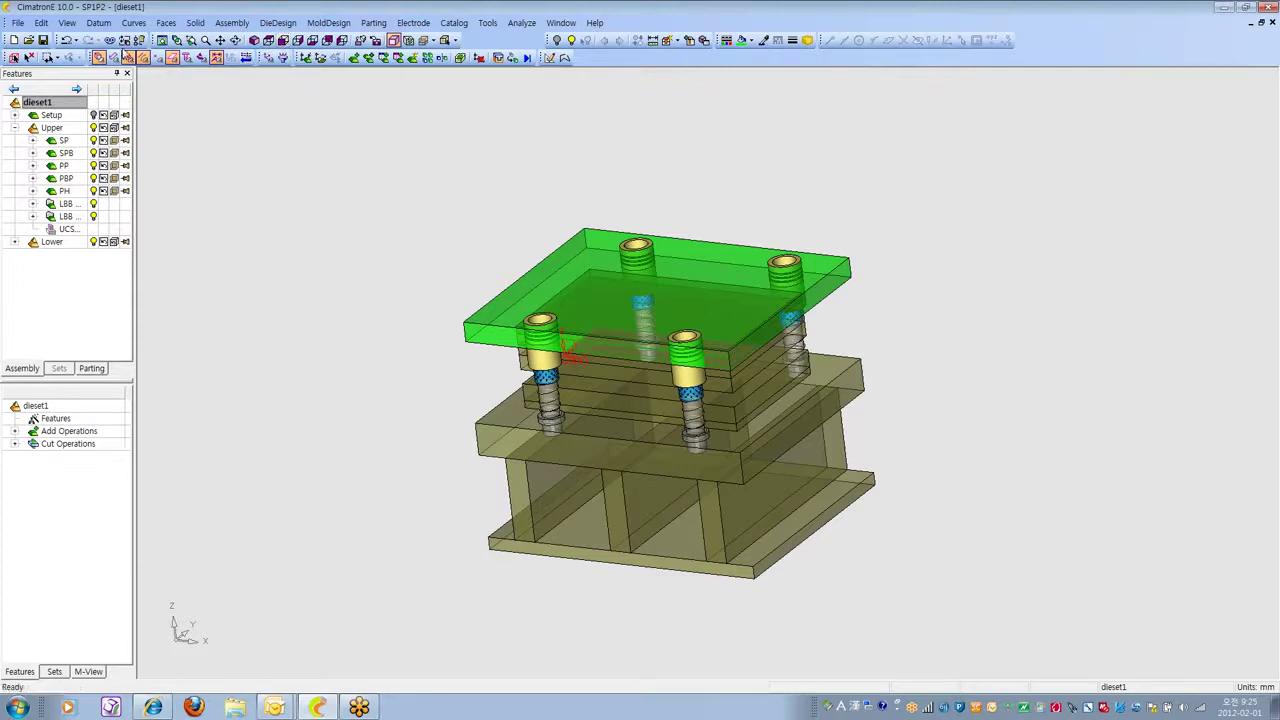
Turn off Ignore Edges During Rotate and check the die set's edges while rotating and zooming.
left_click(65, 26)
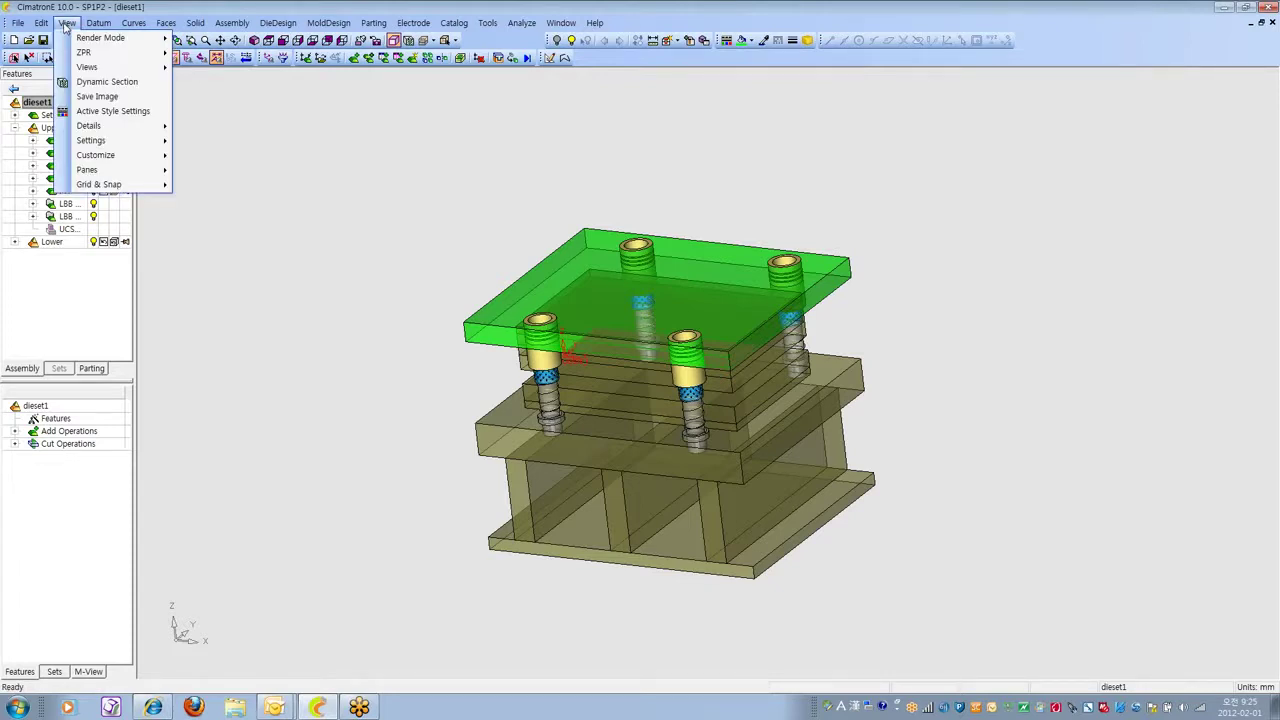
mouse_move(99, 143)
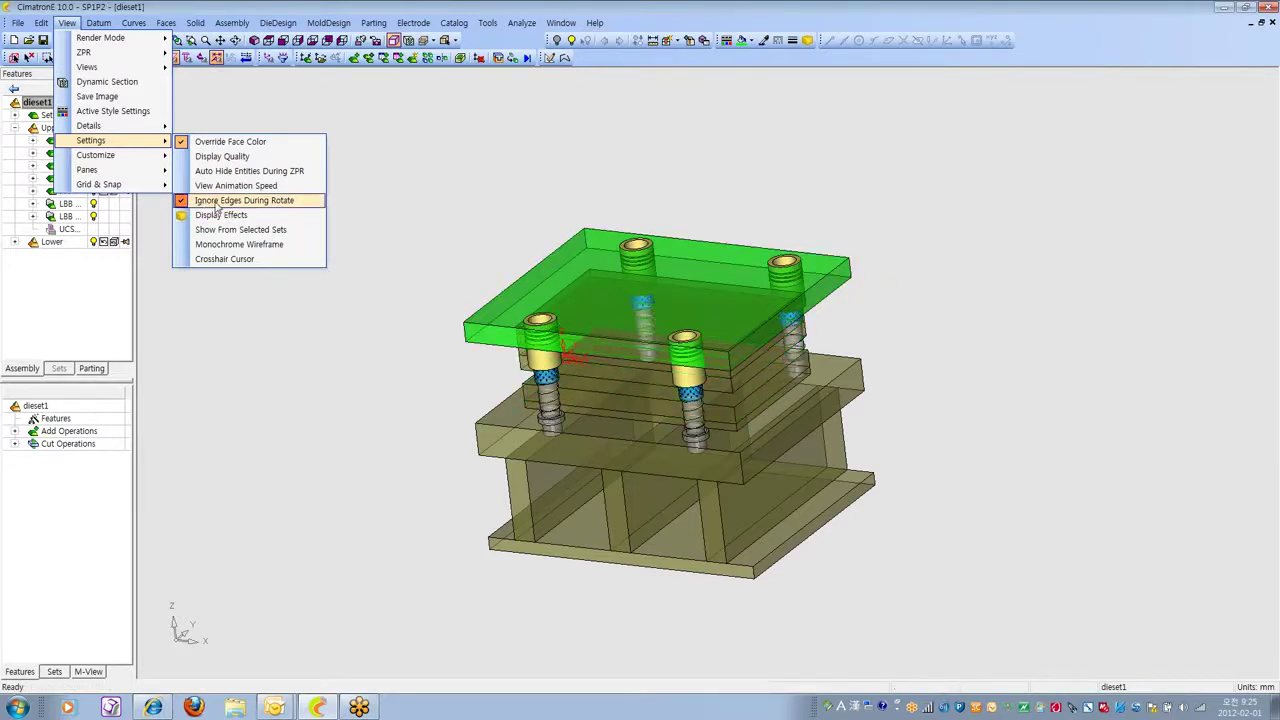
left_click(216, 201)
left_click_drag(800, 370, 792, 318, "ctrl")
scroll(795, 313, "up", 5)
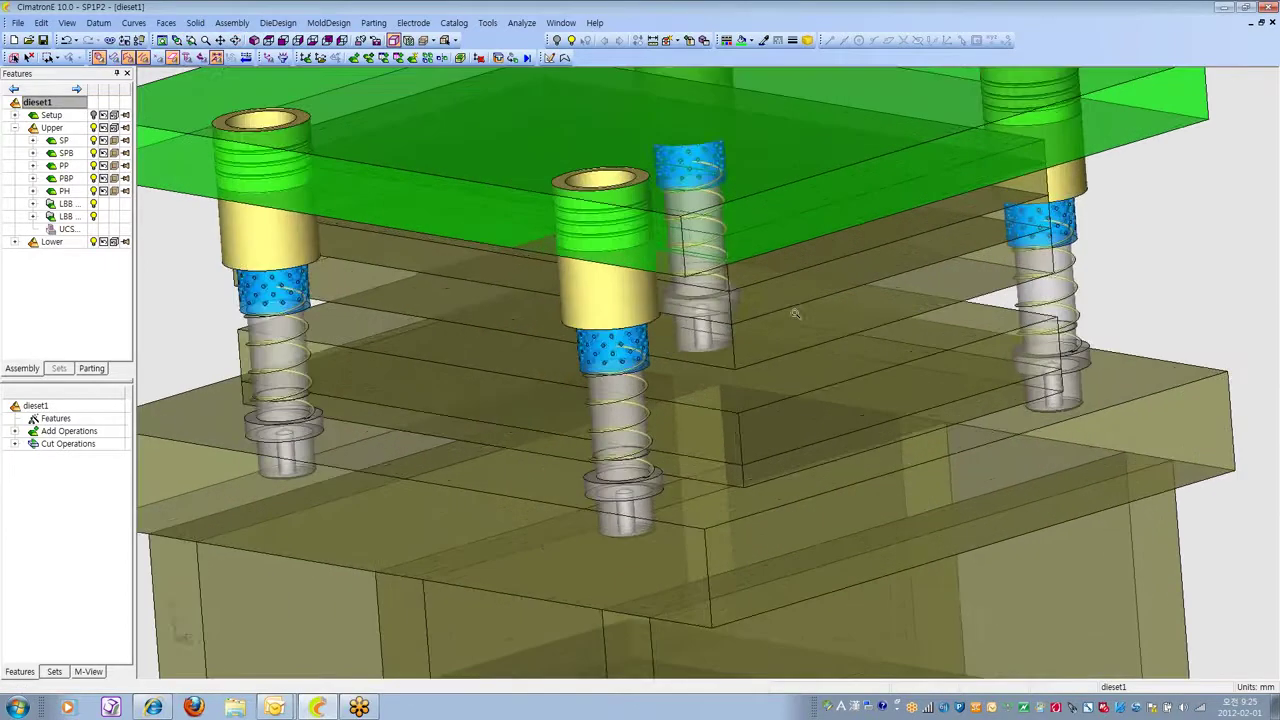
mouse_move(795, 313)
right_mouse_down("ctrl")
mouse_move(771, 272)
mouse_move(788, 325)
right_mouse_up("ctrl")
left_click_drag(788, 325, 794, 371, "ctrl")
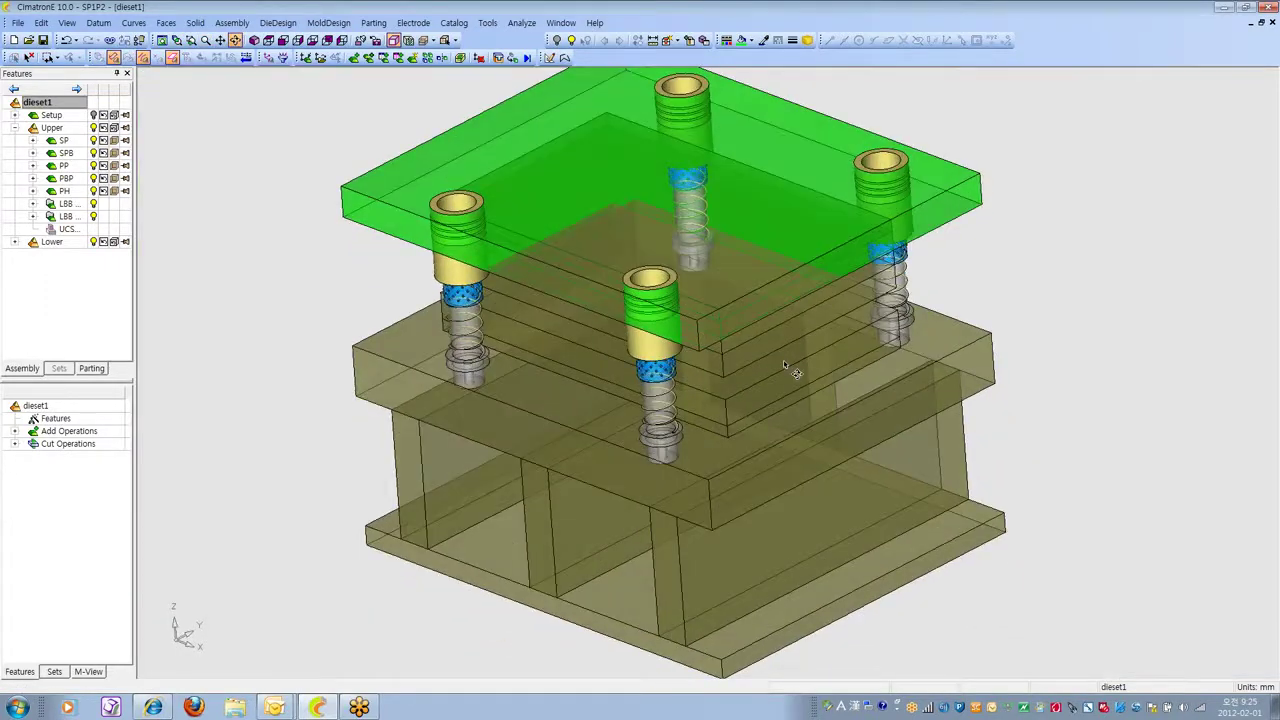
right_click_drag(794, 371, 790, 402, "ctrl")
Turn Ignore Edges During Rotate back on.
left_click(66, 22)
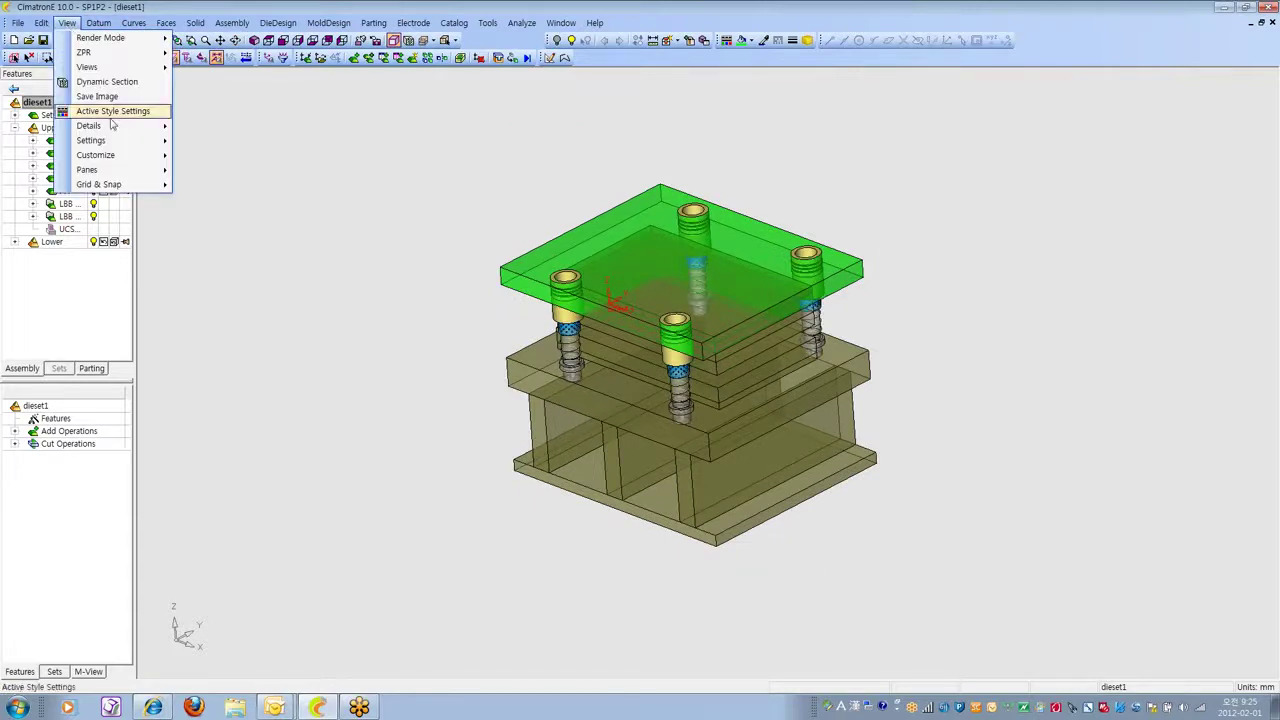
mouse_move(124, 162)
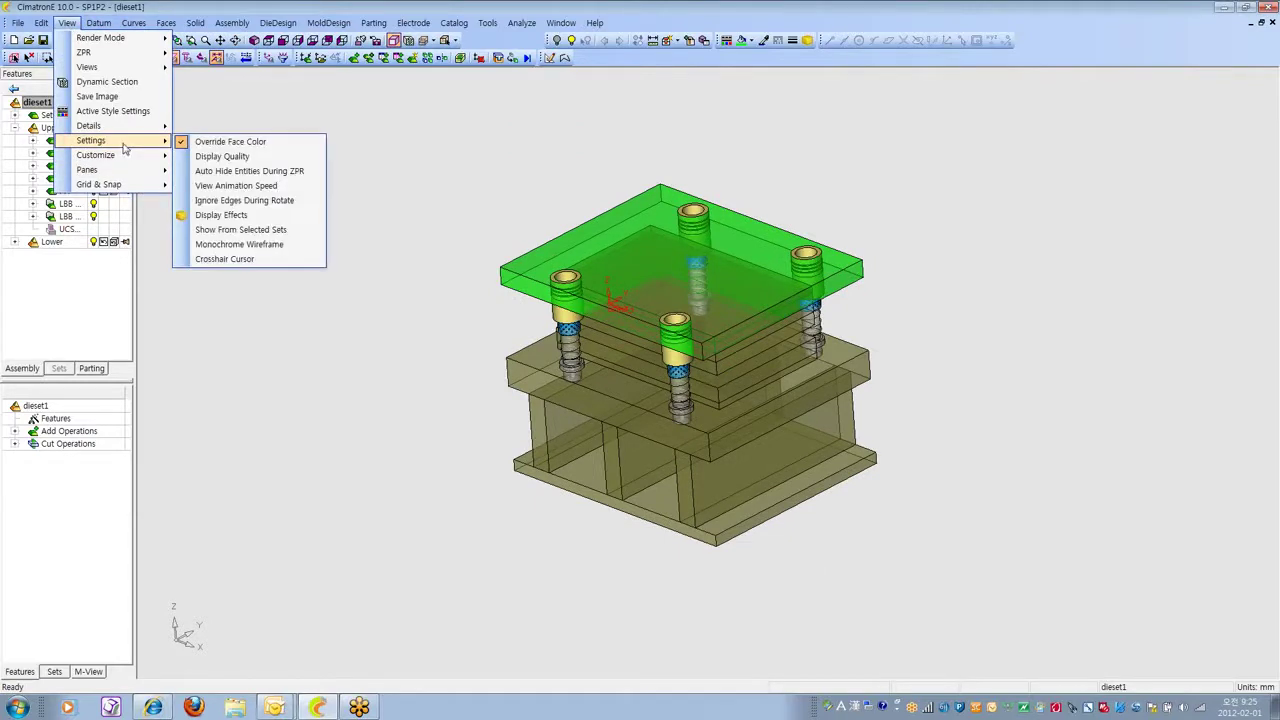
left_click(256, 204)
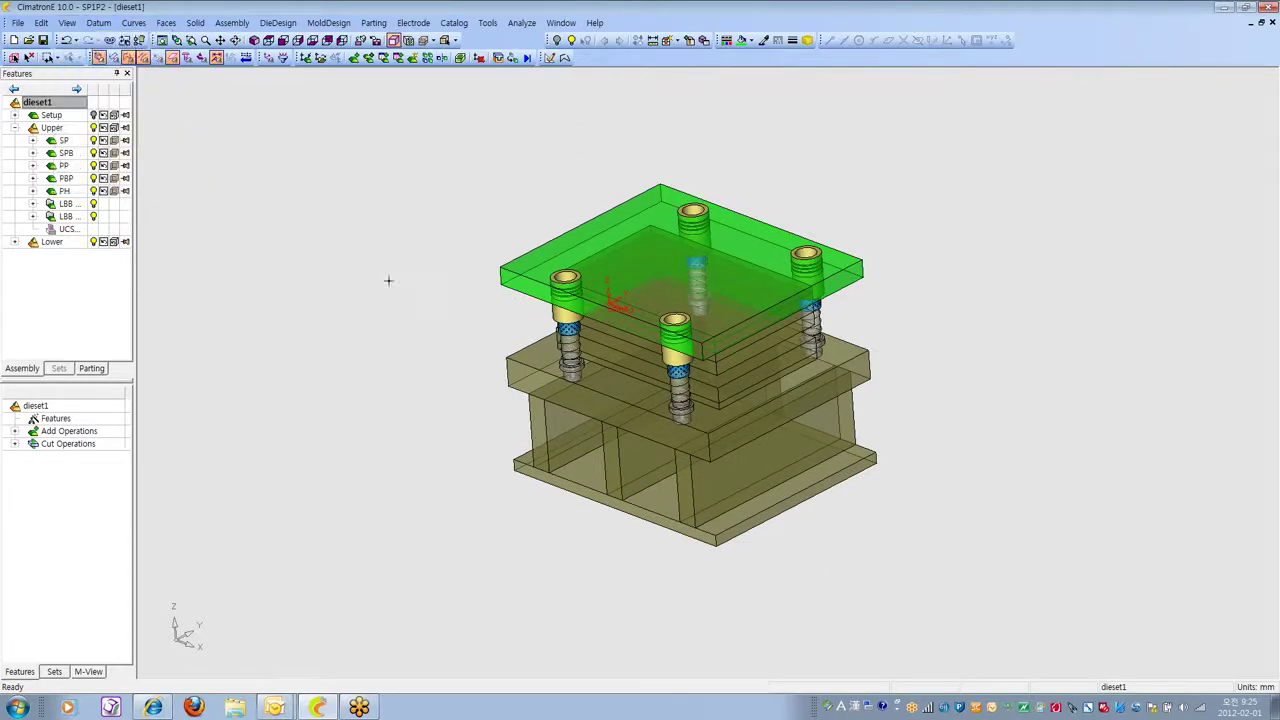
Open the Display Effects lighting settings and examine the light sources around the die set from another angle.
right_click_drag(640, 400, 640, 315, "ctrl")
middle_click_drag(640, 315, 803, 318, "ctrl")
left_click_drag(803, 318, 636, 304, "ctrl")
key("ctrl+i")
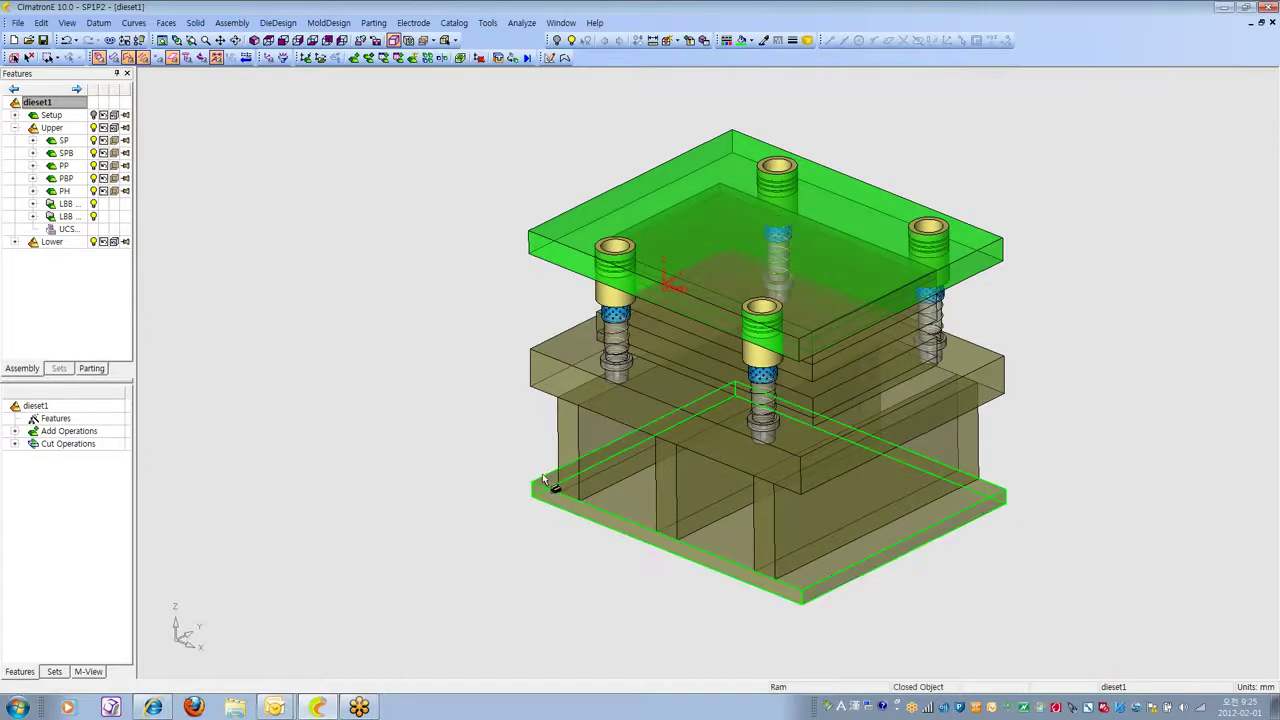
left_click(66, 22)
mouse_move(133, 155)
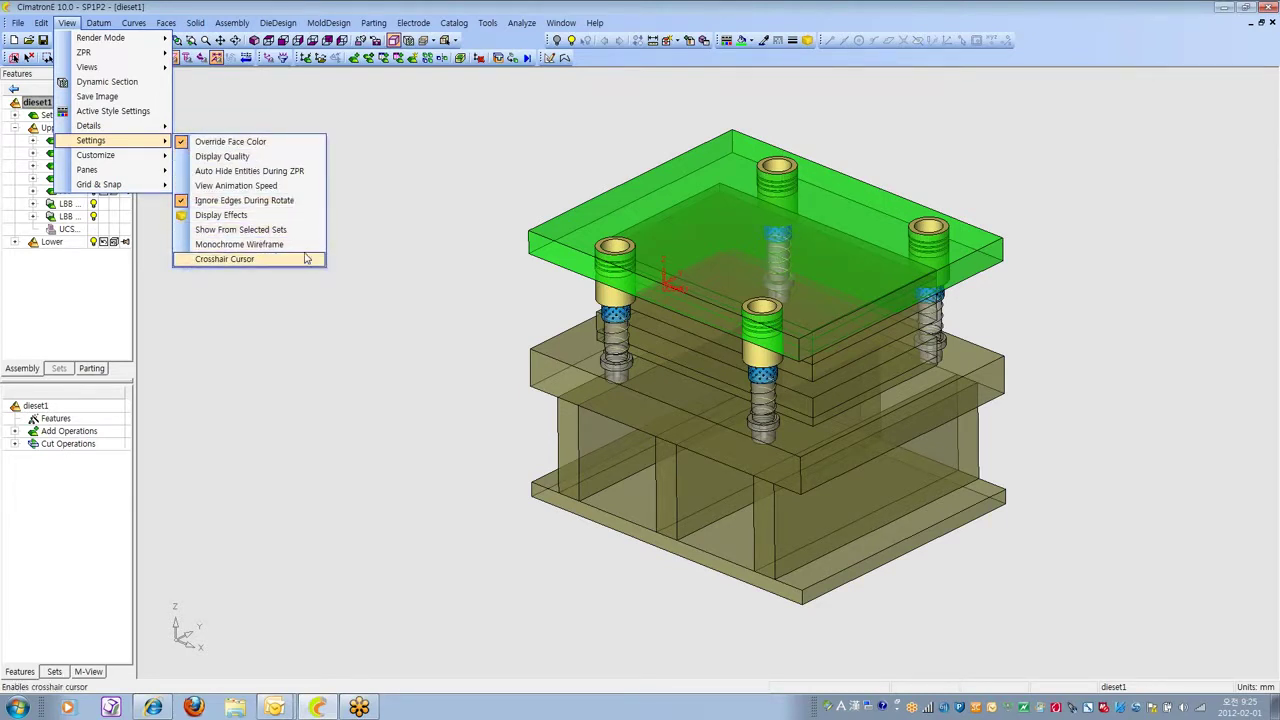
left_click(222, 215)
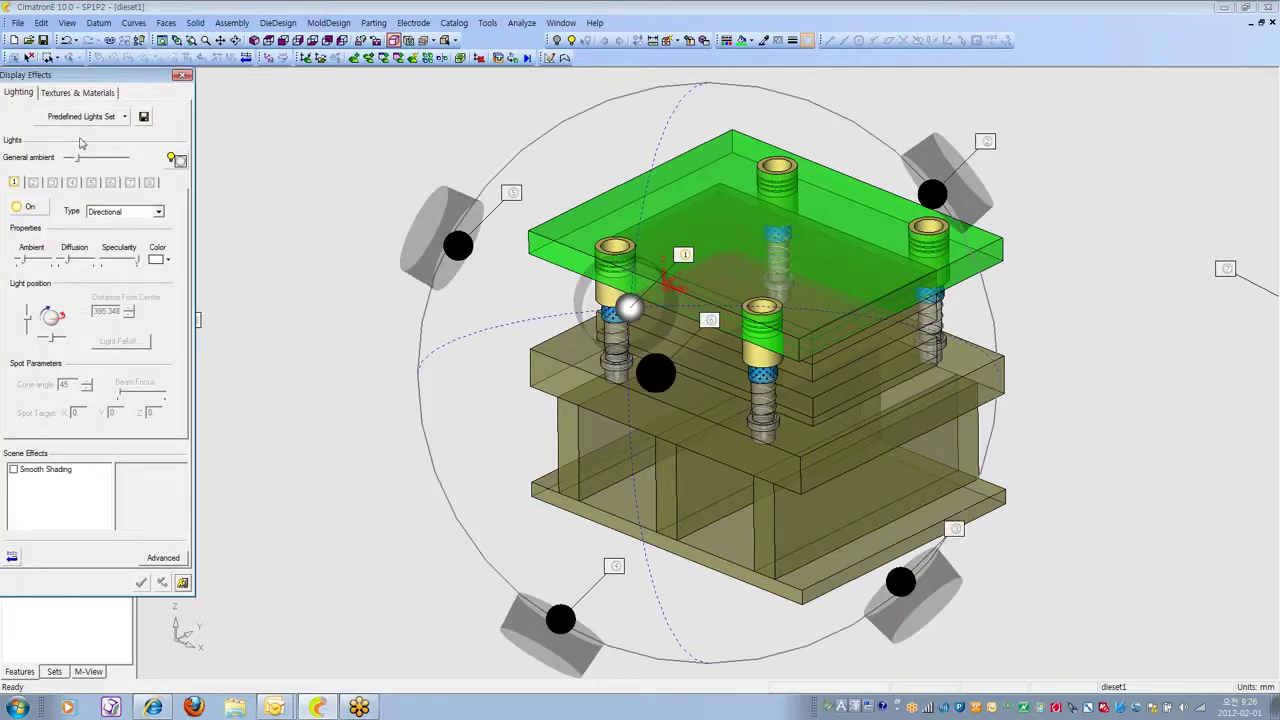
left_click_drag(86, 81, 129, 86)
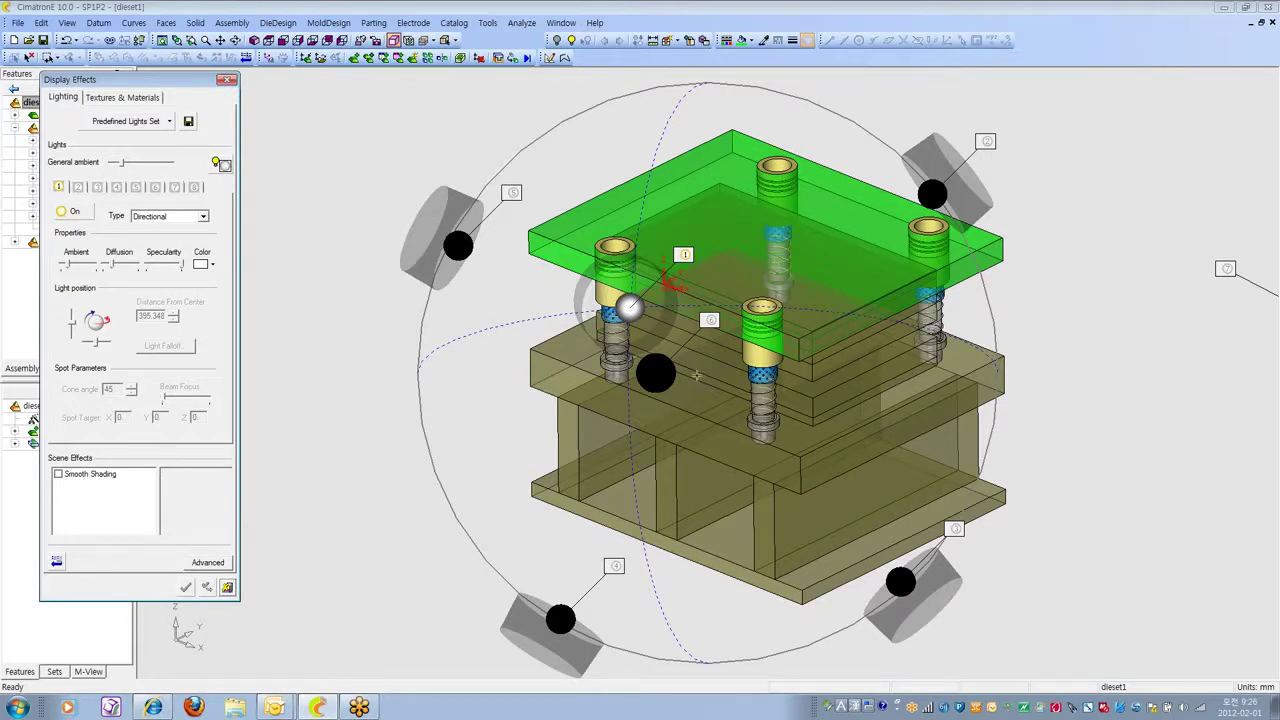
right_click_drag(861, 290, 813, 448, "ctrl")
left_click_drag(812, 448, 840, 442, "ctrl")
right_click_drag(840, 442, 838, 358, "ctrl")
middle_click_drag(838, 358, 787, 398, "ctrl")
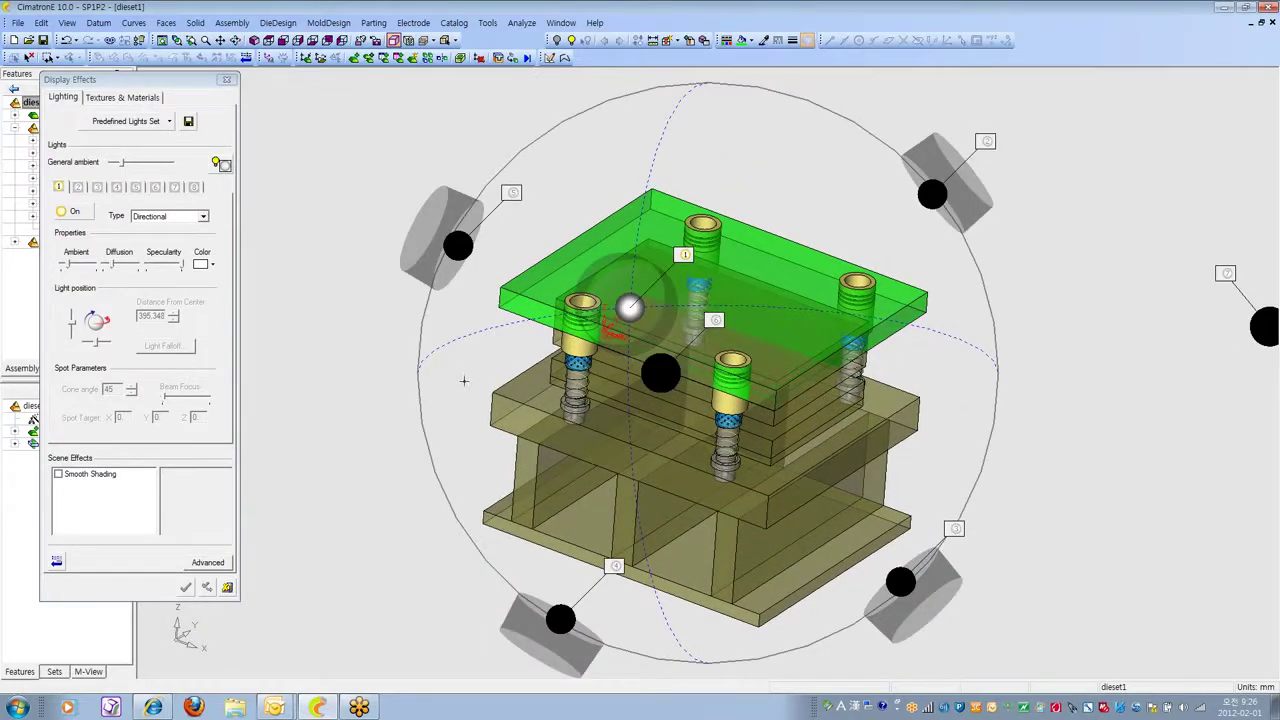
Preview the Fabric textures fabric-1.JPG through fabric-4.JPG in the Textures & Materials settings.
left_click(127, 97)
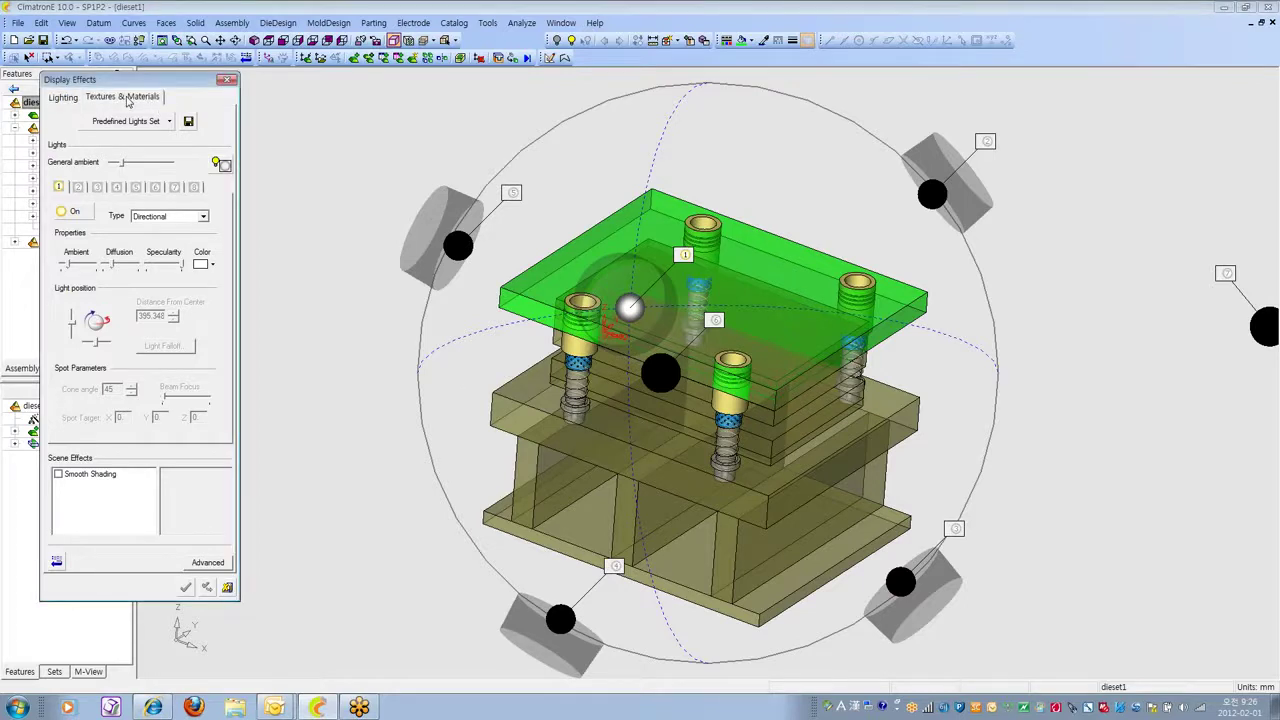
right_click_drag(757, 523, 746, 426, "ctrl")
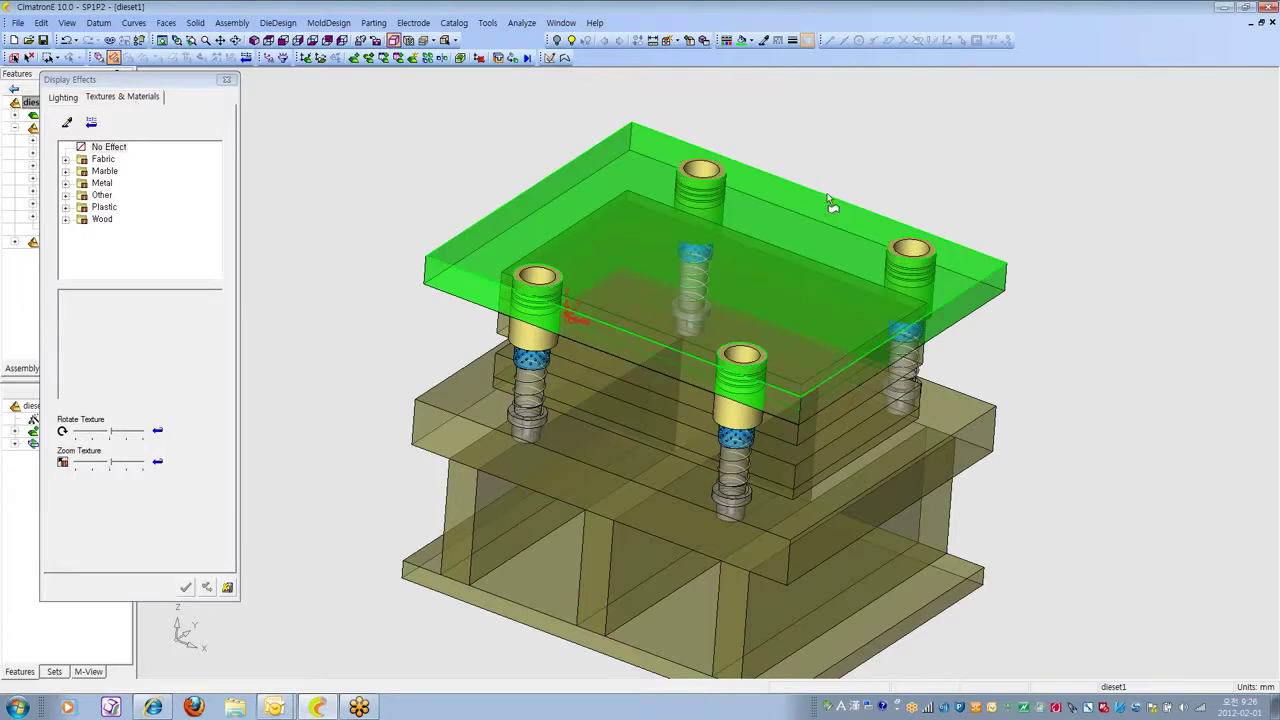
right_click_drag(831, 206, 235, 246, "ctrl")
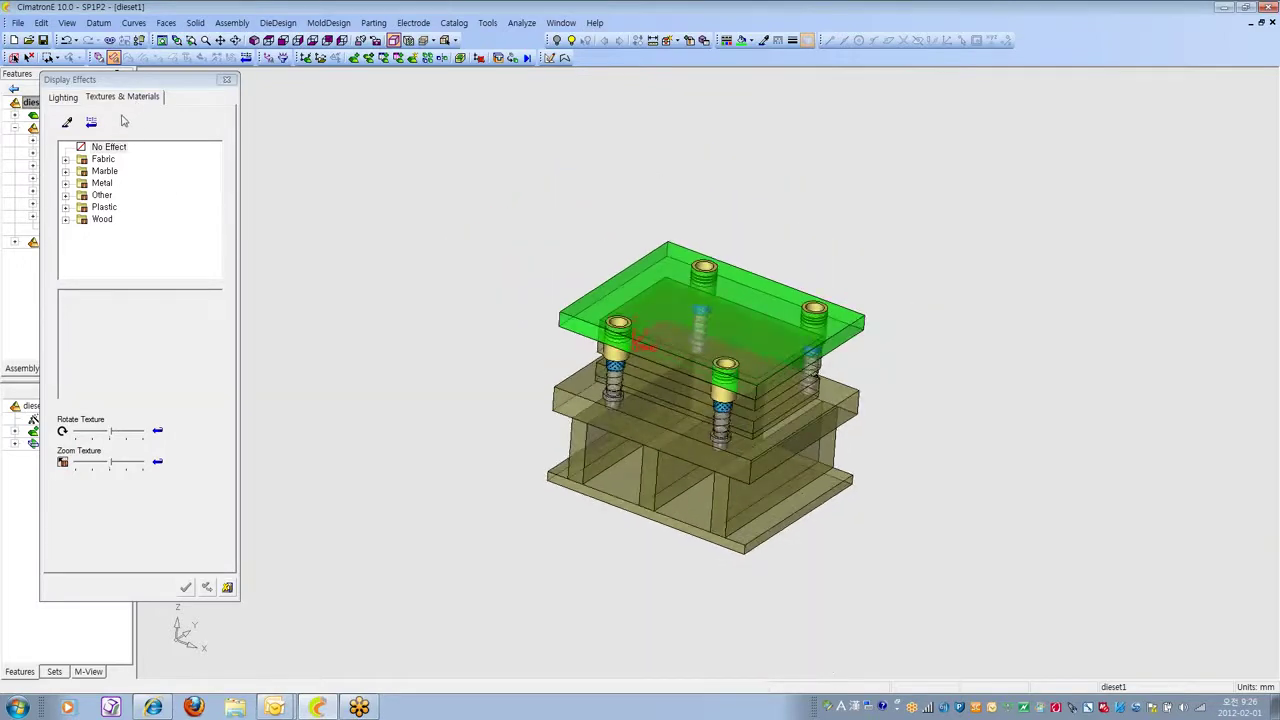
right_click_drag(810, 569, 814, 532, "ctrl")
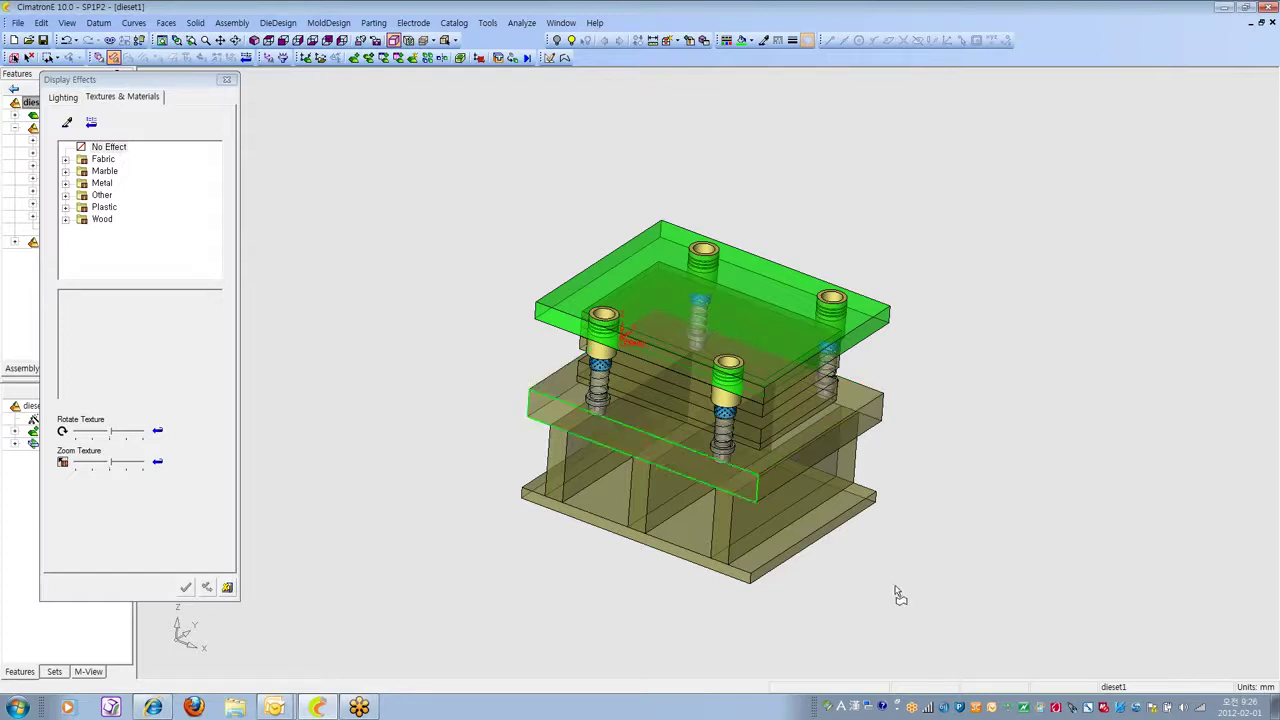
right_click_drag(896, 593, 881, 492, "ctrl")
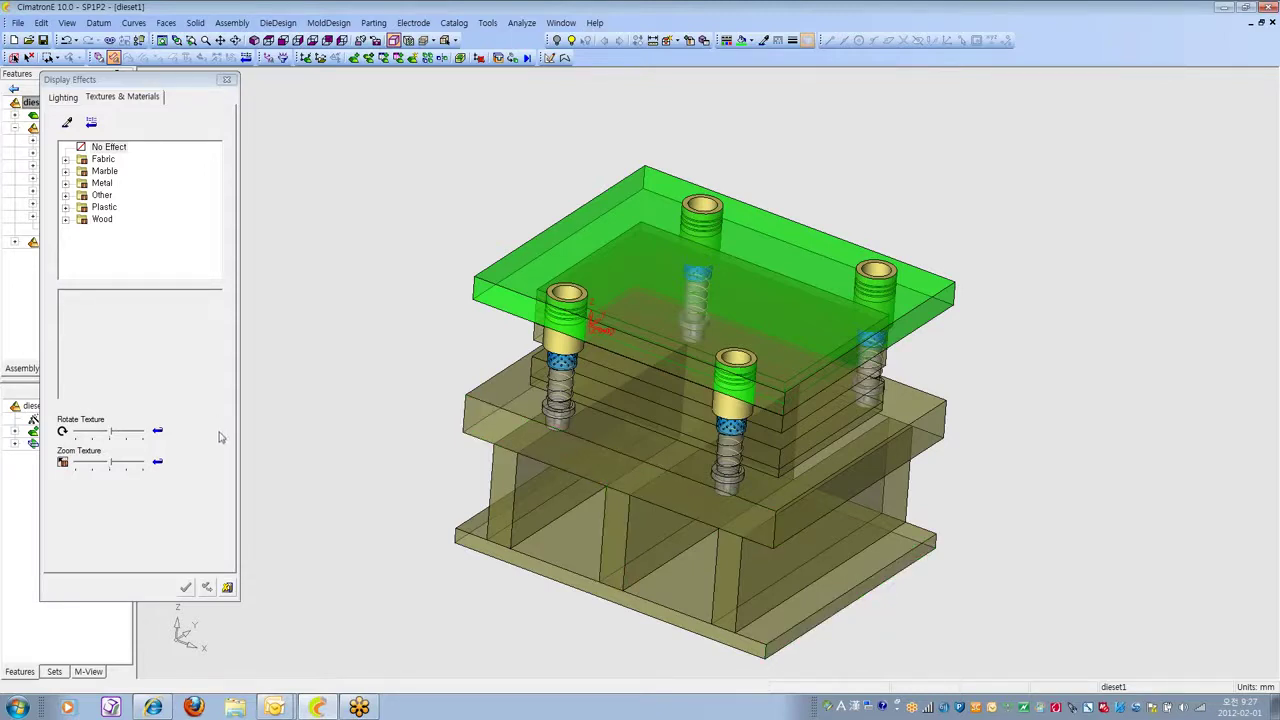
left_click(64, 162)
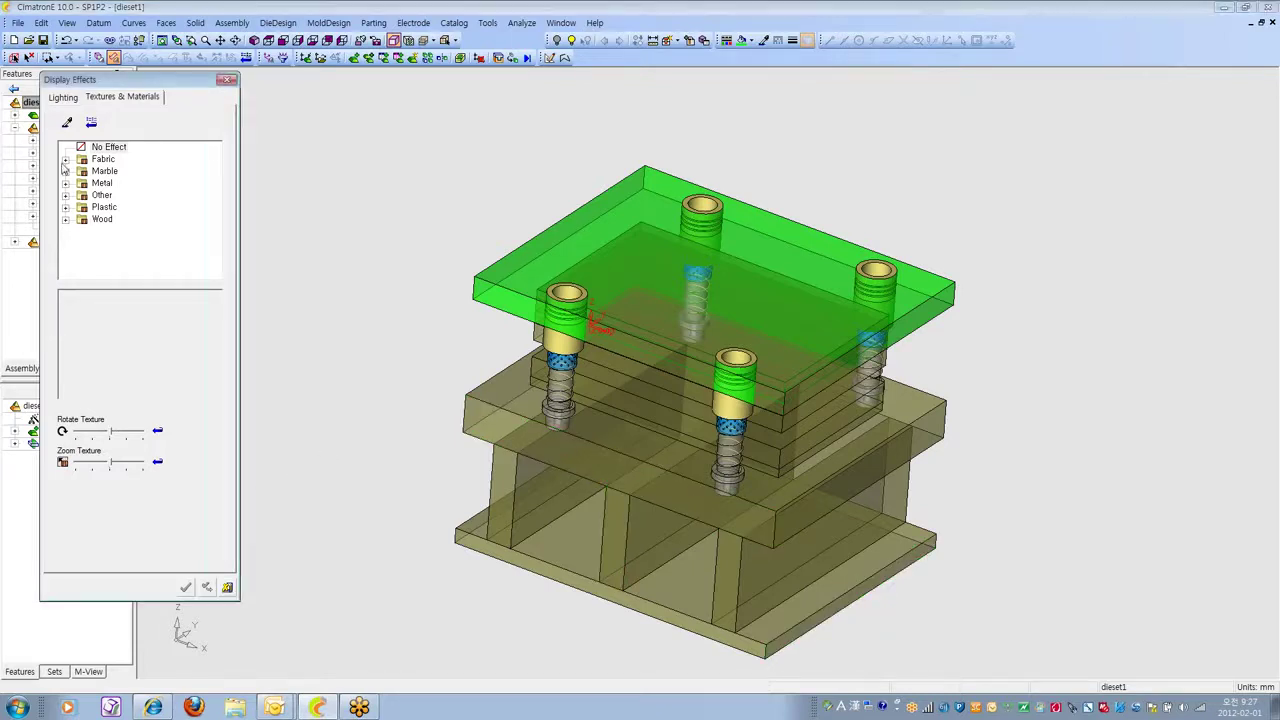
left_click(65, 160)
left_click(128, 171)
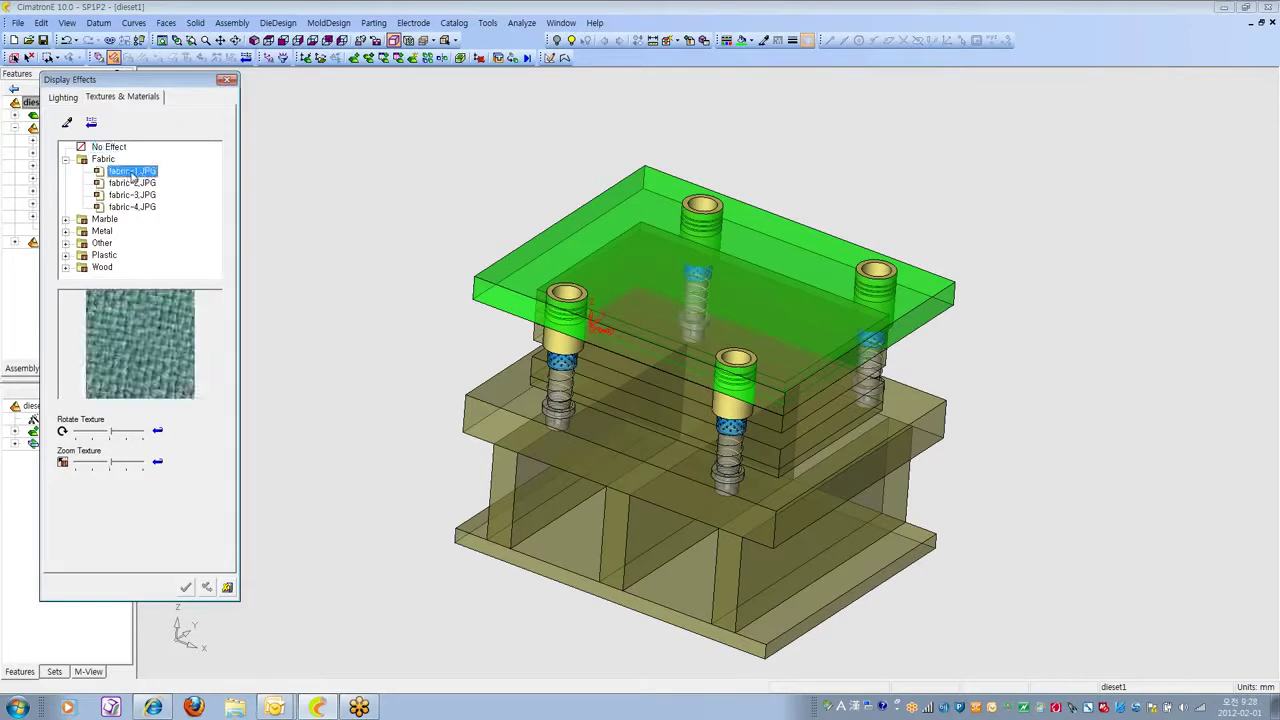
left_click(138, 184)
left_click(140, 195)
left_click(140, 207)
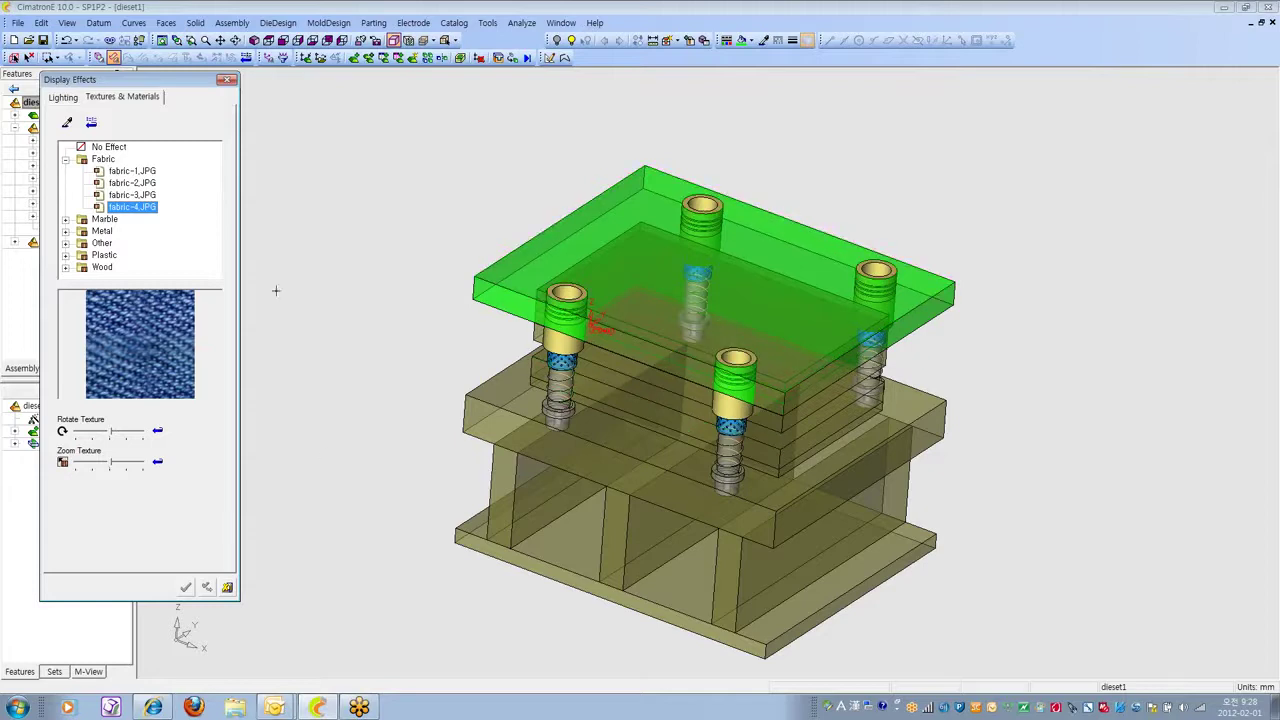
Compare the Lighting settings with Textures & Materials once more and close Display Effects without applying a texture.
left_click(70, 100)
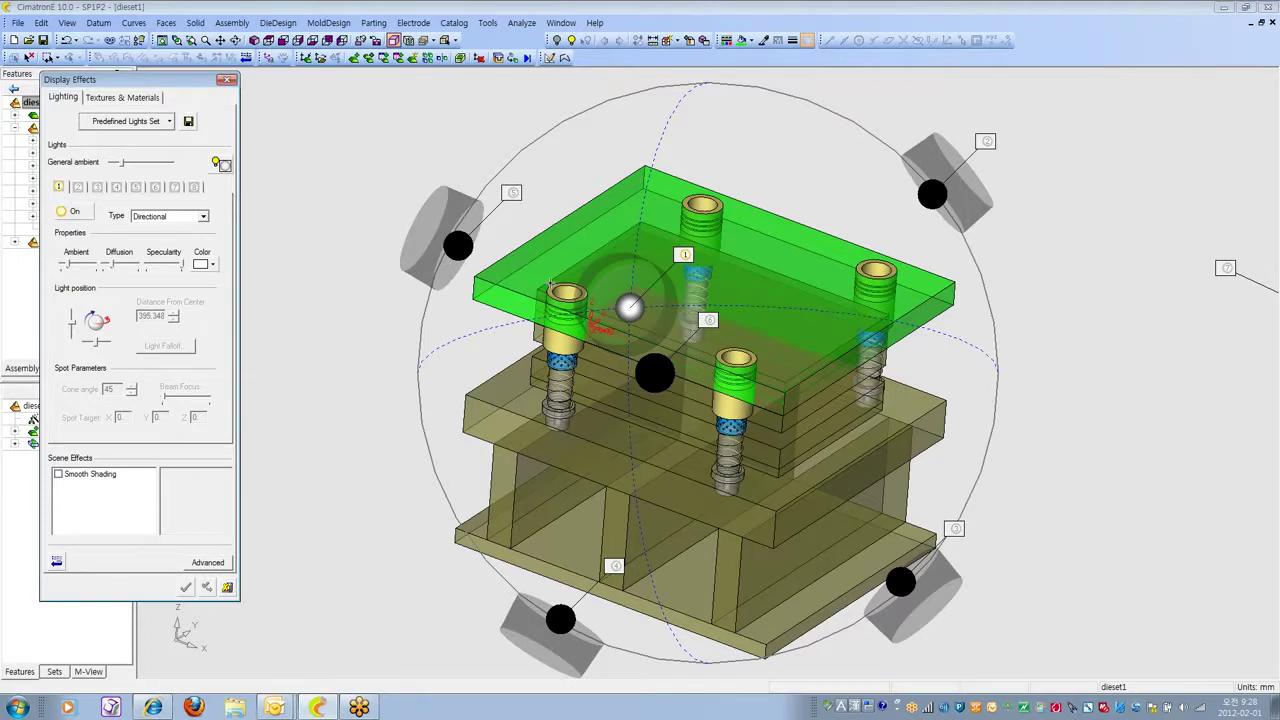
left_click(142, 97)
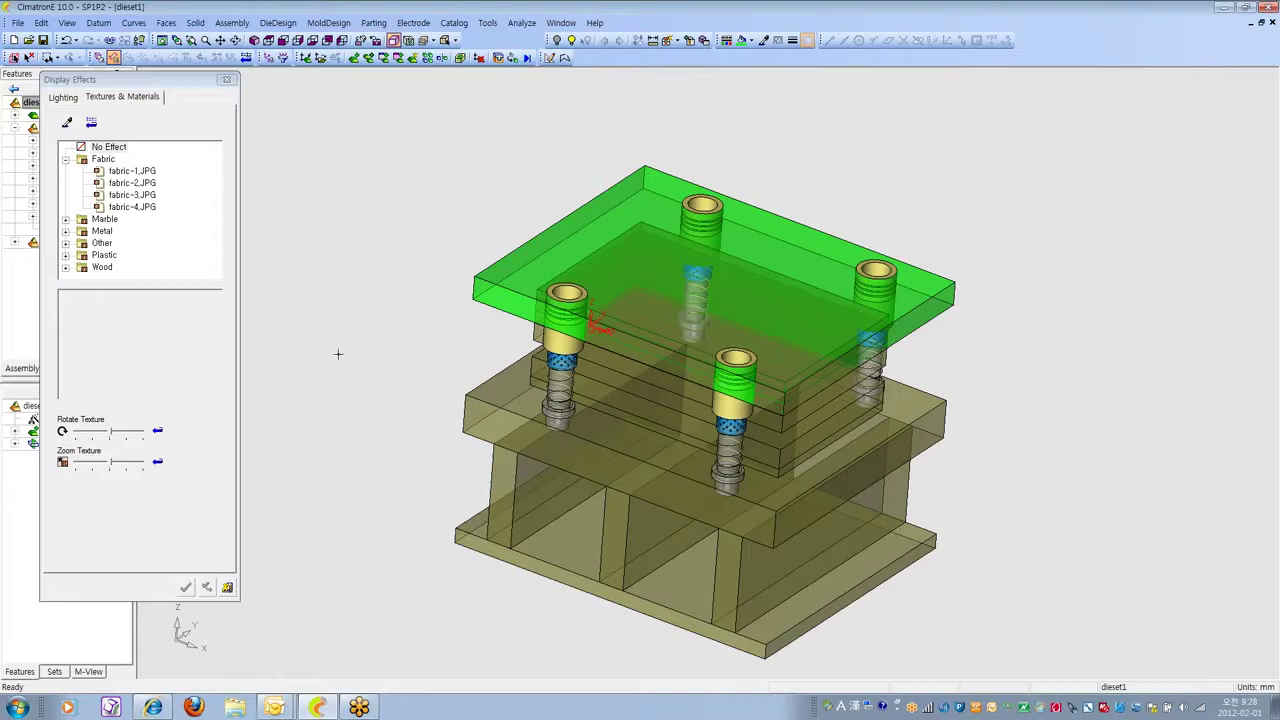
left_click(228, 588)
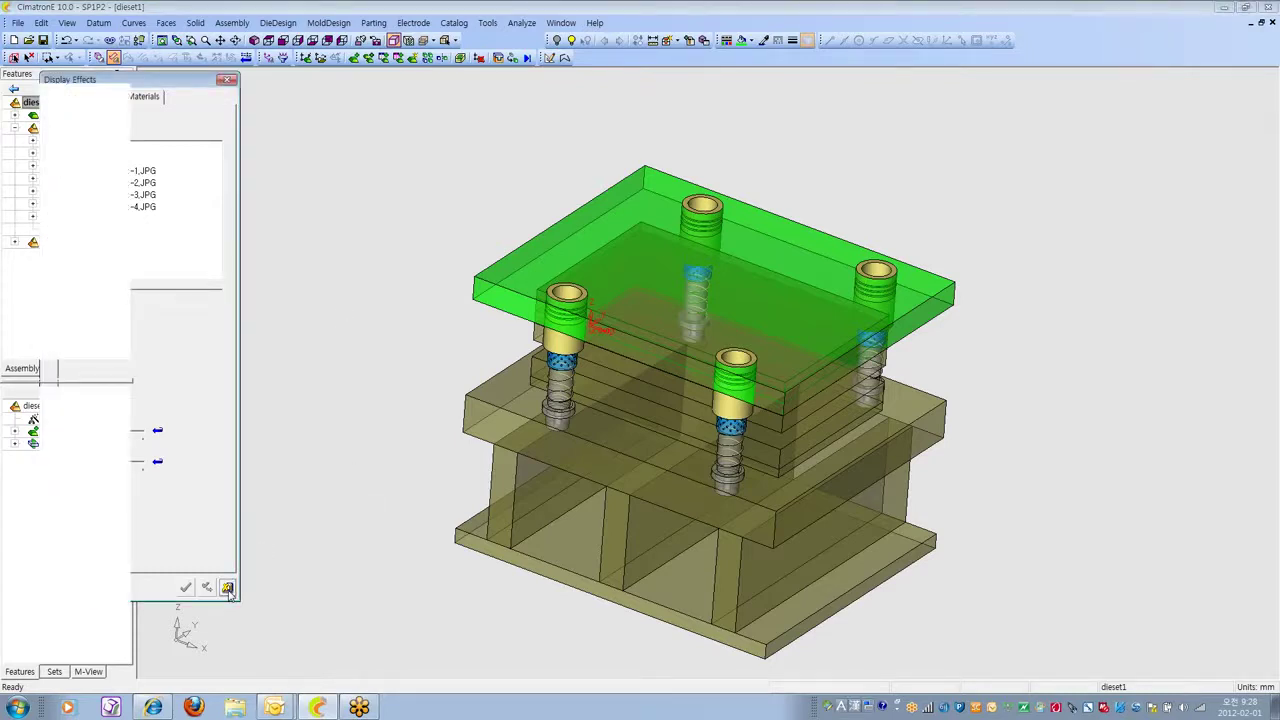
left_click(66, 22)
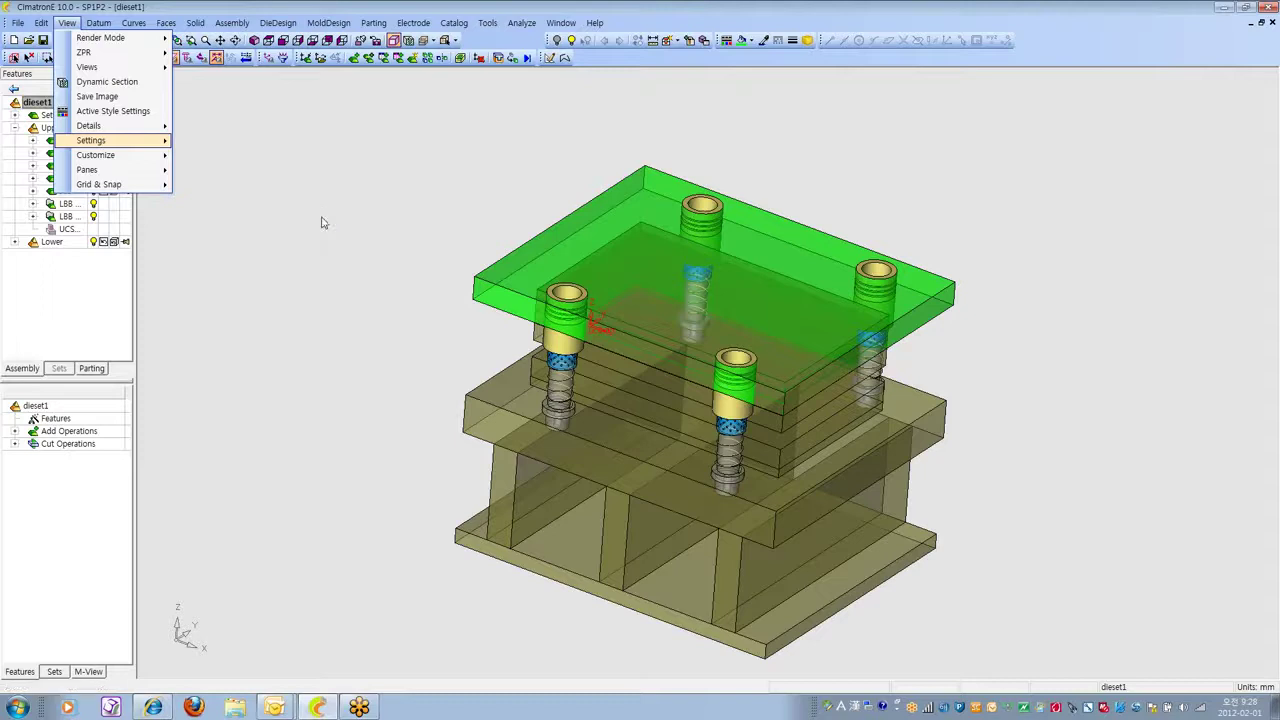
left_click(323, 214)
left_click(66, 22)
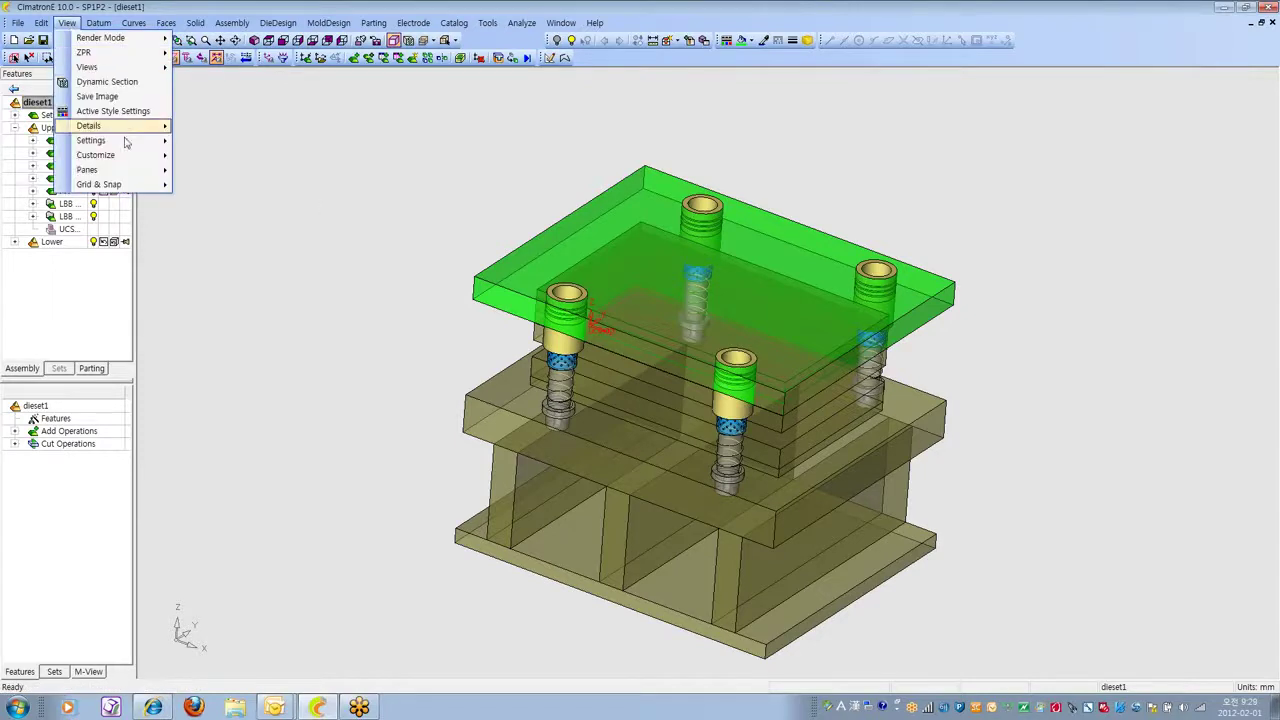
mouse_move(159, 147)
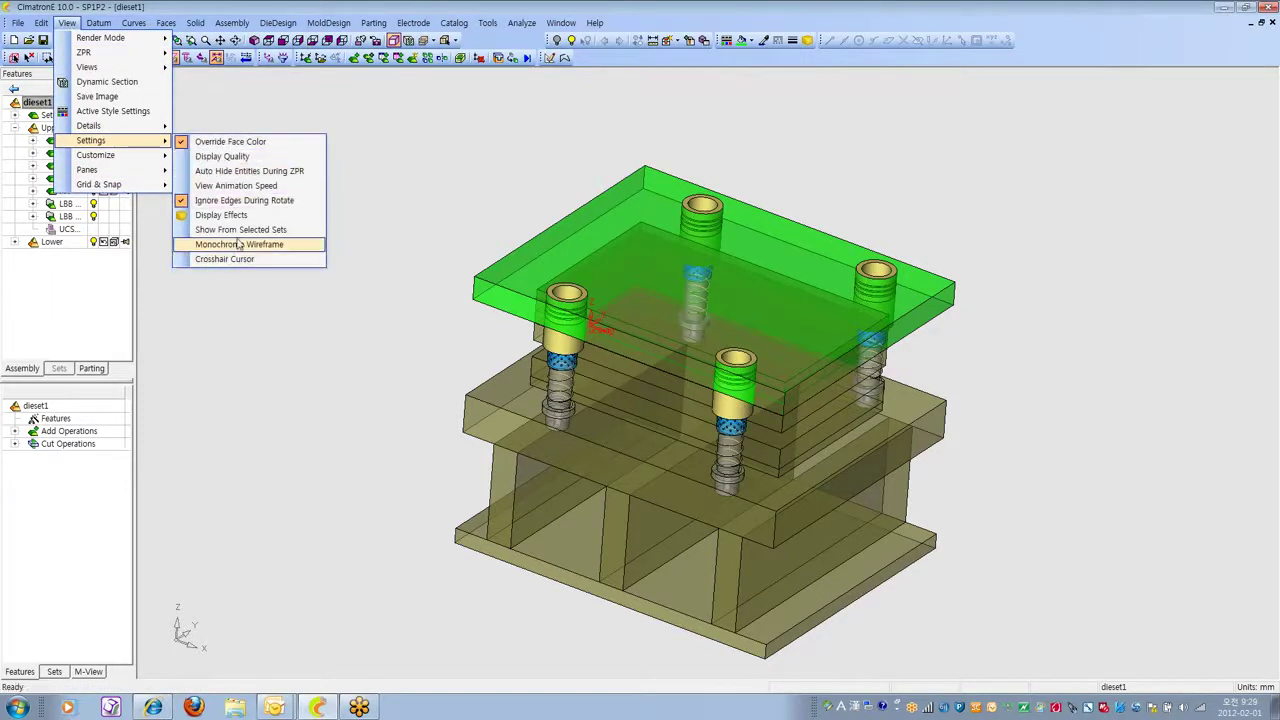
left_click(320, 259)
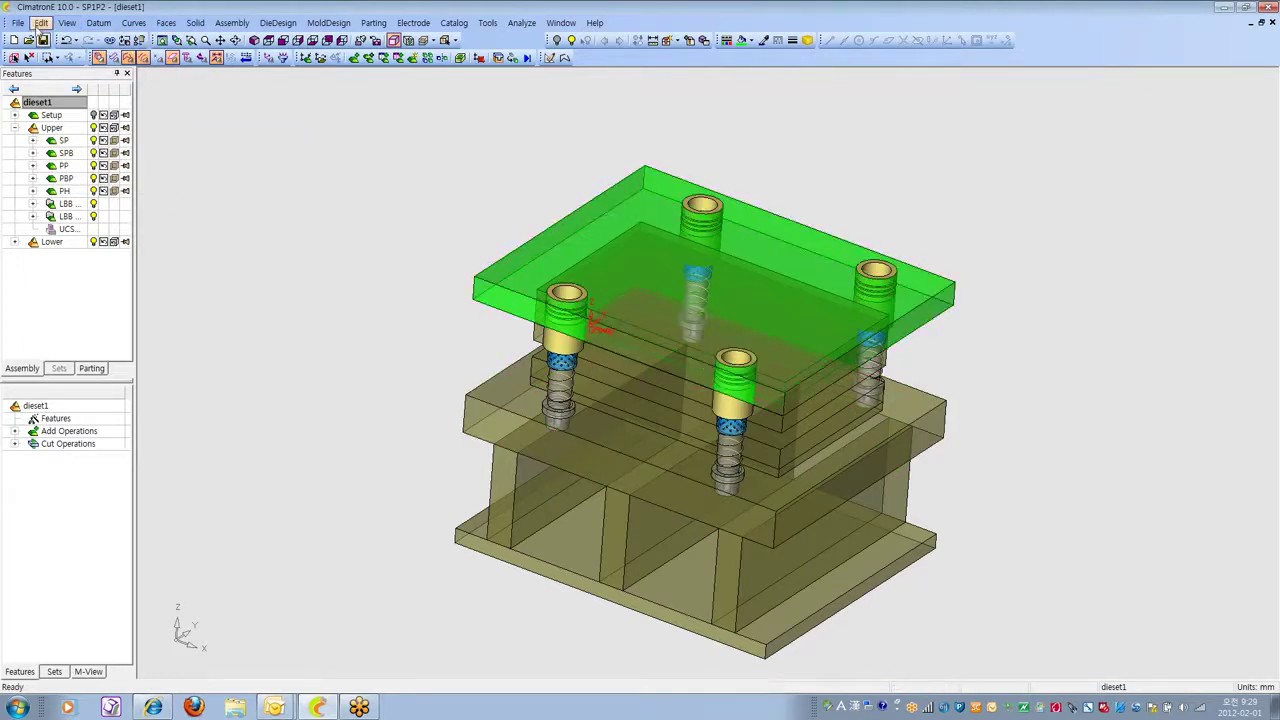
Open the PH component of the Upper assembly on its own and show the whole plate in an angled view.
right_click(66, 191)
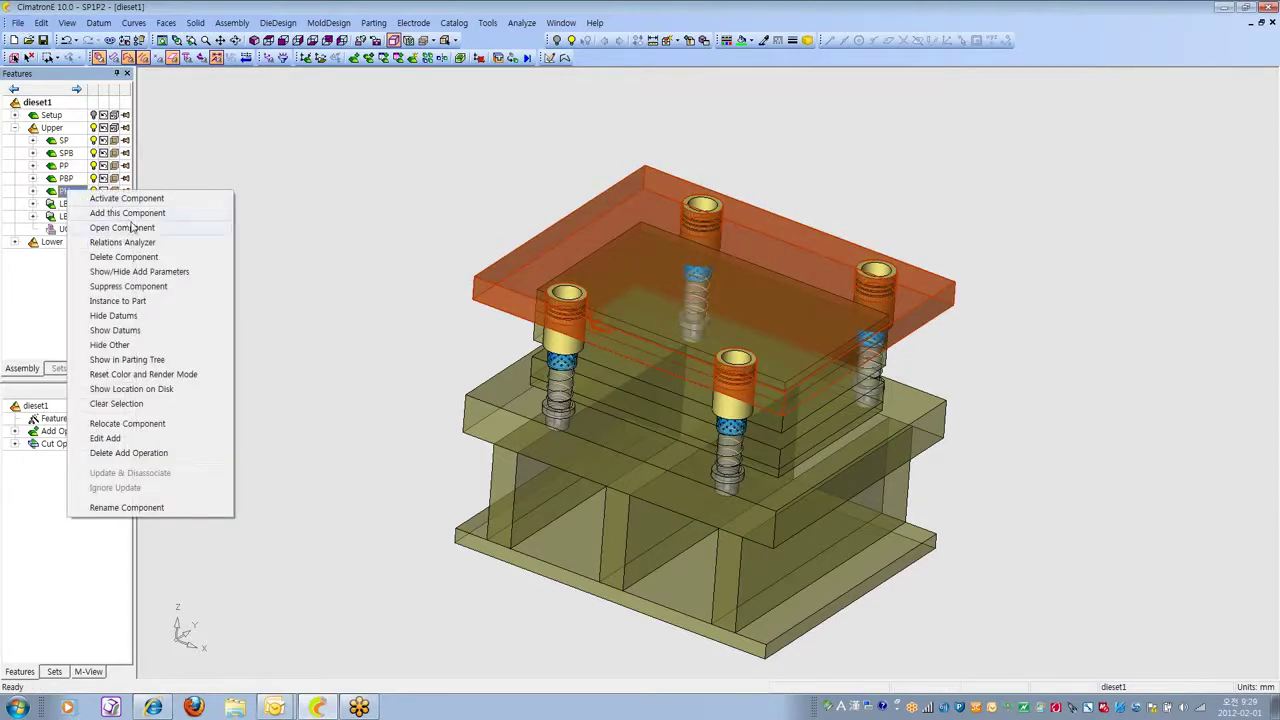
left_click(133, 229)
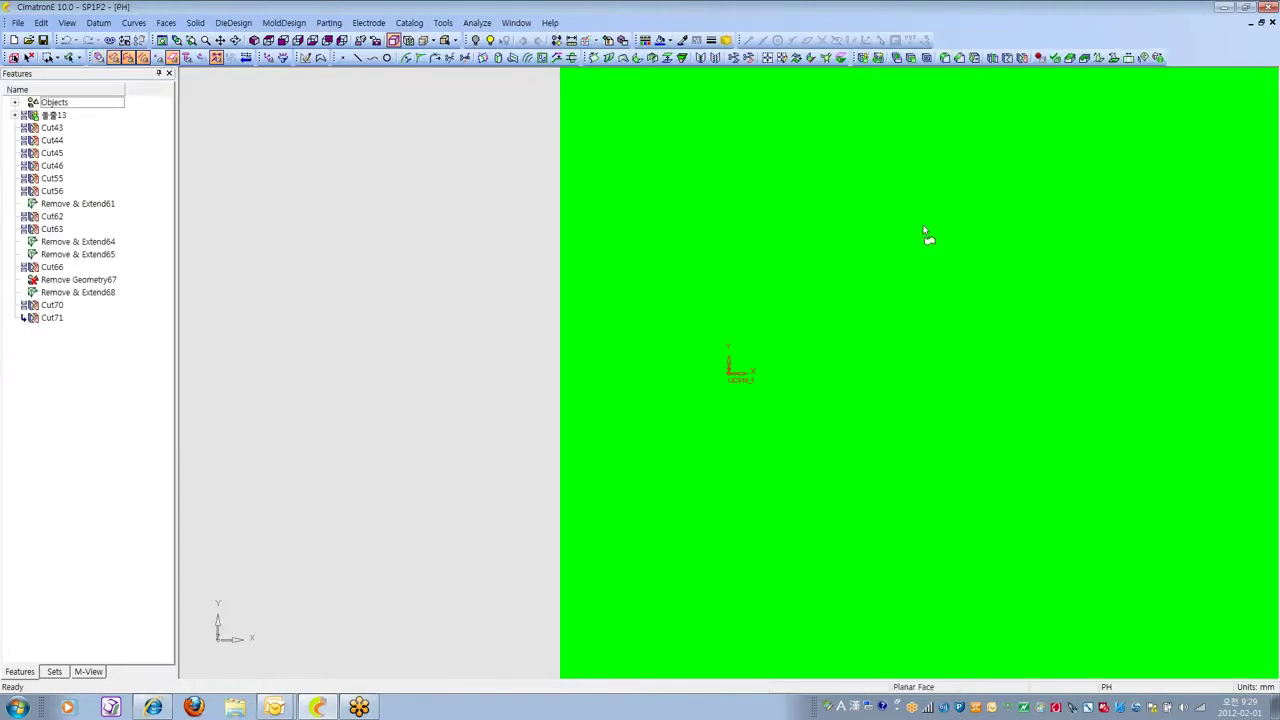
right_click_drag(924, 230, 782, 295, "ctrl")
middle_click_drag(782, 295, 477, 420, "ctrl")
left_click_drag(477, 420, 563, 374, "ctrl")
middle_click_drag(563, 374, 626, 294, "ctrl")
right_click_drag(626, 294, 668, 232, "ctrl")
left_click_drag(668, 232, 657, 323, "ctrl")
middle_click_drag(657, 323, 784, 289, "ctrl")
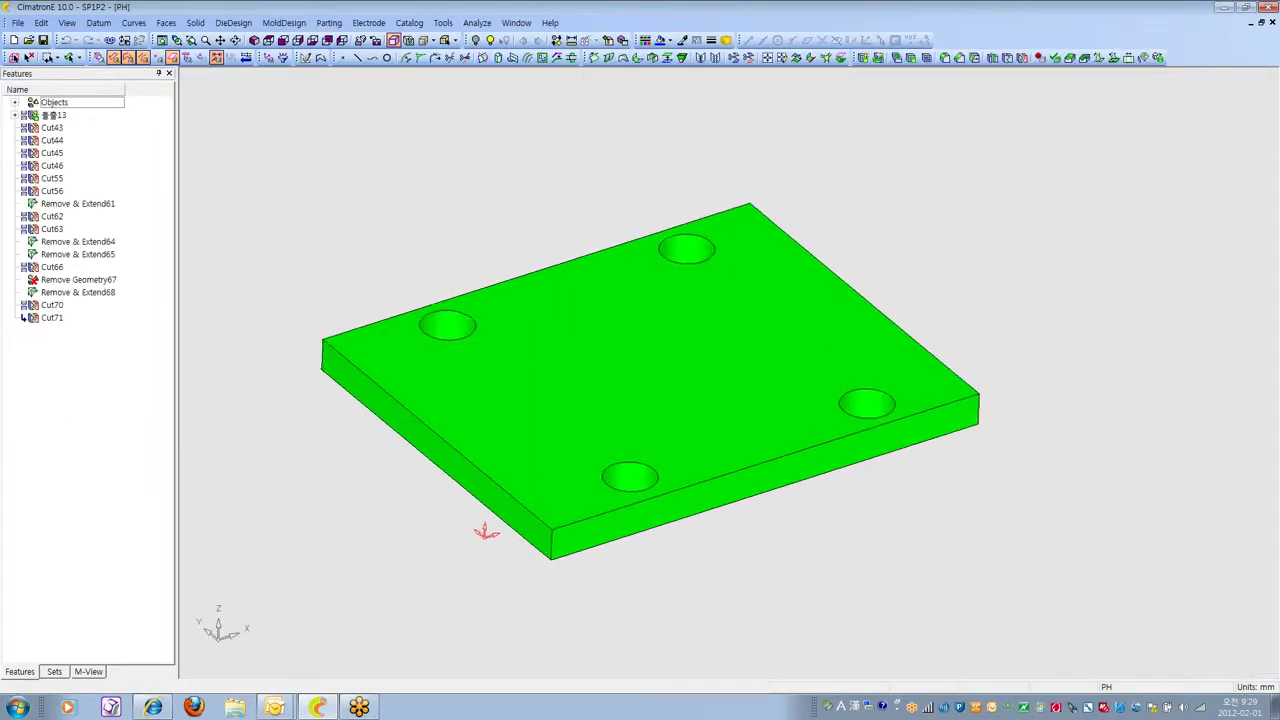
right_click_drag(784, 289, 782, 354, "ctrl")
Create a By Selection set from the plate's four cylindrical hole faces, and check it by hiding and showing it again.
left_click(54, 671)
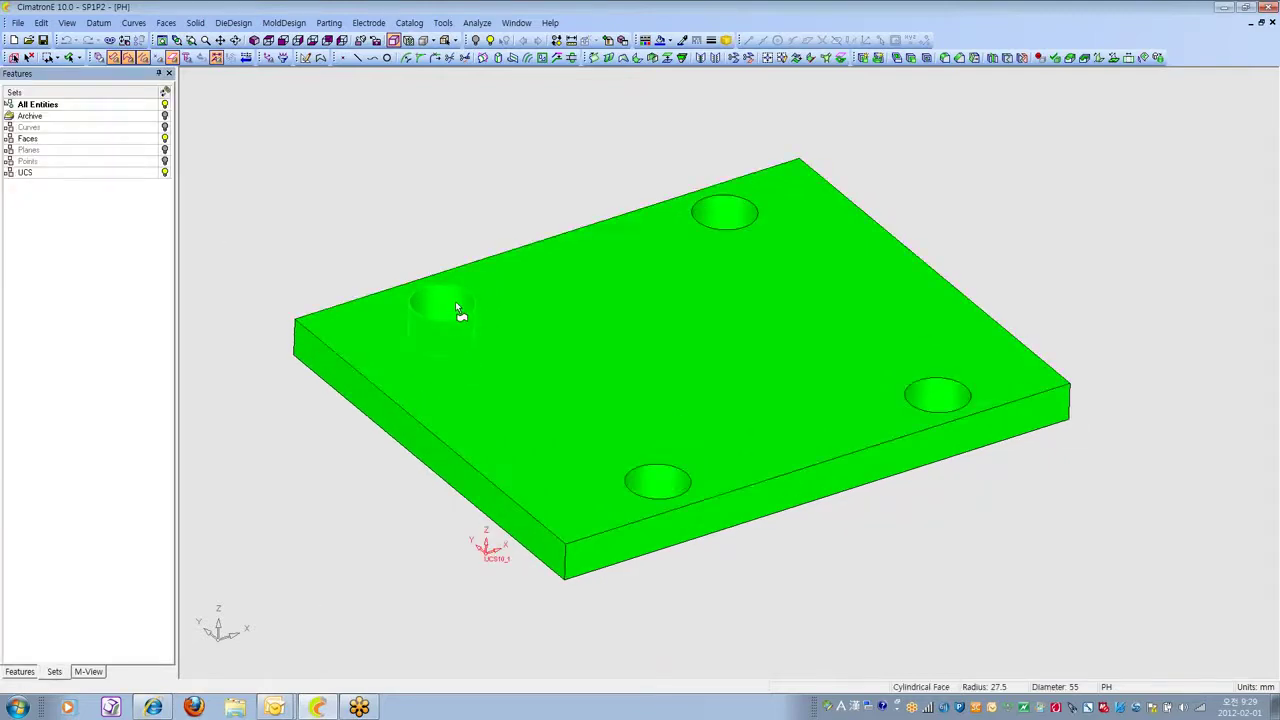
left_click(459, 312)
left_click(716, 212)
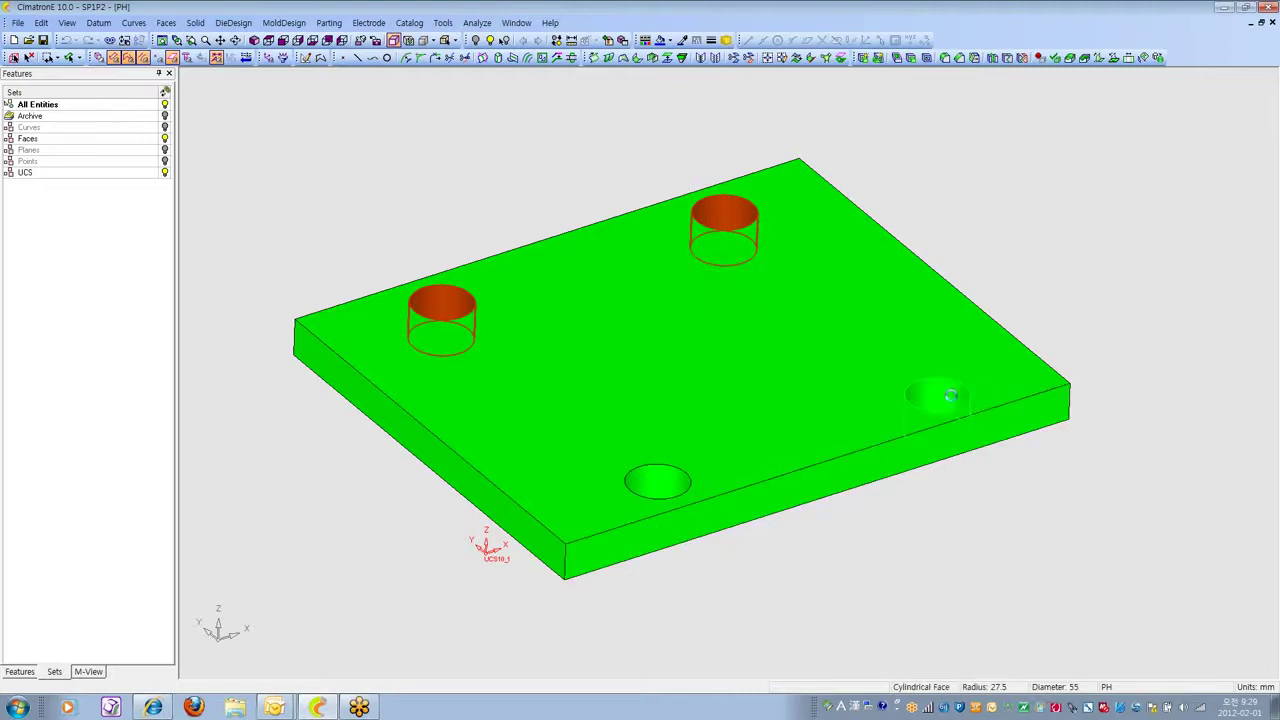
left_click(951, 396)
right_click(66, 226)
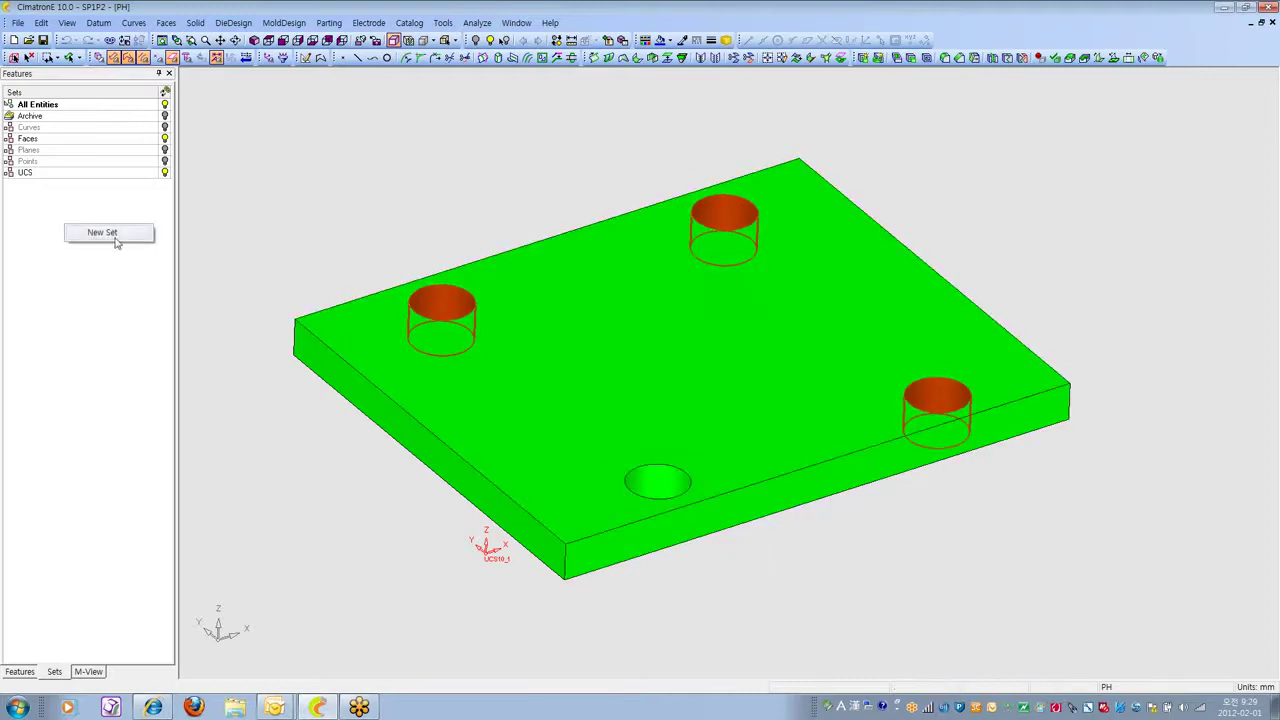
left_click(115, 238)
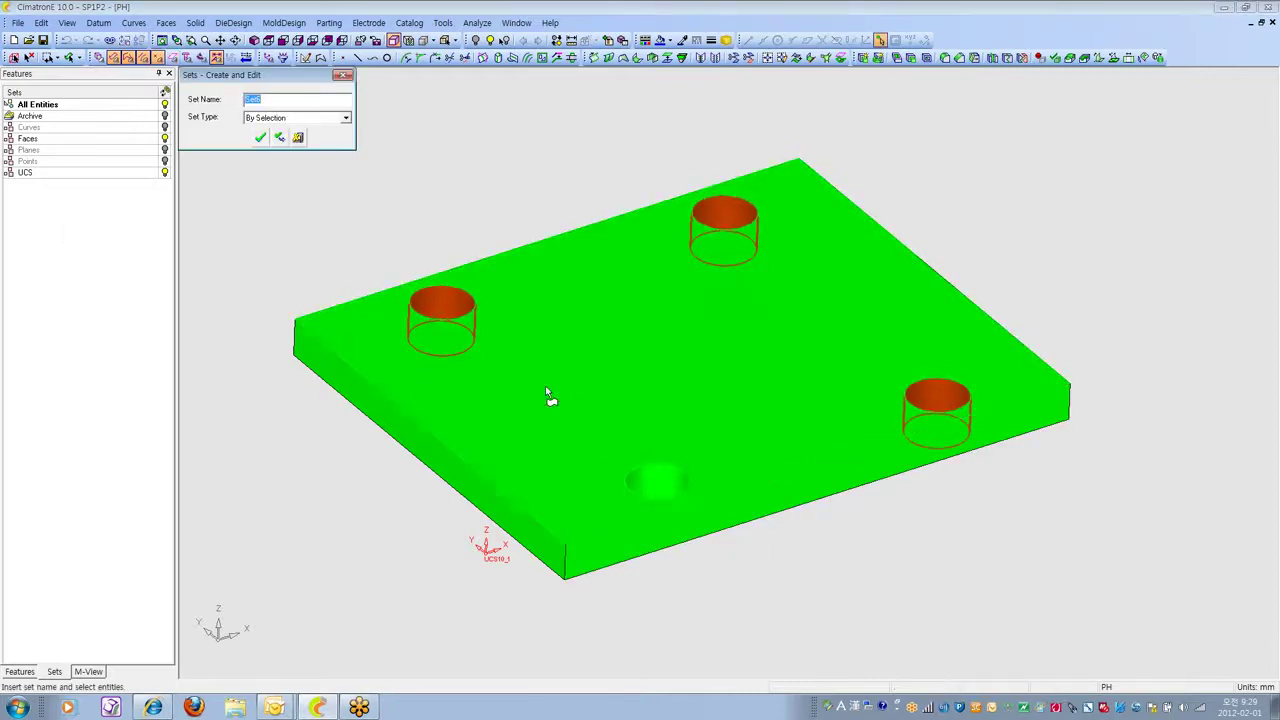
left_click(664, 492)
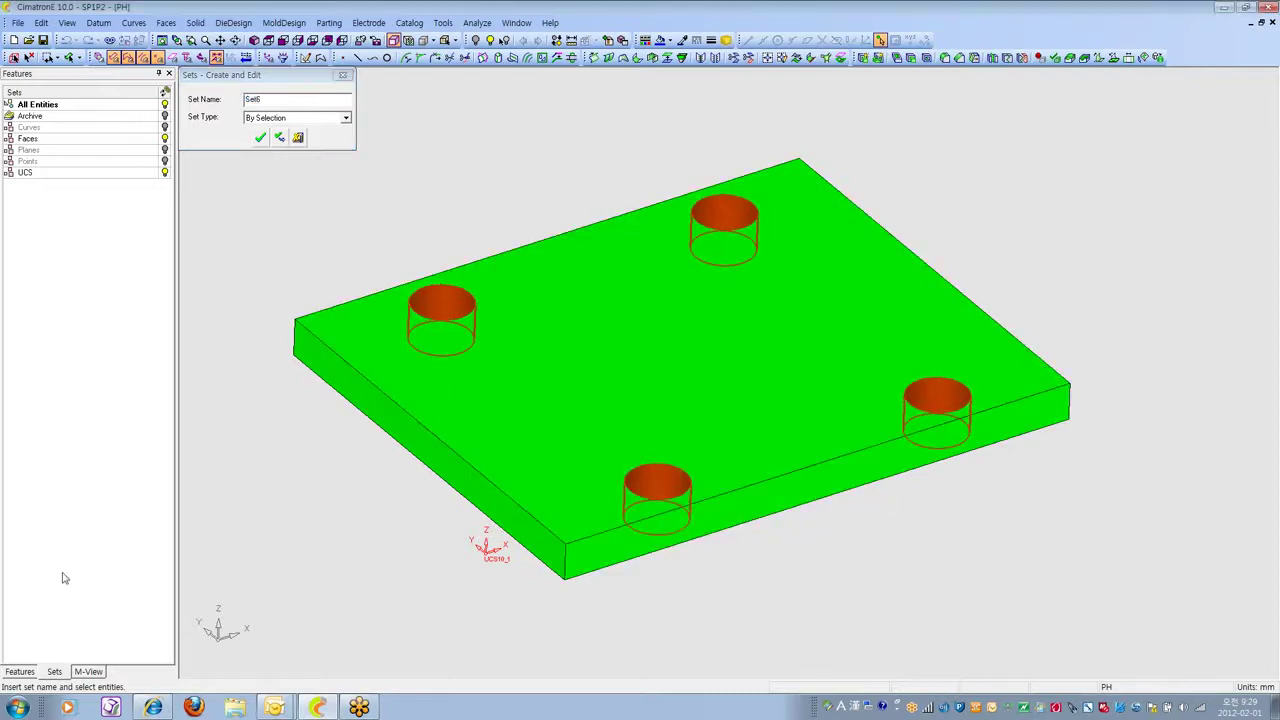
left_click(259, 137)
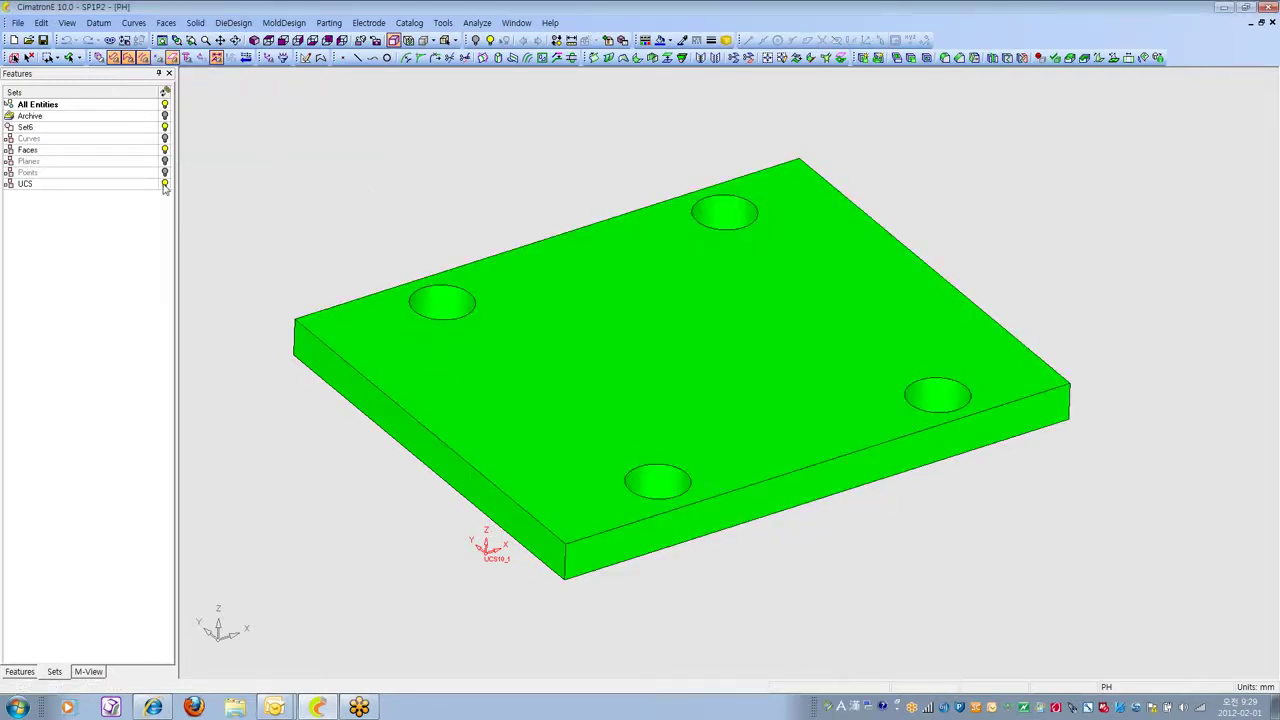
left_click(166, 128)
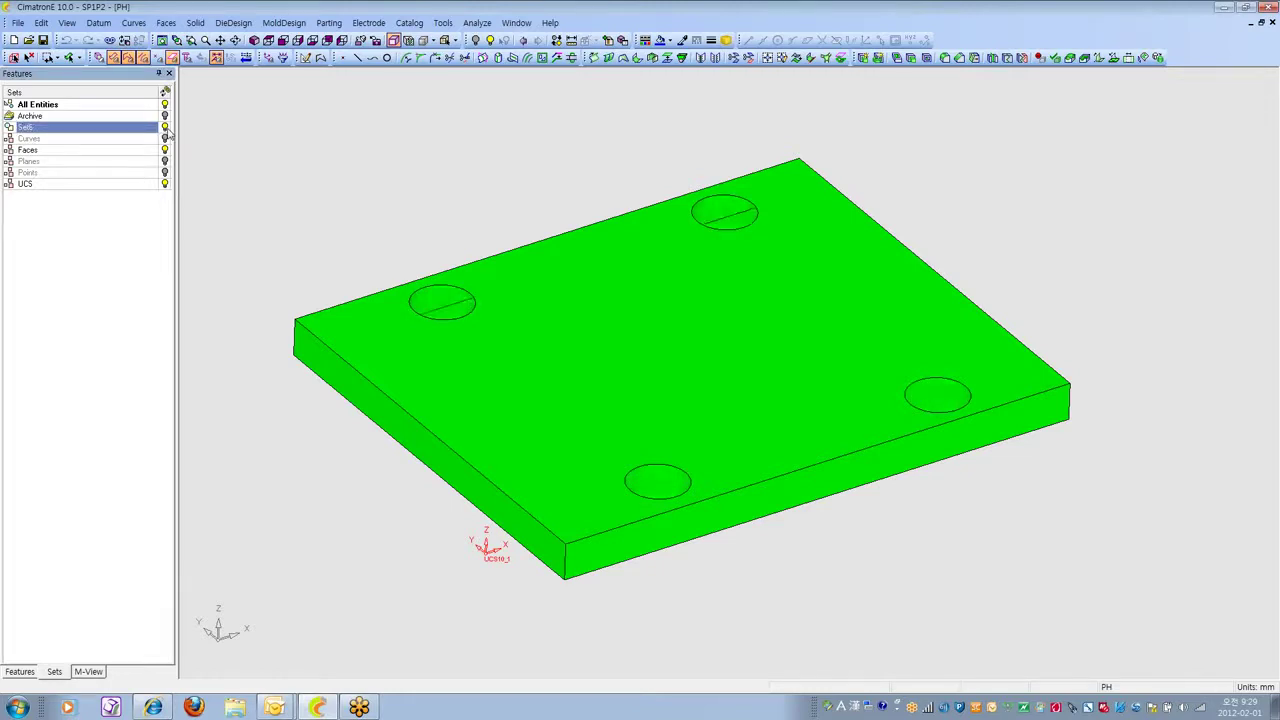
left_click(166, 128)
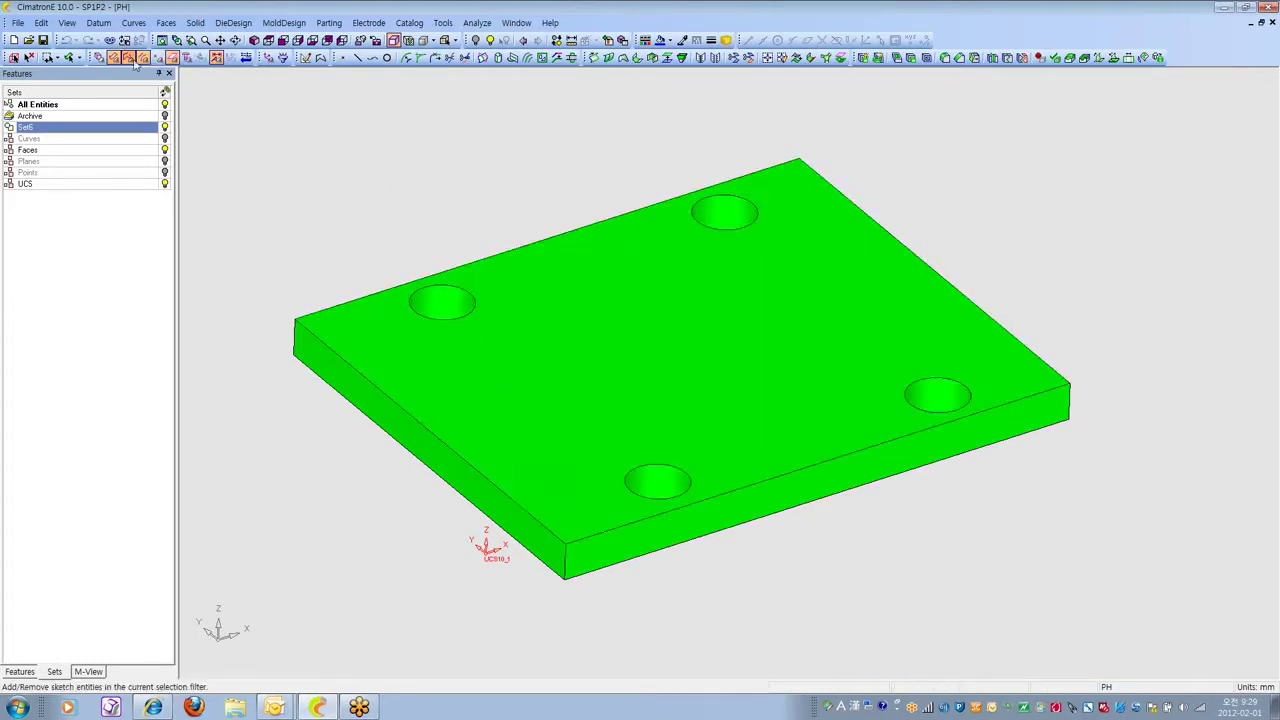
left_click(66, 22)
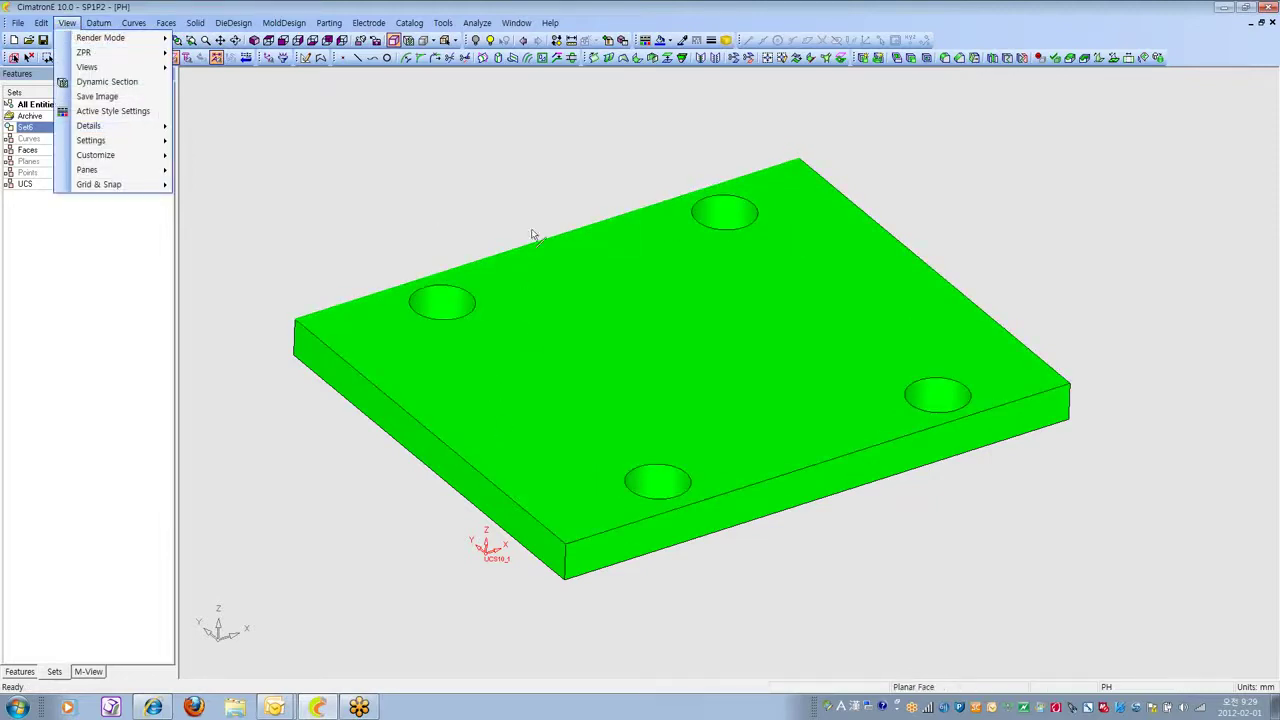
mouse_move(132, 142)
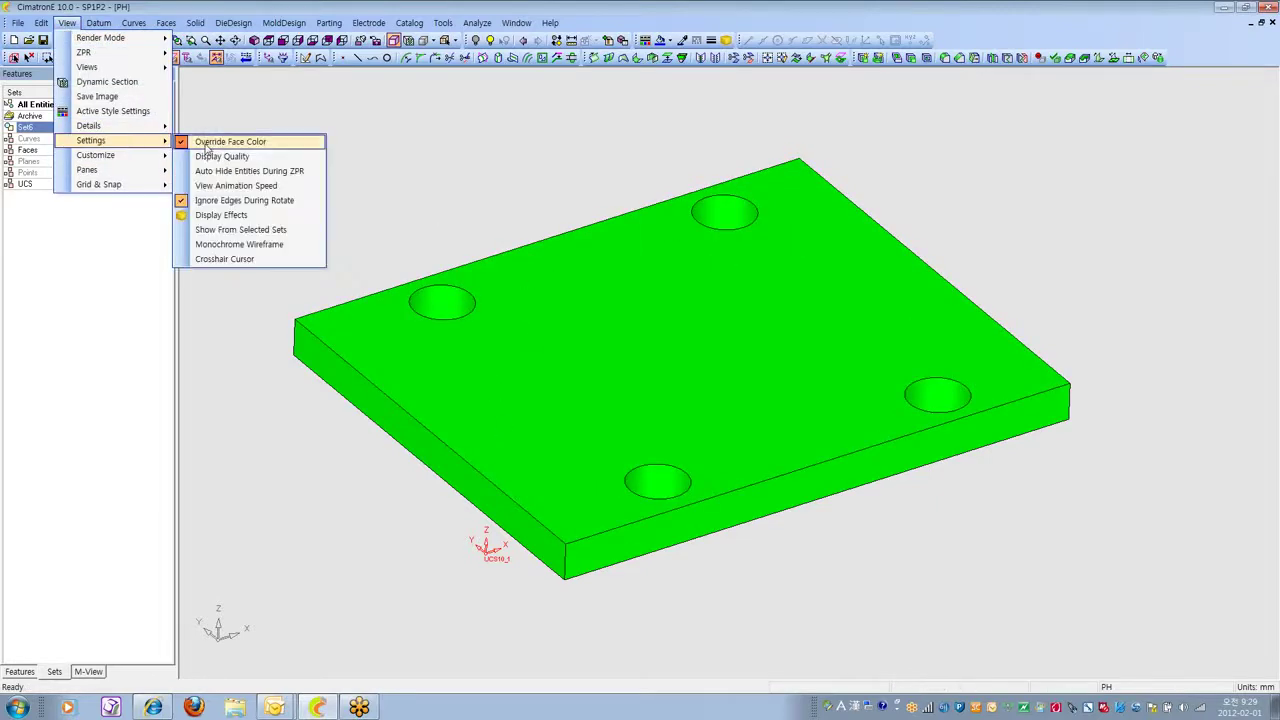
key("Escape")
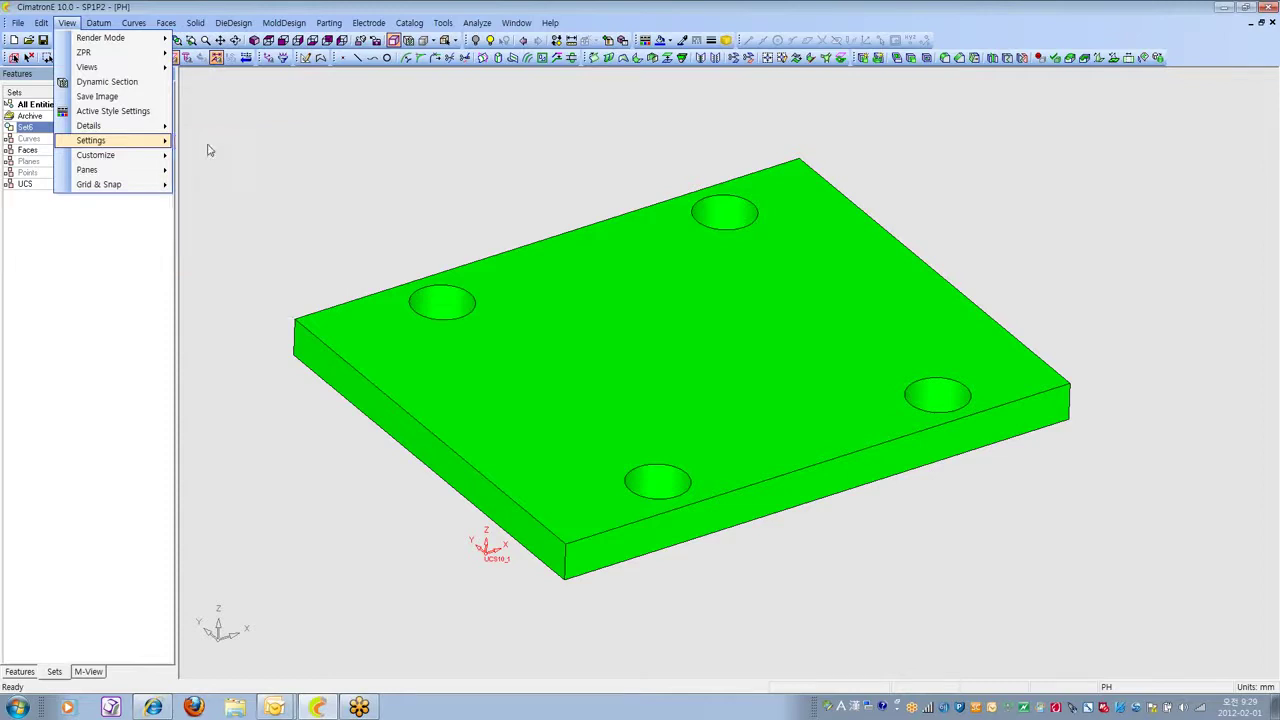
key("Escape")
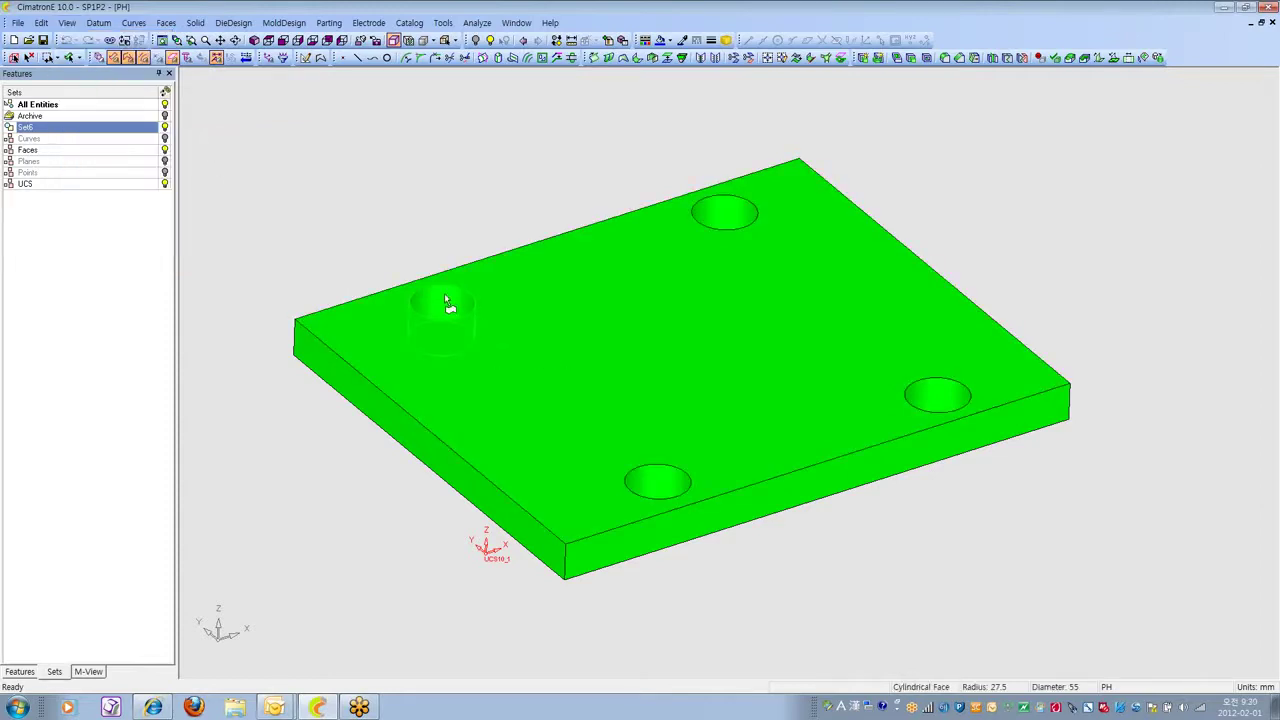
Color the plate's four cylindrical hole faces blue.
left_click(444, 293)
left_click(727, 209)
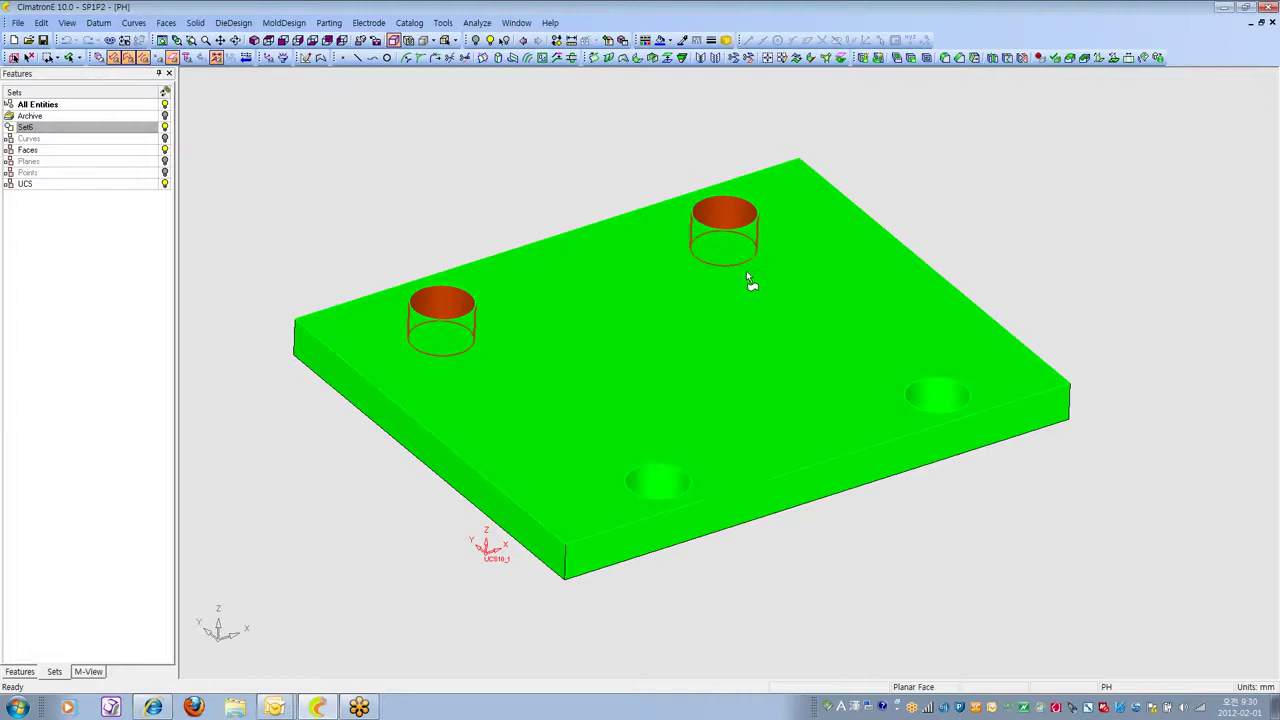
left_click(930, 392)
left_click(653, 487)
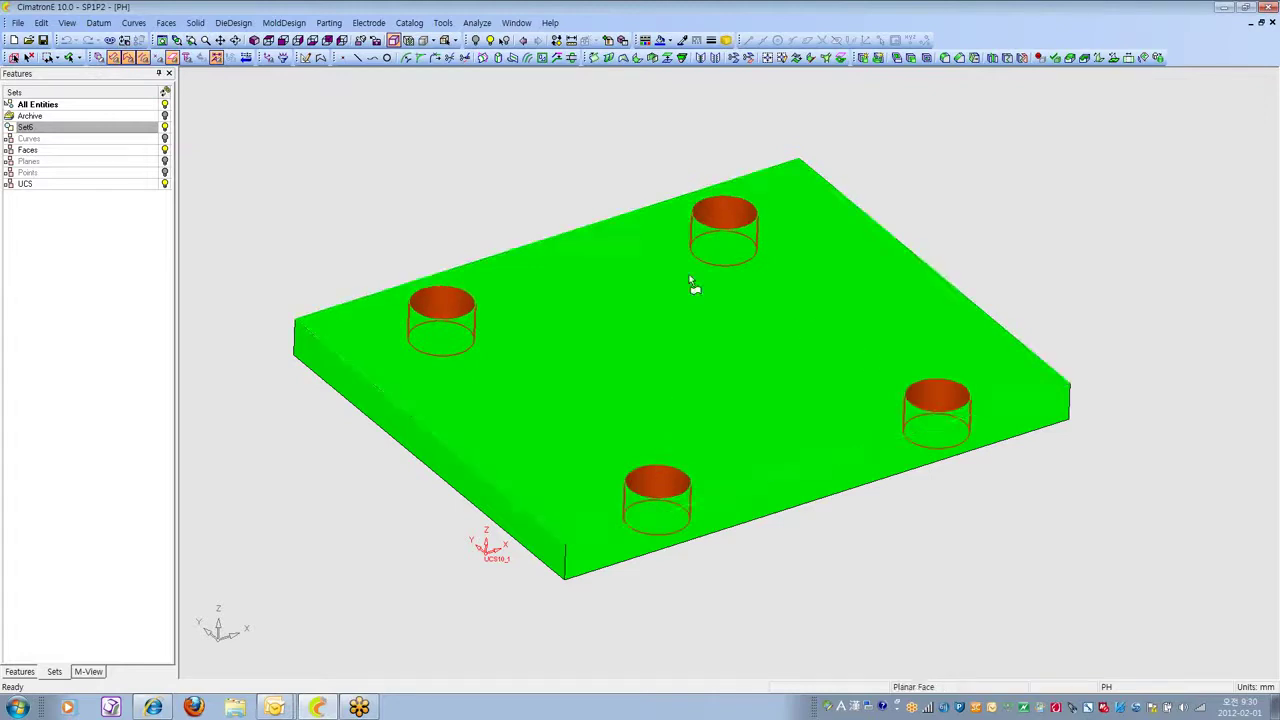
left_click(660, 41)
right_click_drag(586, 177, 446, 242, "ctrl")
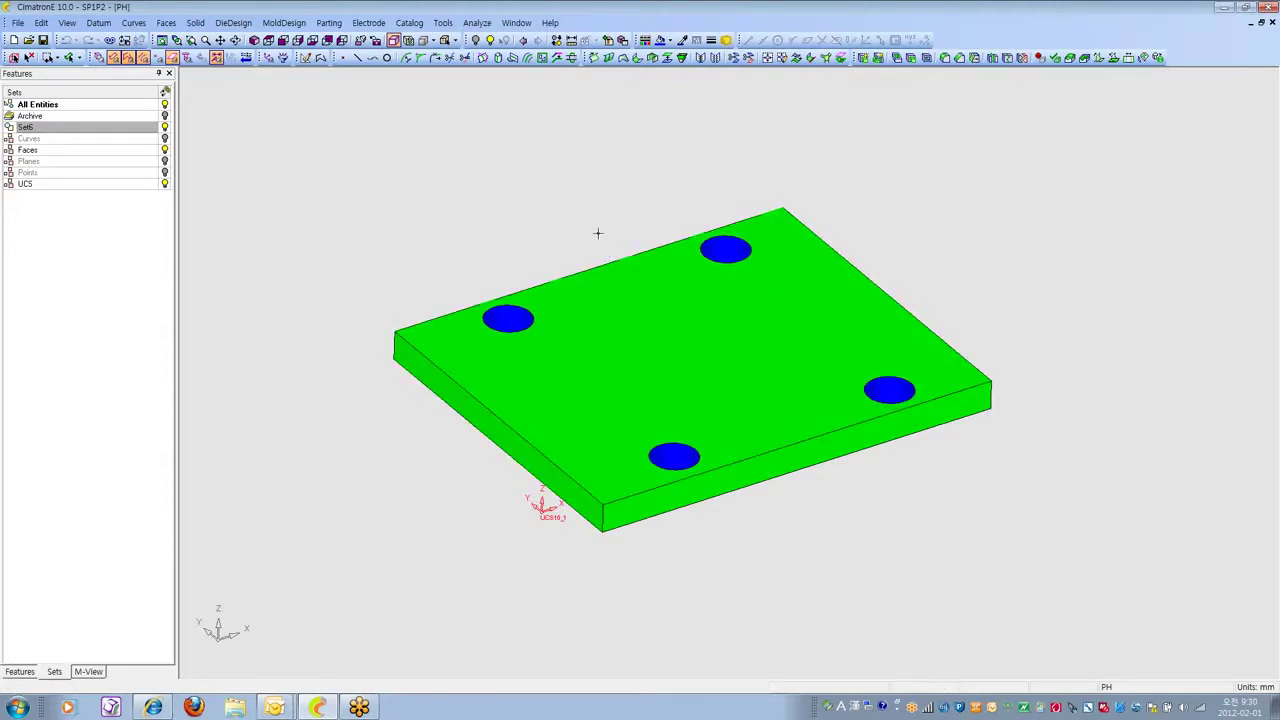
Color the whole plate body dark olive, leaving the four hole faces blue.
left_click(670, 40)
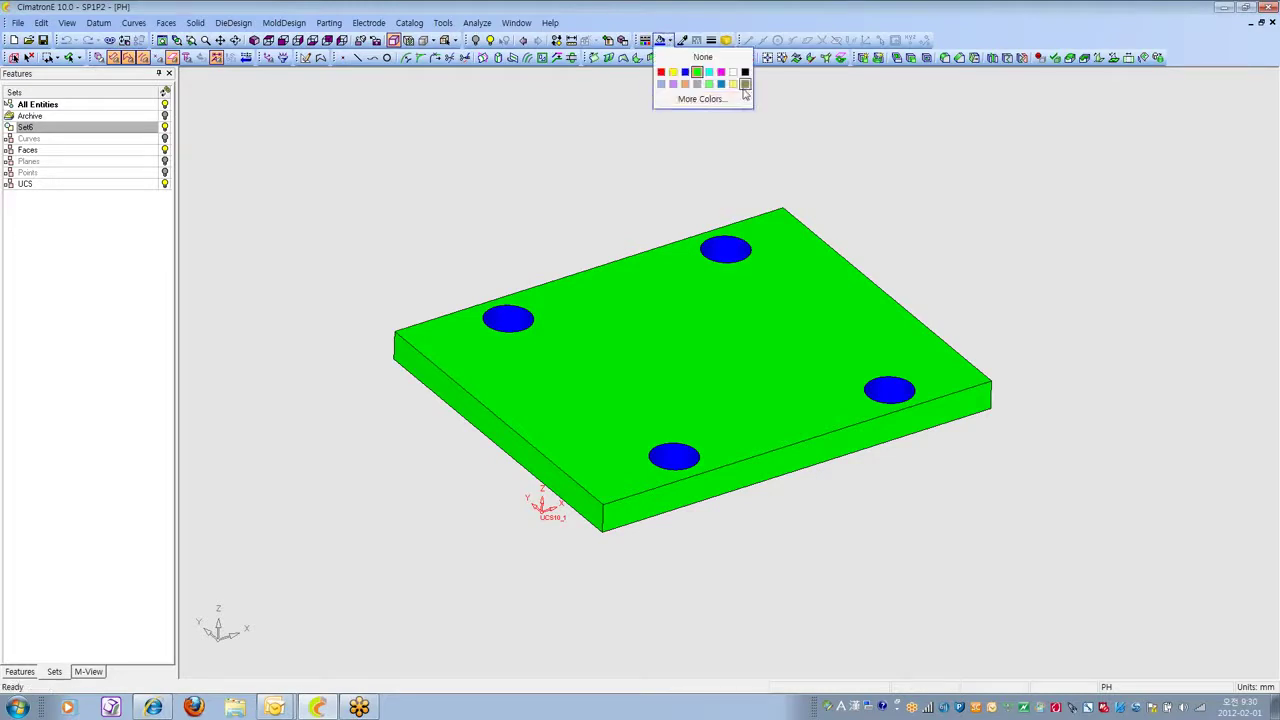
left_click(749, 86)
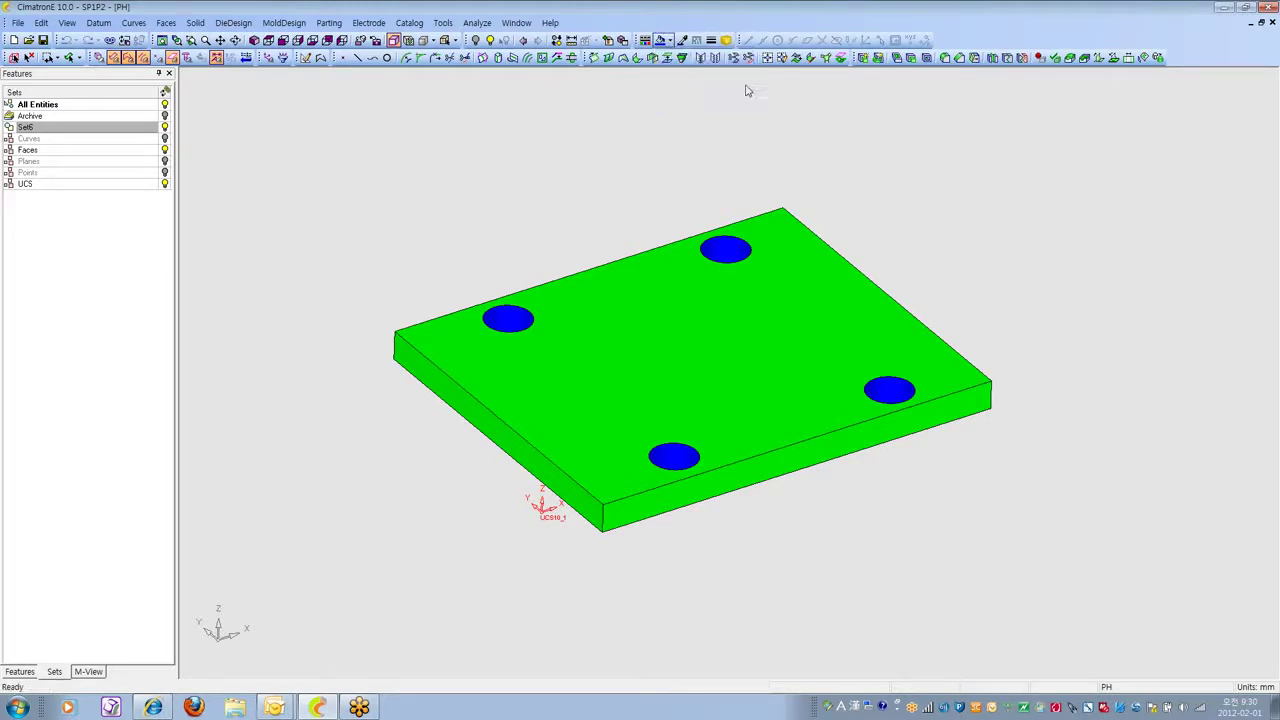
left_click(99, 58)
left_click_drag(376, 165, 1122, 632)
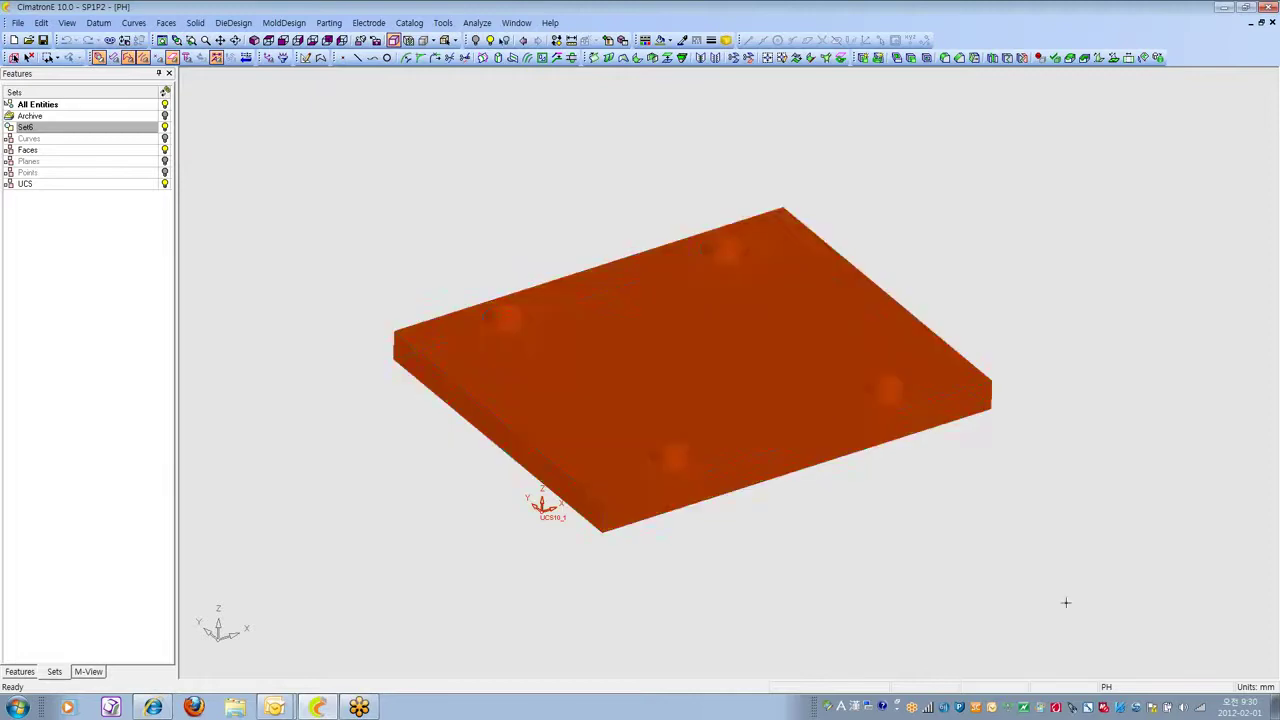
left_click(663, 42)
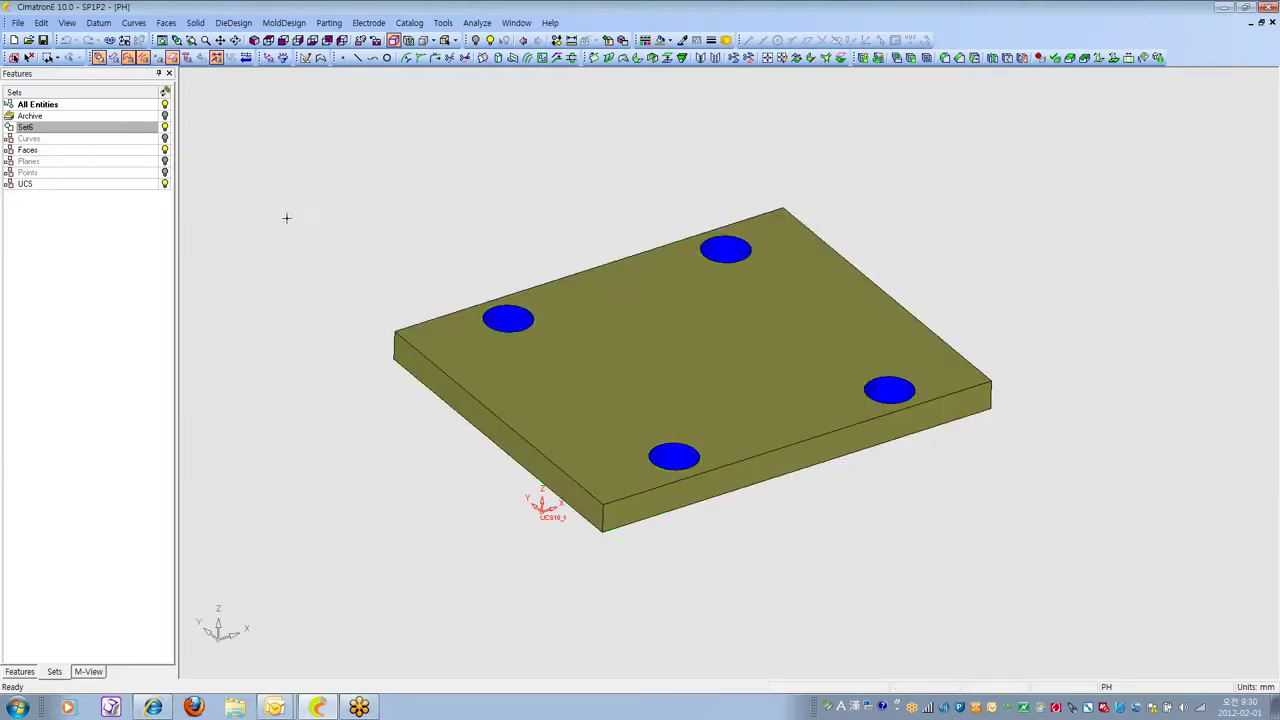
scroll(600, 441, "up", 2)
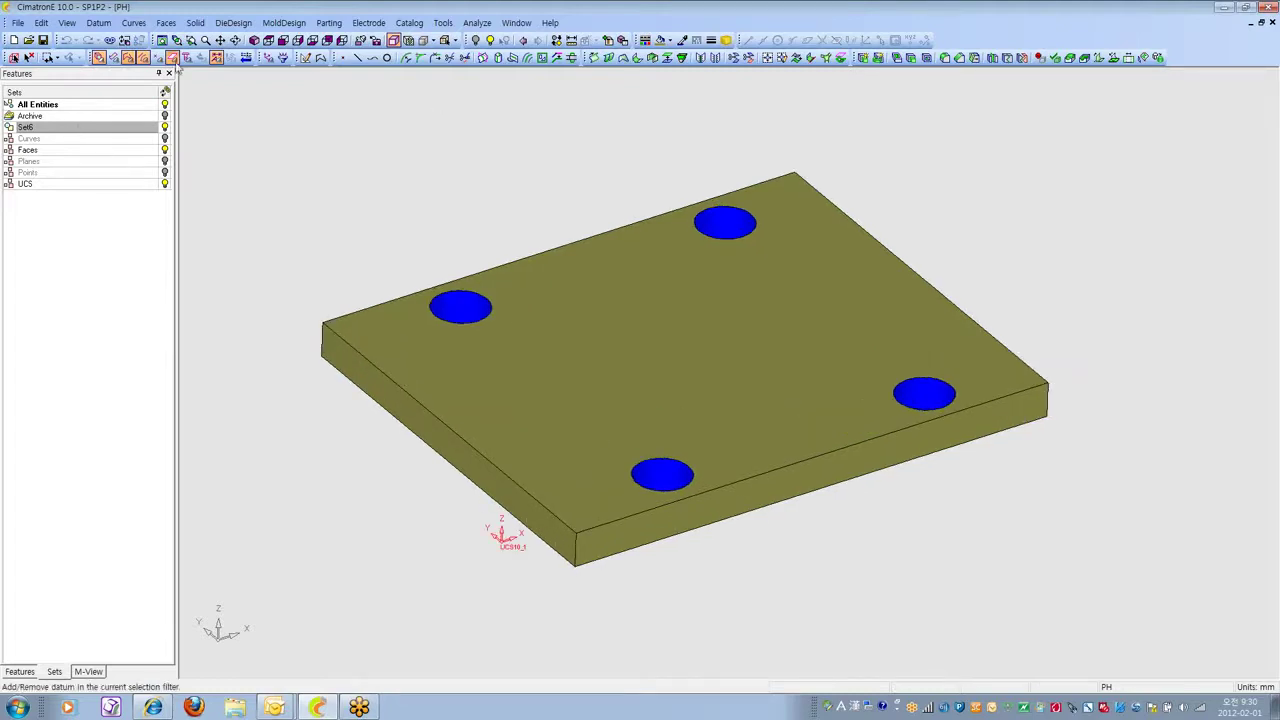
Review the view Settings options and toggle the display between visible and hidden entities with Show From Selected Sets off.
left_click(72, 24)
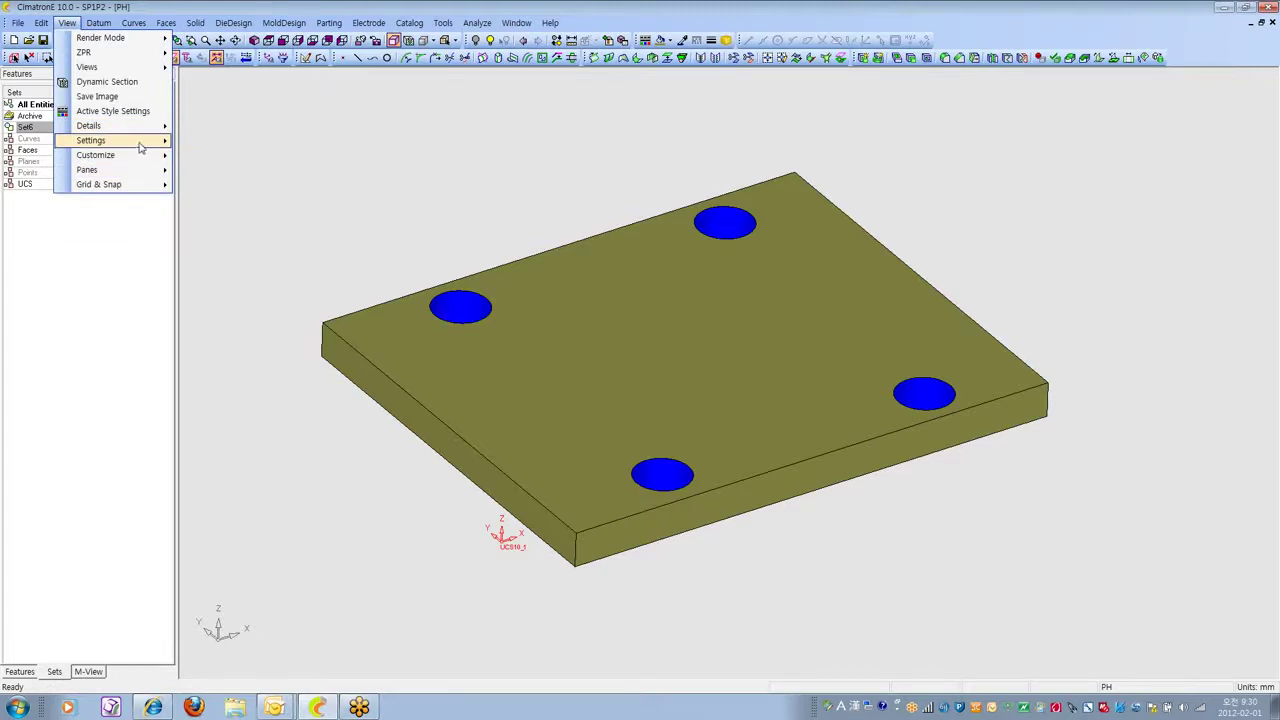
mouse_move(143, 148)
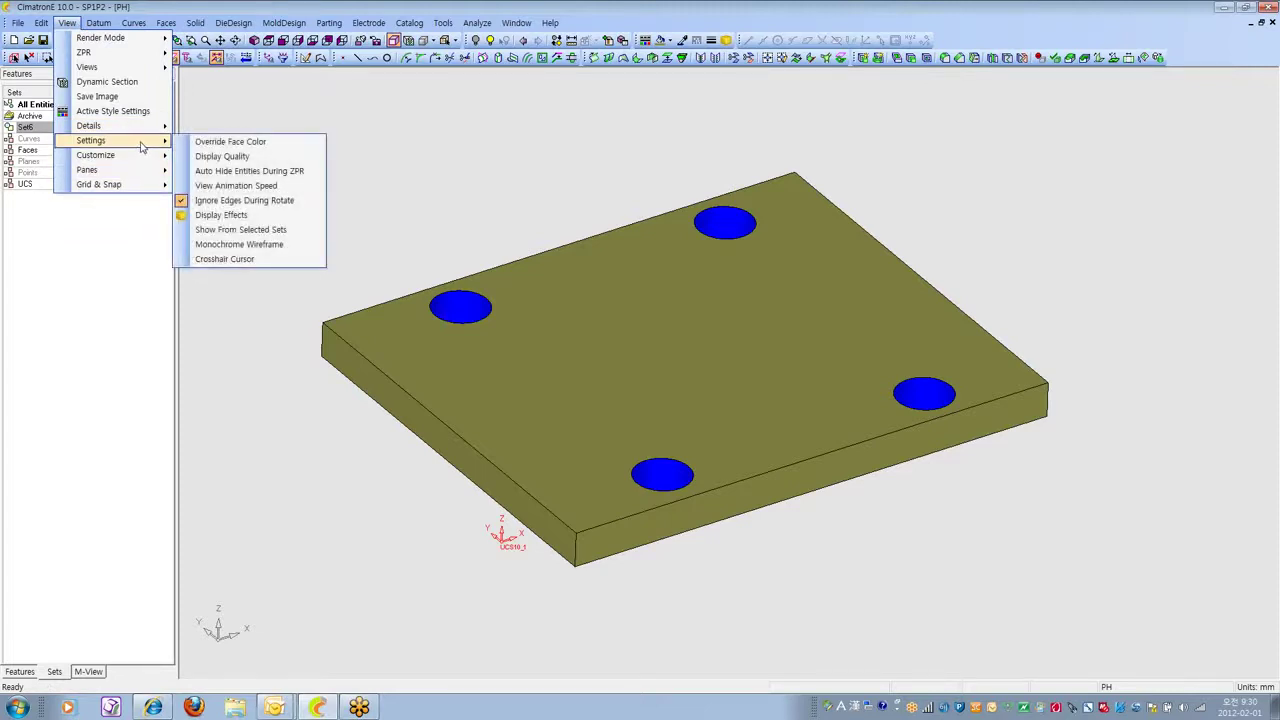
left_click(262, 244)
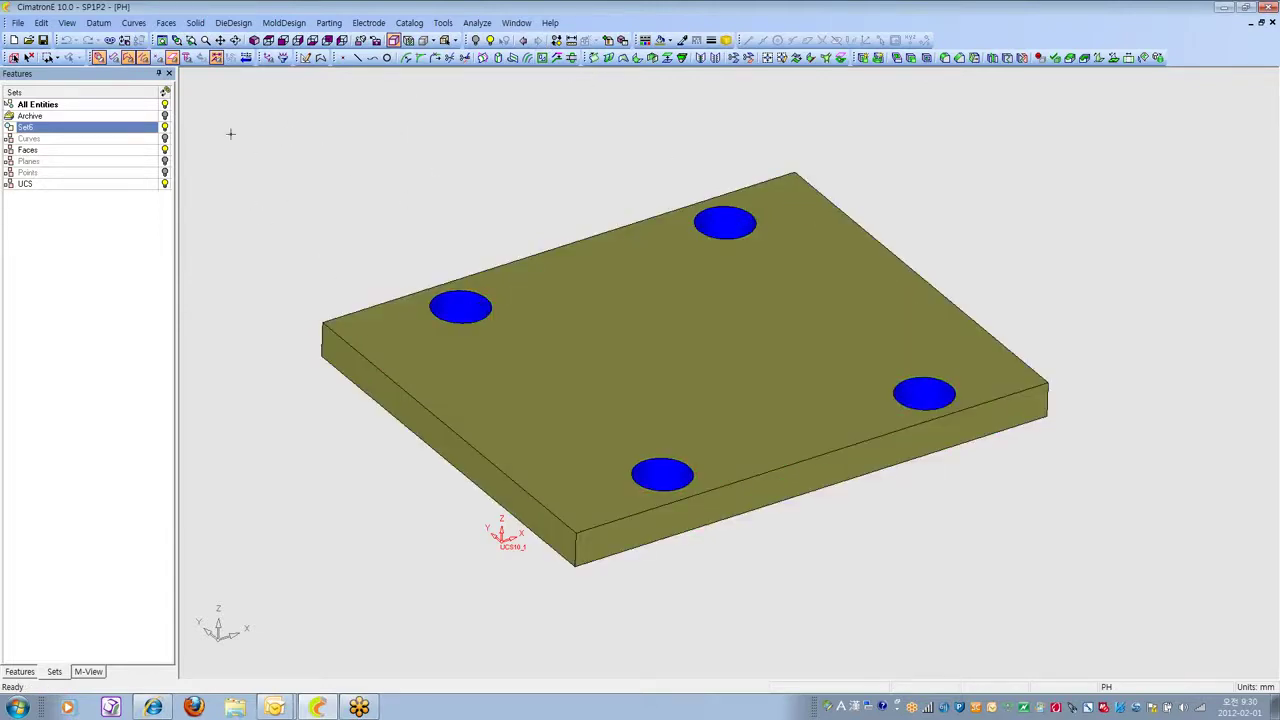
left_click(67, 23)
mouse_move(100, 140)
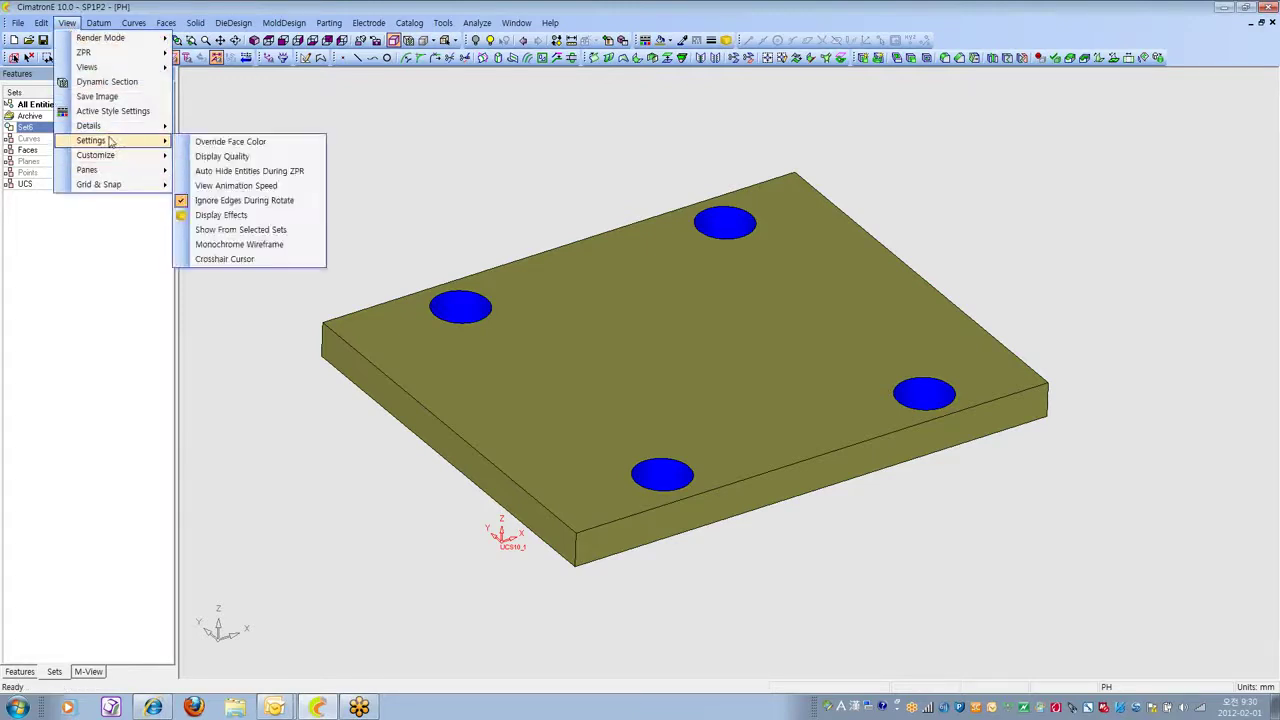
left_click(514, 157)
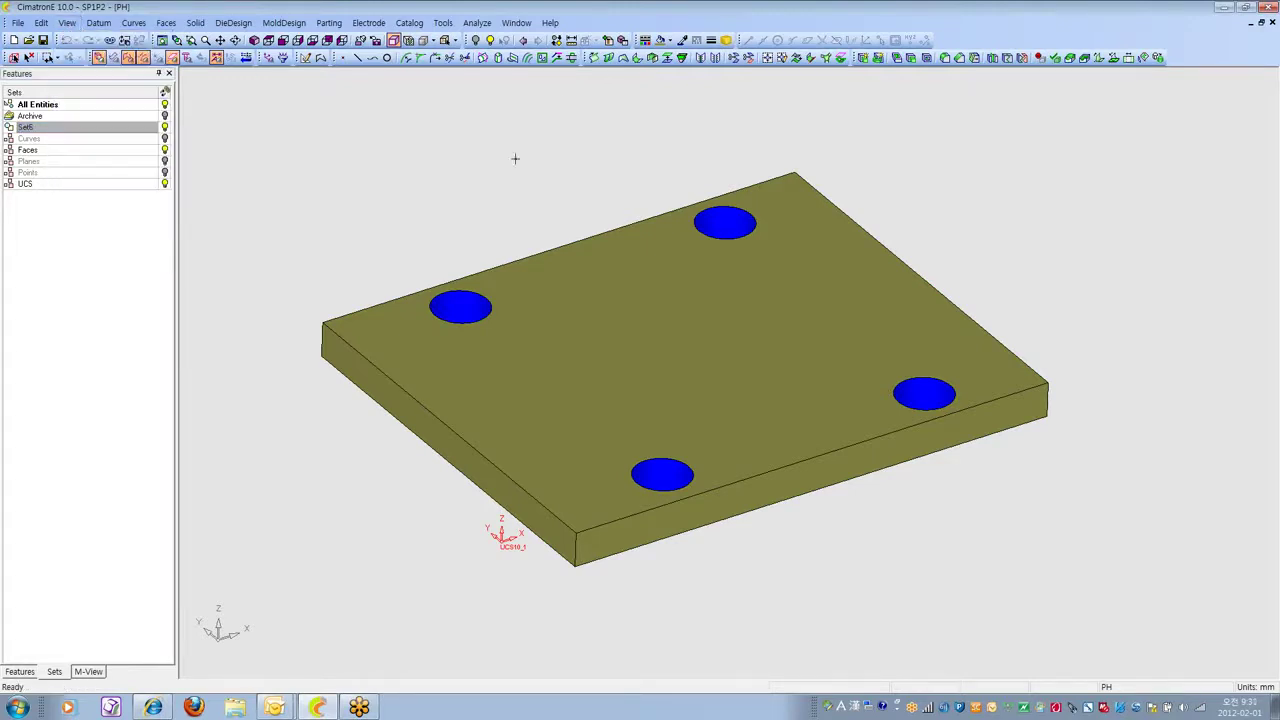
left_click(557, 41)
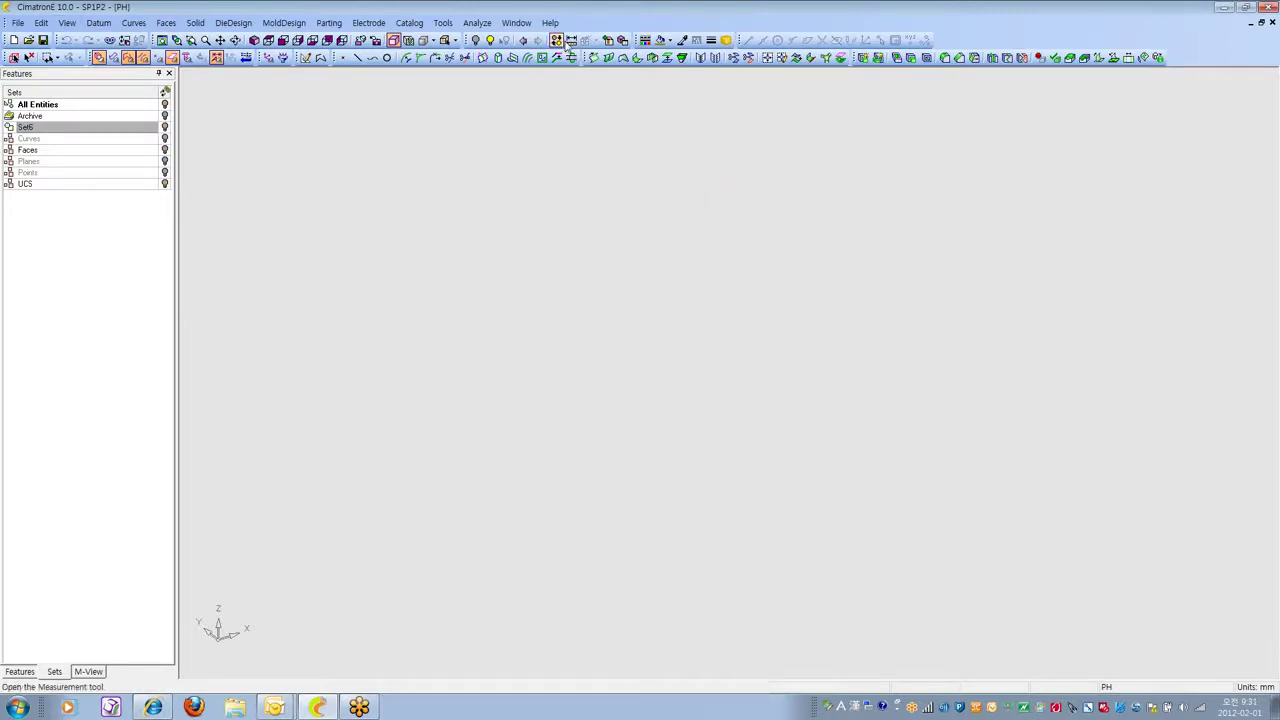
left_click(557, 41)
left_click(557, 41)
left_click(557, 41)
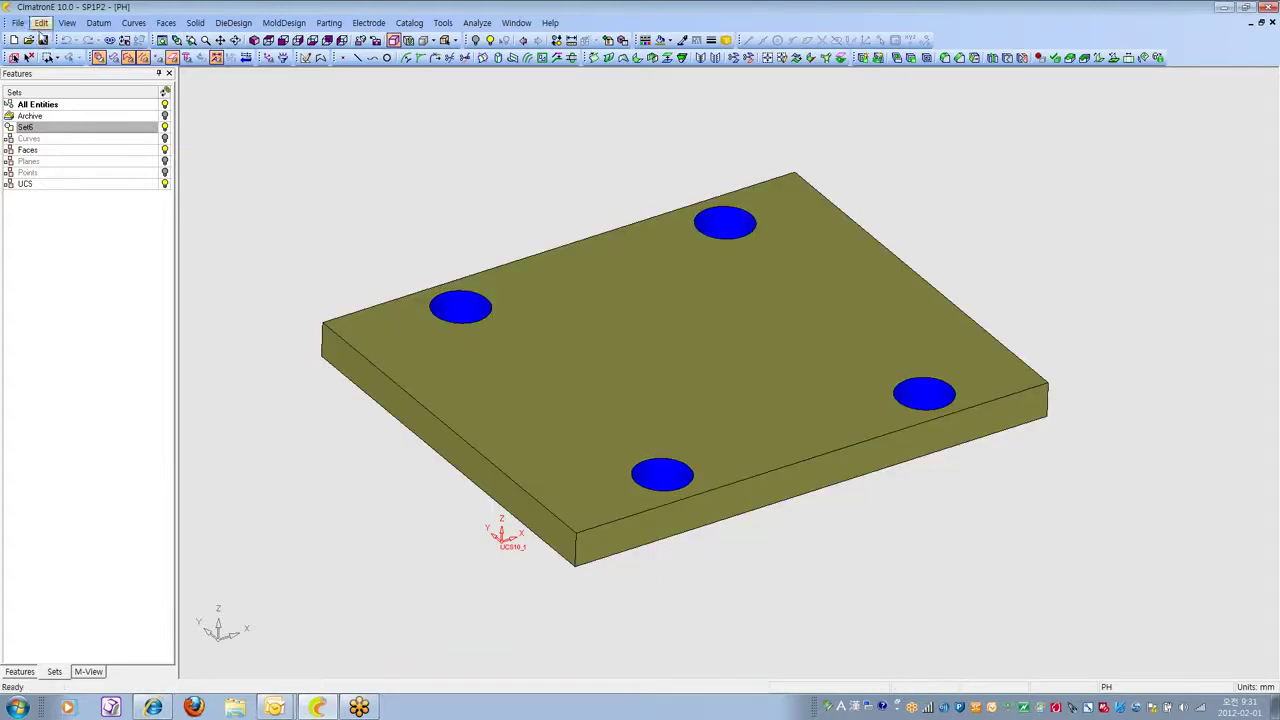
Turn on Show From Selected Sets for Set6.
right_click(58, 132)
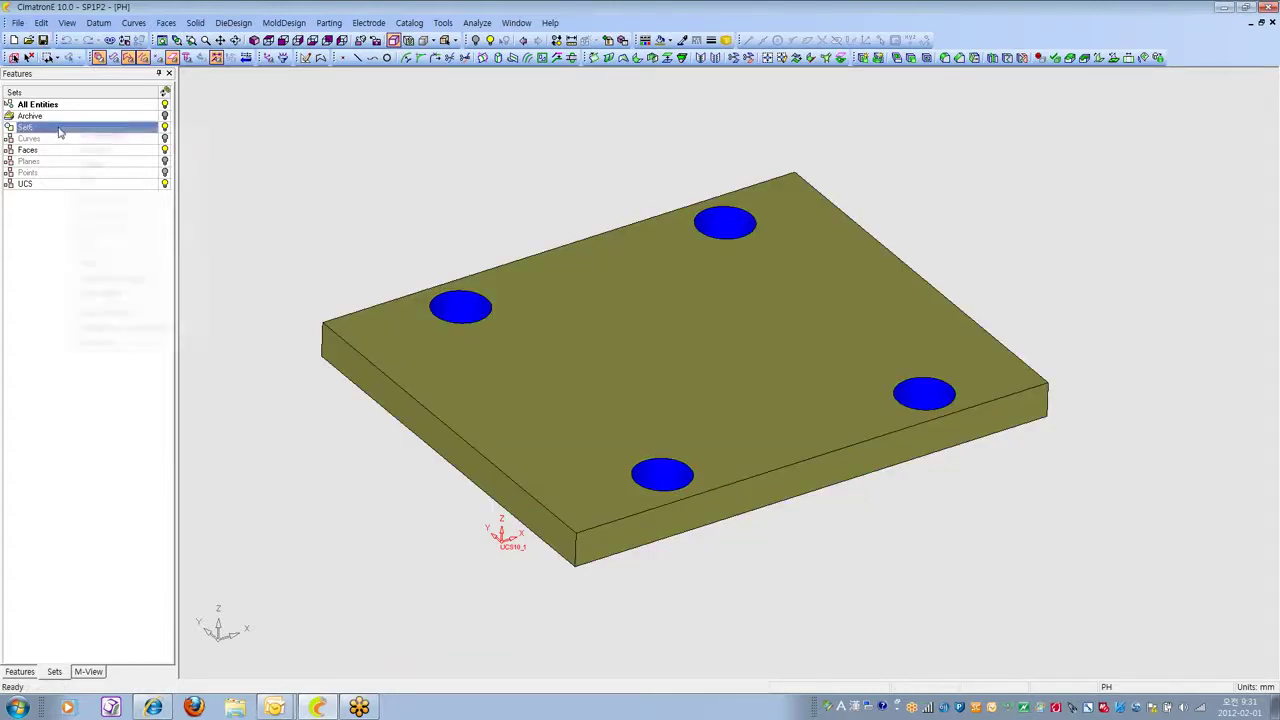
left_click(241, 79)
left_click(42, 24)
mouse_move(66, 22)
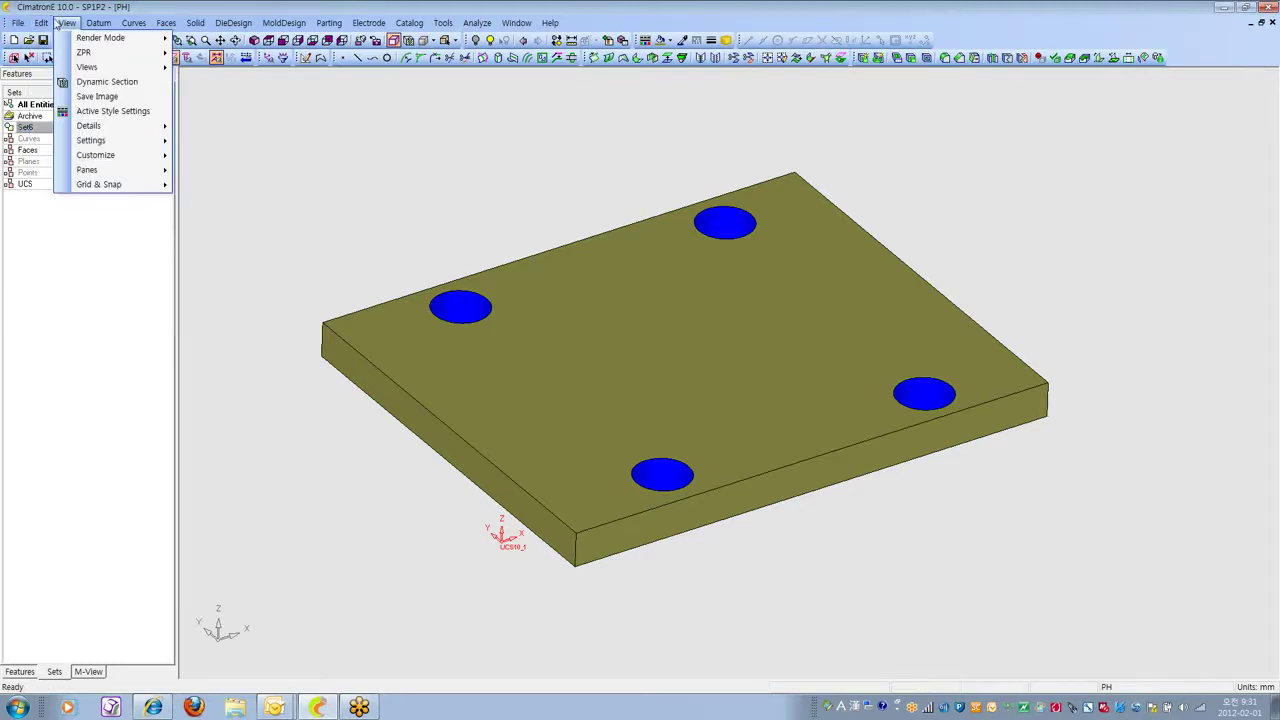
mouse_move(90, 140)
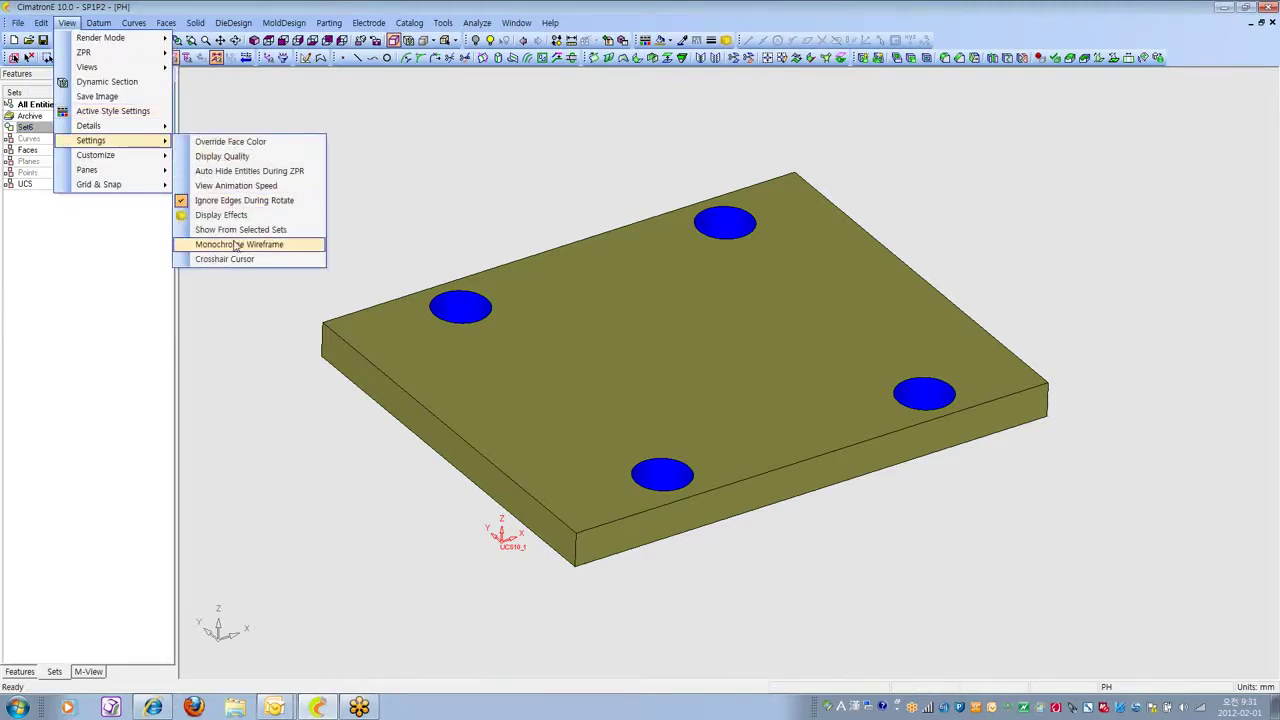
left_click(279, 237)
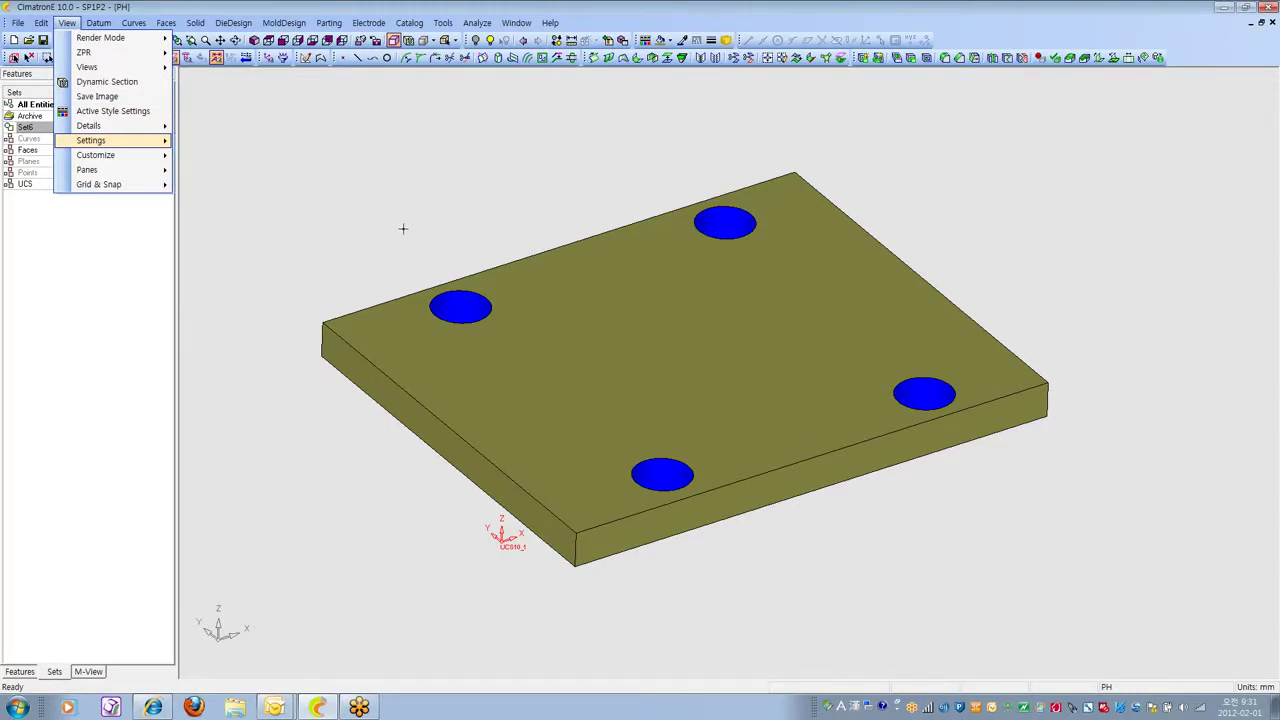
right_click(42, 130)
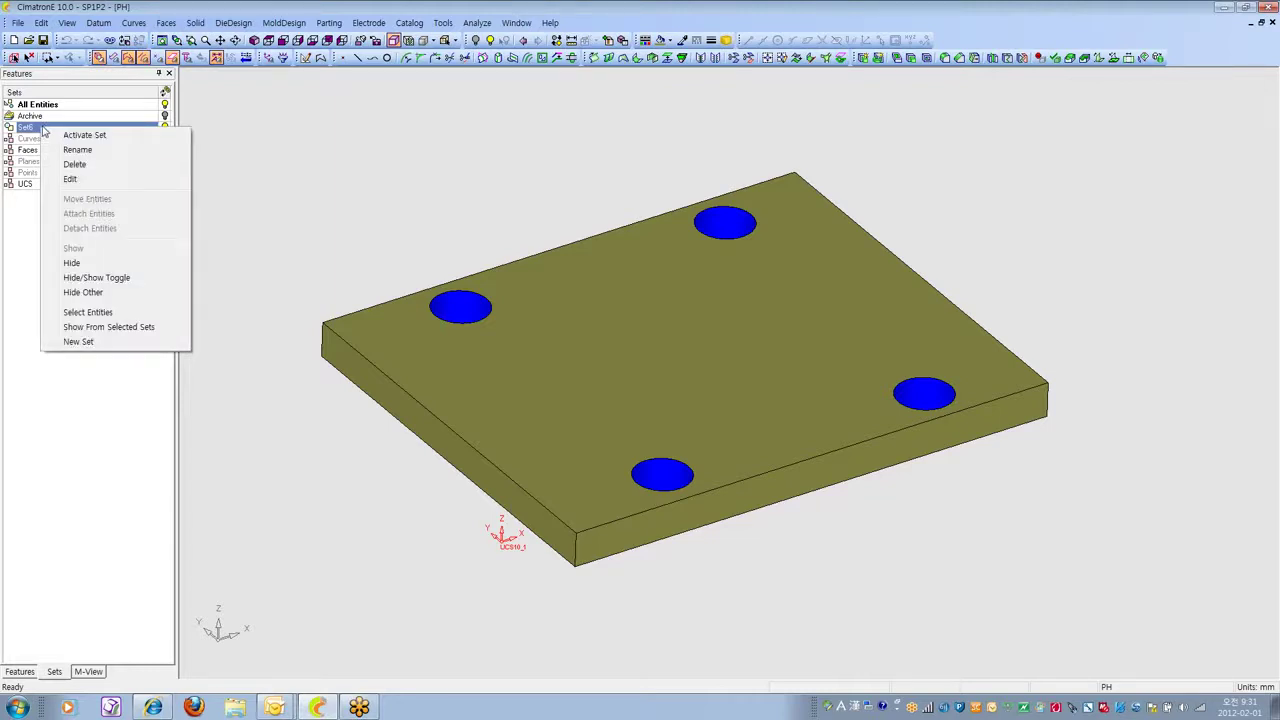
left_click(110, 334)
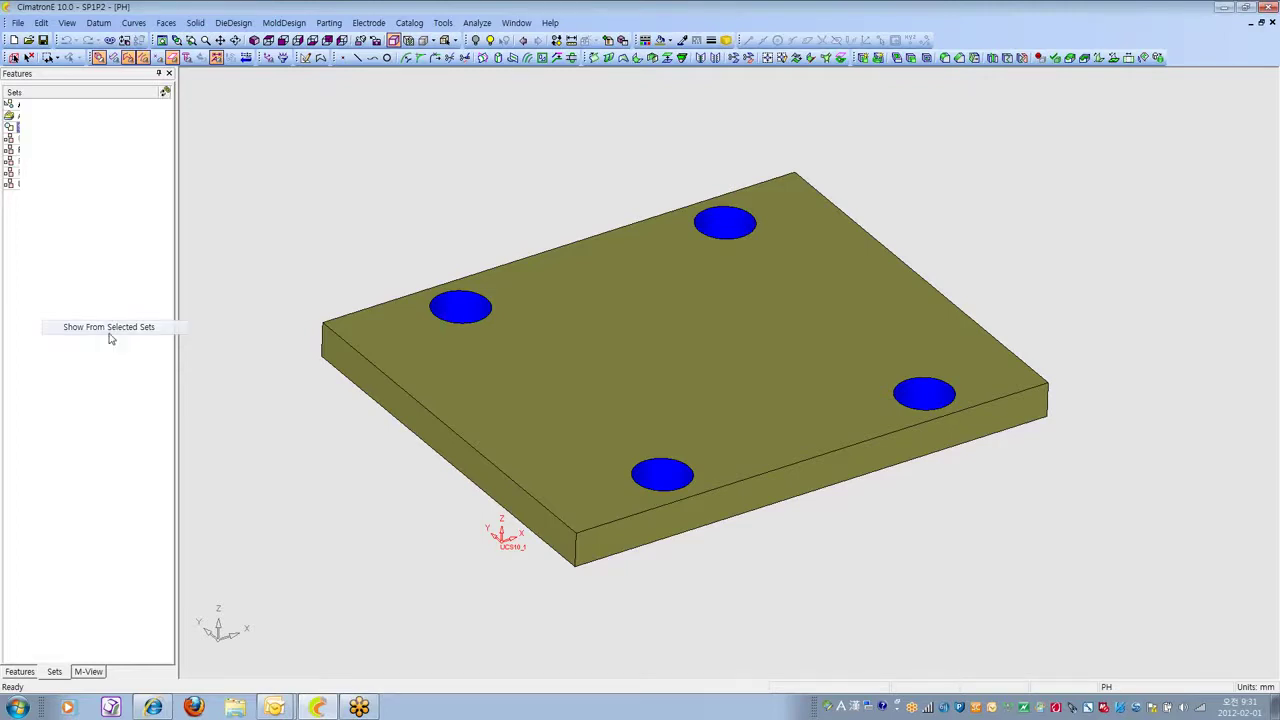
Use the Hide/Show toggle with the Faces set selected to swap between the plate body and the blue hole faces.
left_click(558, 41)
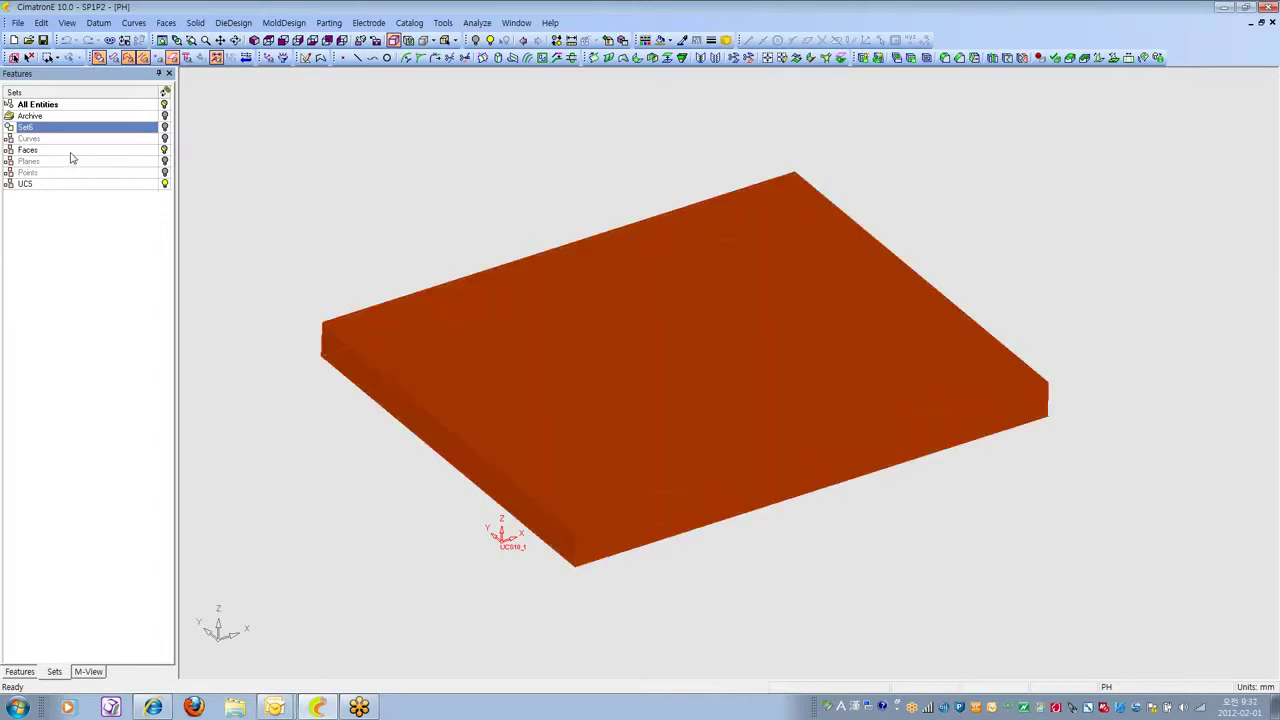
left_click(71, 150)
left_click(475, 168)
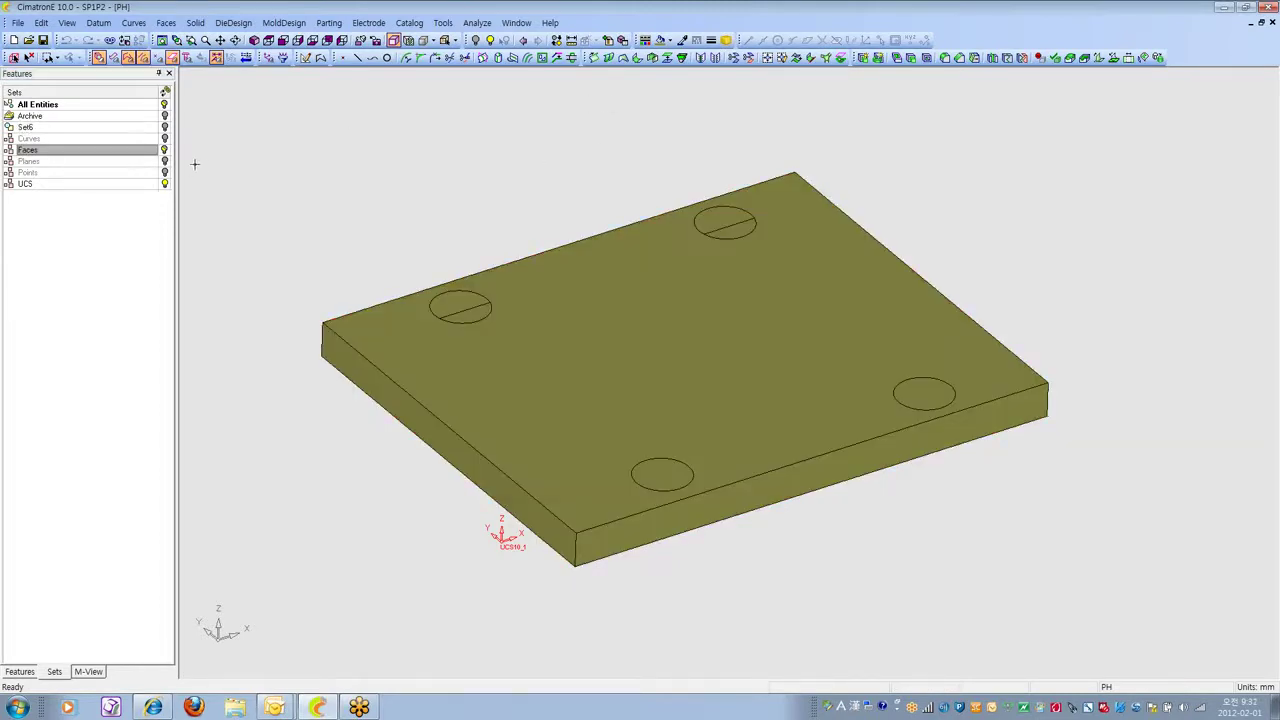
left_click(558, 41)
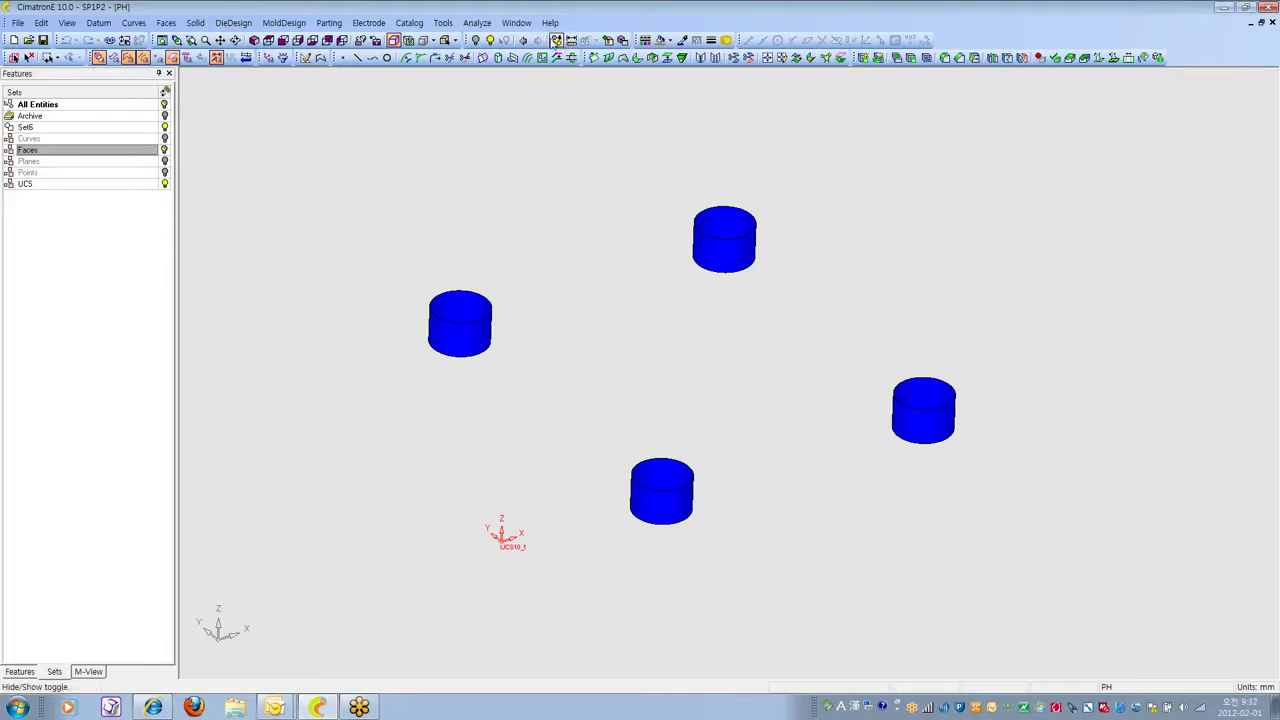
left_click(558, 41)
left_click(558, 41)
Check the Show From Selected Sets state in the view Settings and toggle between hole faces and plate body again.
left_click(66, 23)
mouse_move(142, 145)
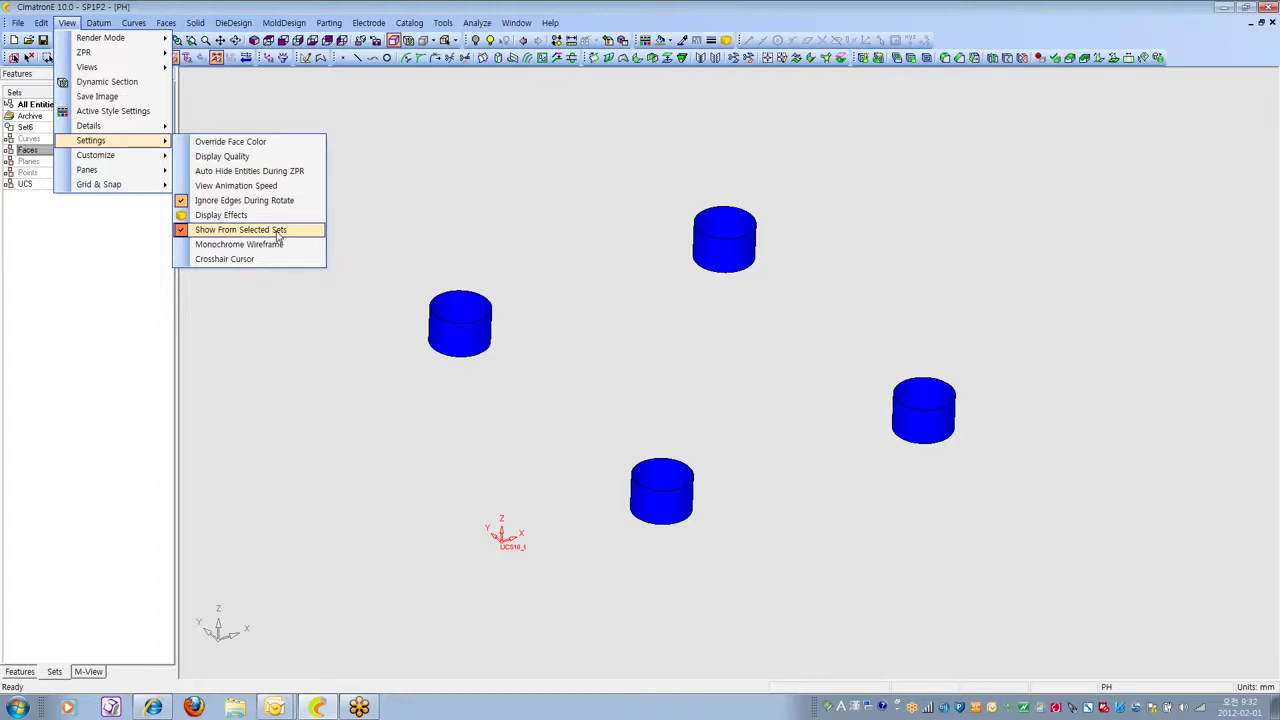
left_click(336, 469)
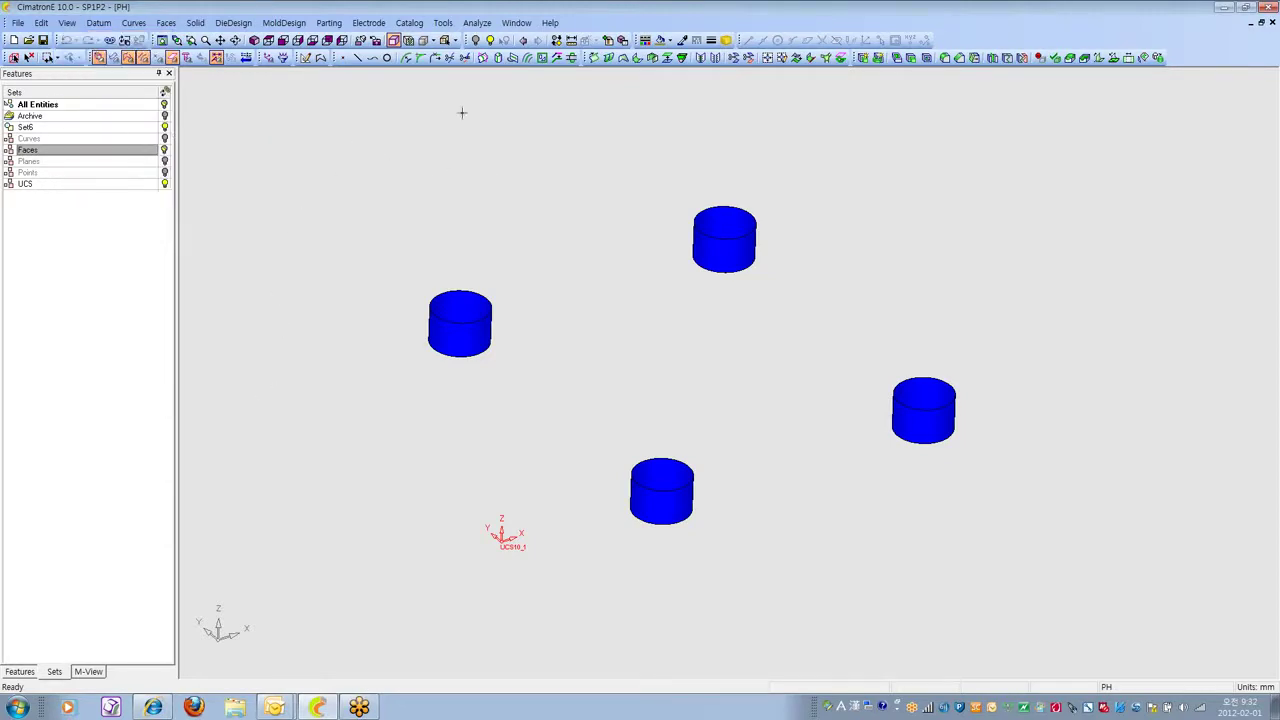
left_click(556, 41)
left_click(556, 41)
left_click(556, 41)
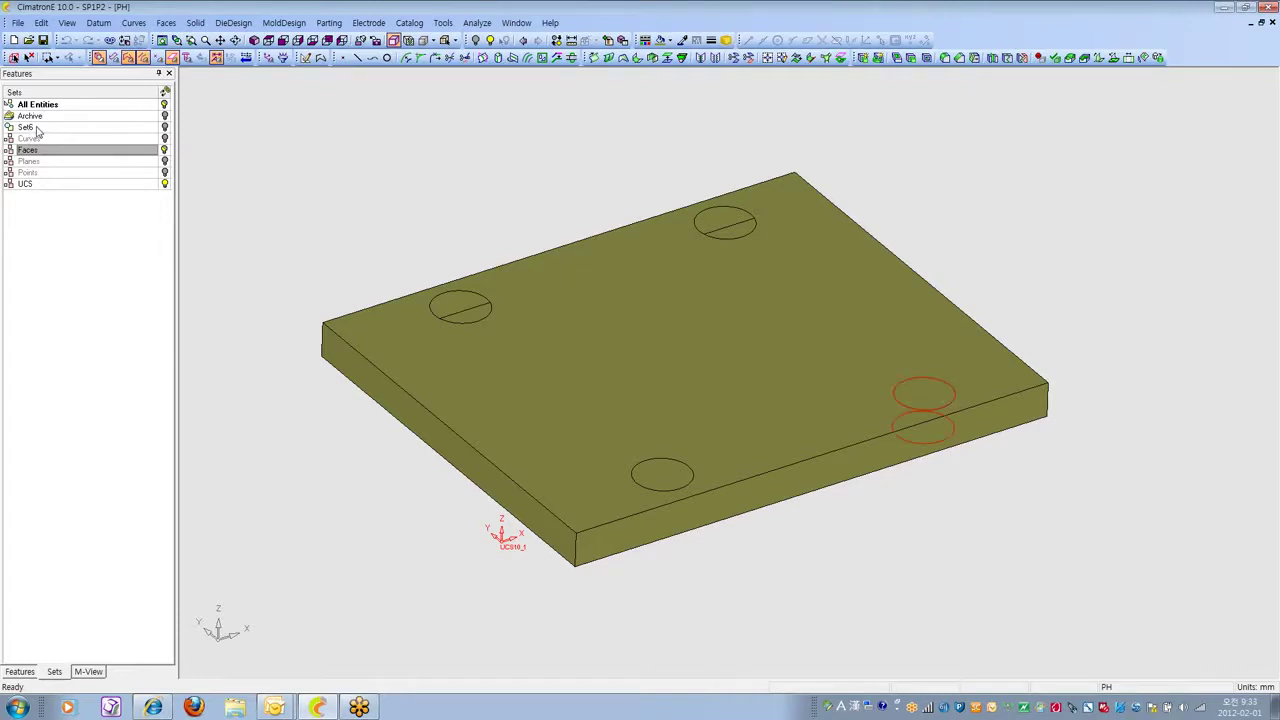
Show Set6's hole faces together with the plate body and turn off Show From Selected Sets.
left_click(35, 130)
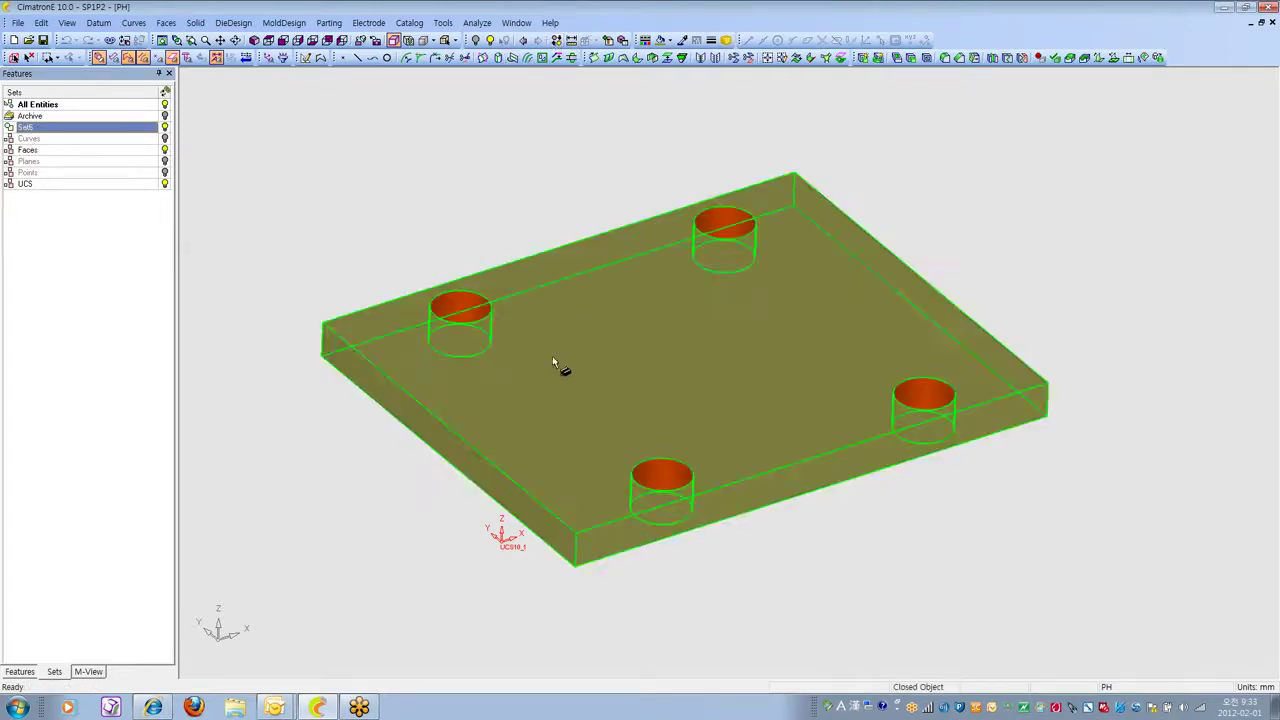
left_click(371, 221)
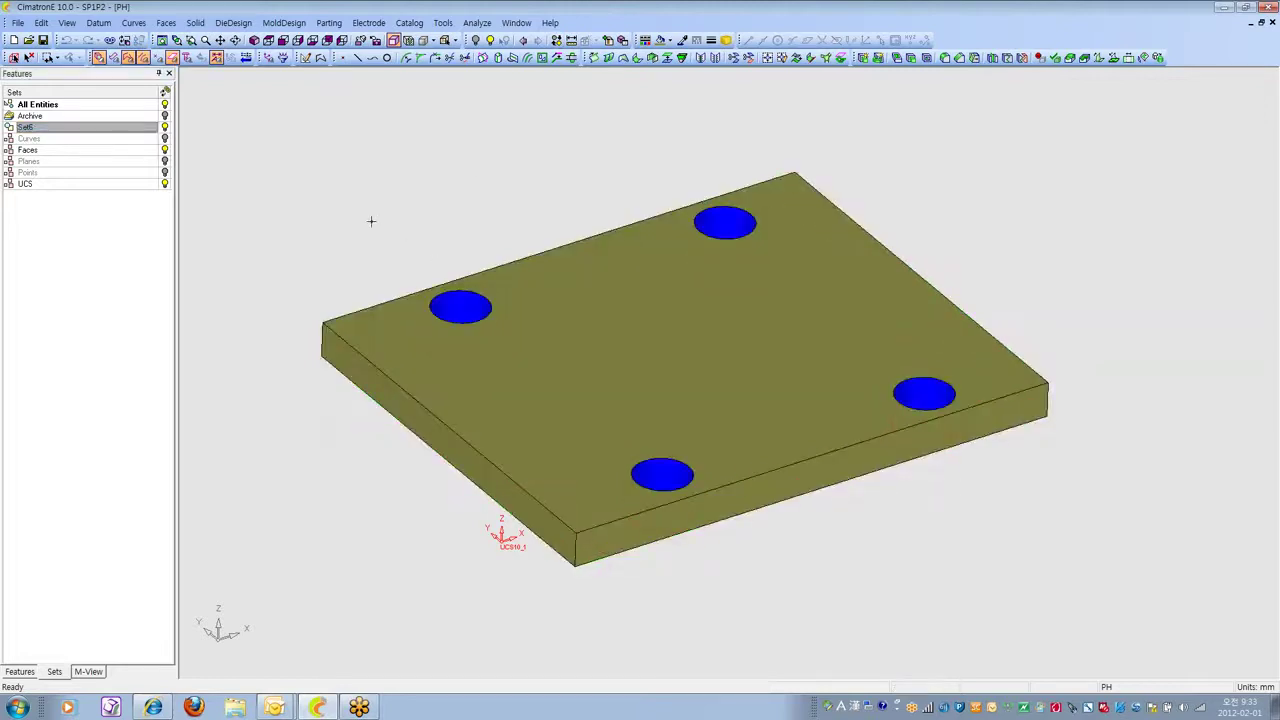
left_click(66, 22)
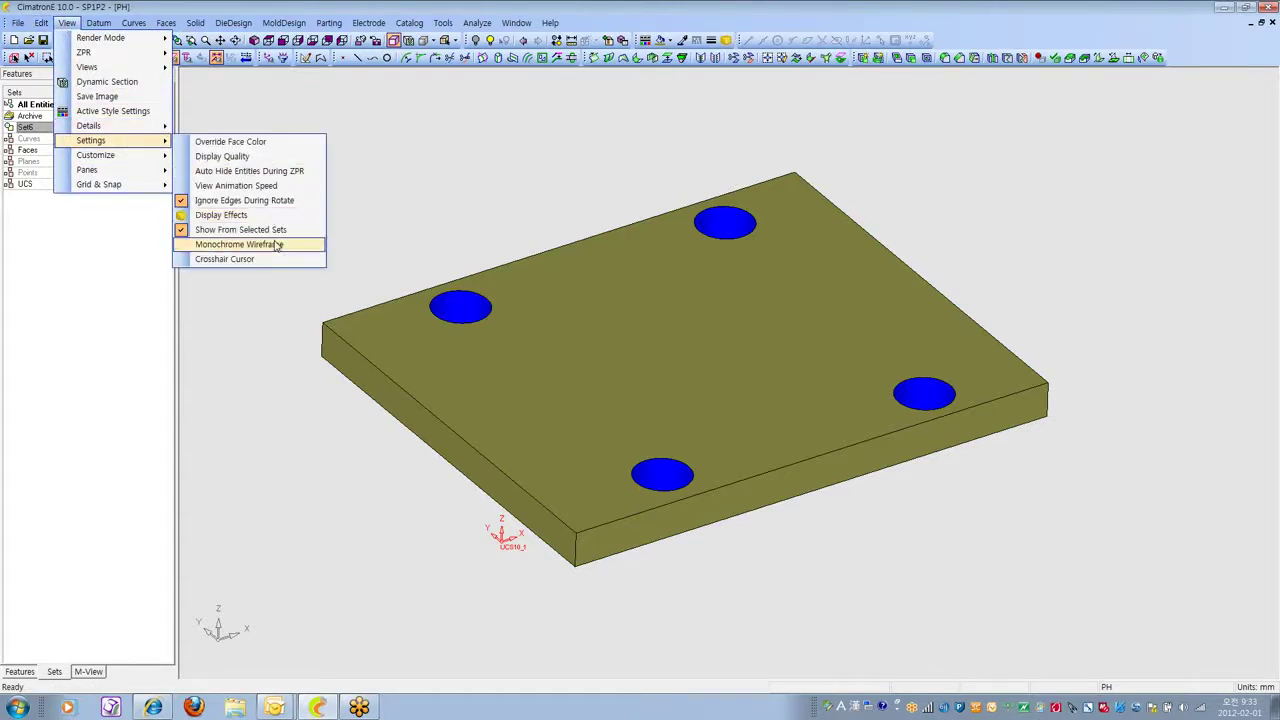
key("Escape")
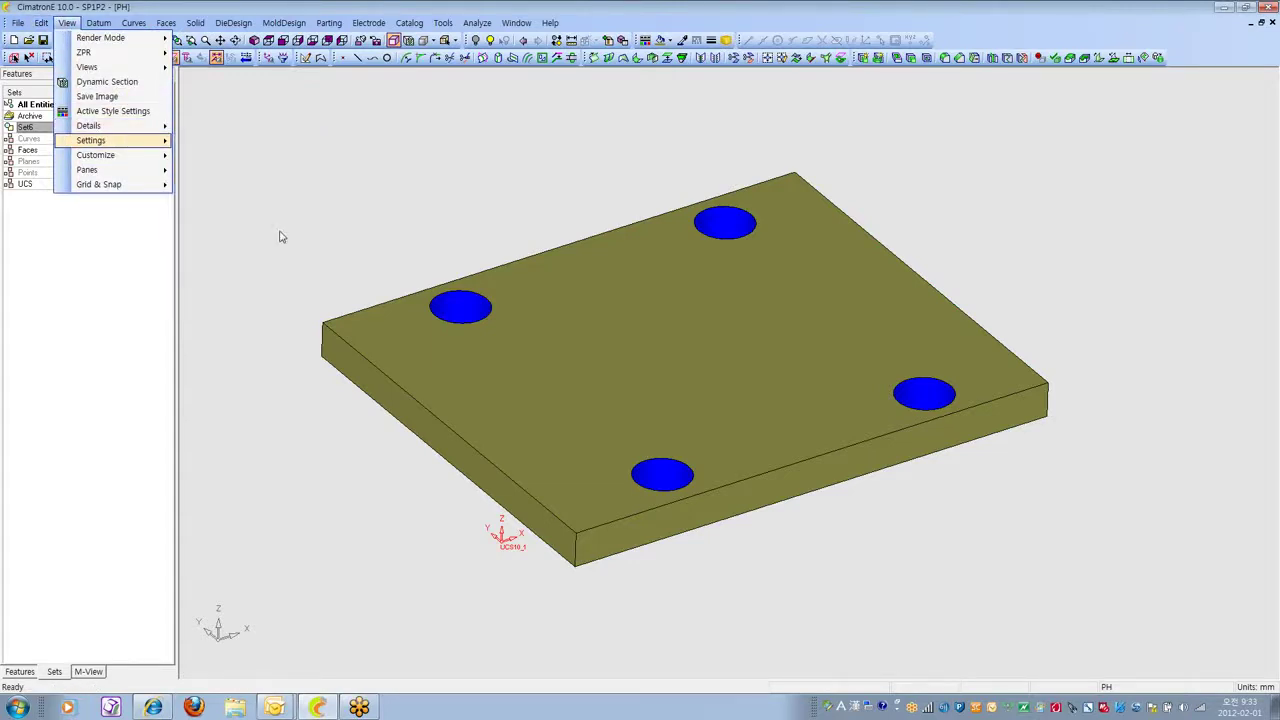
left_click(281, 230)
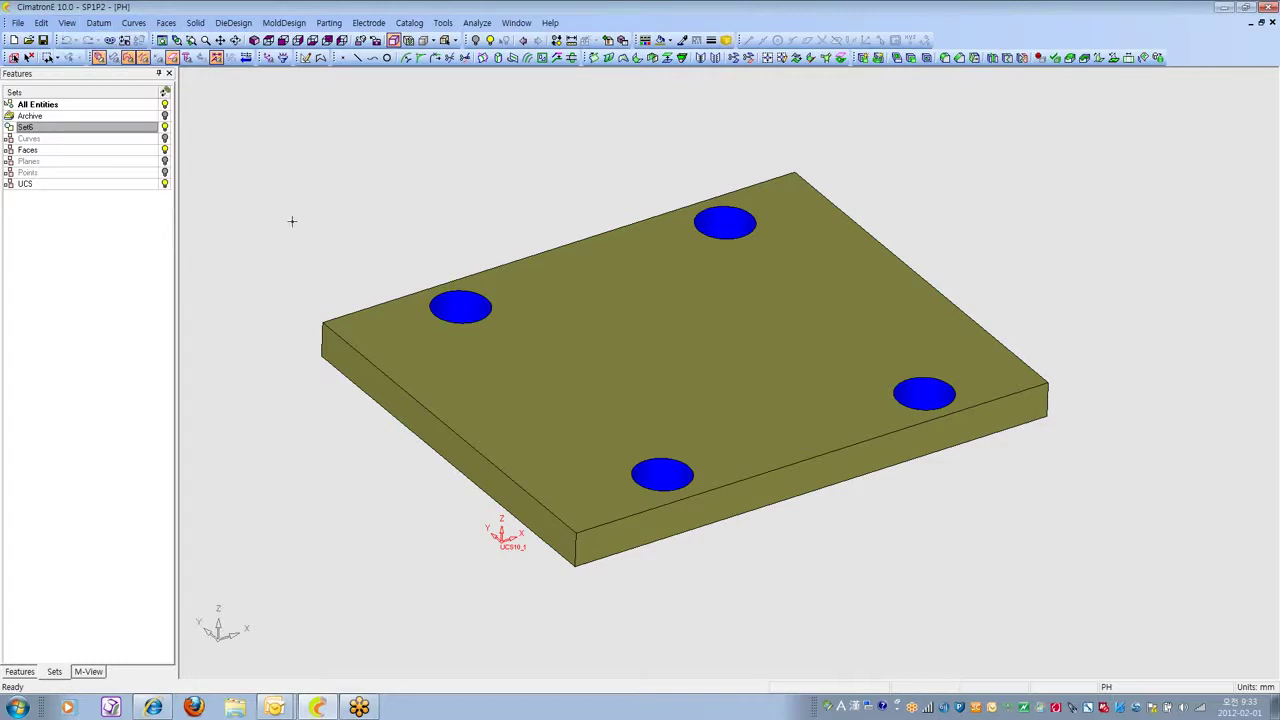
Toggle the whole plate between hidden and shown repeatedly with Show From Selected Sets off, ending with it shown.
left_click(557, 40)
left_click(558, 41)
left_click(558, 41)
left_click(558, 41)
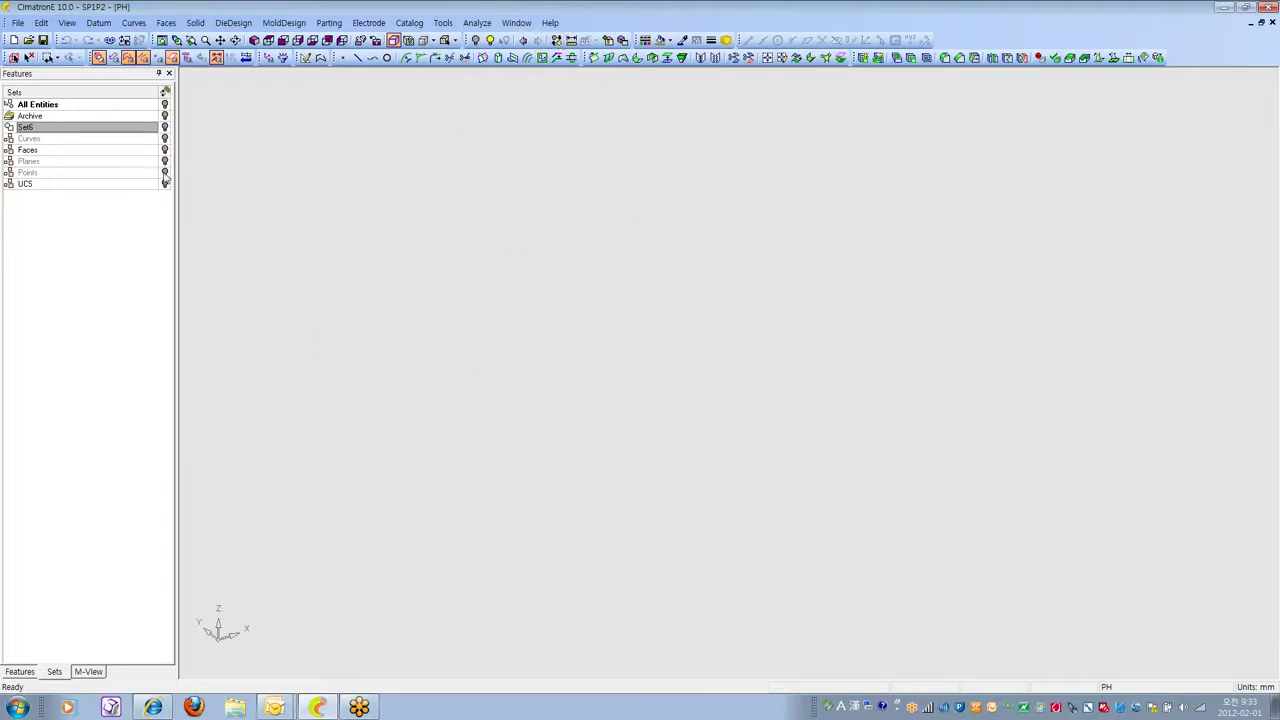
left_click(557, 40)
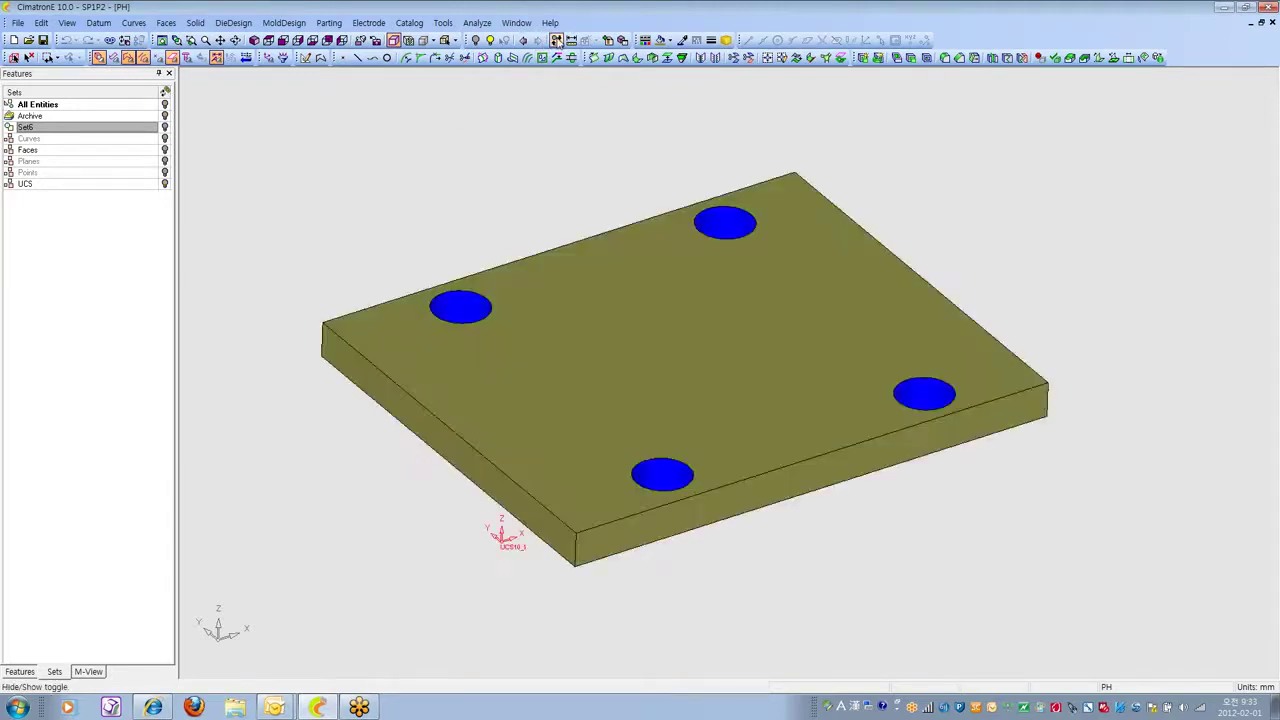
left_click(557, 40)
left_click(557, 40)
left_click(557, 40)
left_click(557, 40)
Turn on Show From Selected Sets and toggle Set6's blue hole faces hidden and shown again beside the plate body.
left_click(66, 23)
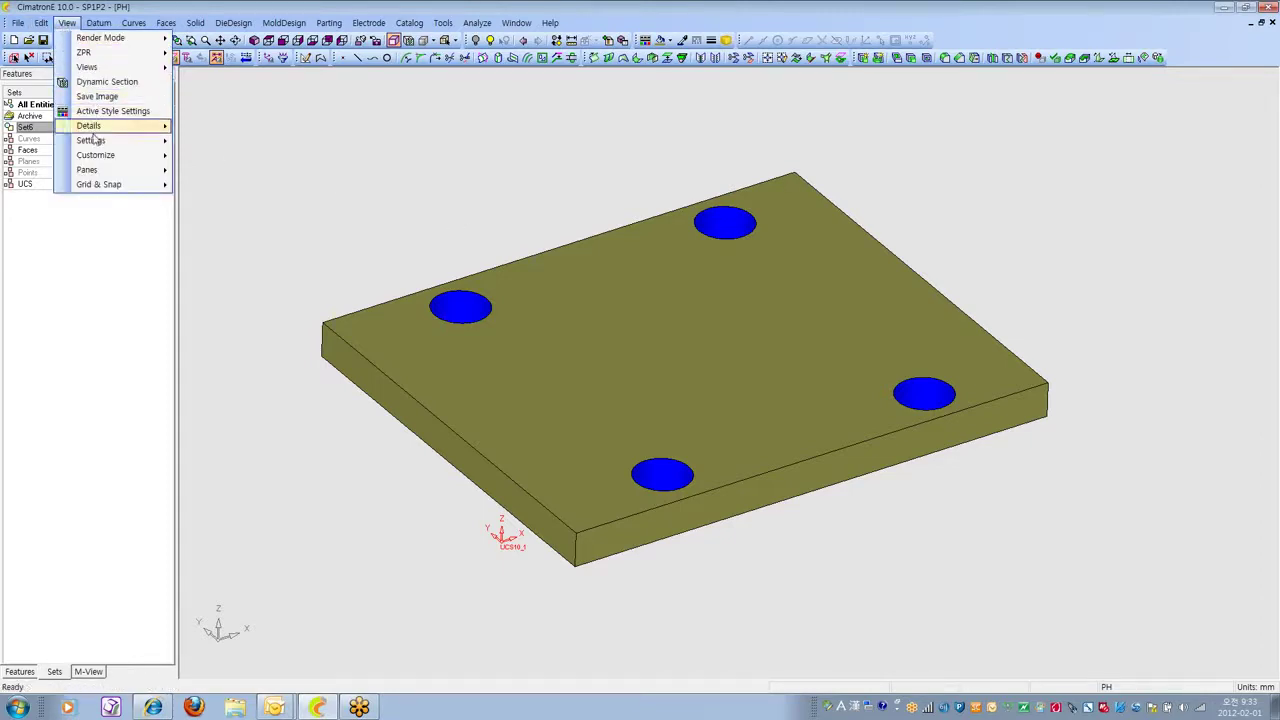
mouse_move(105, 142)
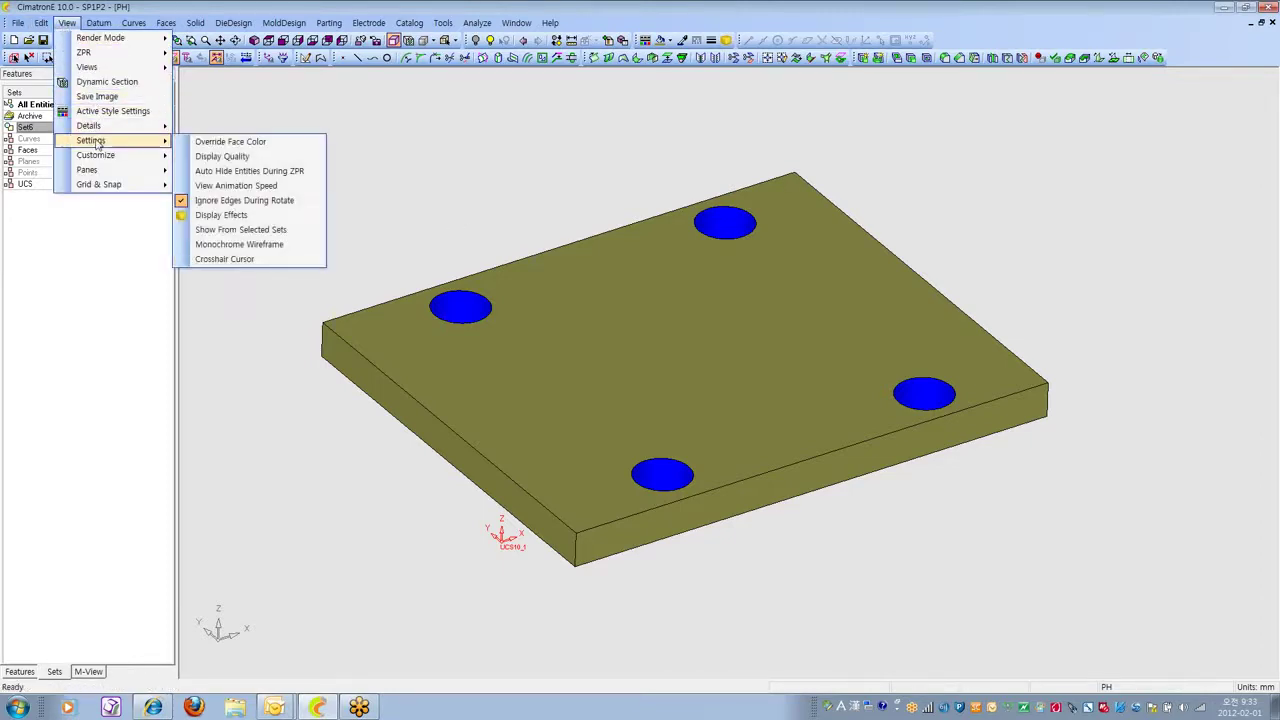
left_click(255, 232)
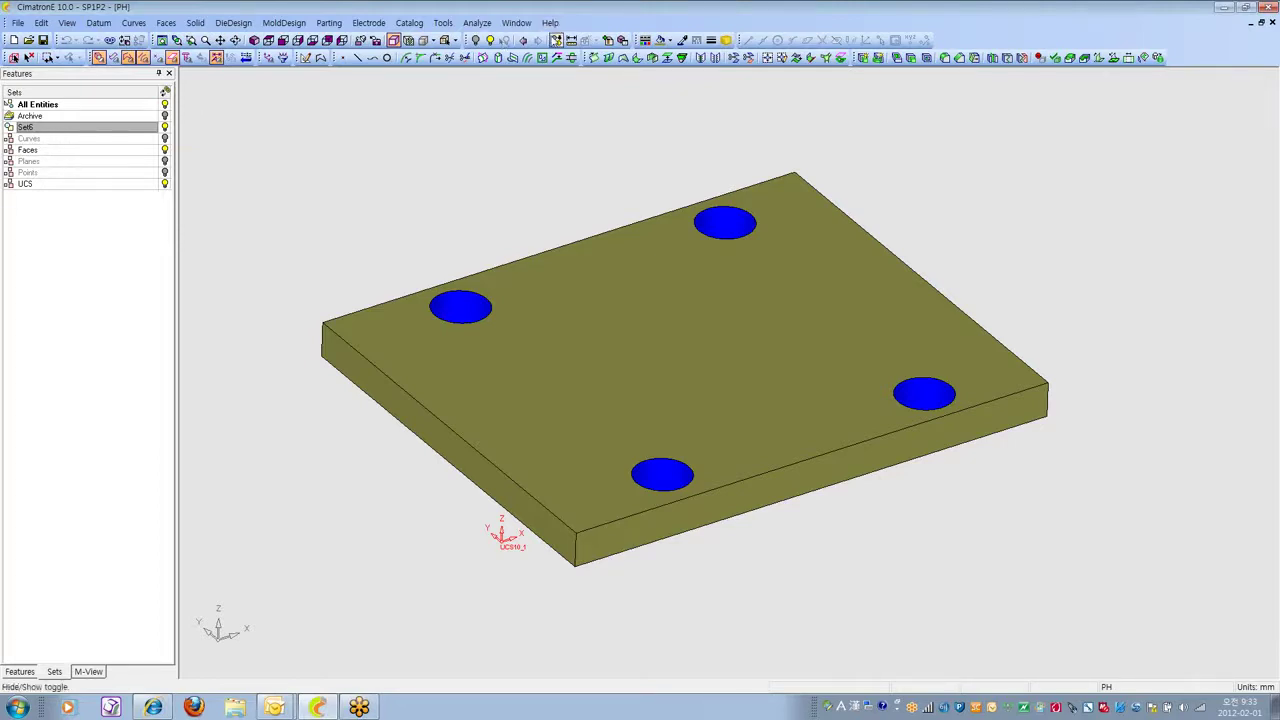
left_click(556, 40)
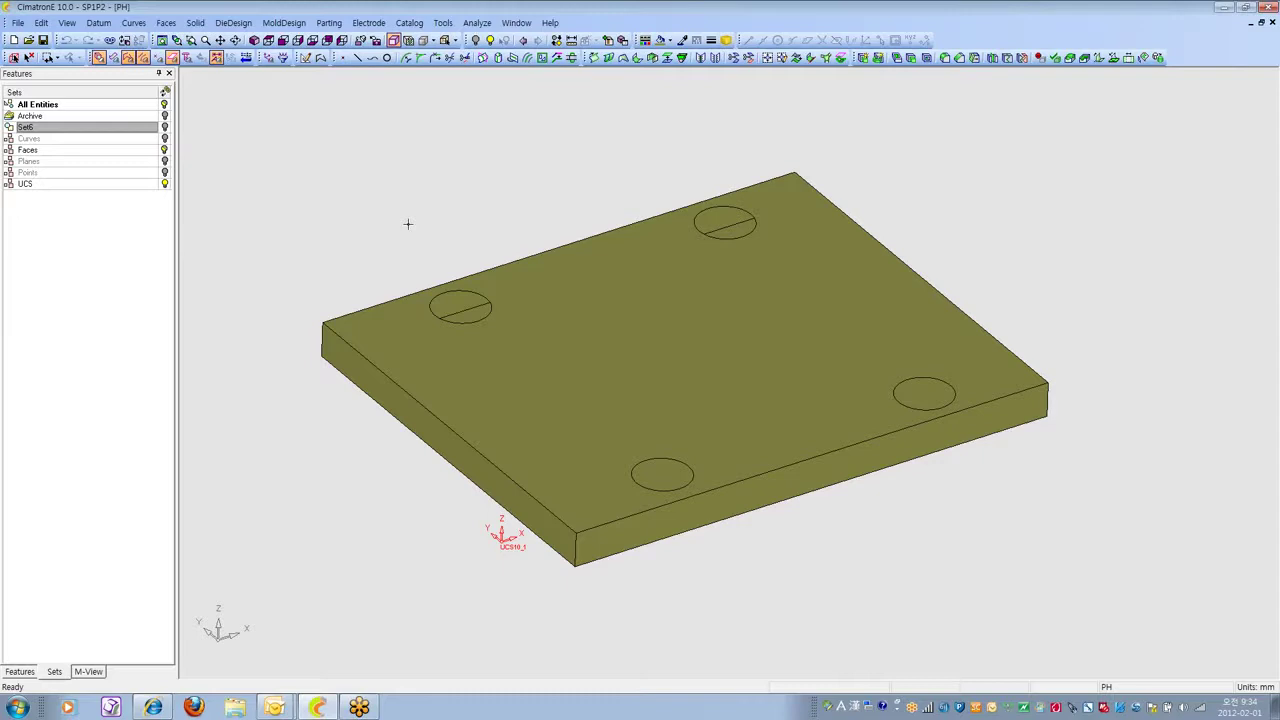
left_click(556, 40)
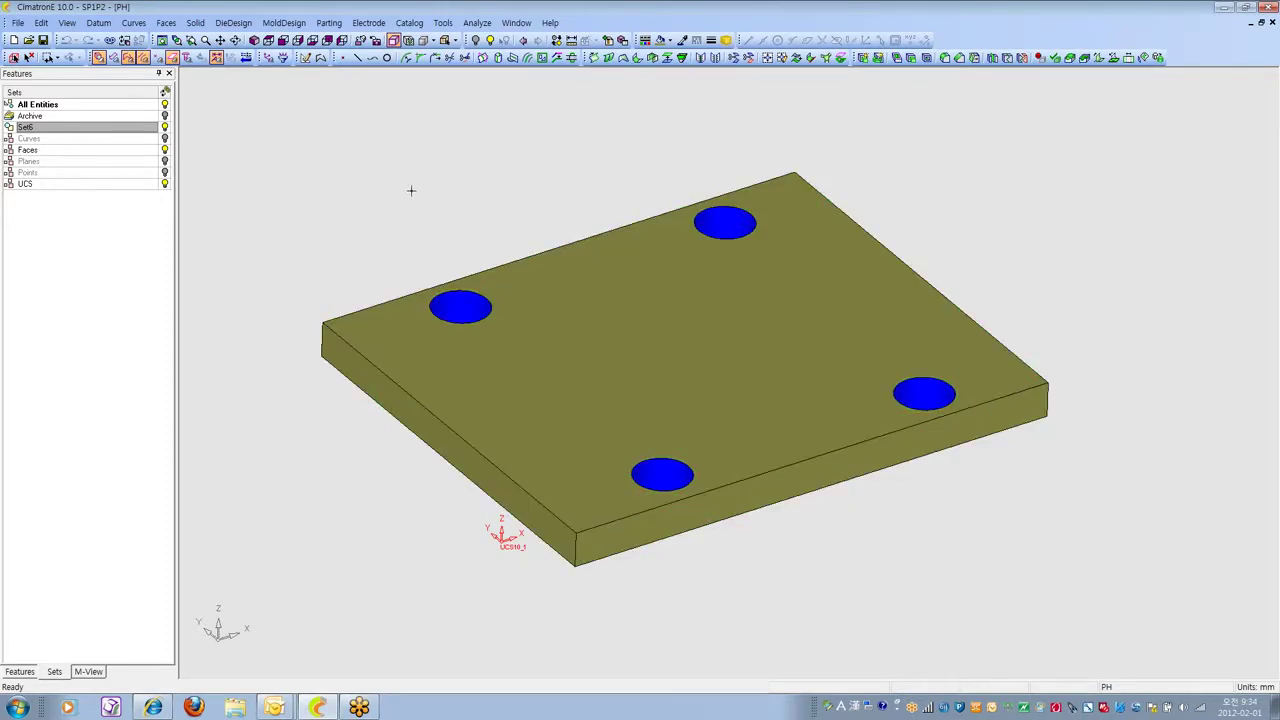
Select the Faces set and use Hide/Show toggle to hide the whole plate and bring it back.
left_click(42, 150)
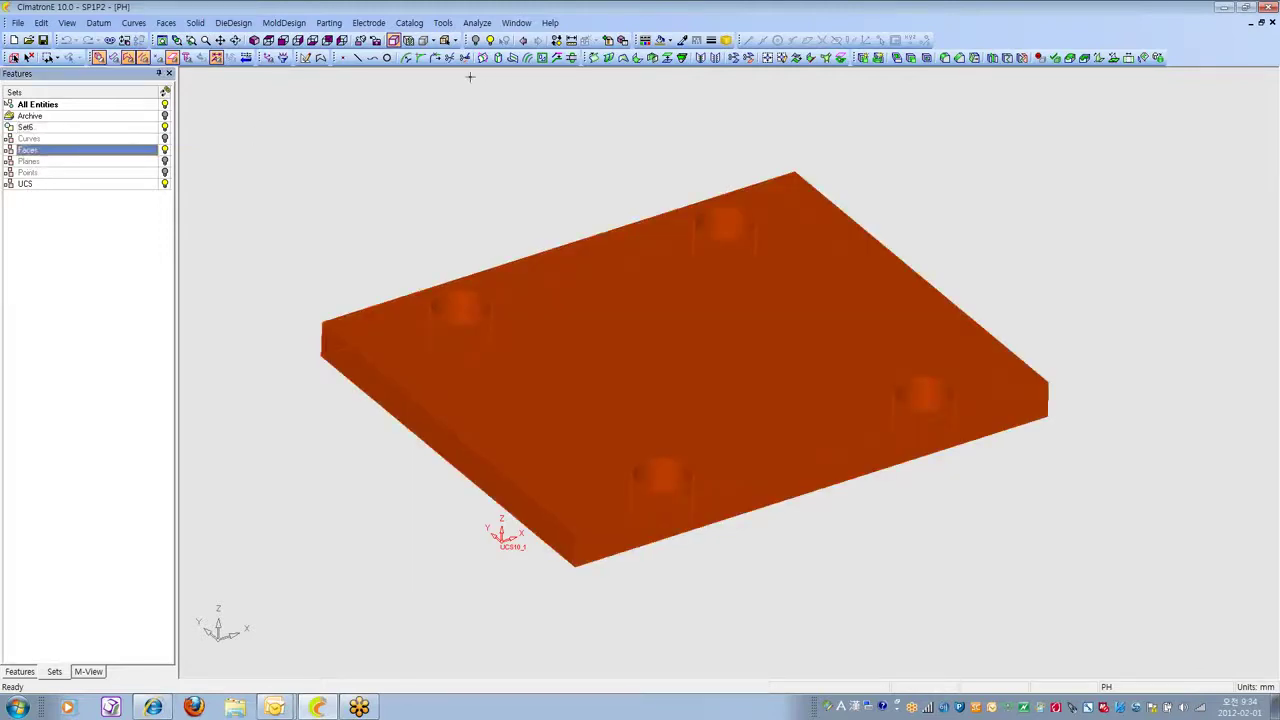
left_click(556, 40)
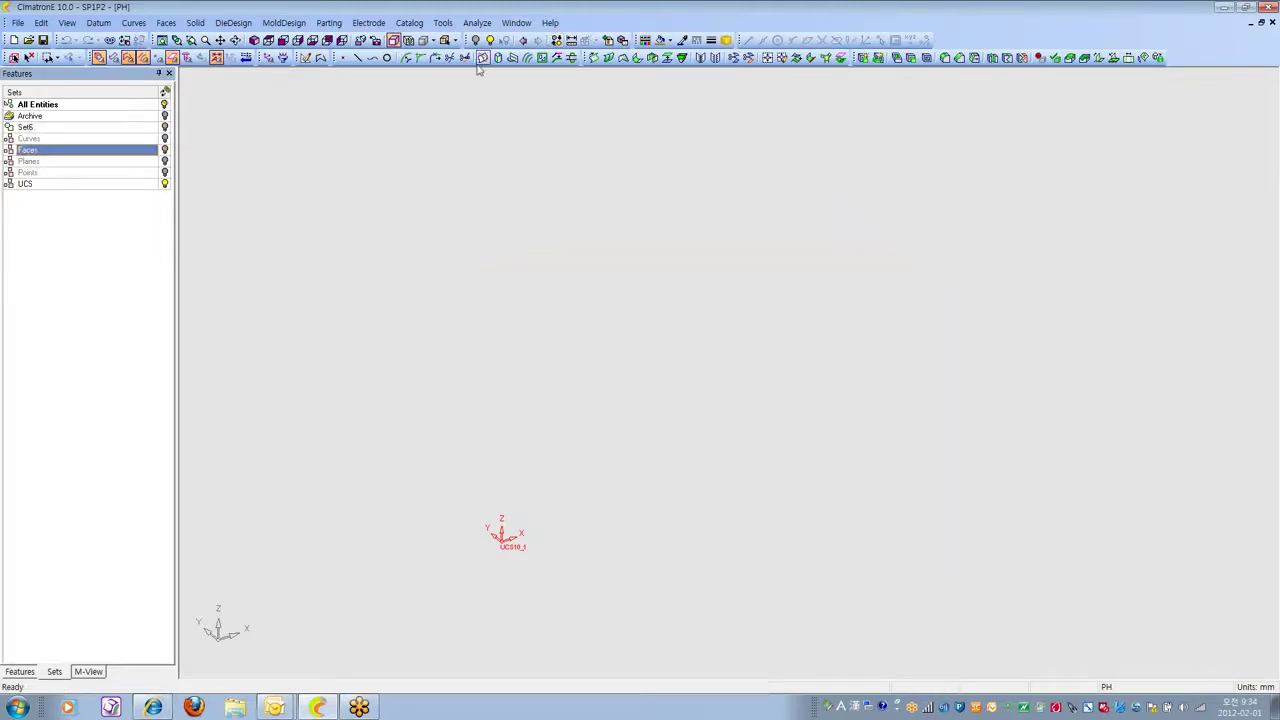
right_click(42, 152)
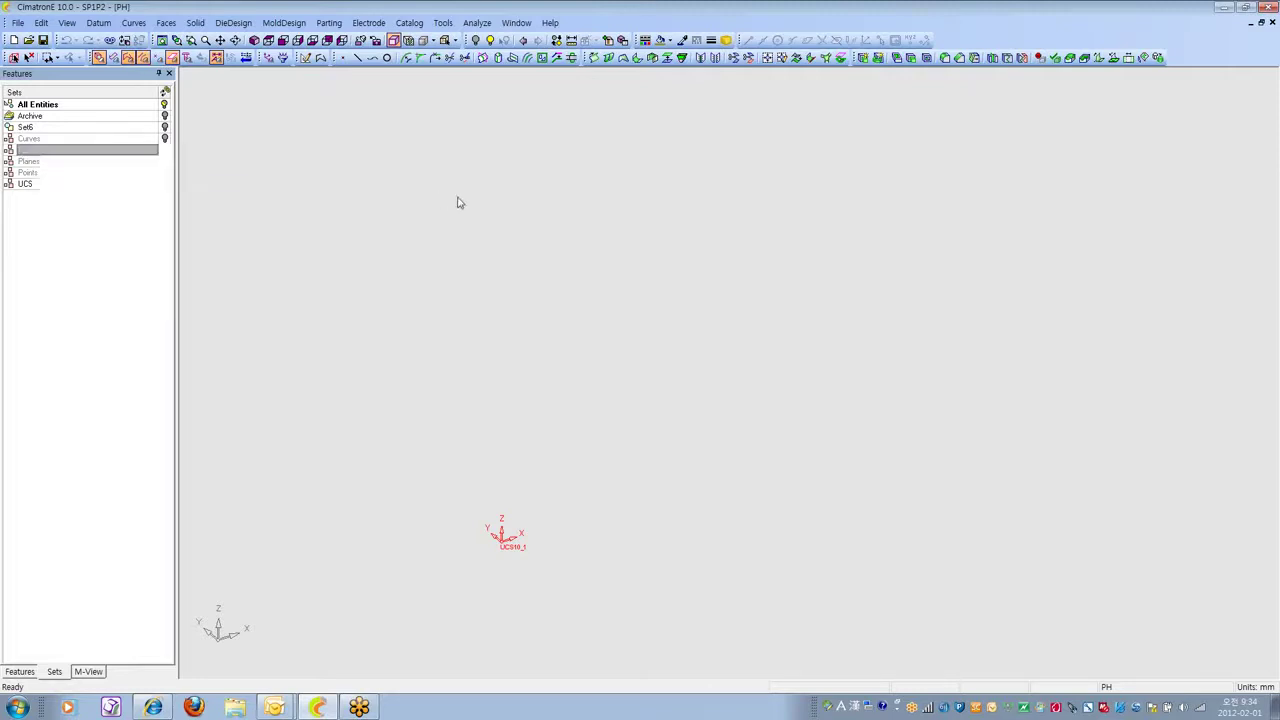
left_click(556, 40)
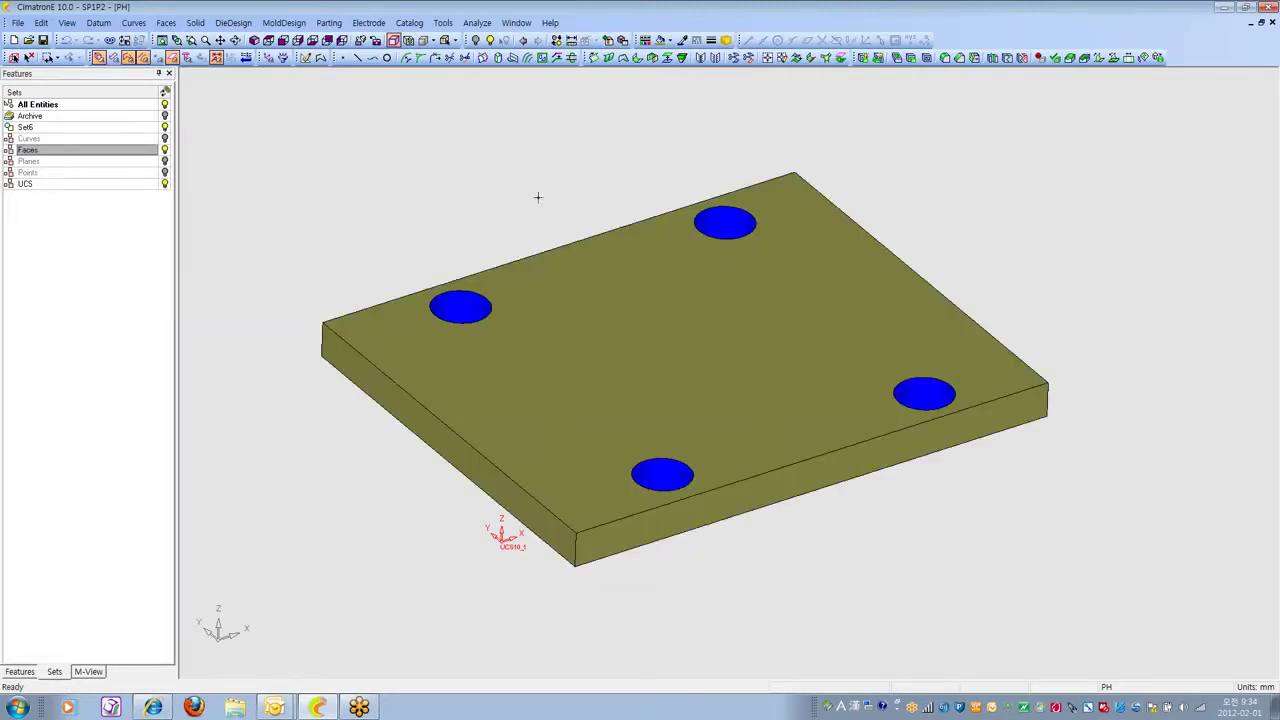
Select Set6 and toggle its hole faces off, on and off again, leaving only the plate body shown.
right_click(139, 131)
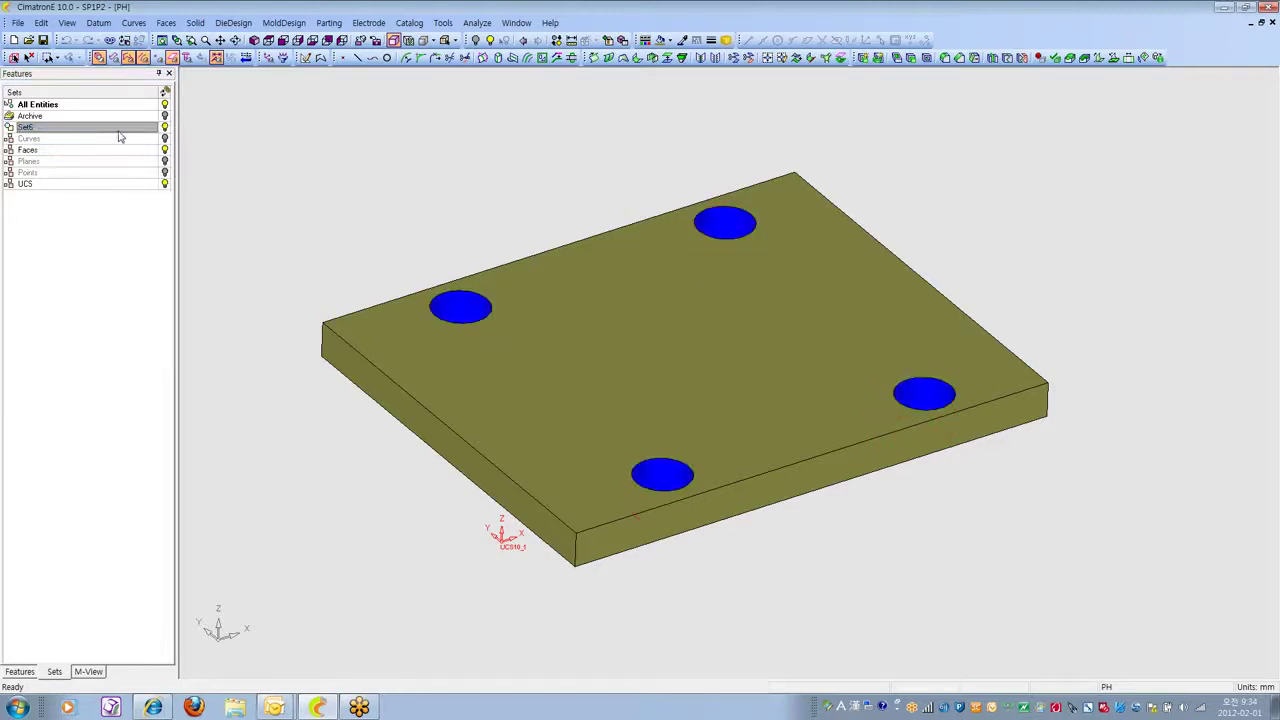
left_click(556, 40)
left_click(559, 41)
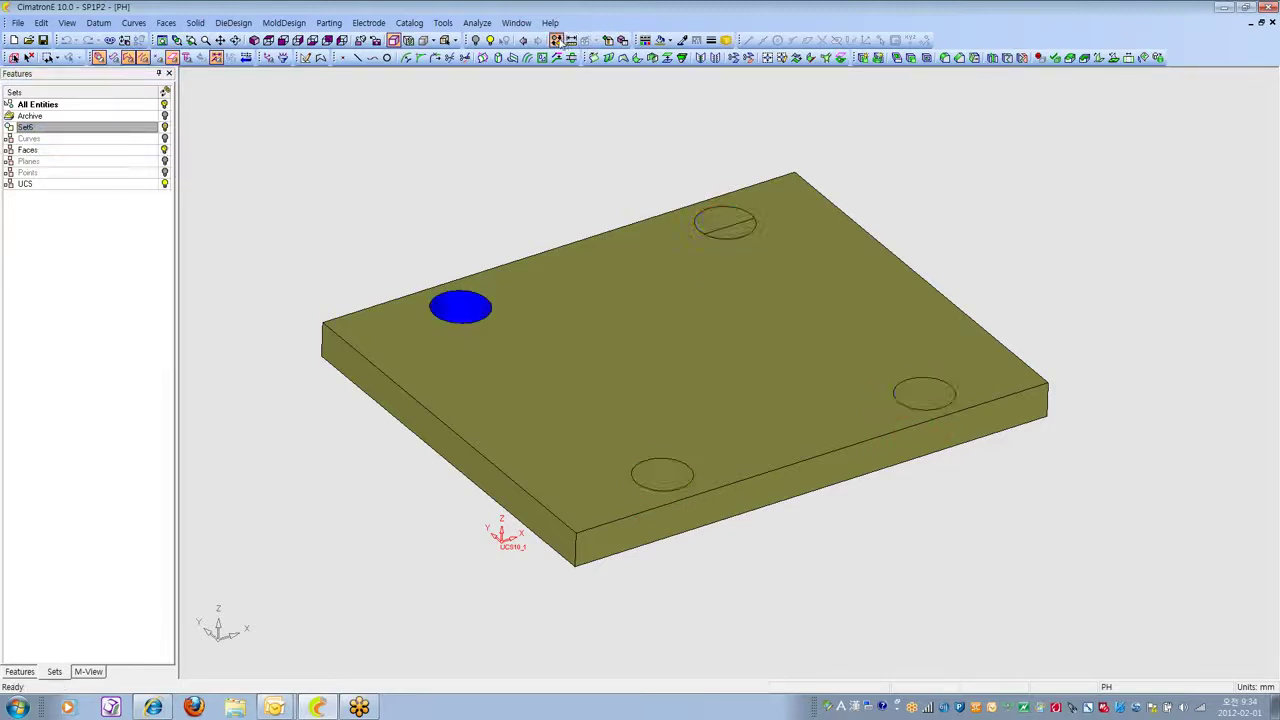
left_click(559, 41)
Select the Faces set and switch its Show From Selected Sets option off and back on.
left_click(38, 150)
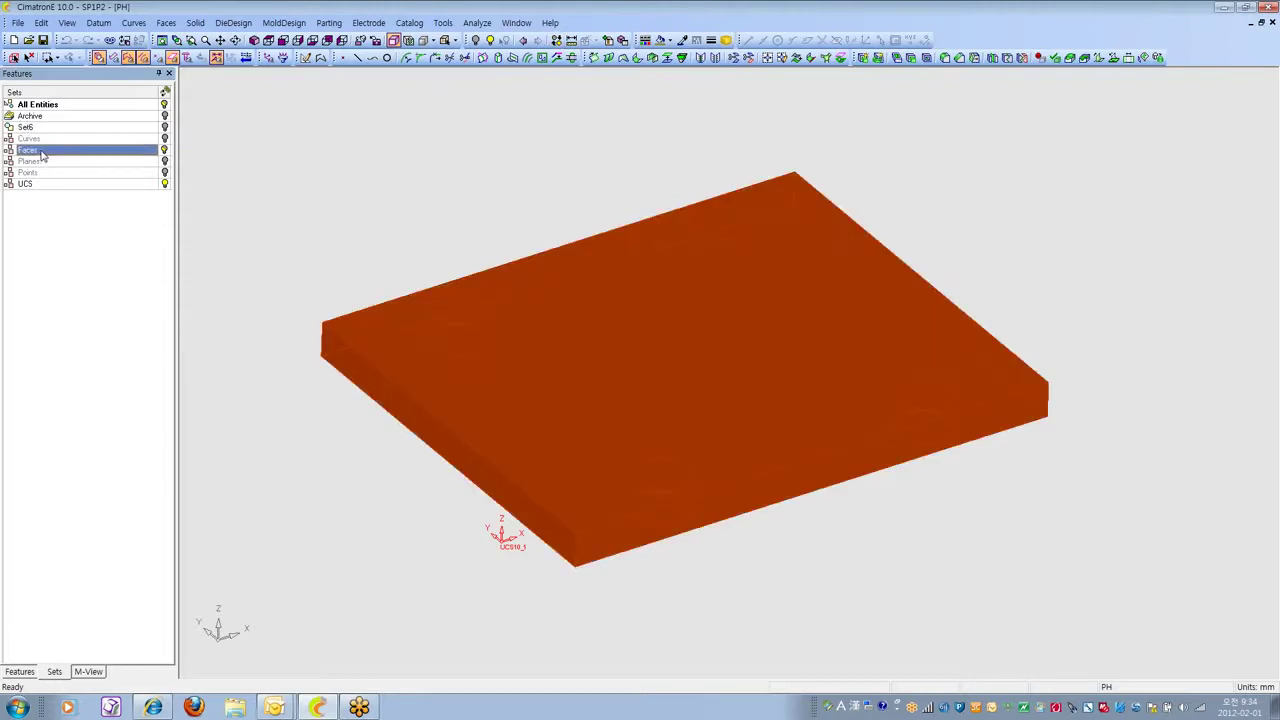
right_click(72, 156)
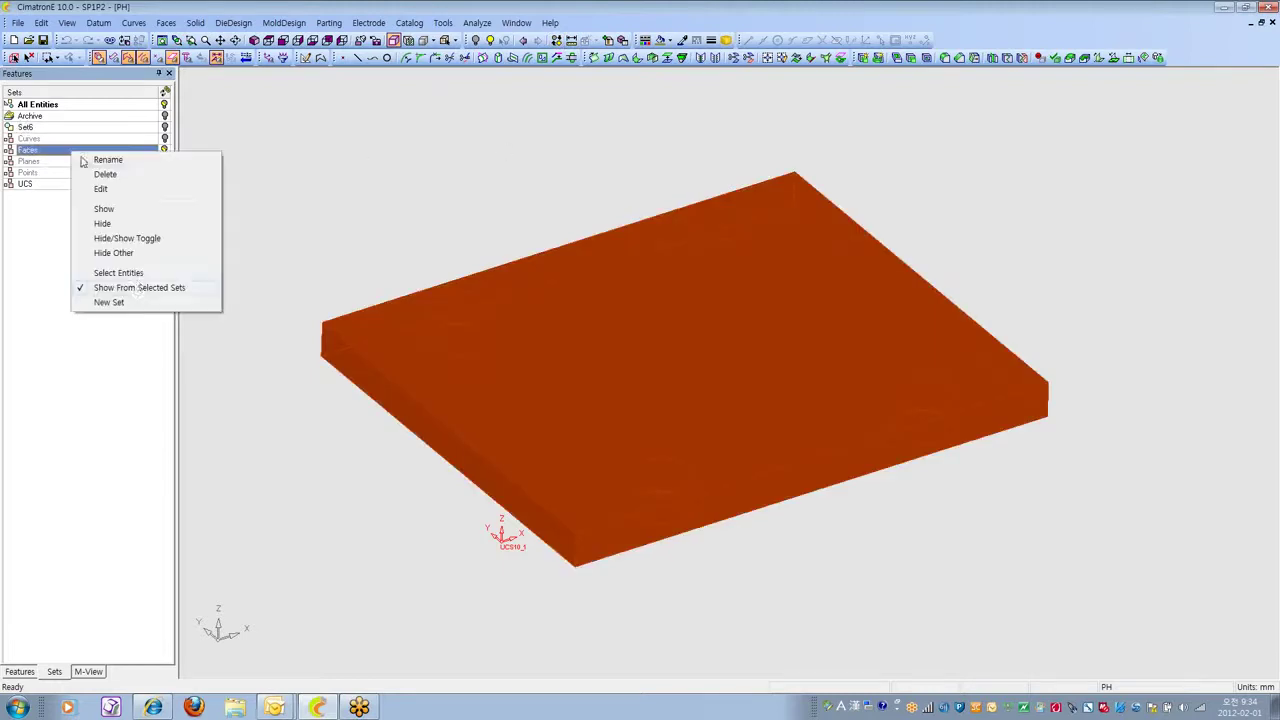
left_click(138, 289)
right_click(105, 154)
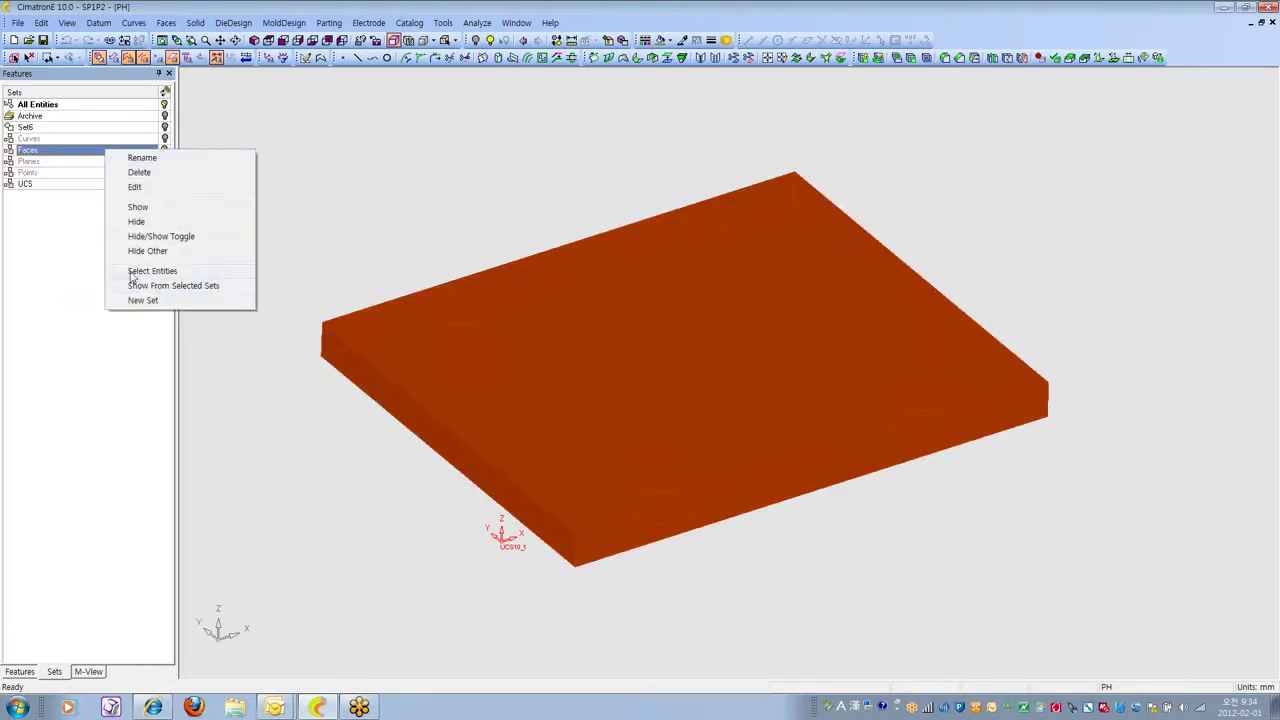
left_click(146, 287)
Toggle repeatedly between the plate body and the hole faces with the Faces set selected, ending with the hole faces shown.
left_click(556, 40)
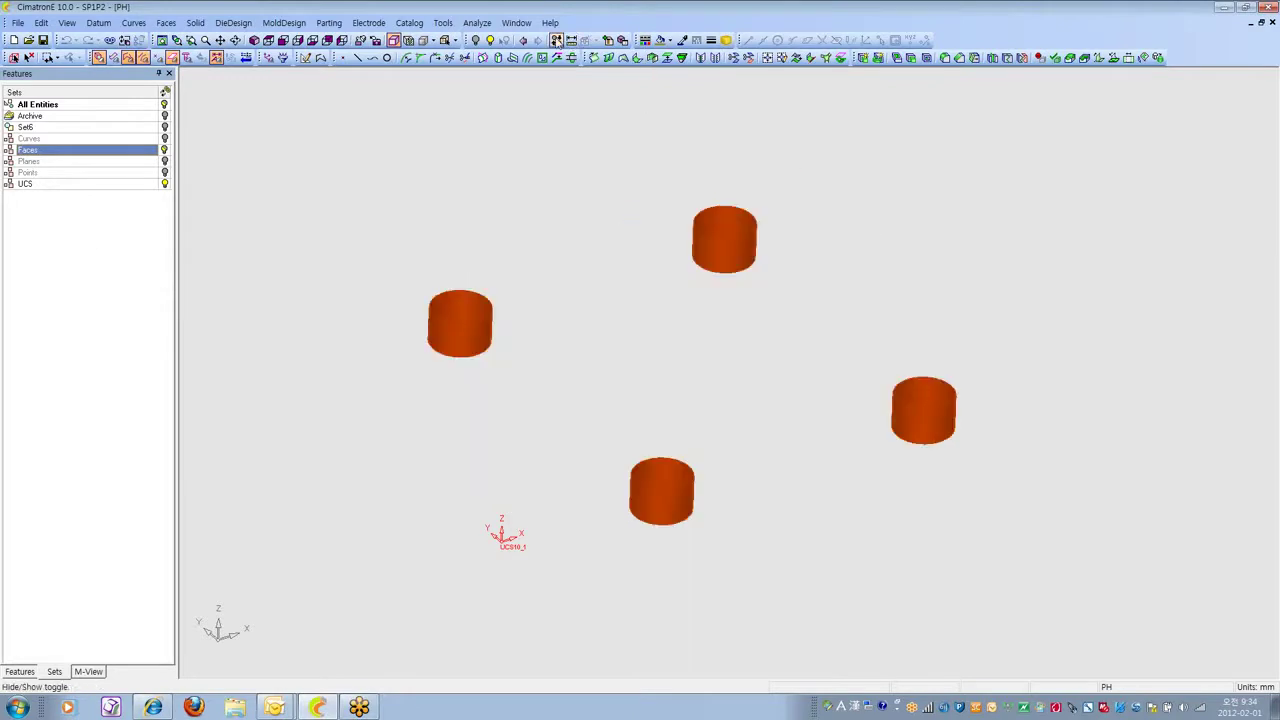
left_click(556, 40)
left_click(556, 40)
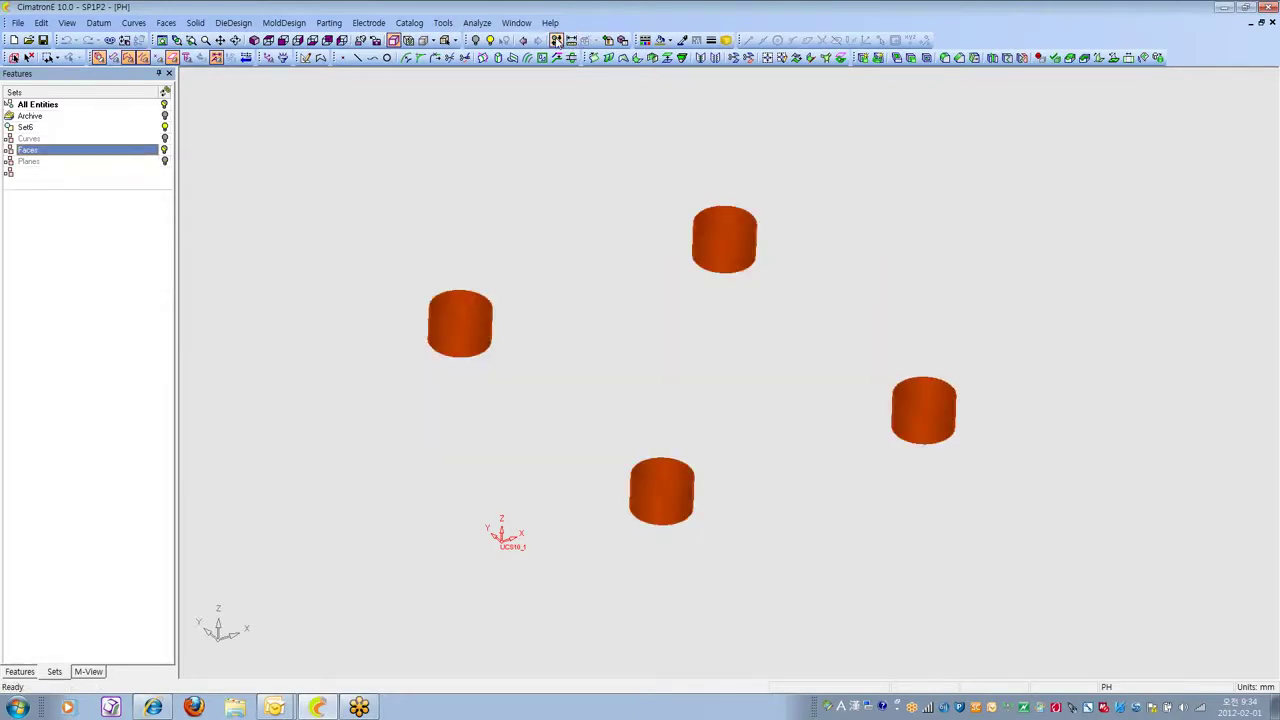
left_click(515, 166)
left_click(556, 40)
left_click(556, 40)
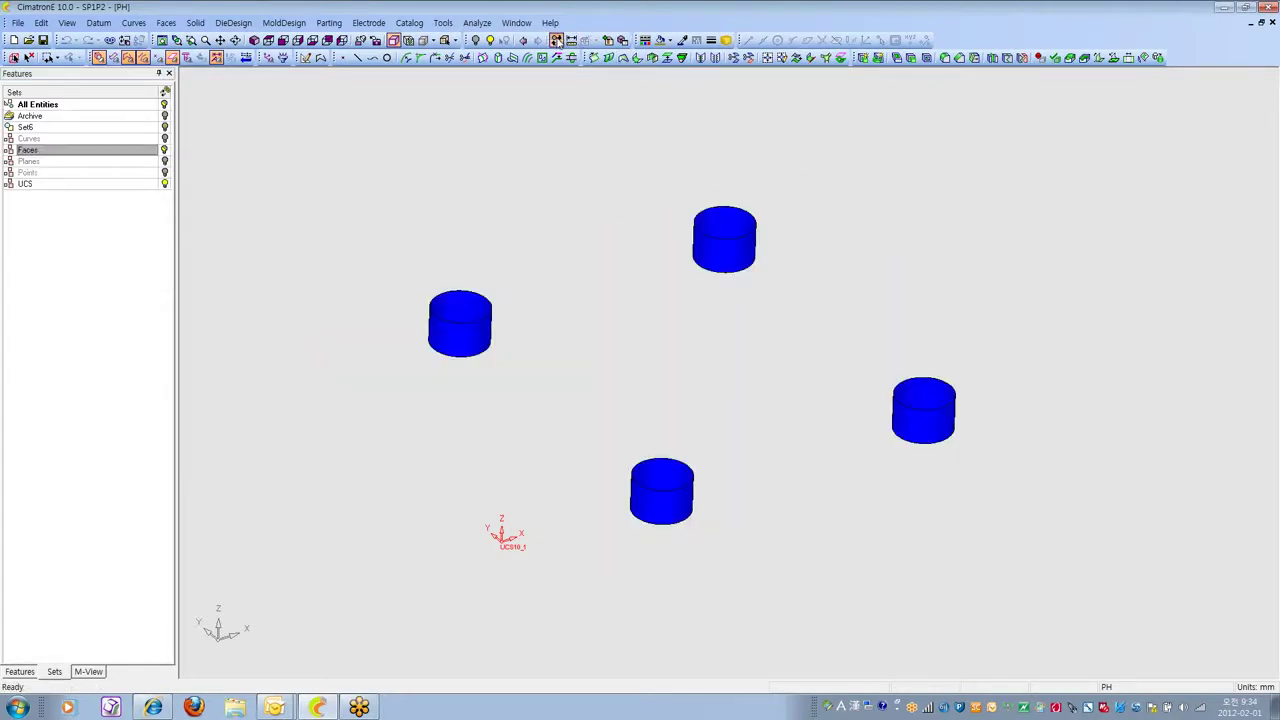
left_click(556, 40)
left_click(556, 40)
left_click(556, 40)
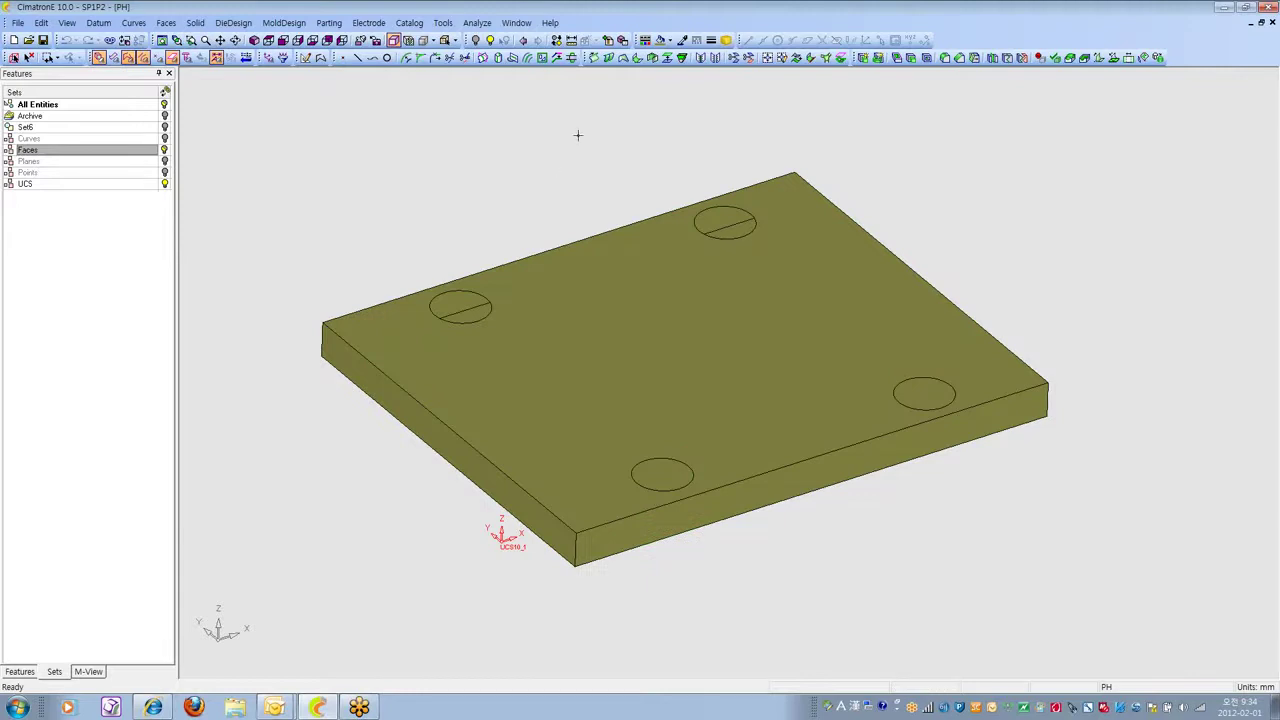
left_click(556, 40)
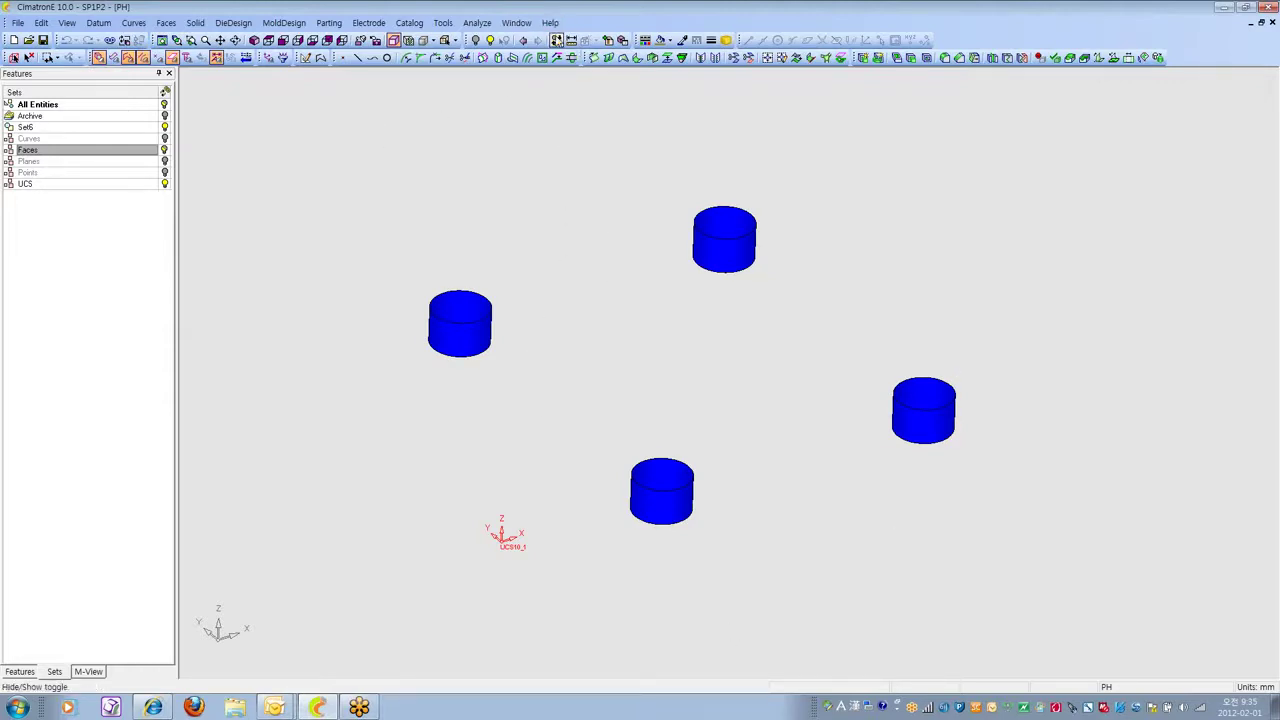
left_click(556, 40)
left_click(556, 40)
left_click(556, 40)
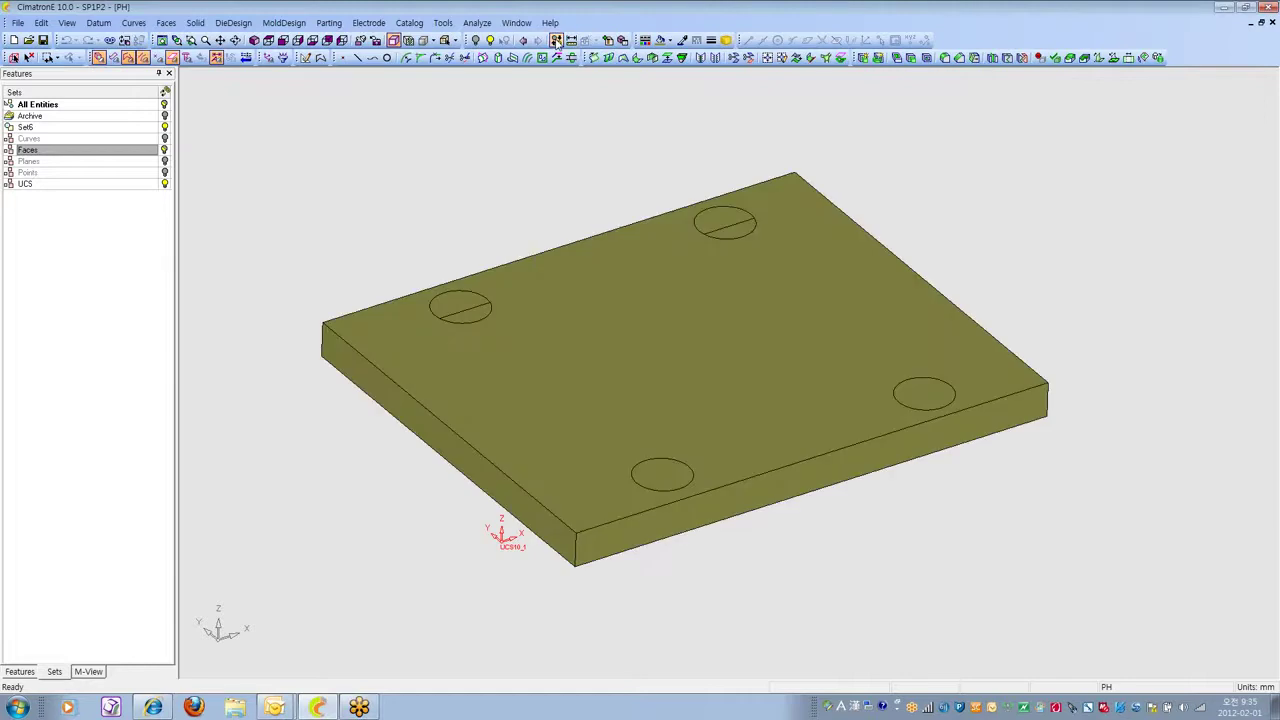
left_click(556, 40)
left_click(556, 40)
left_click(556, 40)
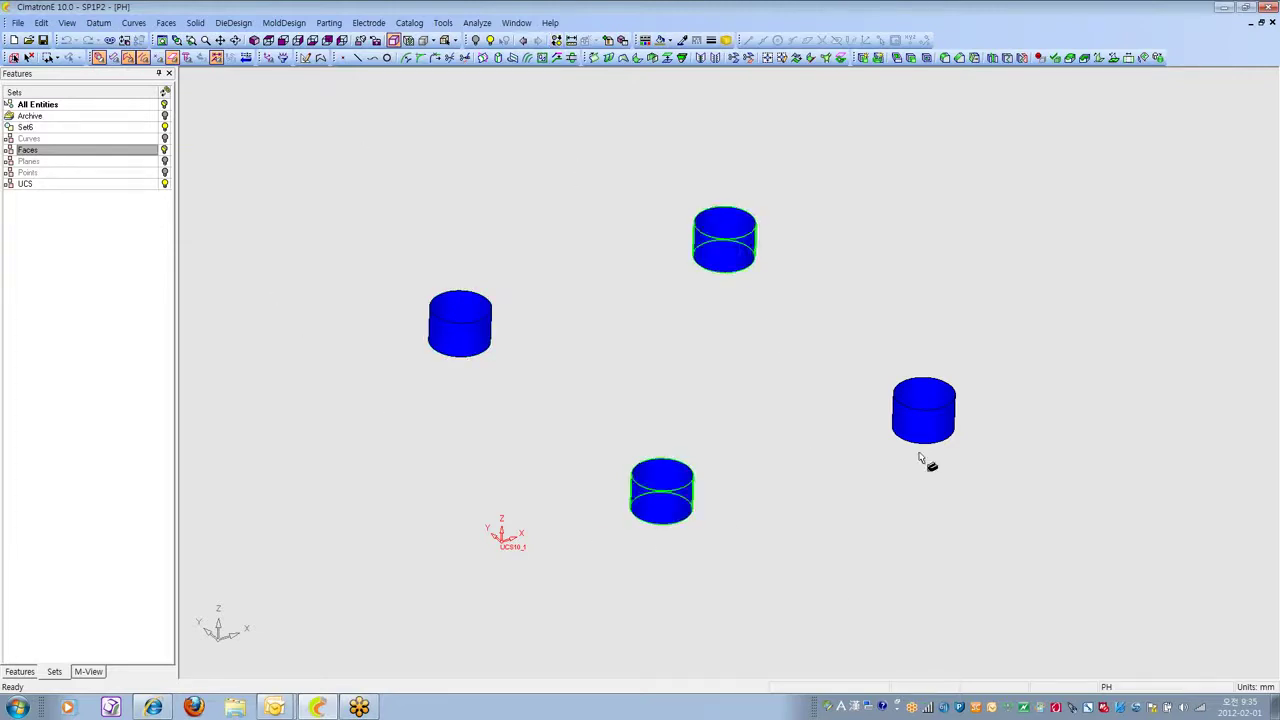
Examine the view Settings options, including Show From Selected Sets and Crosshair Cursor.
left_click(41, 24)
mouse_move(61, 26)
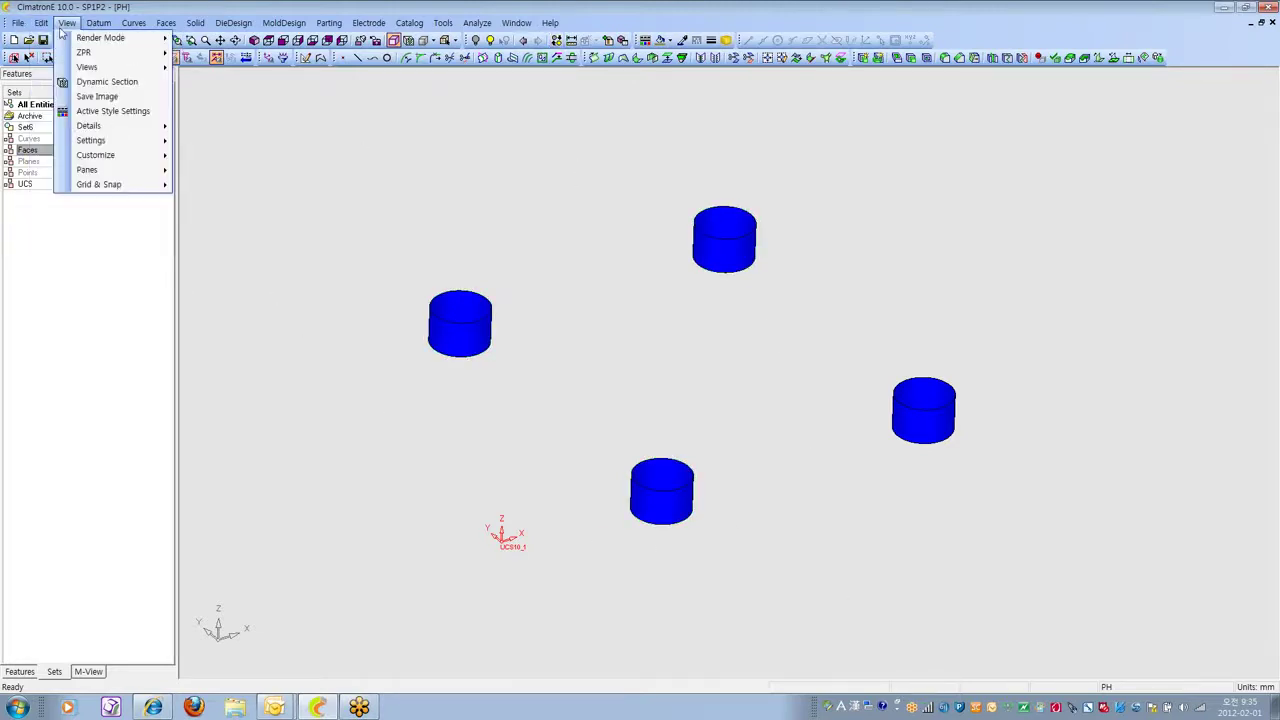
mouse_move(111, 142)
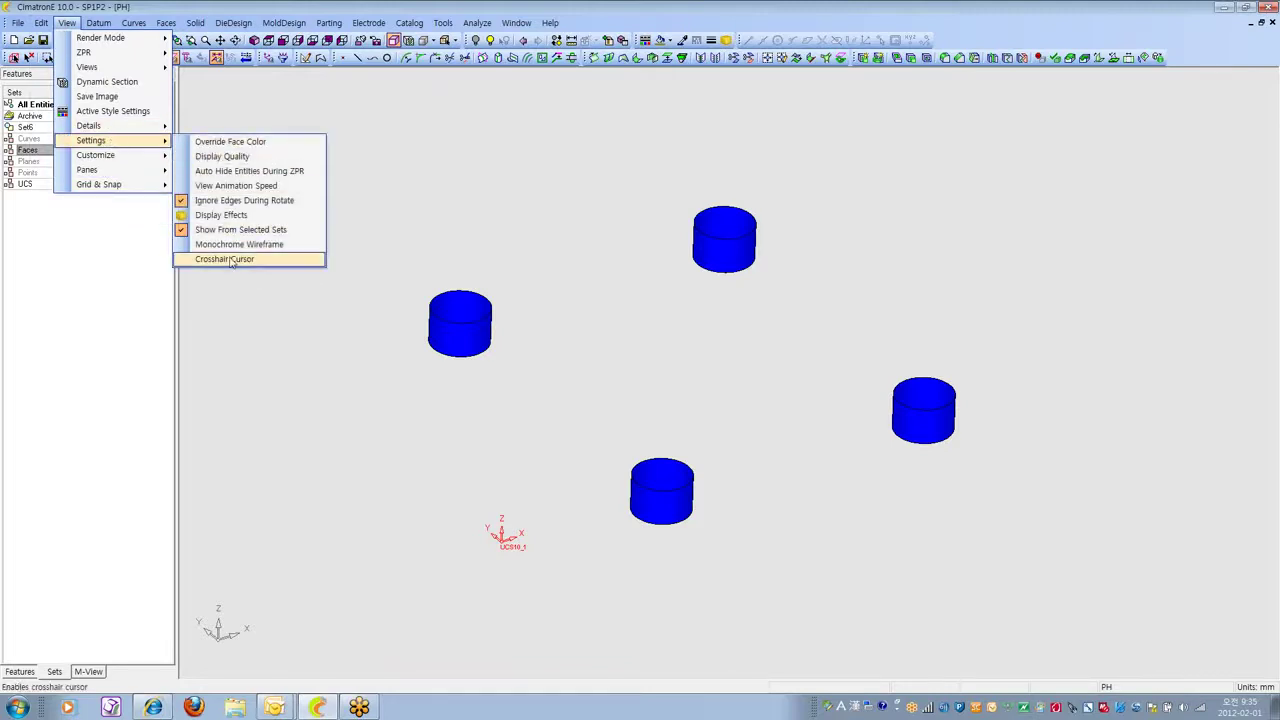
left_click(234, 260)
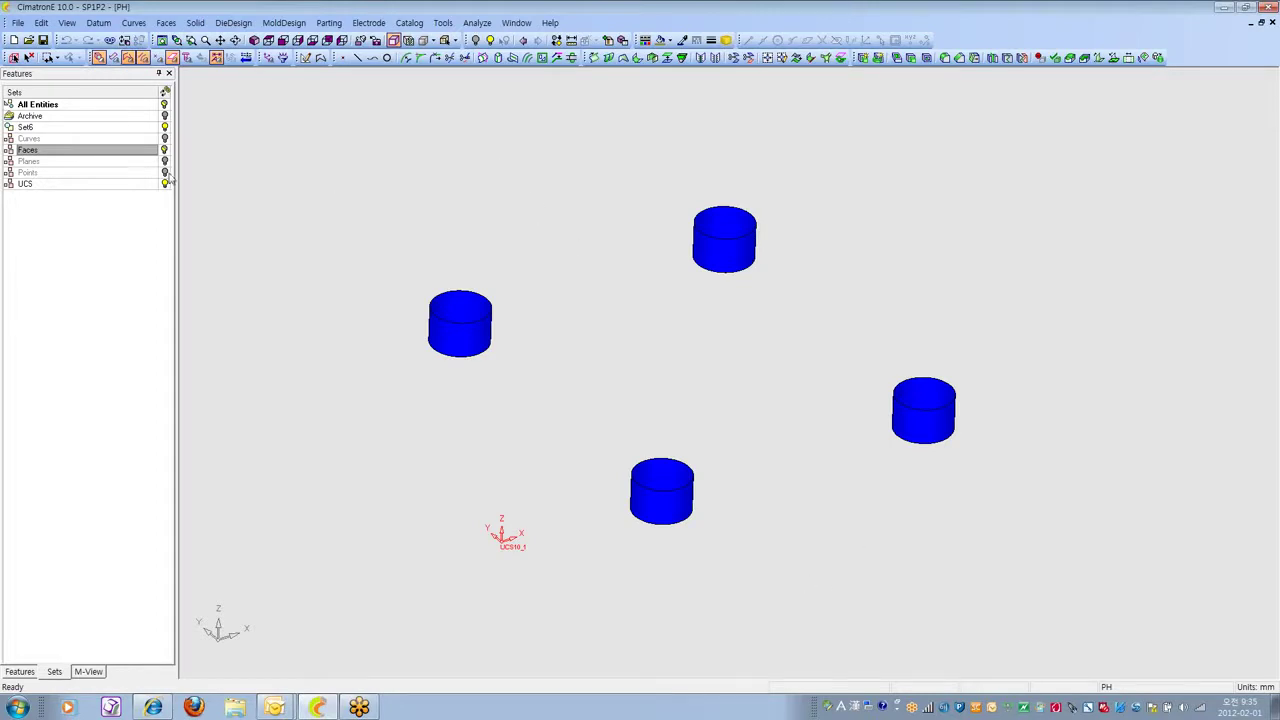
left_click(67, 22)
mouse_move(95, 145)
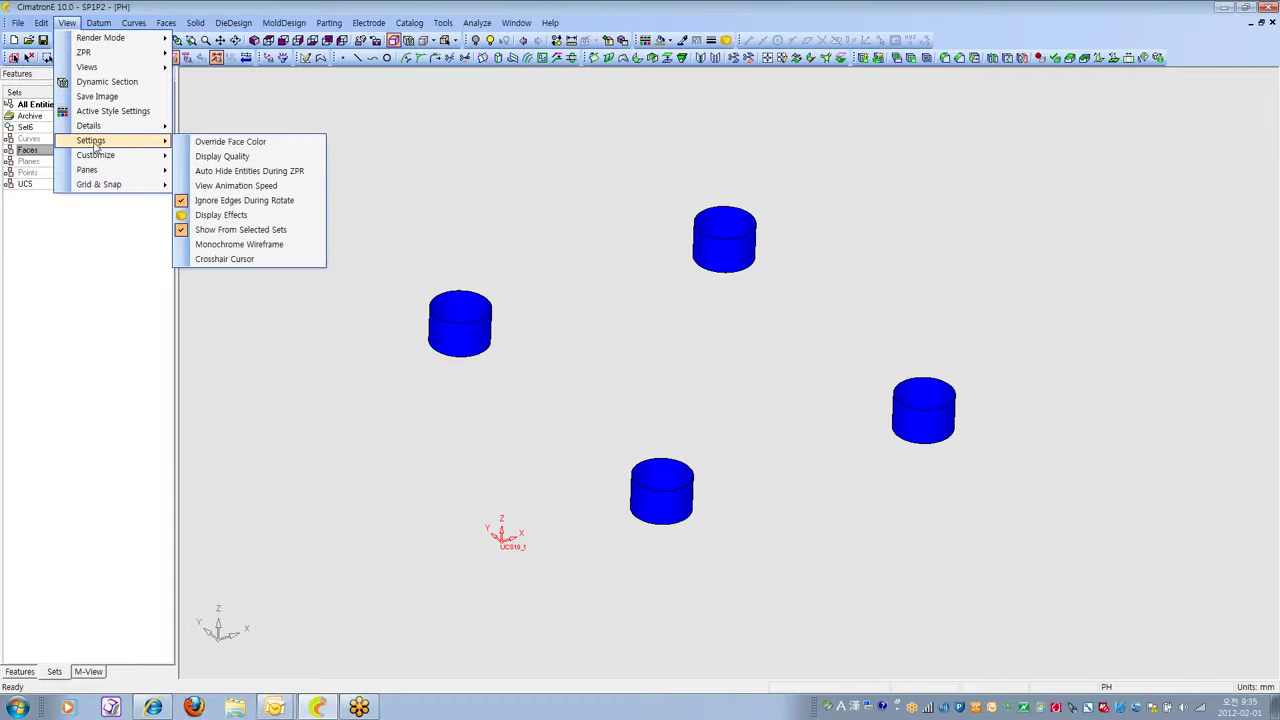
Examine the view Customize options, such as Keyboard, Toolbars, Symbol List, 3Dconnexion and Save Profile.
mouse_move(130, 171)
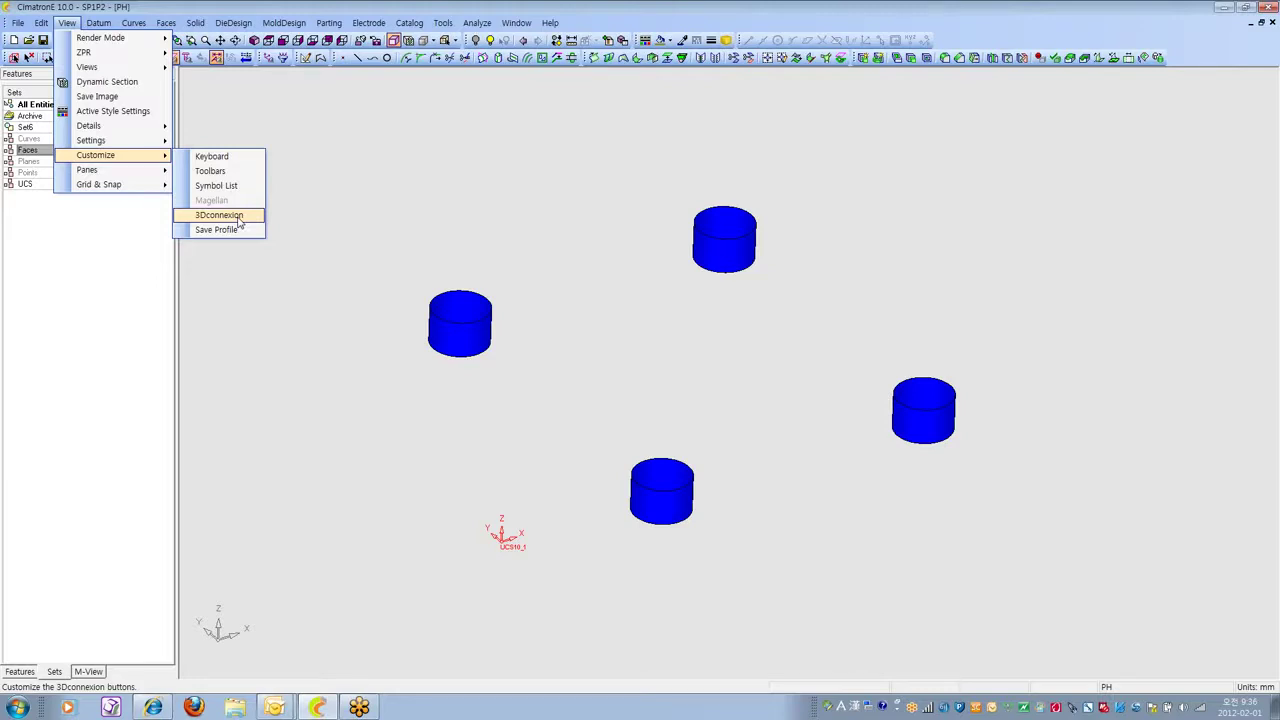
key("Escape")
key("Escape")
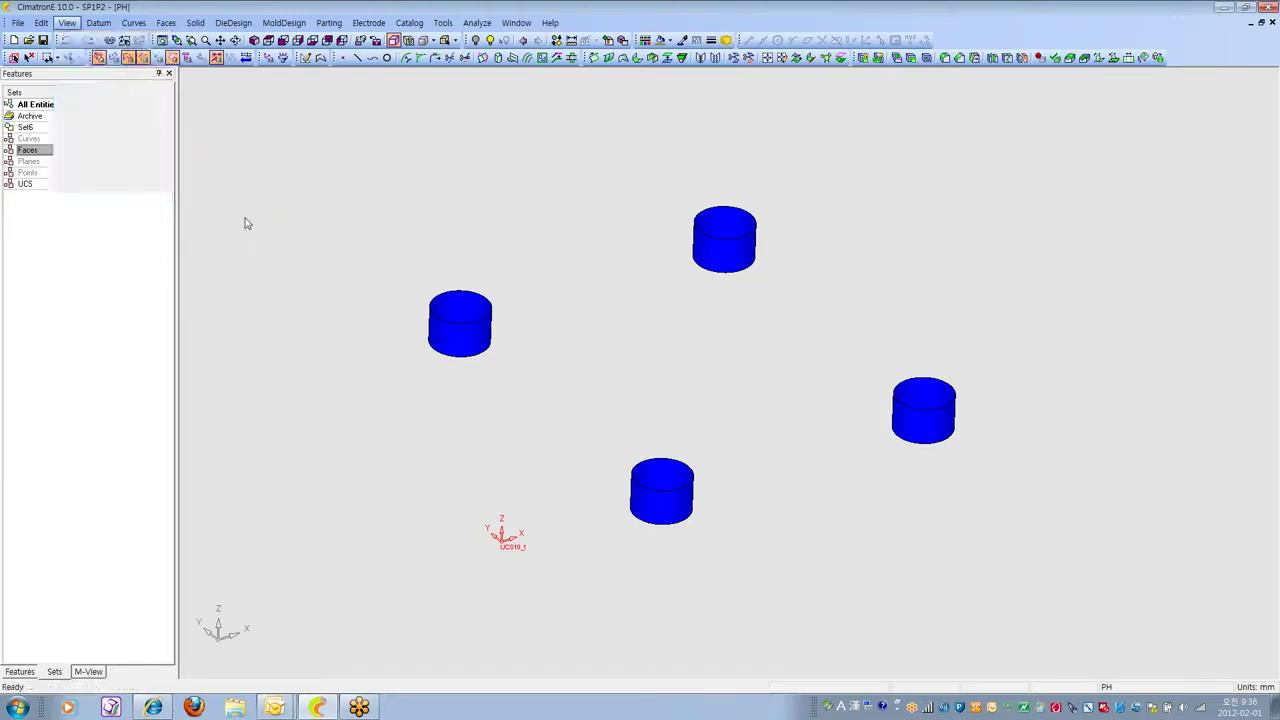
mouse_move(569, 226)
left_mouse_down()
mouse_move(575, 255)
mouse_move(570, 230)
mouse_move(580, 237)
mouse_move(570, 266)
mouse_move(515, 285)
mouse_move(566, 249)
mouse_move(568, 232)
left_mouse_up()
left_click(788, 189)
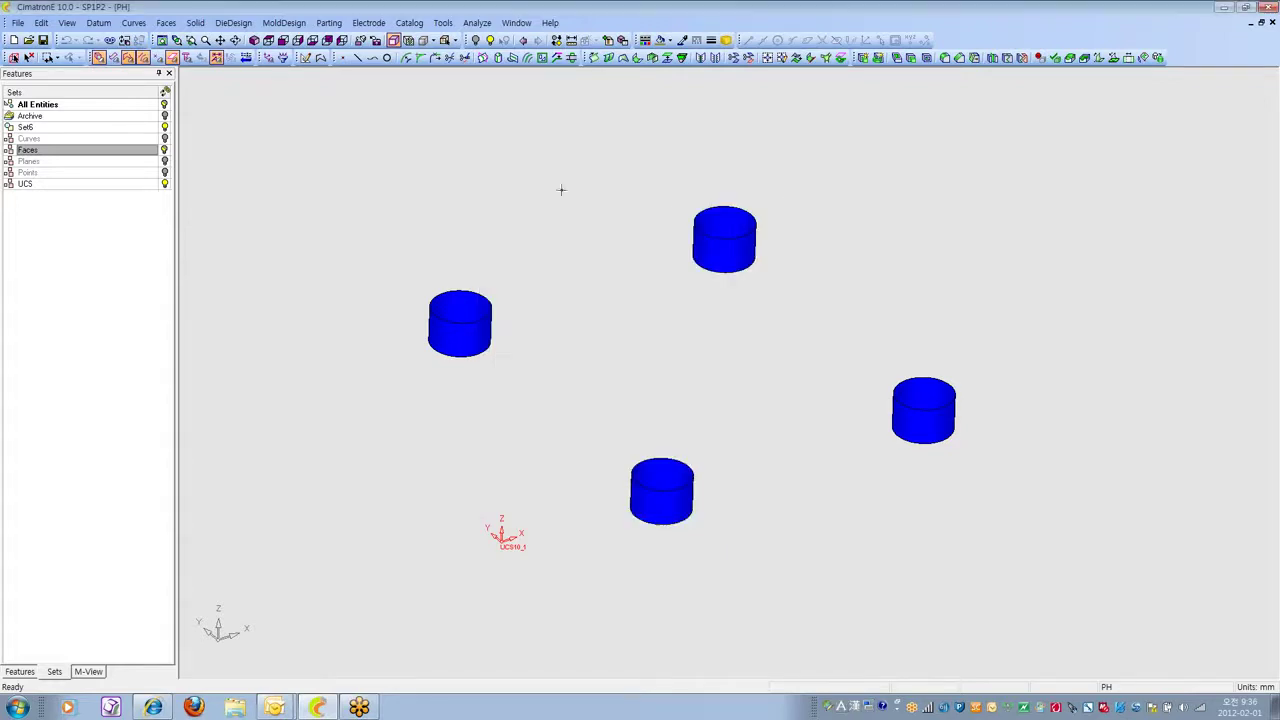
left_click(66, 23)
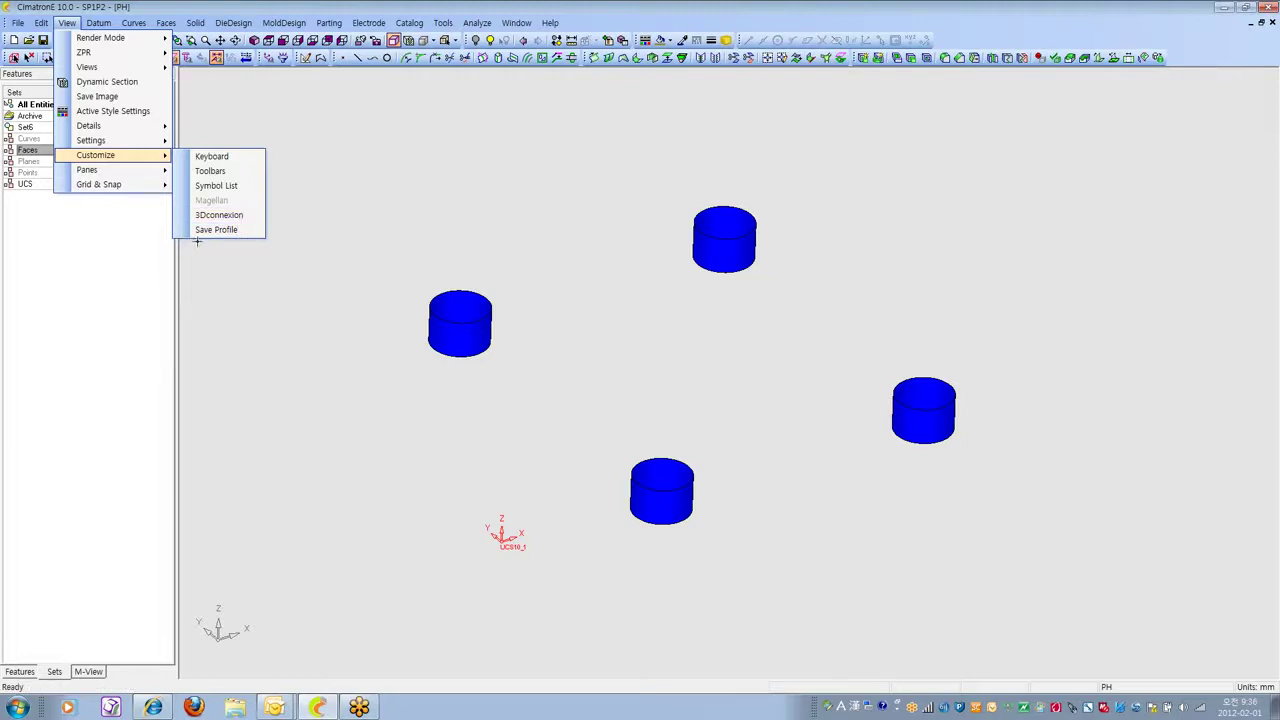
left_click(274, 266)
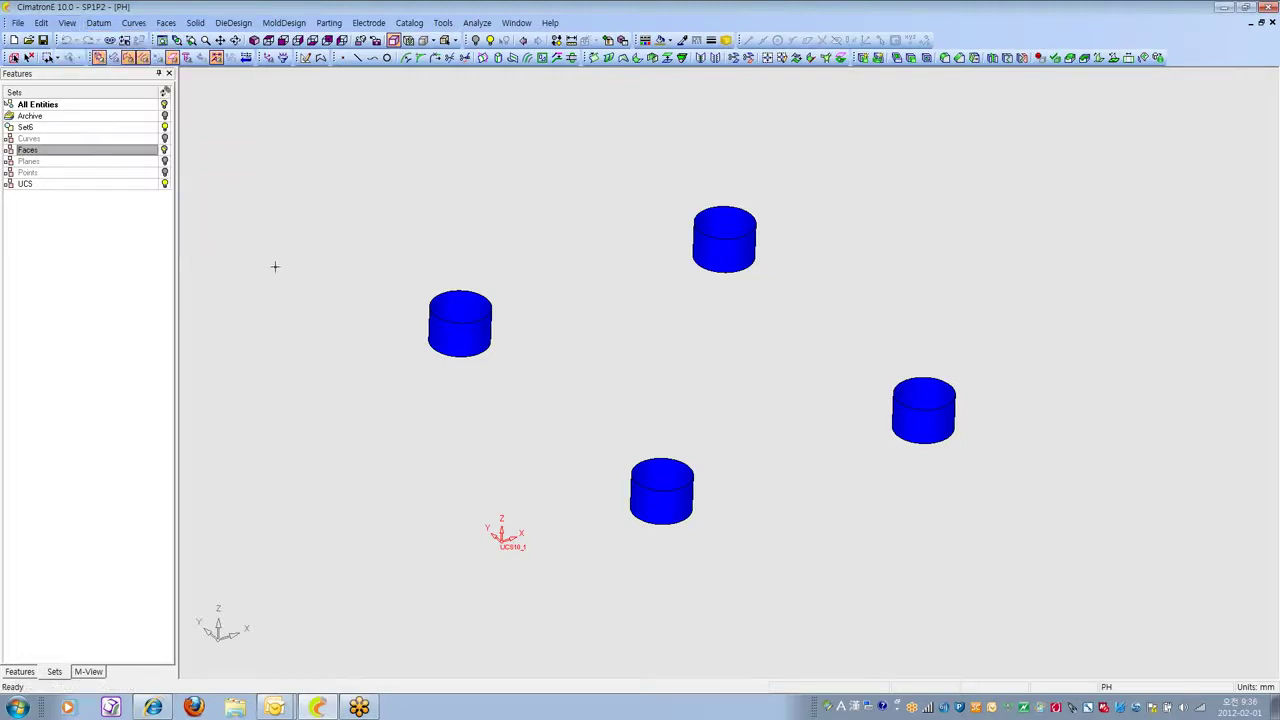
Display the model in the top view and check the available Grid & Snap options.
left_click(67, 22)
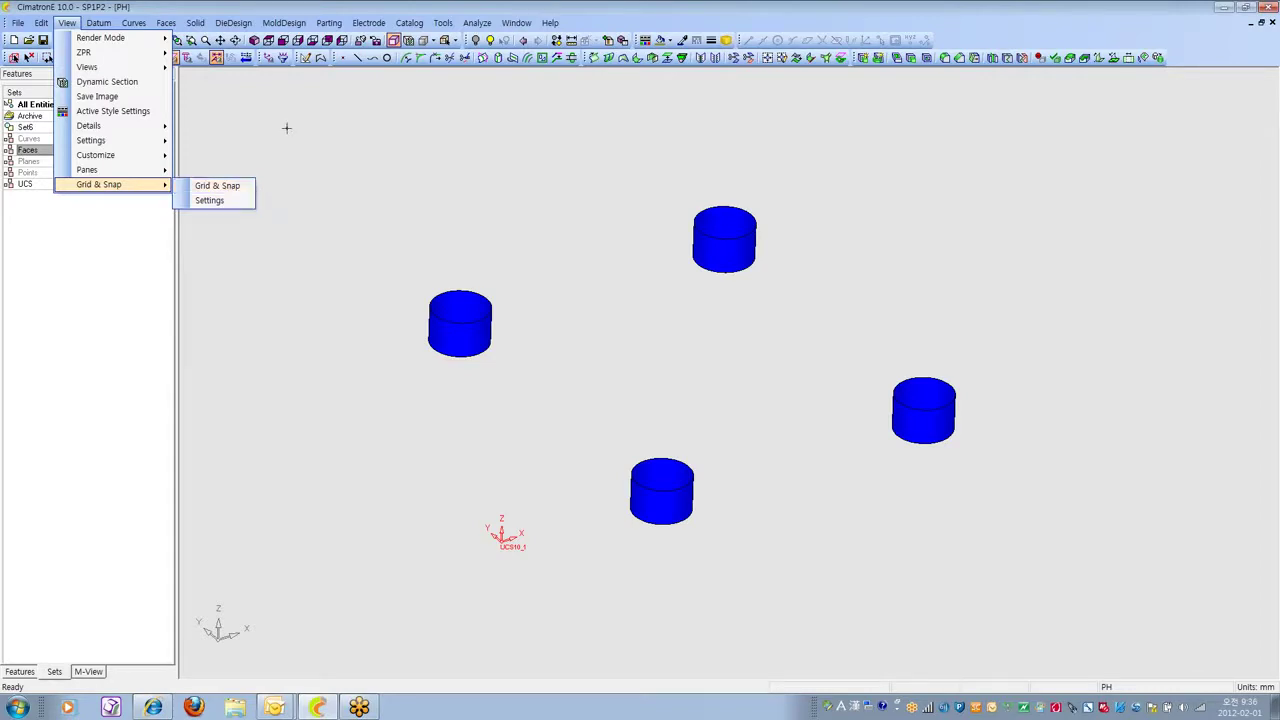
left_click(363, 300)
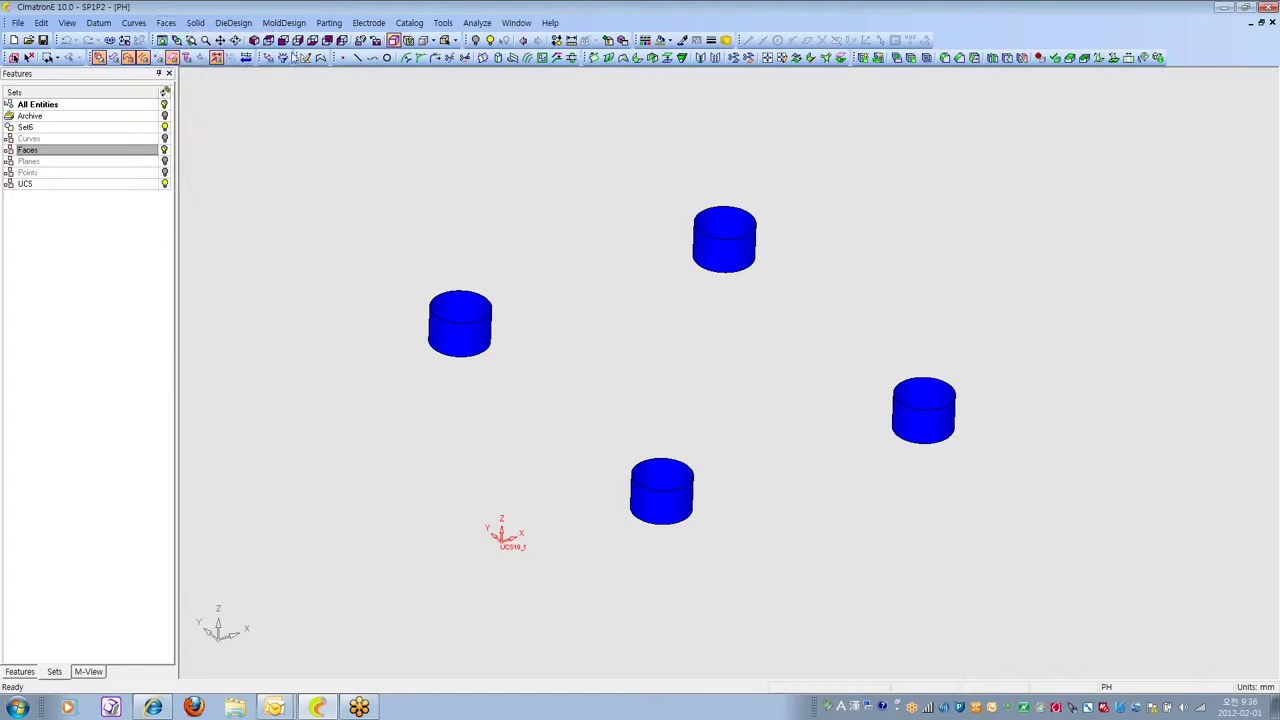
left_click(268, 40)
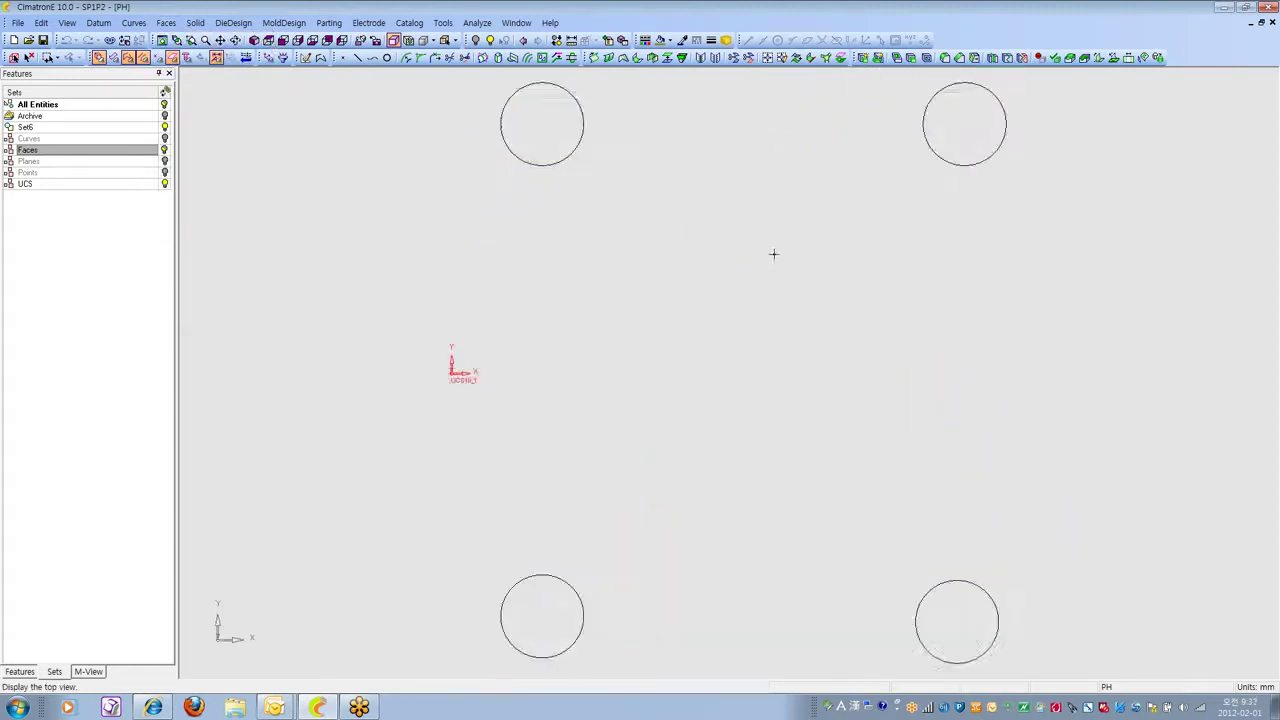
left_click(67, 22)
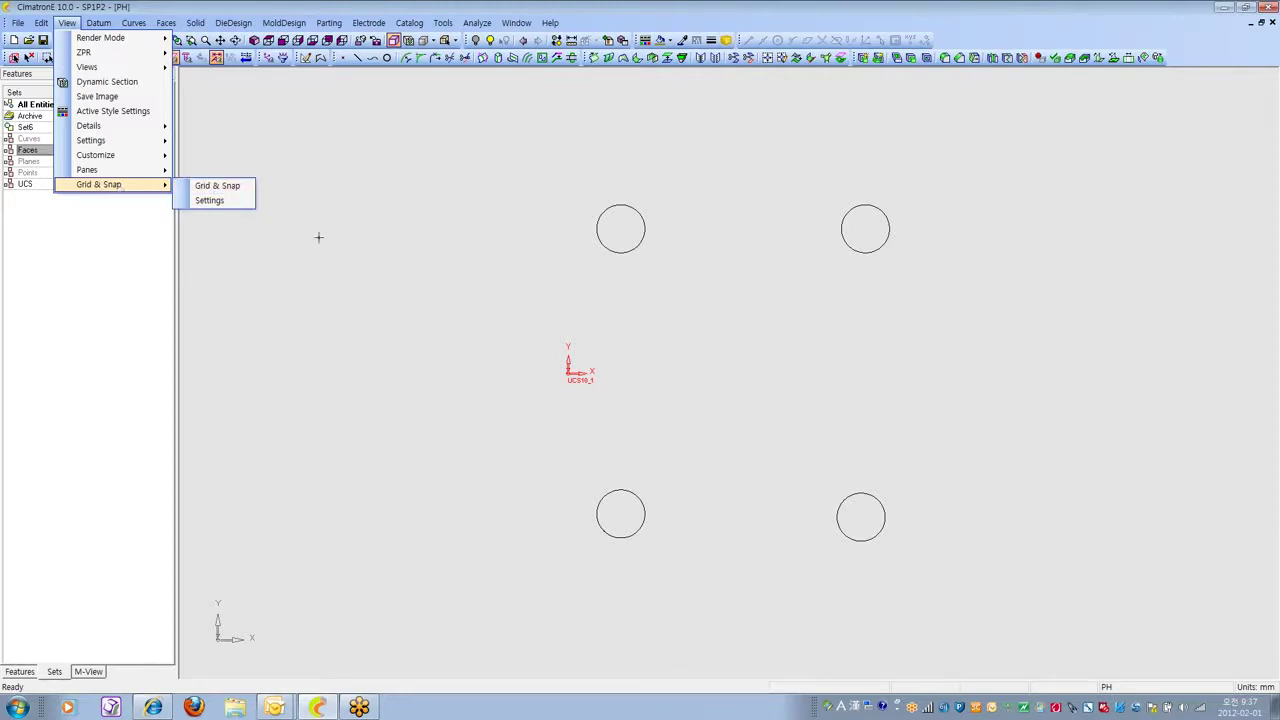
left_click(367, 251)
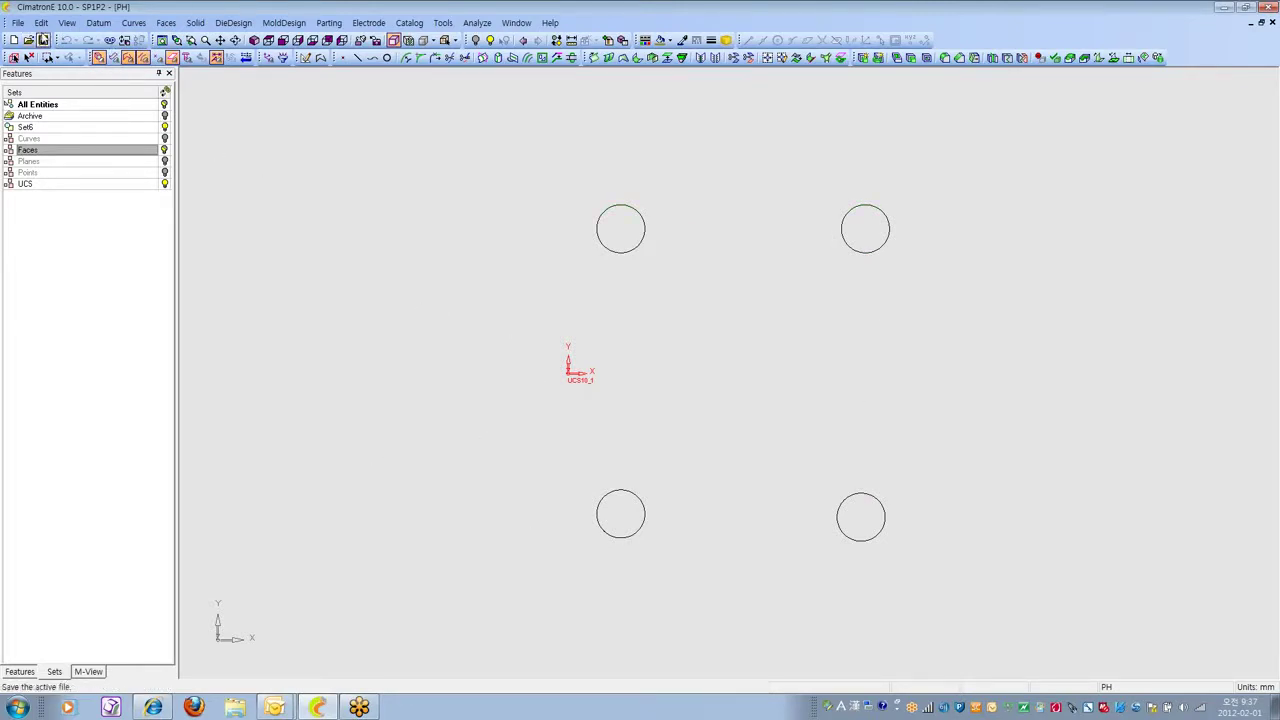
left_click(41, 22)
left_click(338, 358)
left_click(41, 22)
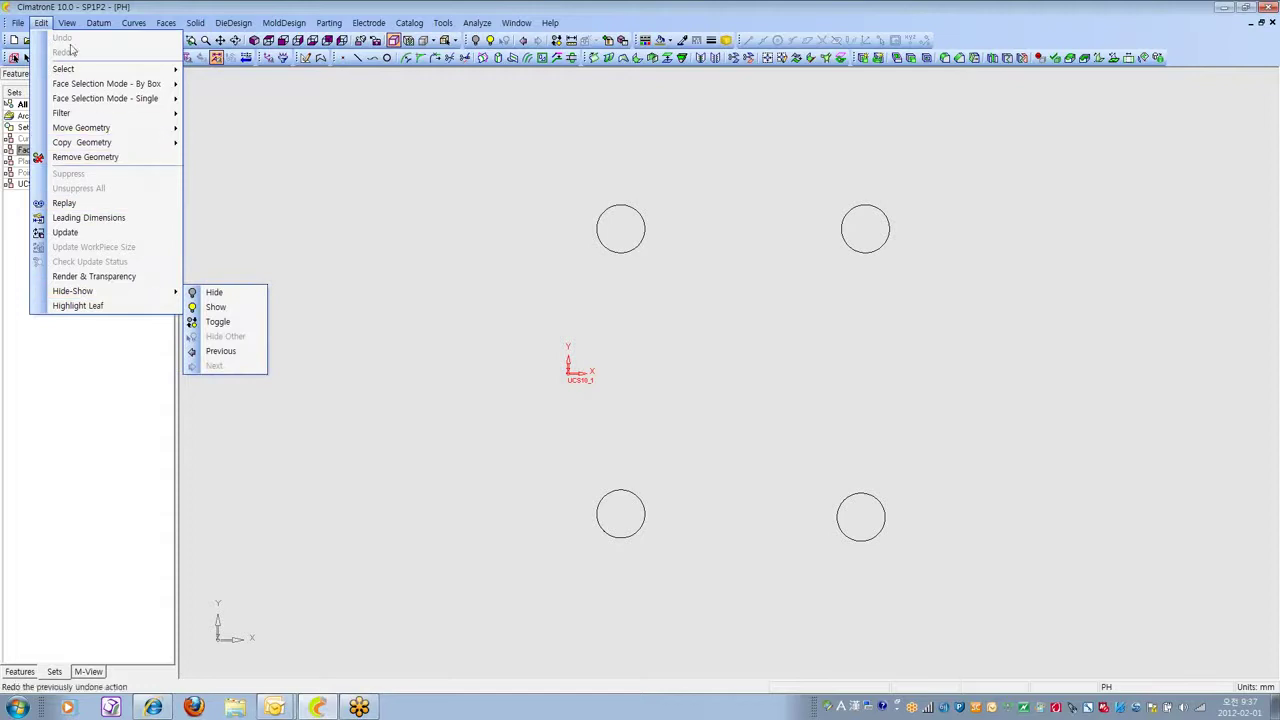
mouse_move(67, 22)
mouse_move(141, 162)
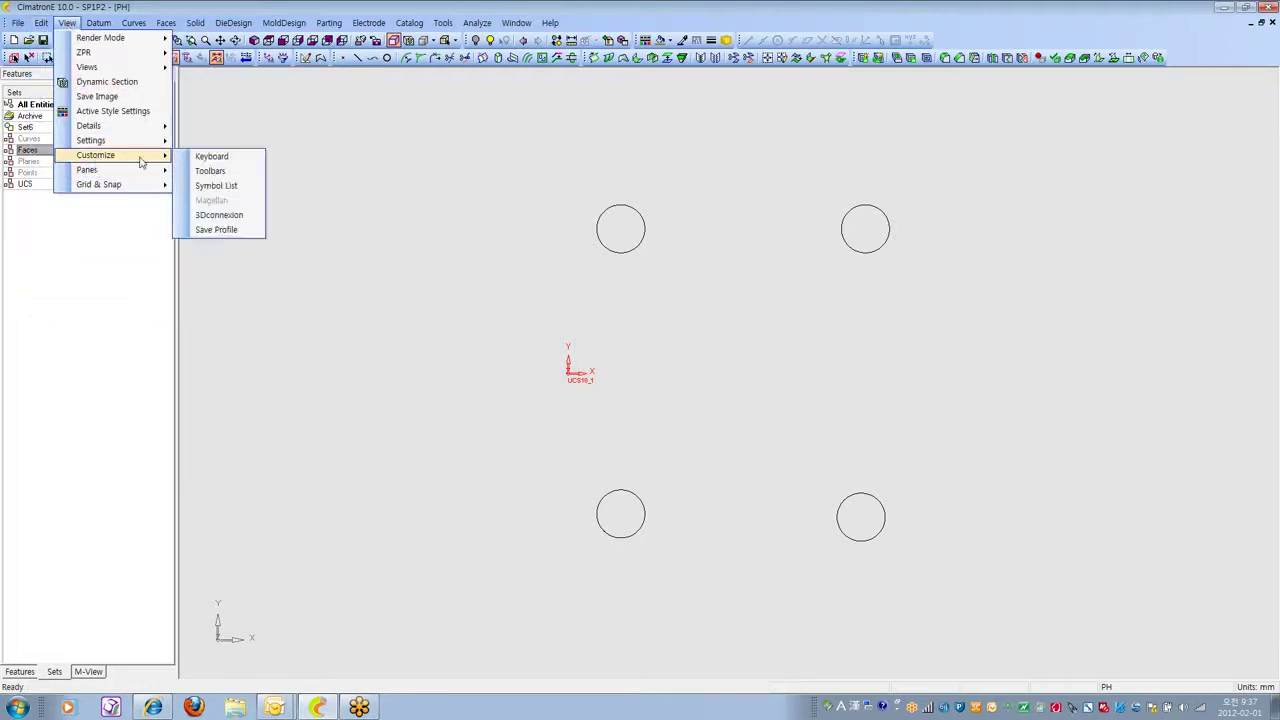
left_click(243, 231)
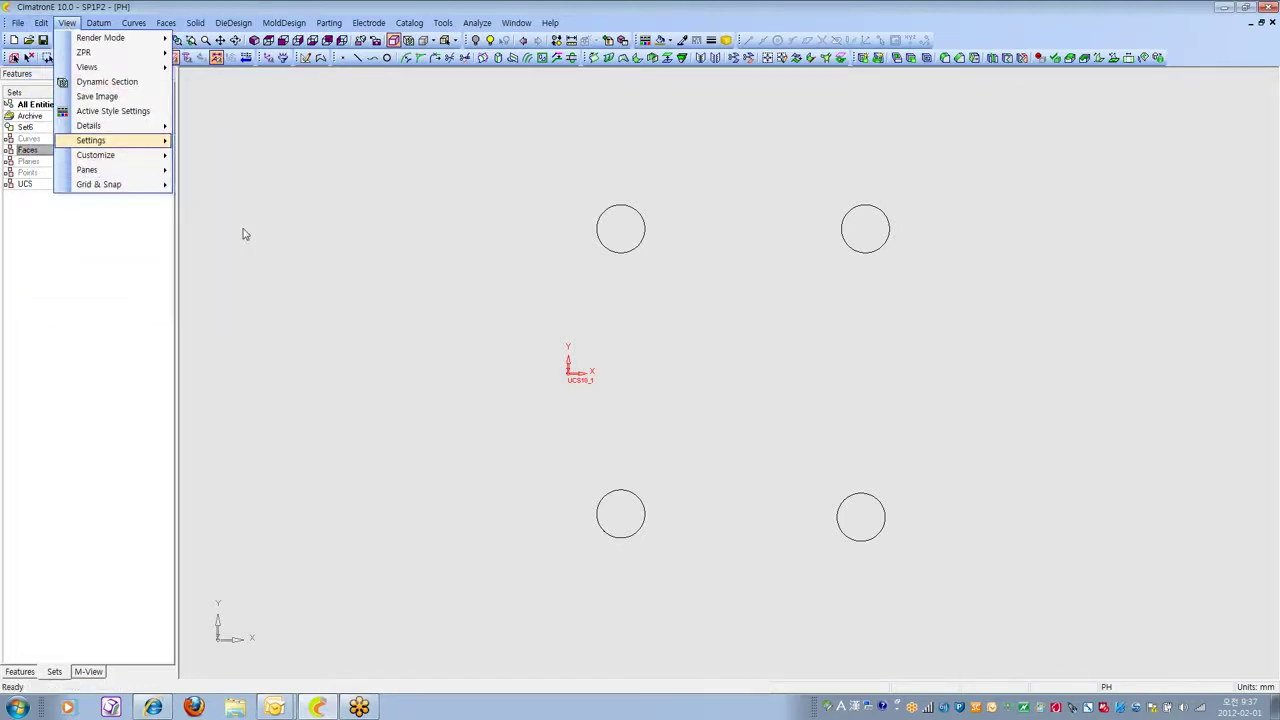
Toggle between the plate body and the hole faces, first with the Faces set selected and again with Set6 selected.
left_click(557, 40)
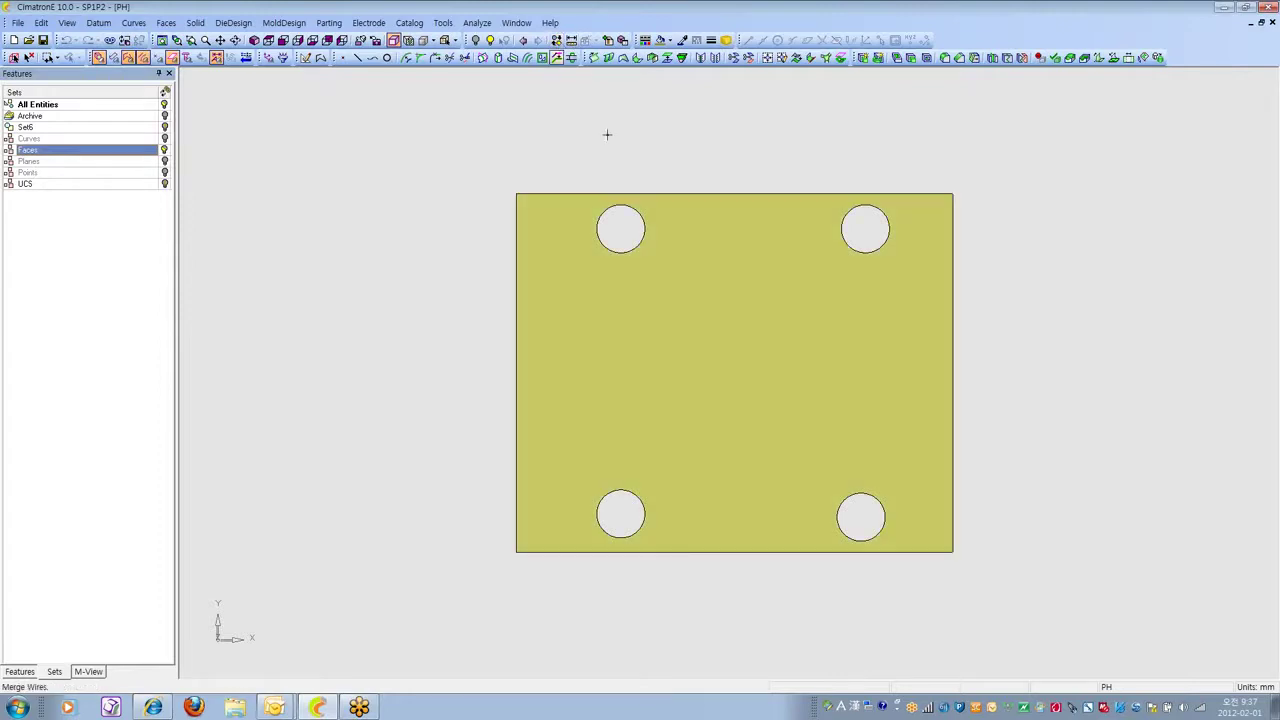
left_click_drag(724, 394, 680, 210, "ctrl")
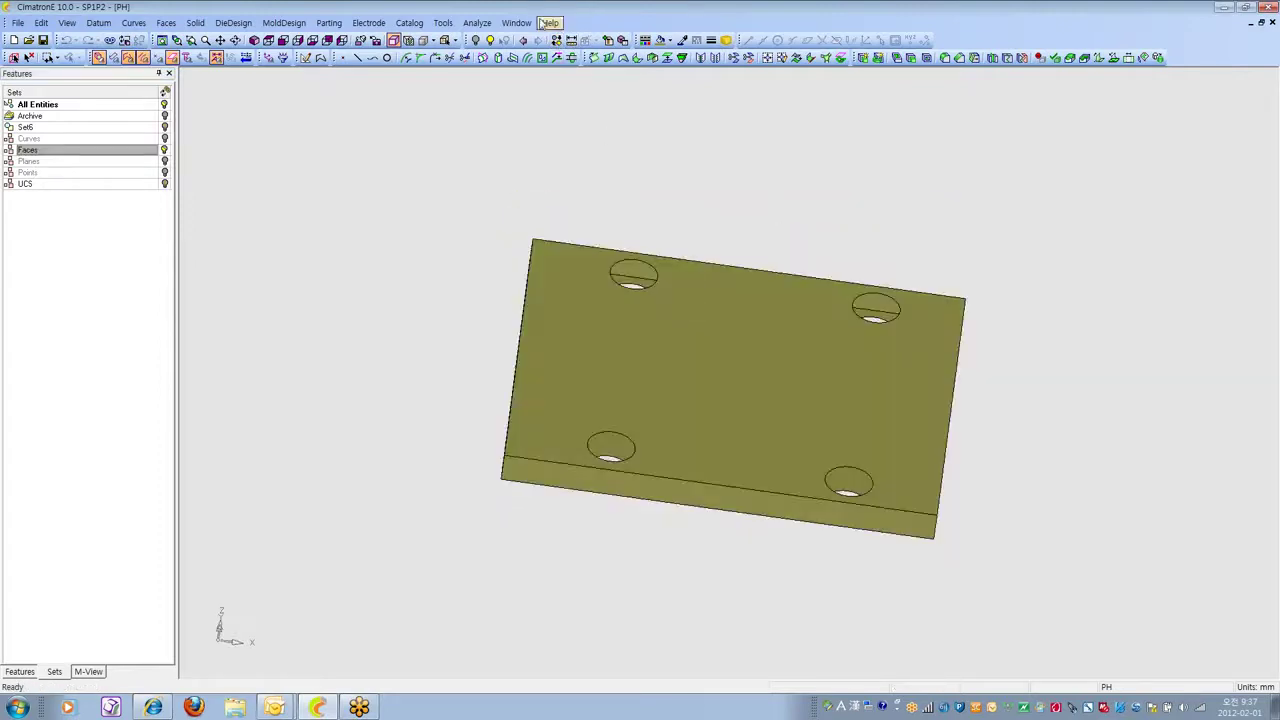
left_click(555, 42)
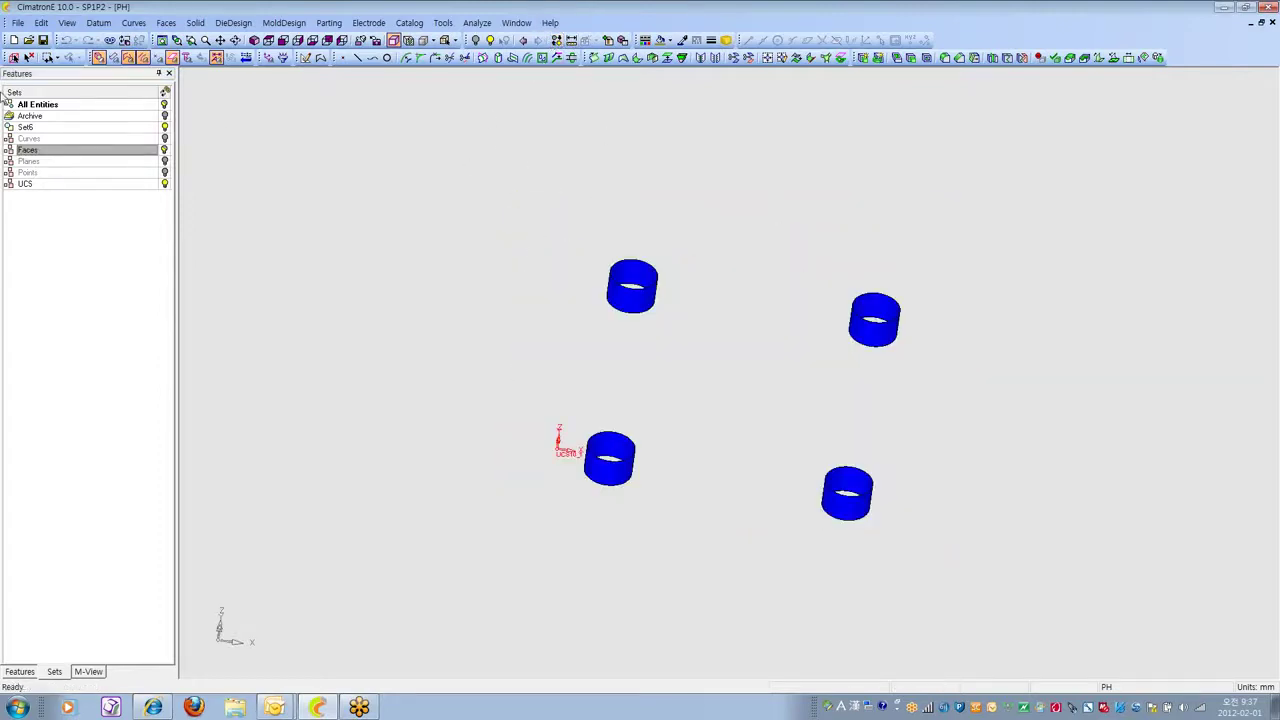
left_click(40, 128)
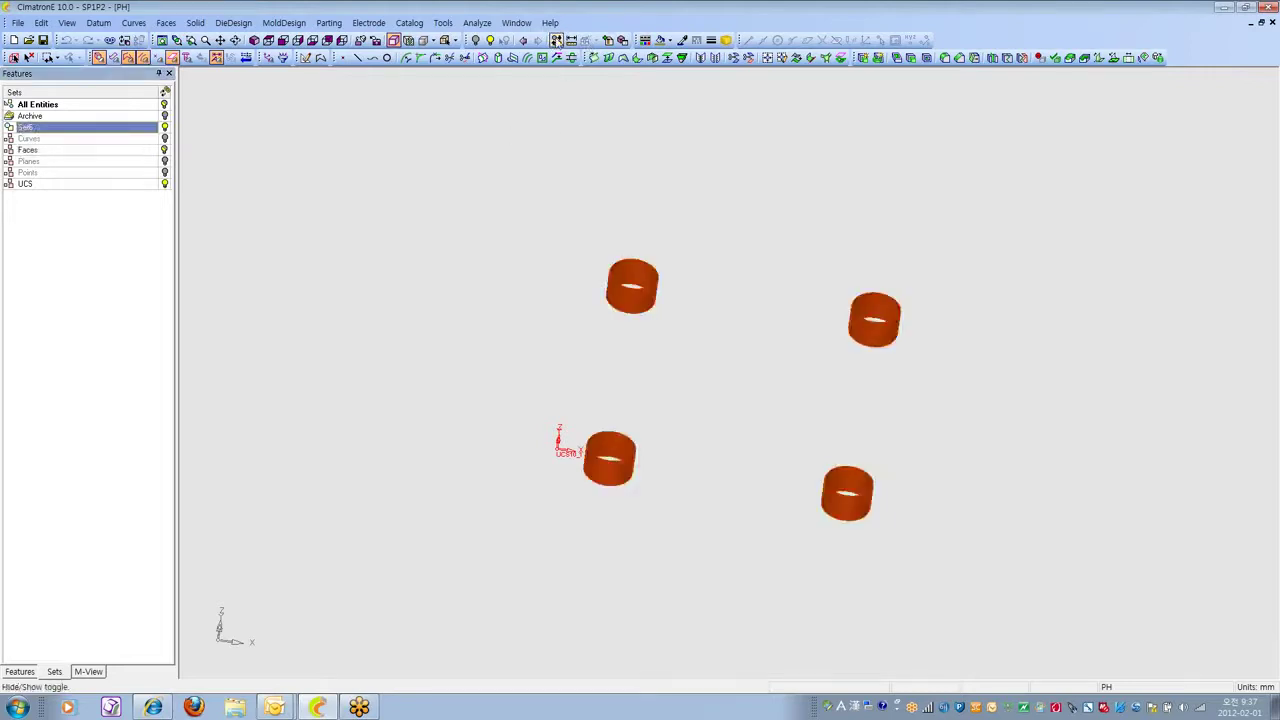
left_click(557, 42)
left_click(557, 42)
Hide the box-selected hole faces, and toggle the hidden entities back so the plate and hole faces are shown together.
left_click_drag(531, 158, 801, 463)
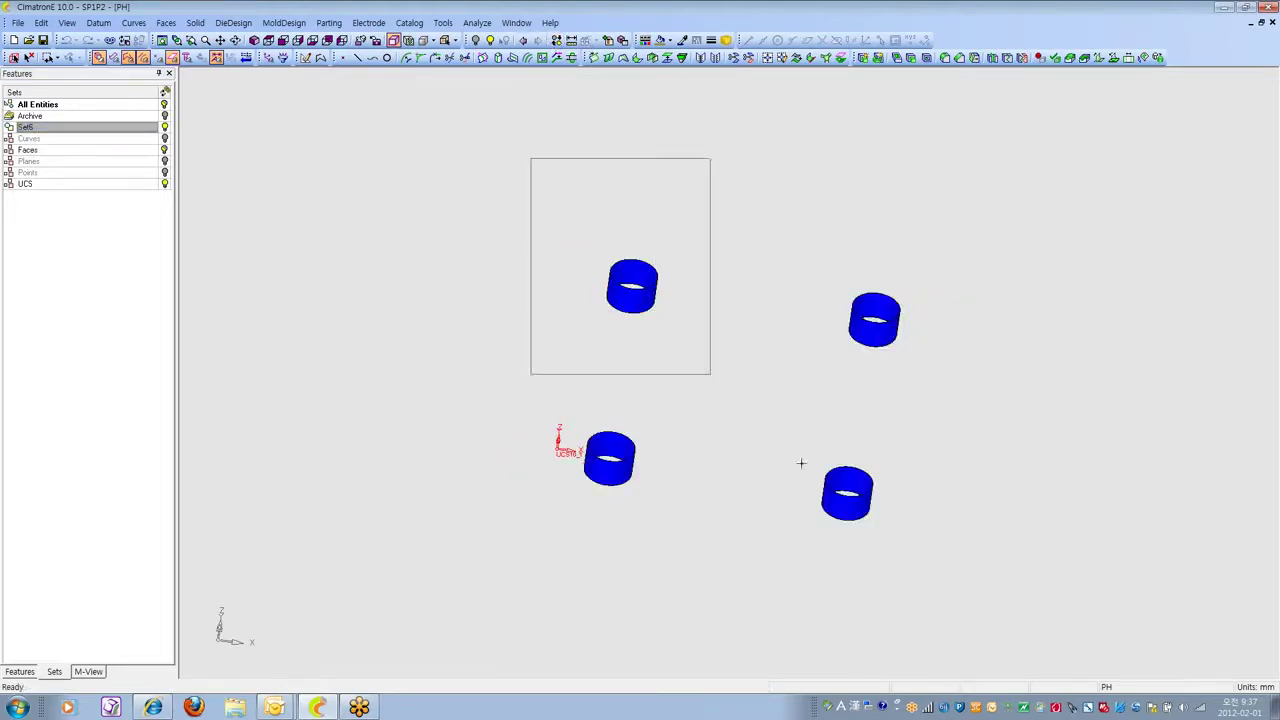
left_click(476, 41)
left_click(557, 41)
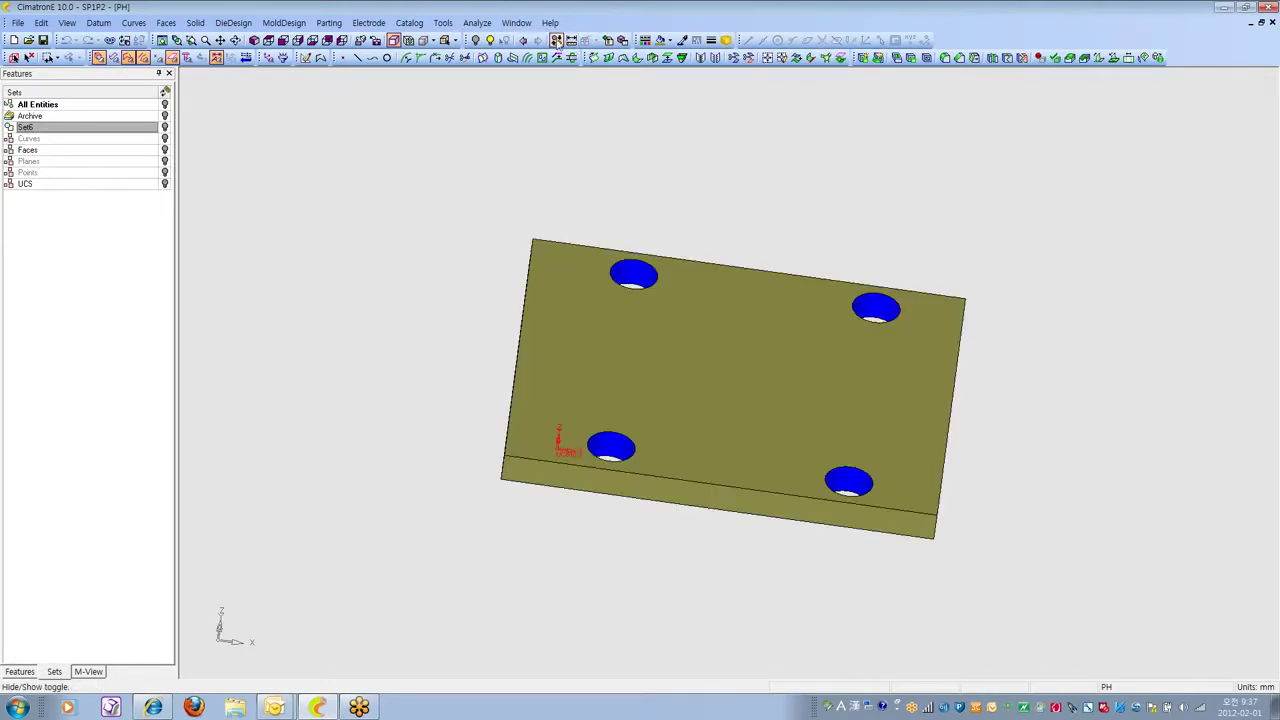
left_click_drag(768, 300, 754, 391, "ctrl")
middle_click_drag(754, 395, 679, 374, "ctrl")
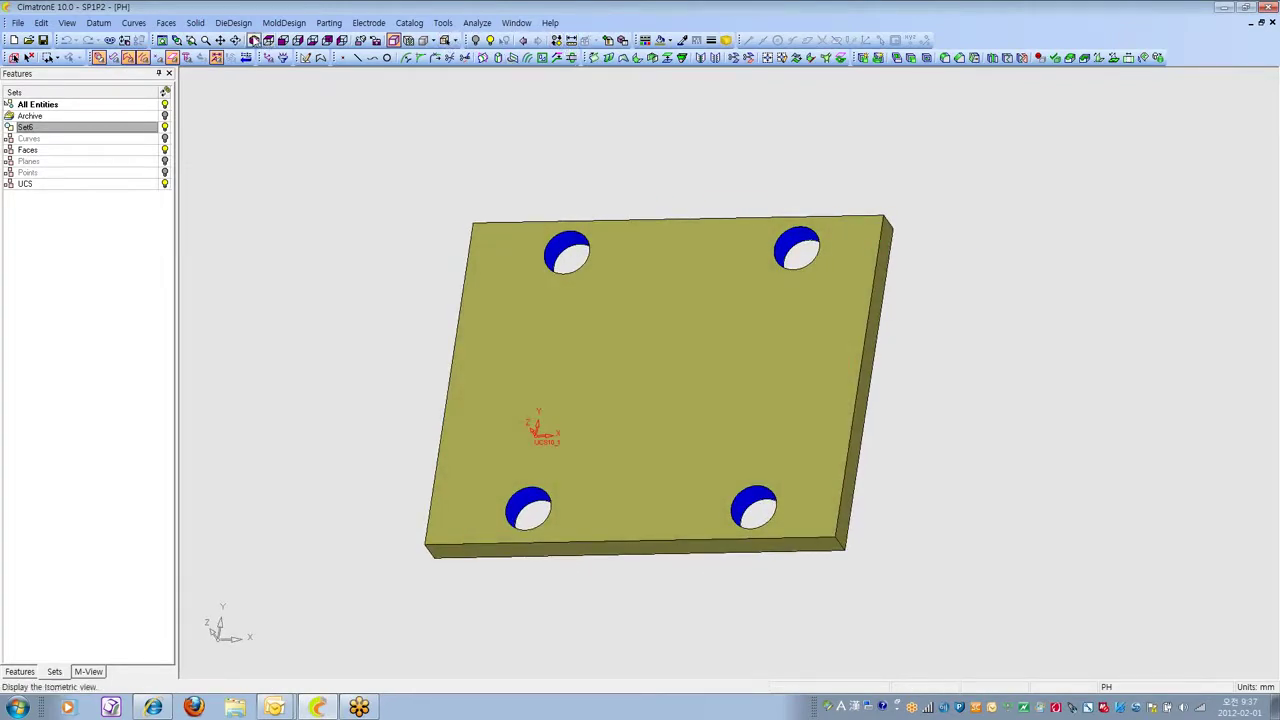
Turn on Grid & Snap in the top view and start a sketch on the plate's top face.
left_click(268, 40)
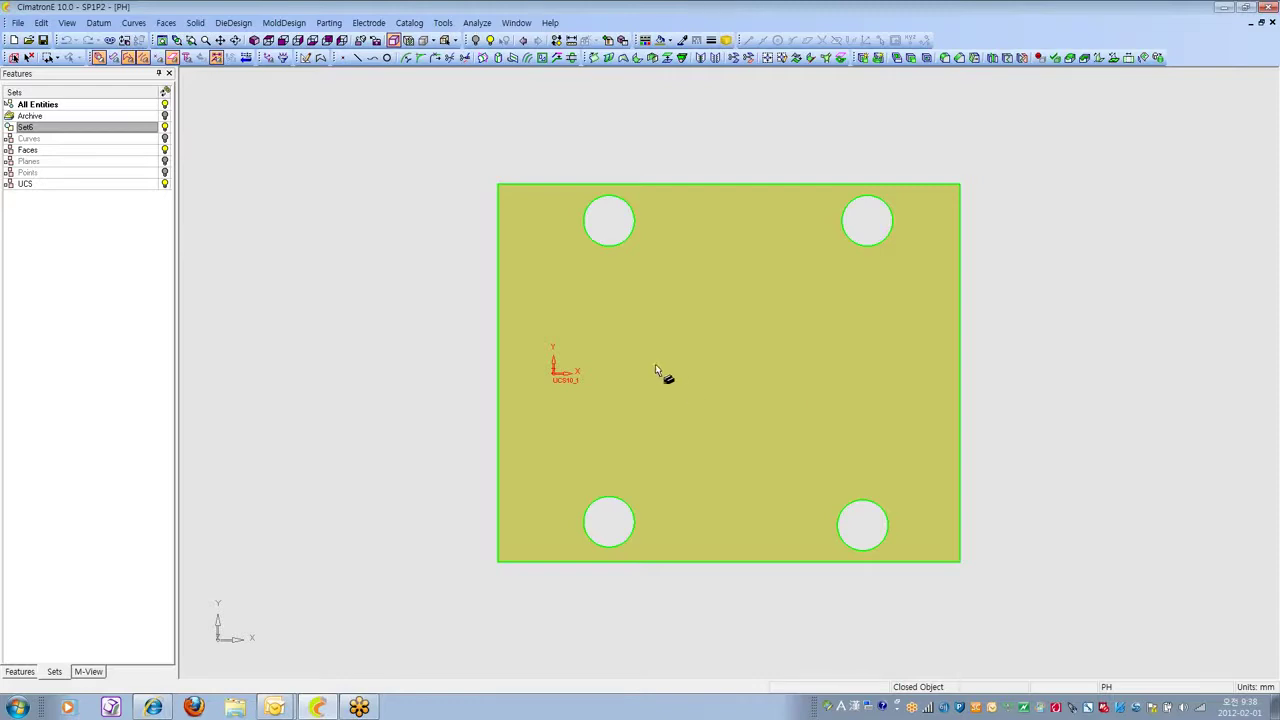
left_click(66, 23)
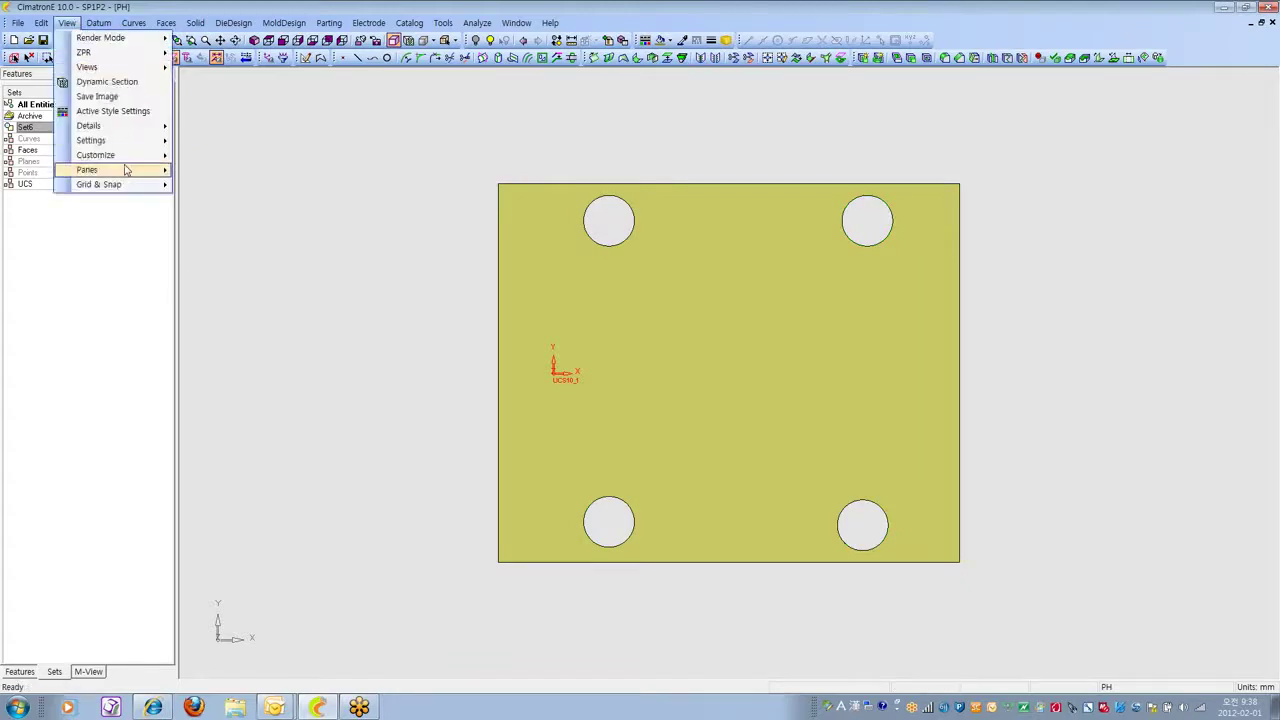
mouse_move(127, 188)
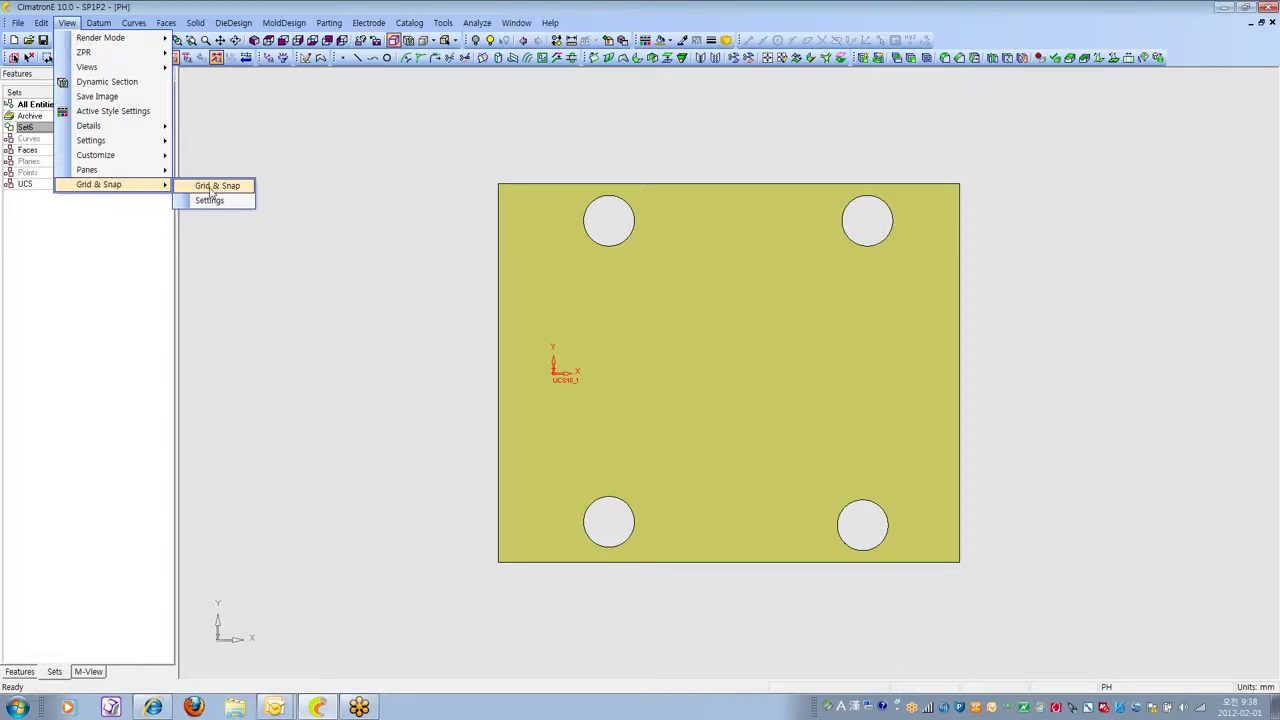
left_click(213, 186)
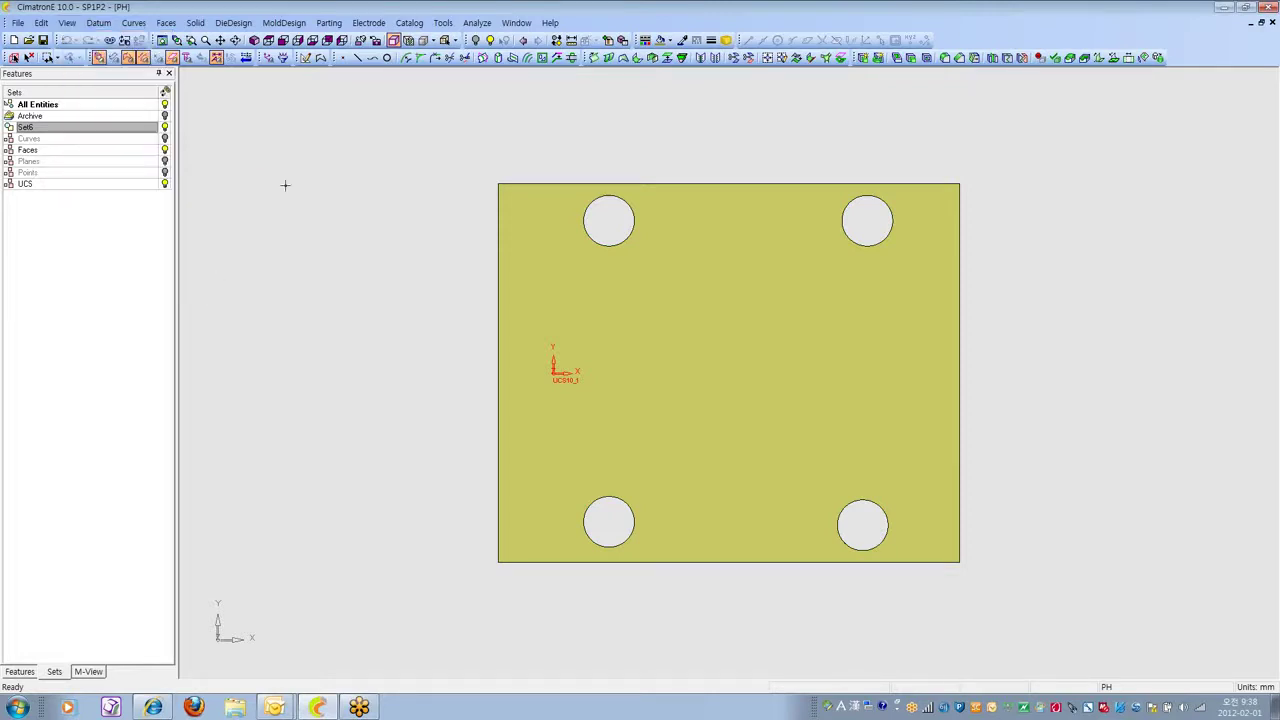
left_click(307, 57)
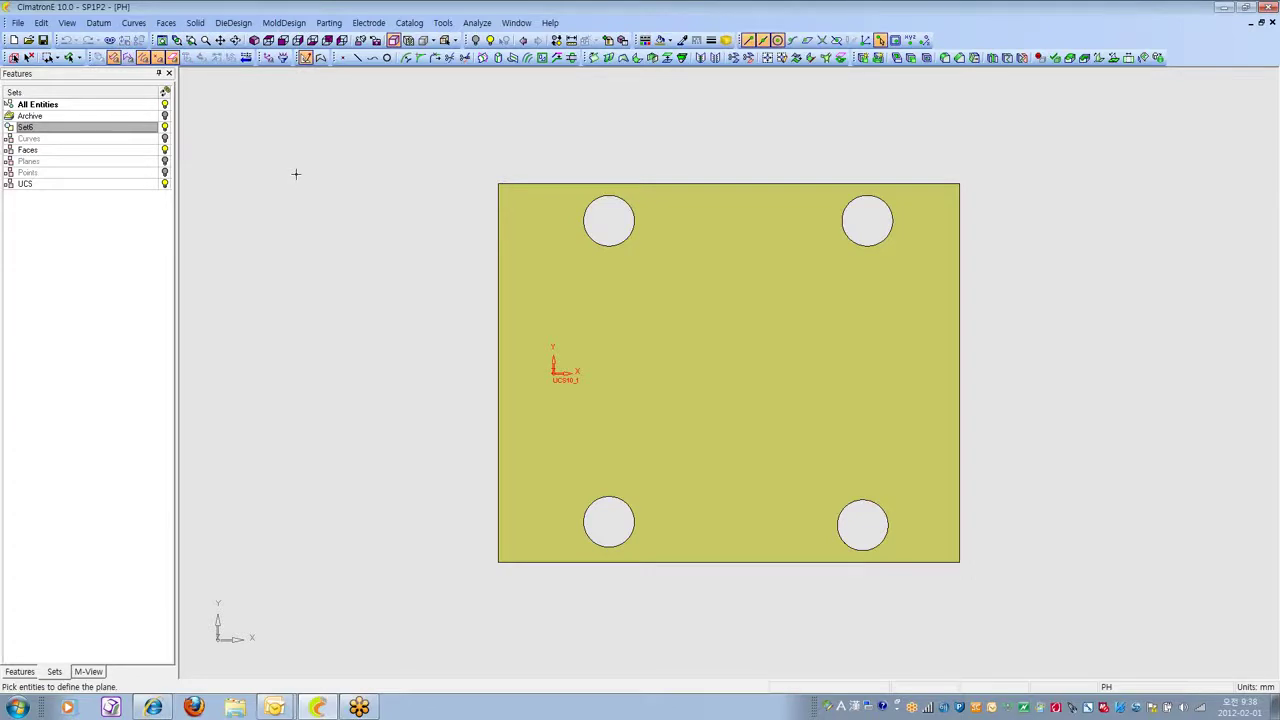
left_click(702, 426)
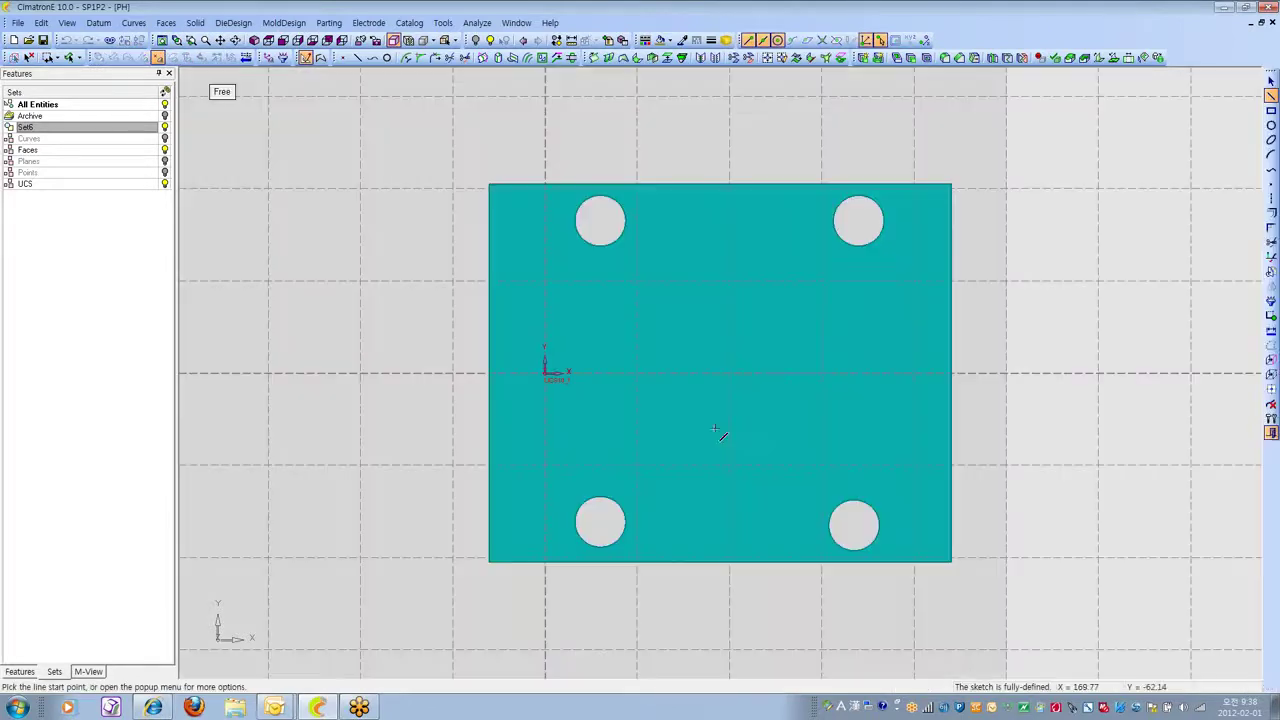
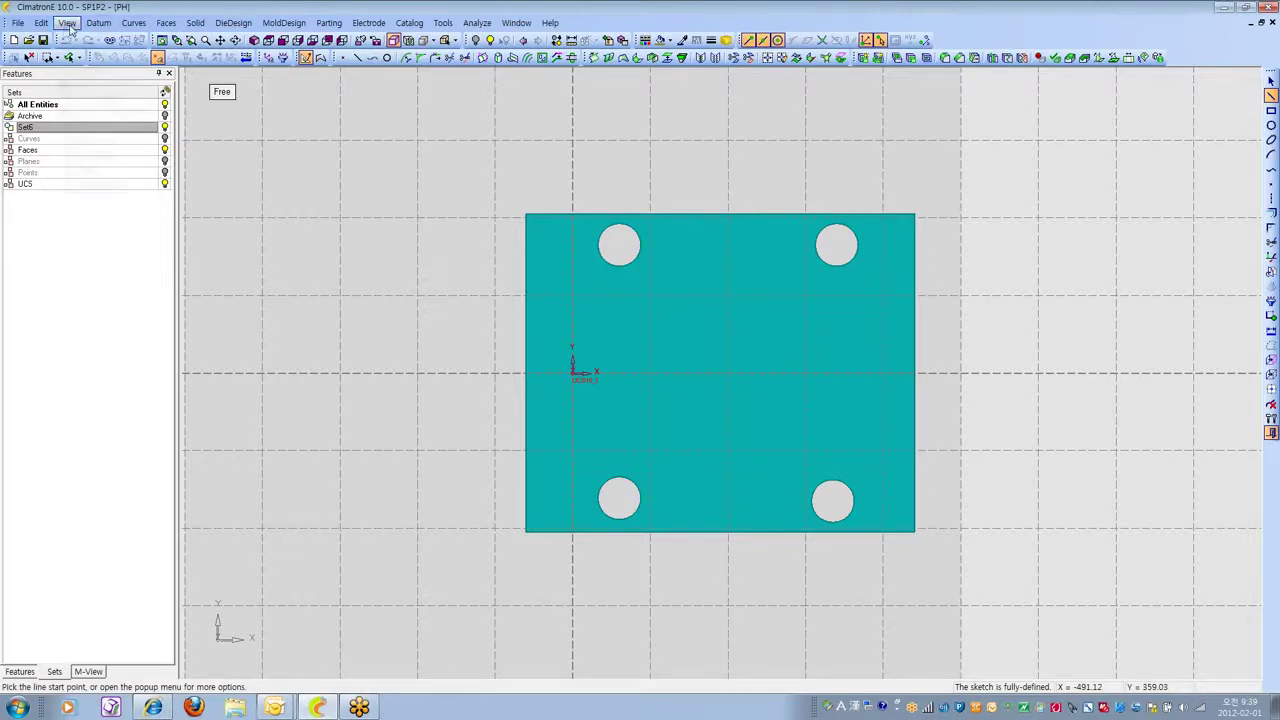
Examine the Grid & Snap settings, such as Grid Size, Bold Line Interval, Grid Type and Snap Same as Grid, without changing them.
left_click(66, 23)
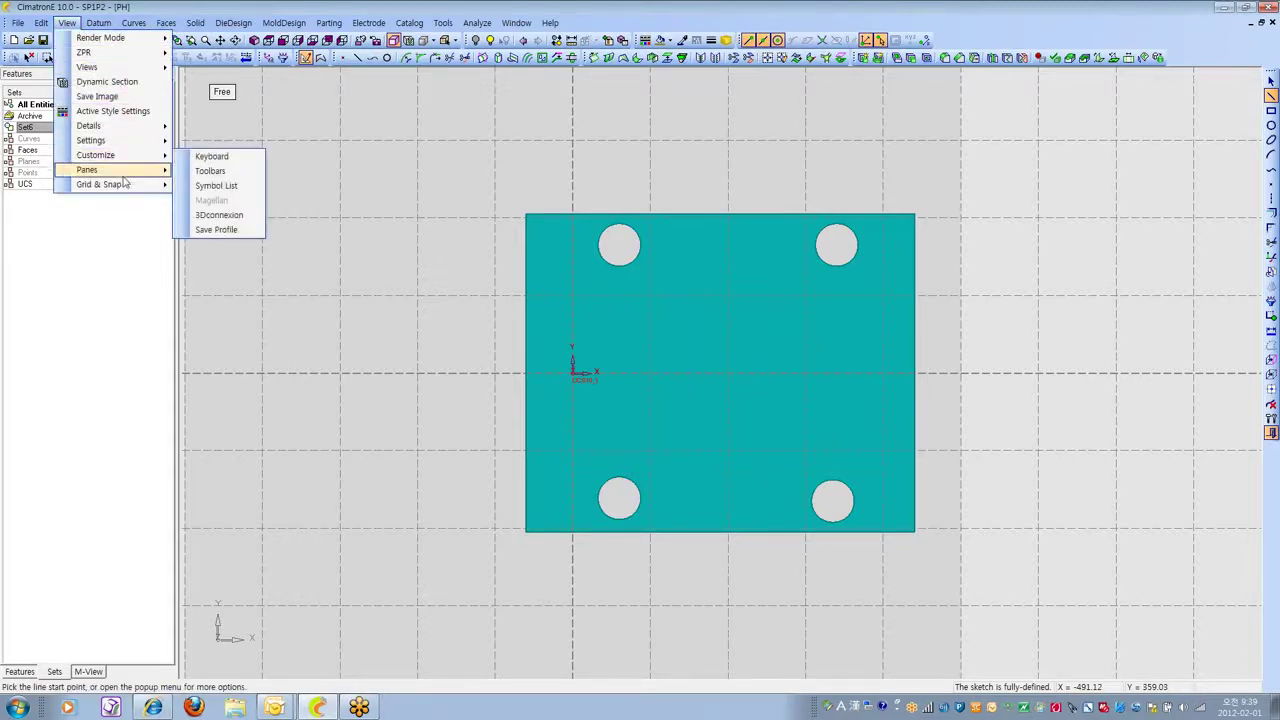
mouse_move(120, 184)
left_click(210, 200)
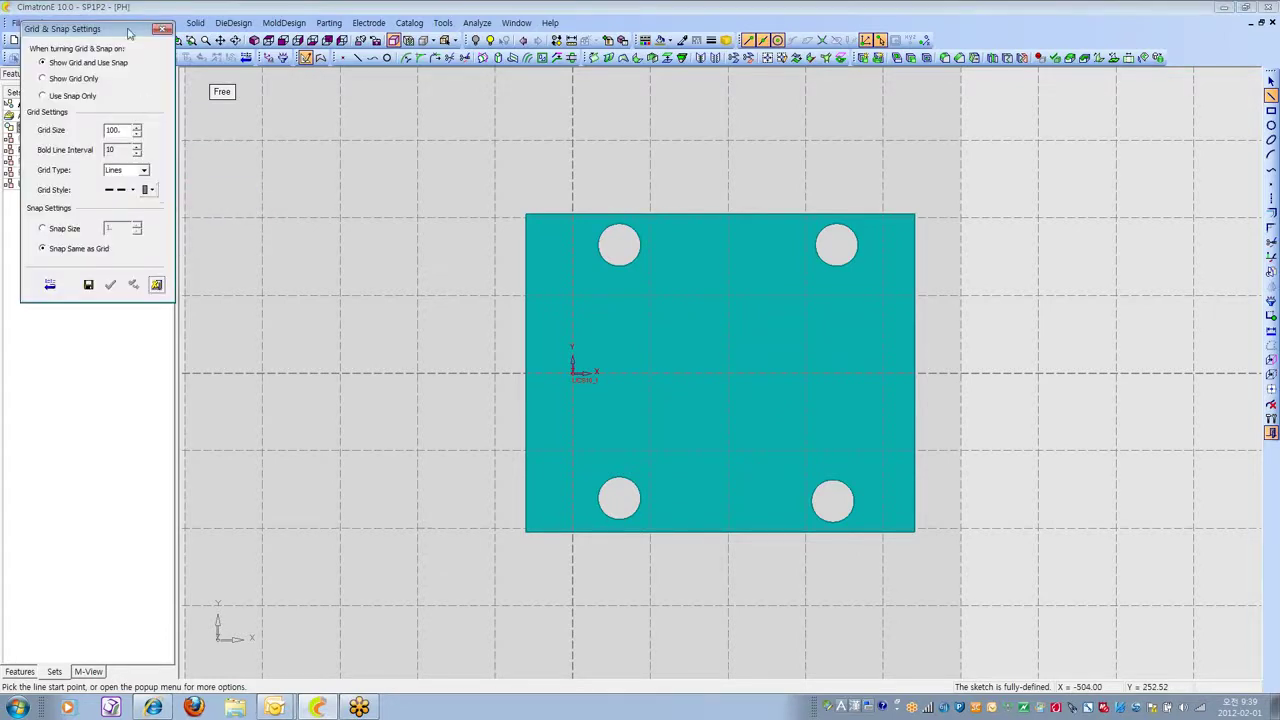
left_click_drag(128, 33, 144, 110)
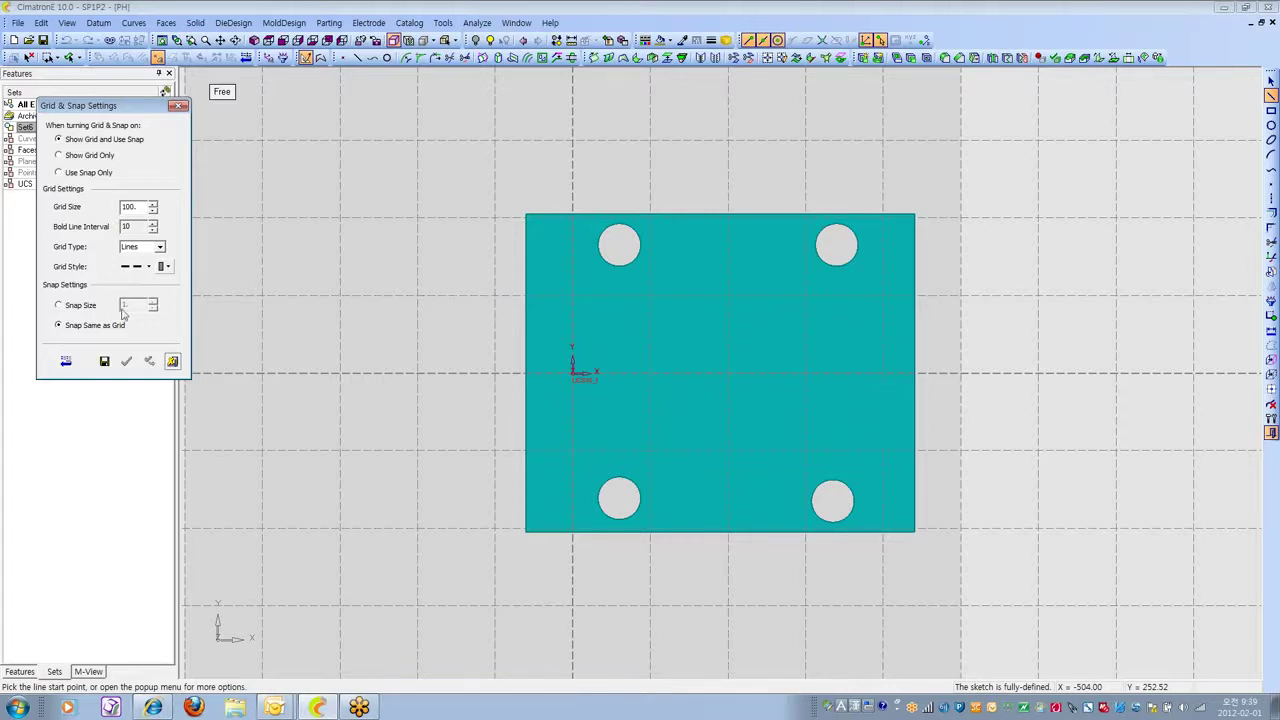
left_click(173, 361)
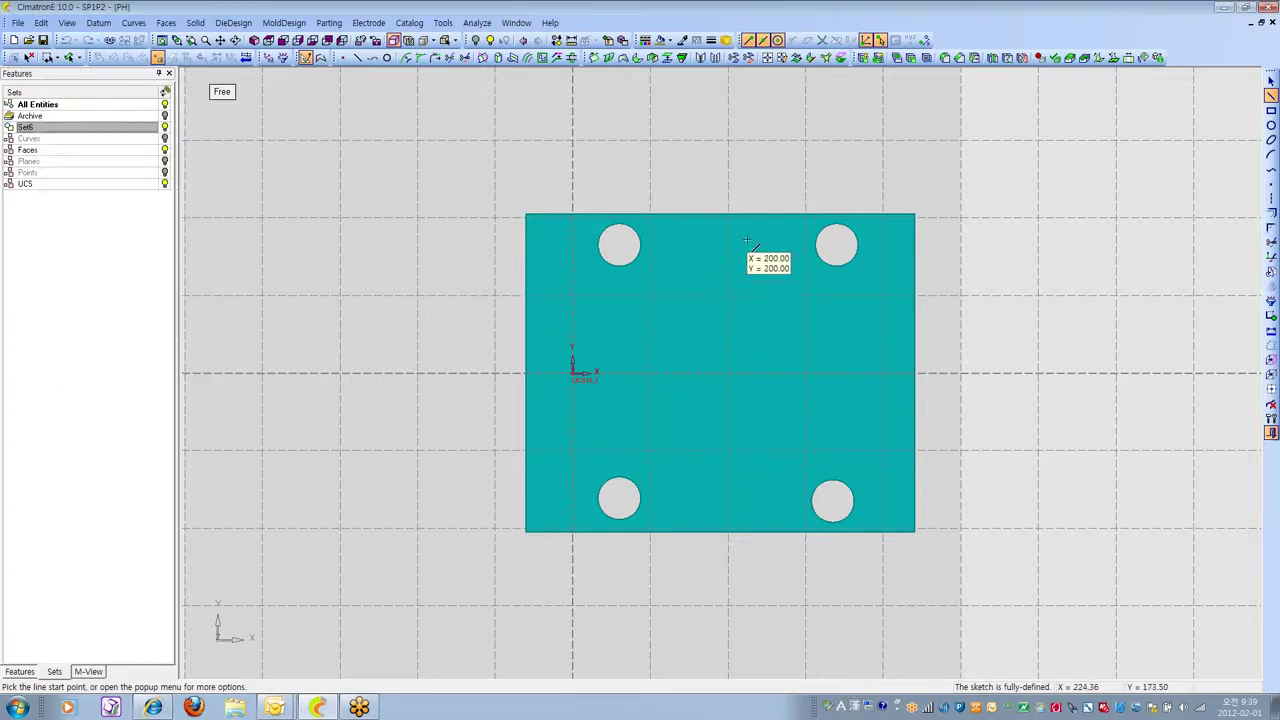
right_click(733, 289)
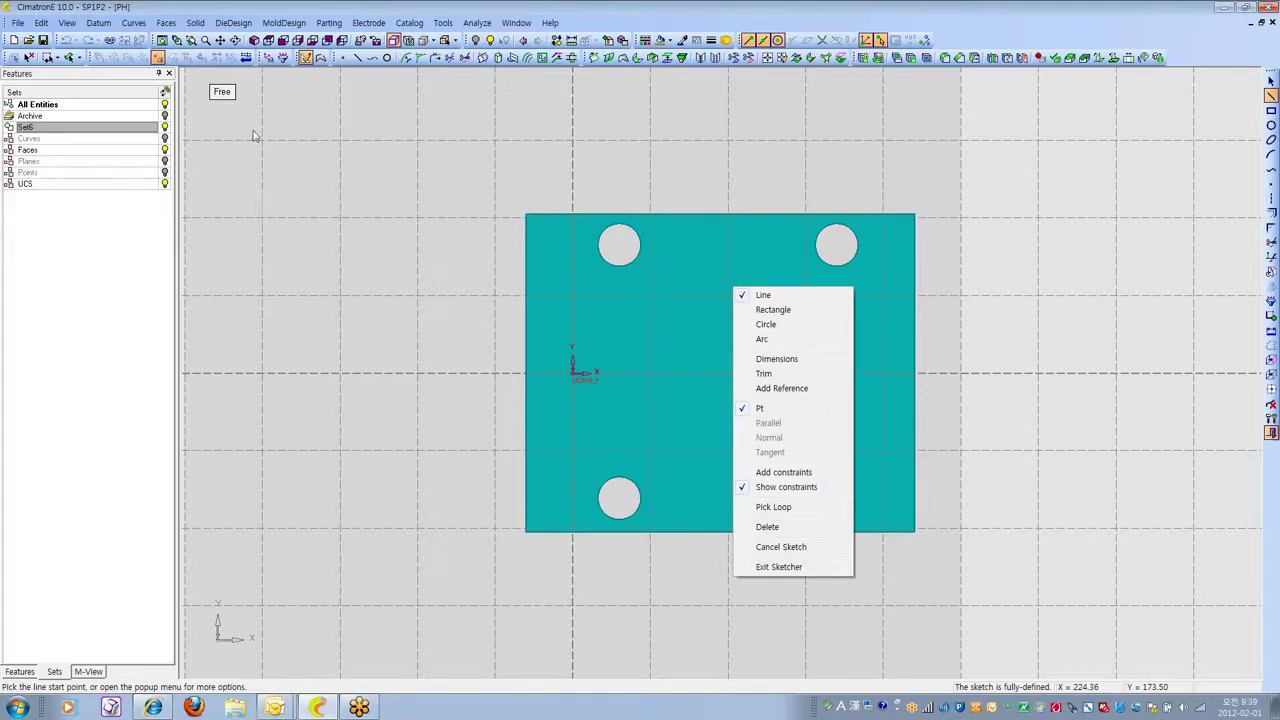
left_click(221, 93)
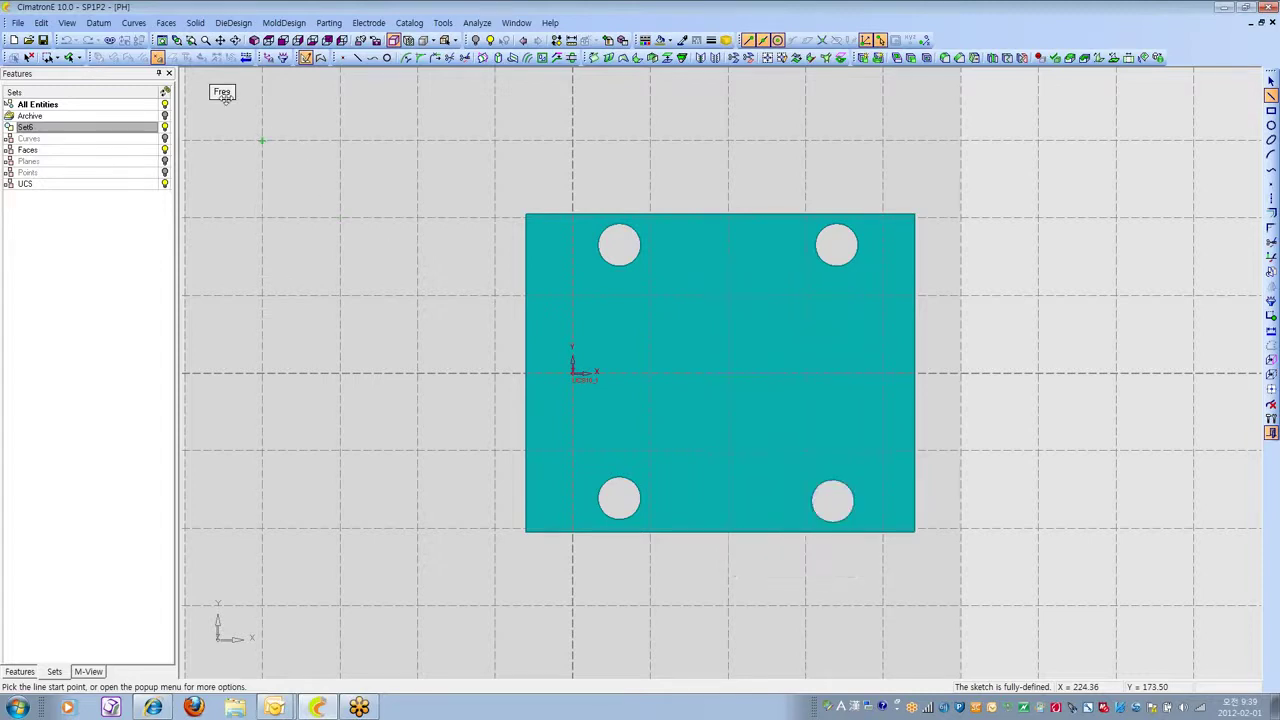
Set the grid's Bold Line Interval to 5 in the Grid & Snap settings and apply it.
left_click(66, 22)
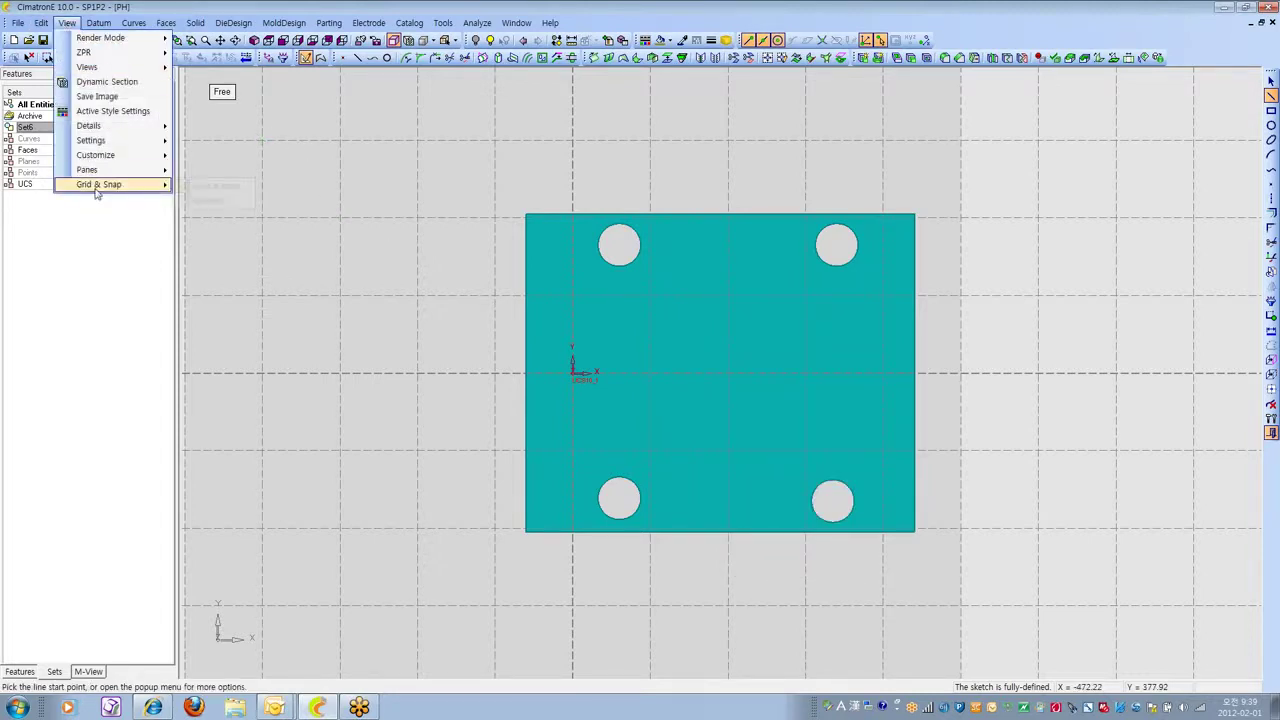
mouse_move(99, 184)
left_click(210, 201)
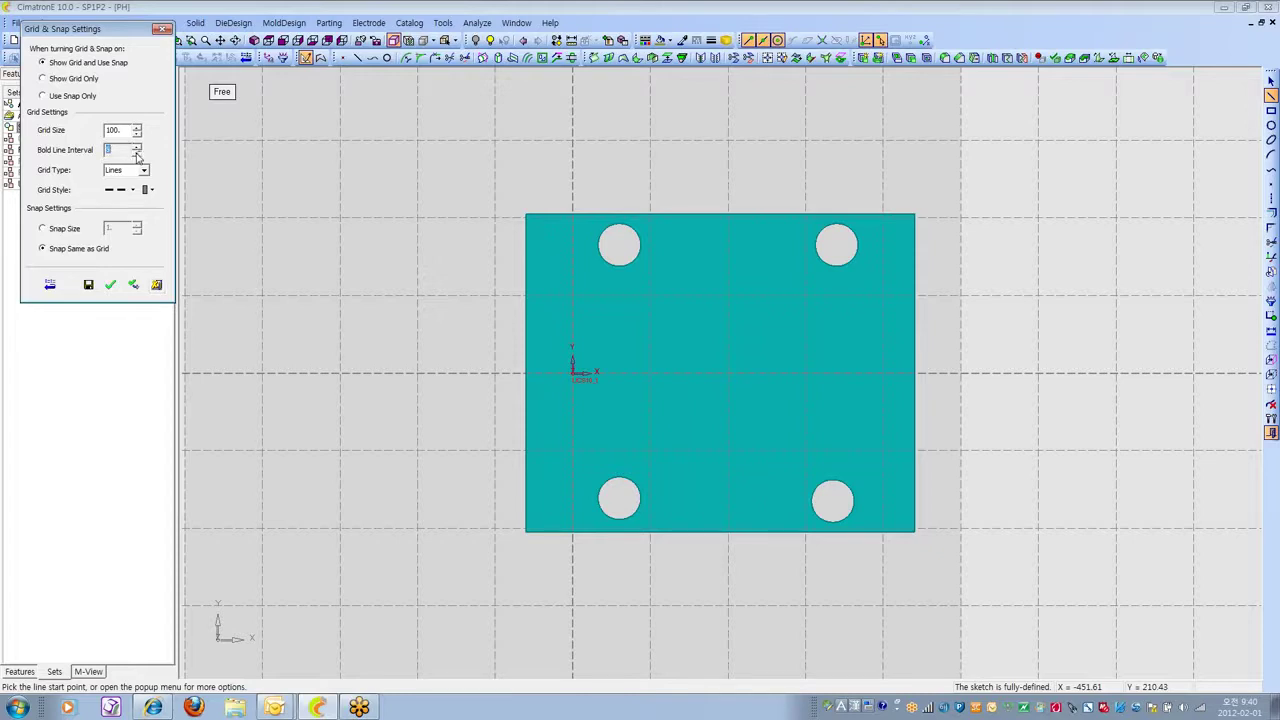
left_click(133, 286)
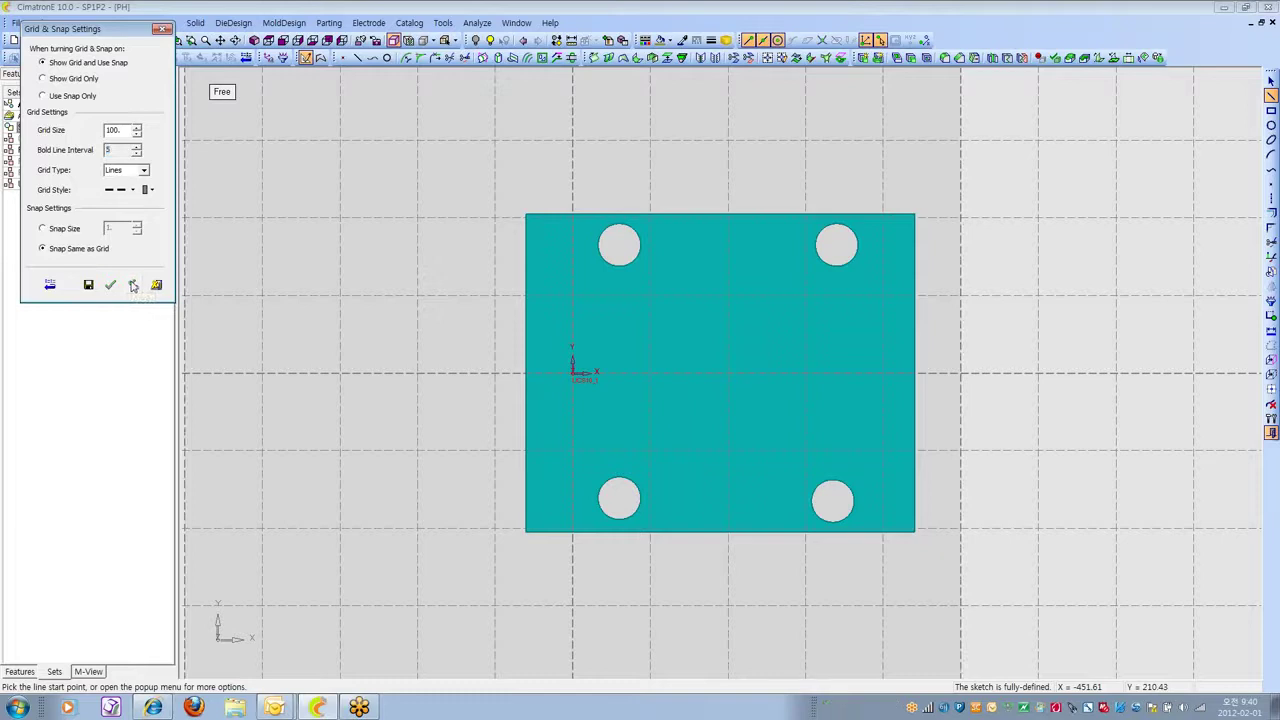
left_click(155, 286)
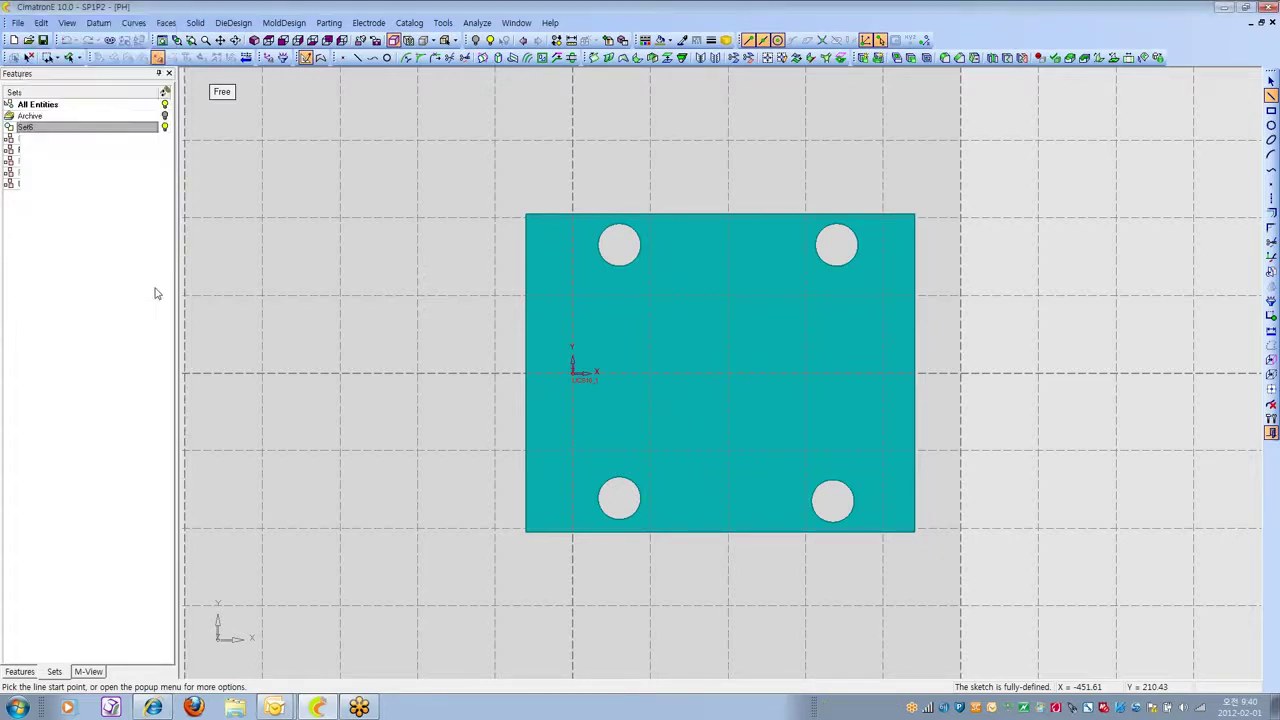
Set the Grid Size to 10 in the Grid & Snap settings and close the settings.
left_click(66, 22)
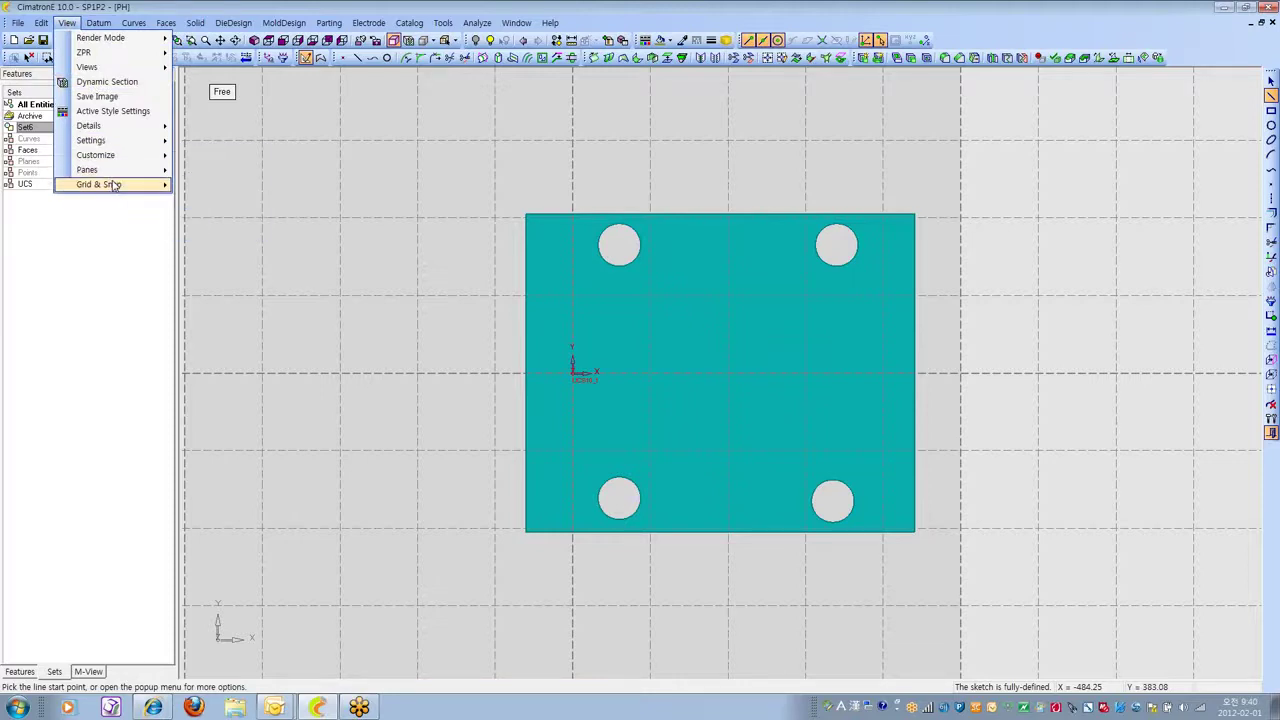
left_click(211, 205)
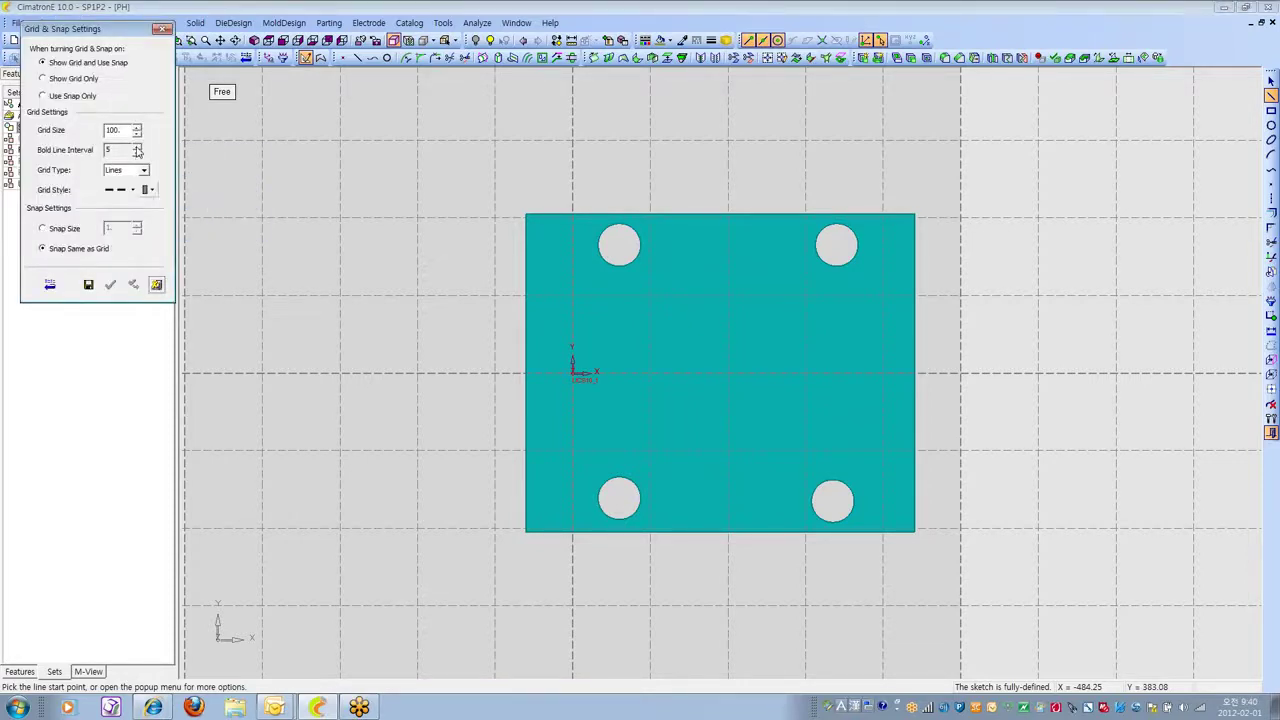
double_click(123, 130)
type("10")
key("Return")
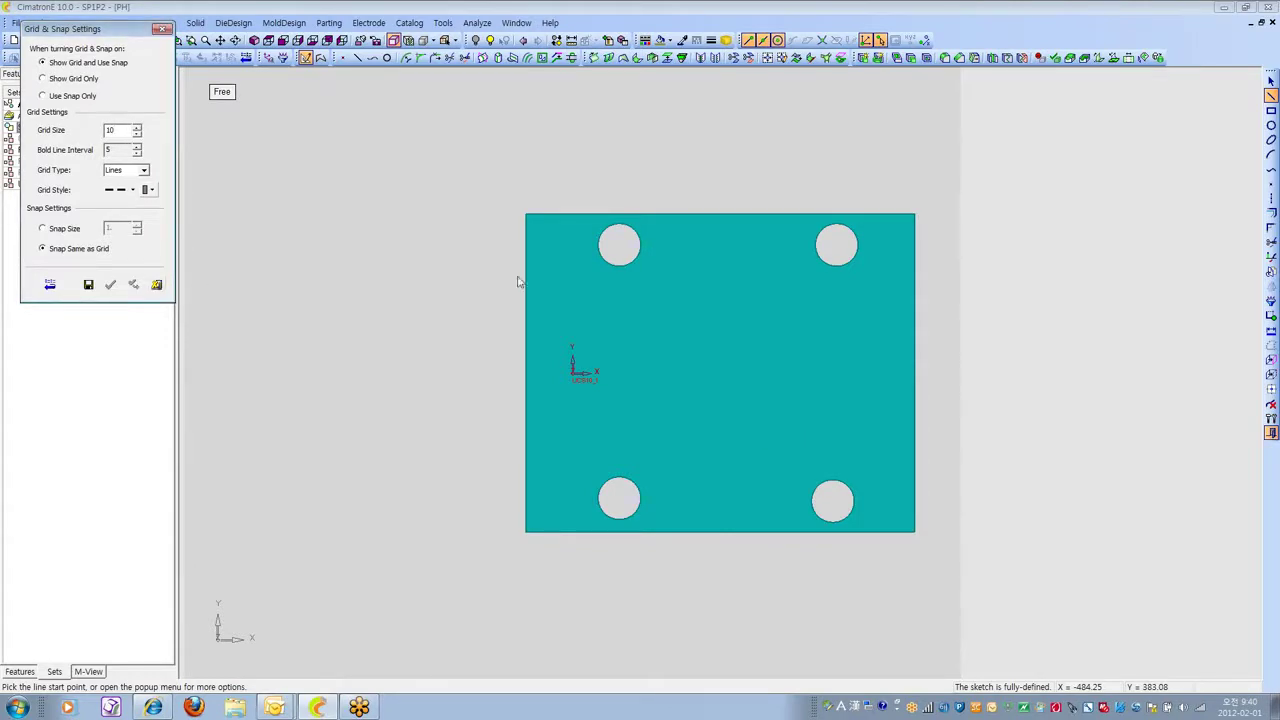
left_click(157, 286)
Examine how the sketch grid and snap points over the plate behave at different zoom levels.
right_click_drag(827, 453, 900, 260, "ctrl")
right_click_drag(840, 420, 840, 403, "ctrl")
middle_click_drag(840, 403, 794, 424, "ctrl")
right_click_drag(794, 424, 790, 389, "ctrl")
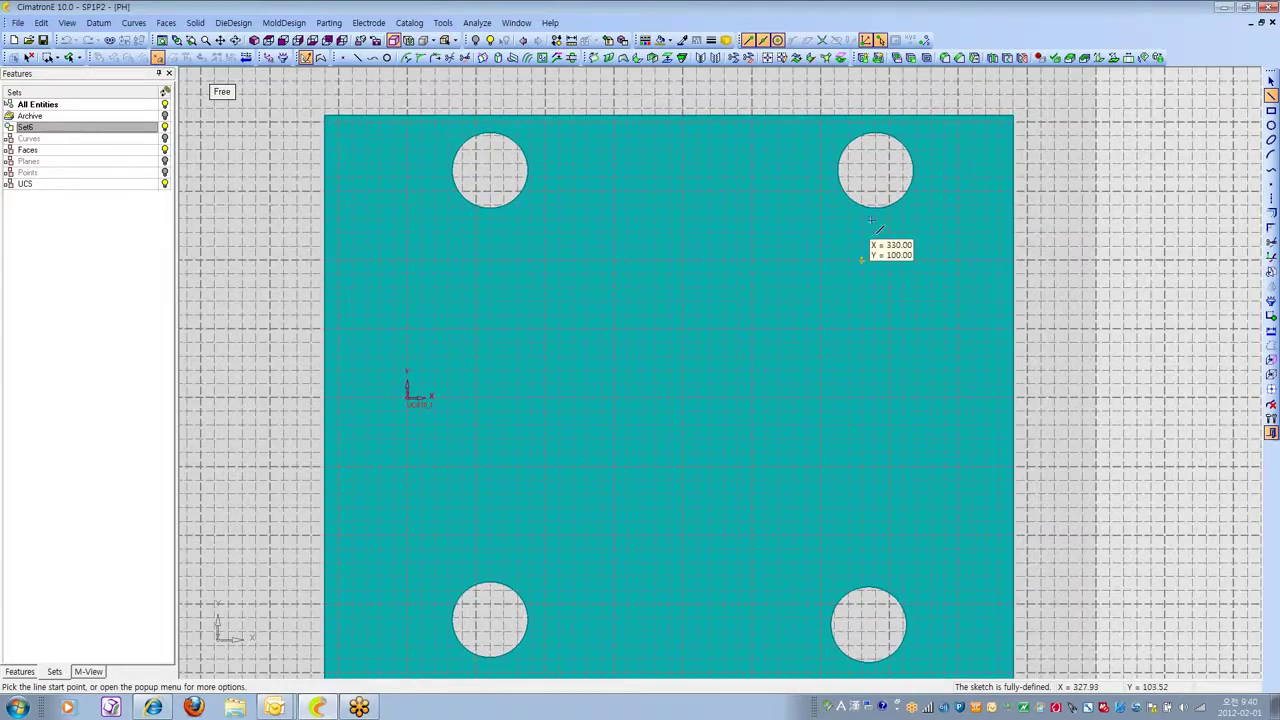
right_click_drag(860, 256, 786, 506, "ctrl")
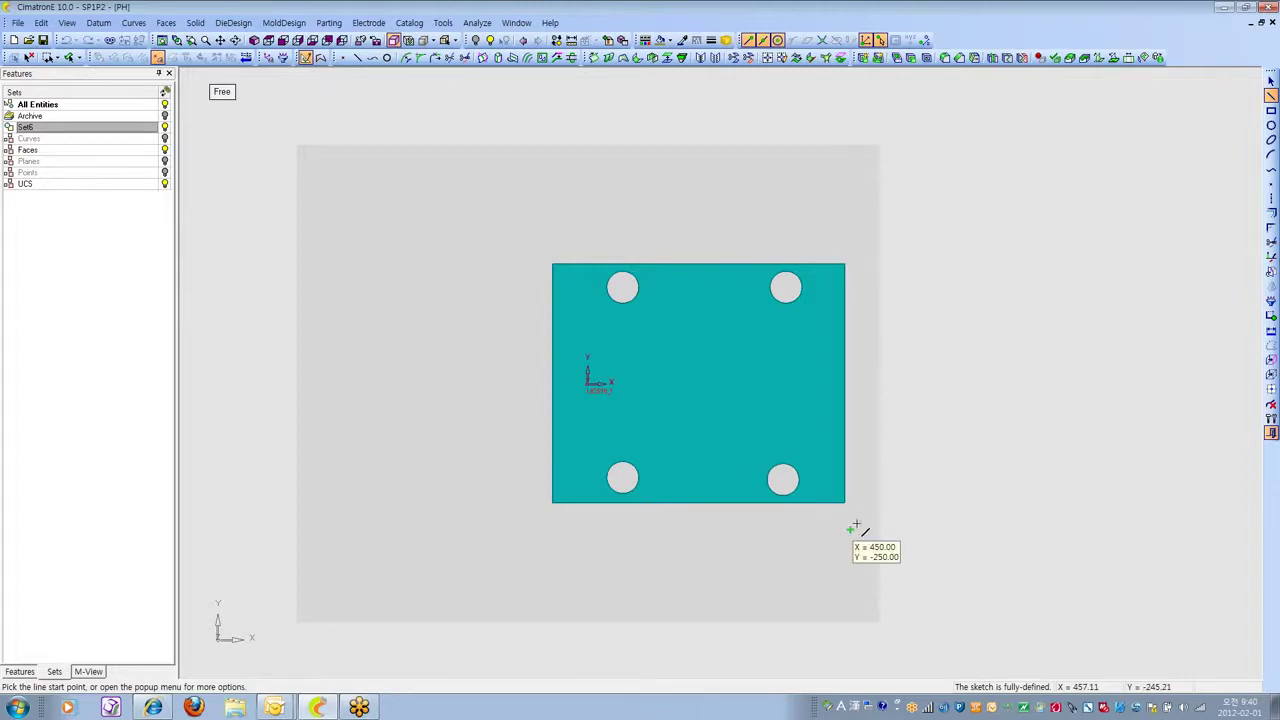
right_click_drag(951, 601, 902, 226, "ctrl")
middle_click_drag(669, 360, 867, 368, "ctrl")
right_click_drag(867, 368, 857, 332, "ctrl")
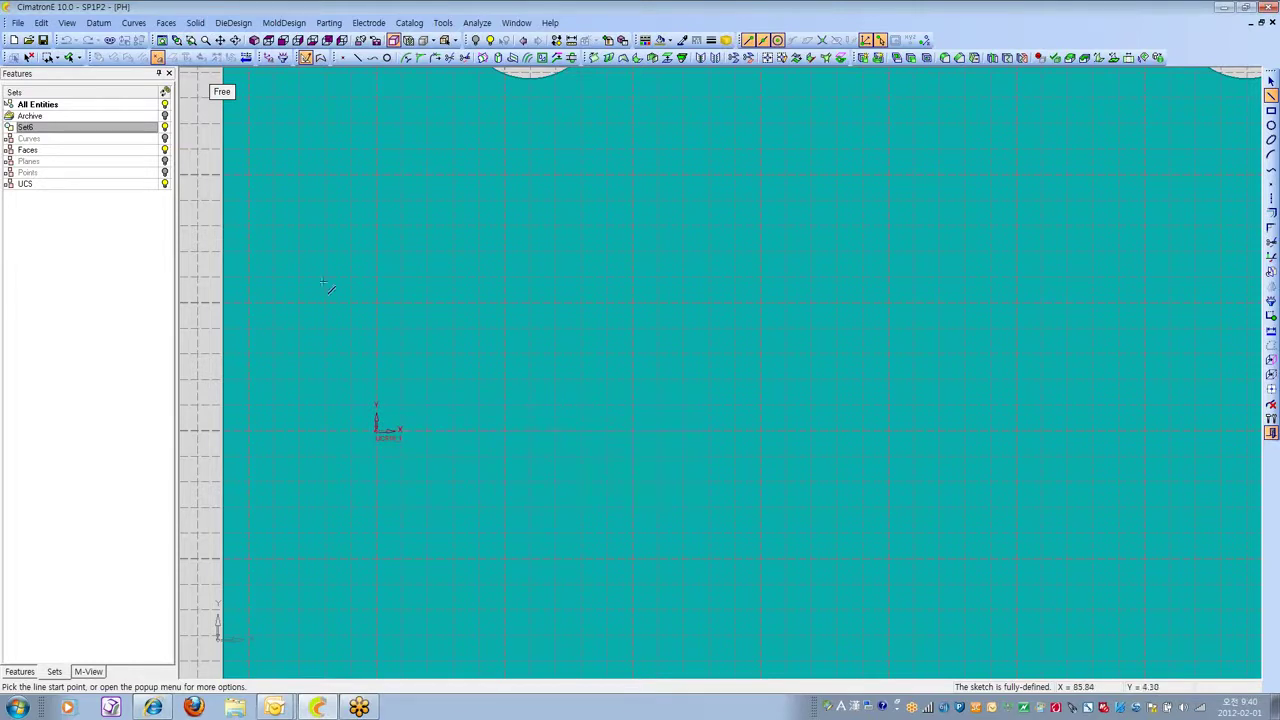
Try another Bold Line Interval for the sketch grid in the Grid & Snap settings, restore it to 5 and close the settings.
left_click(63, 23)
mouse_move(117, 187)
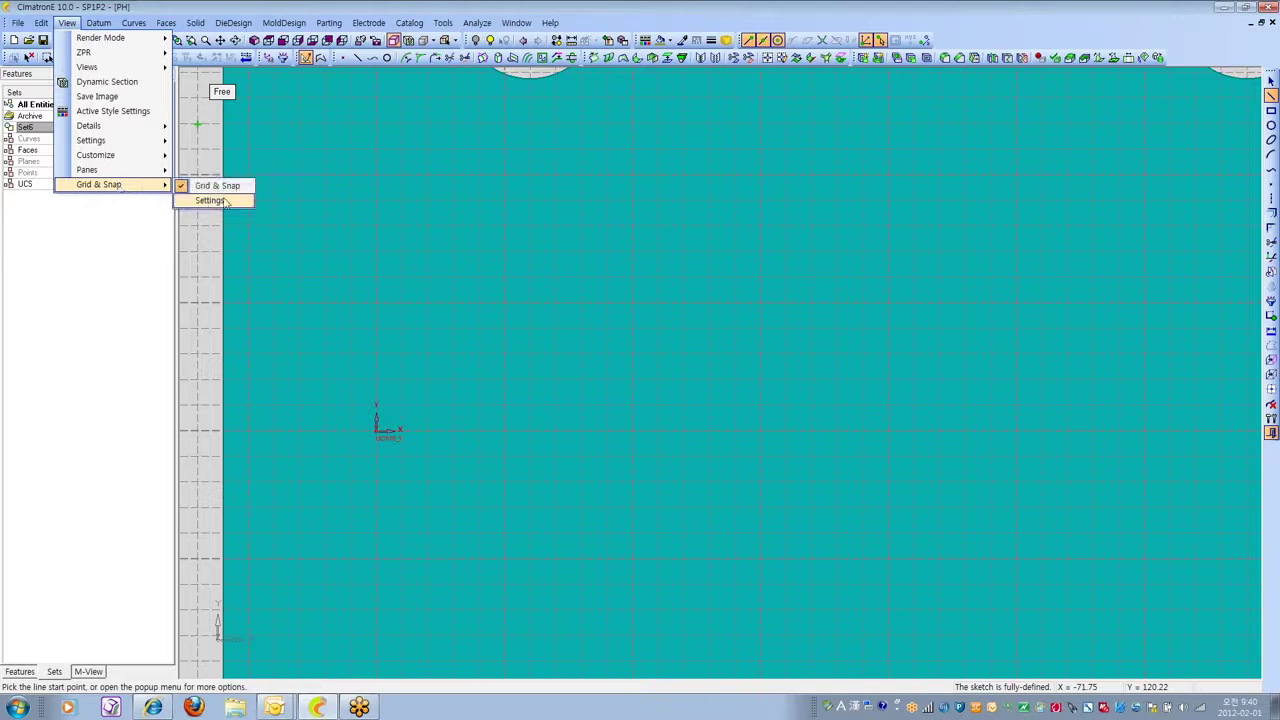
left_click(212, 200)
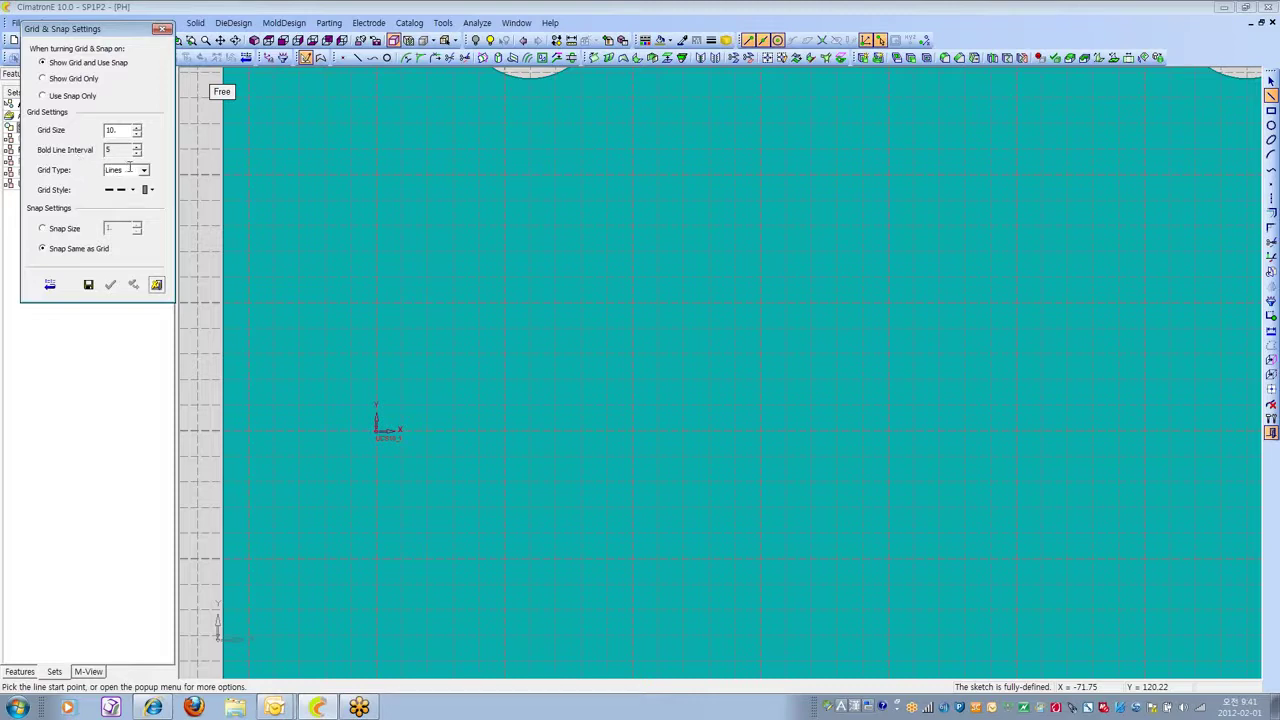
left_click(138, 147)
left_click(134, 287)
left_click(137, 153)
left_click(137, 155)
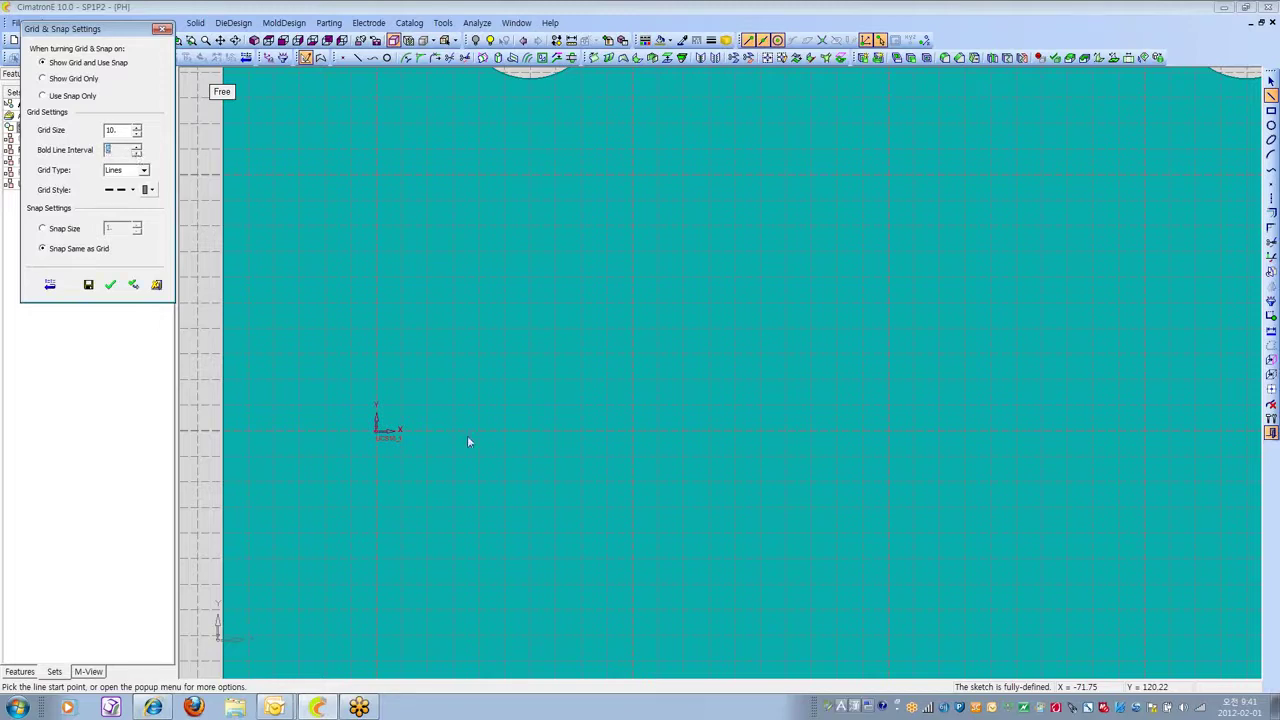
left_click(133, 284)
left_click(156, 284)
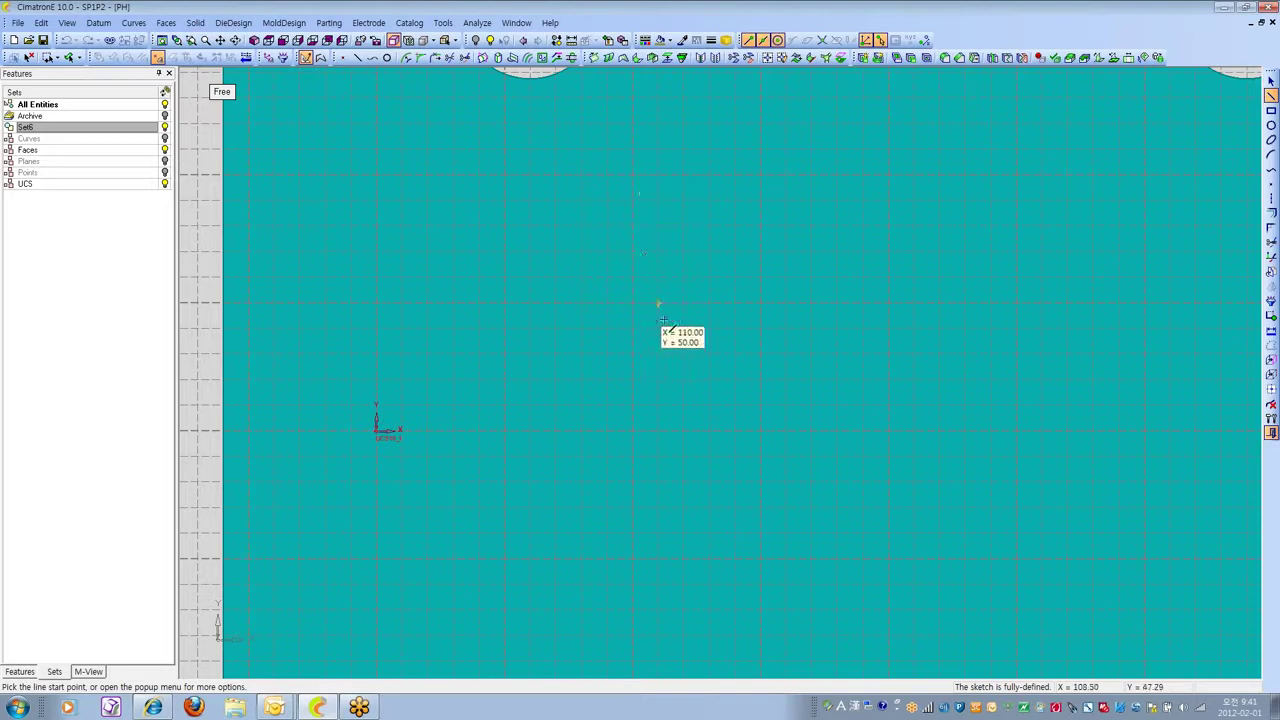
Place four grid-snapped sketch points on the plate at X = 50, with Y = 100, 50, 0 and -50.
left_click(504, 176)
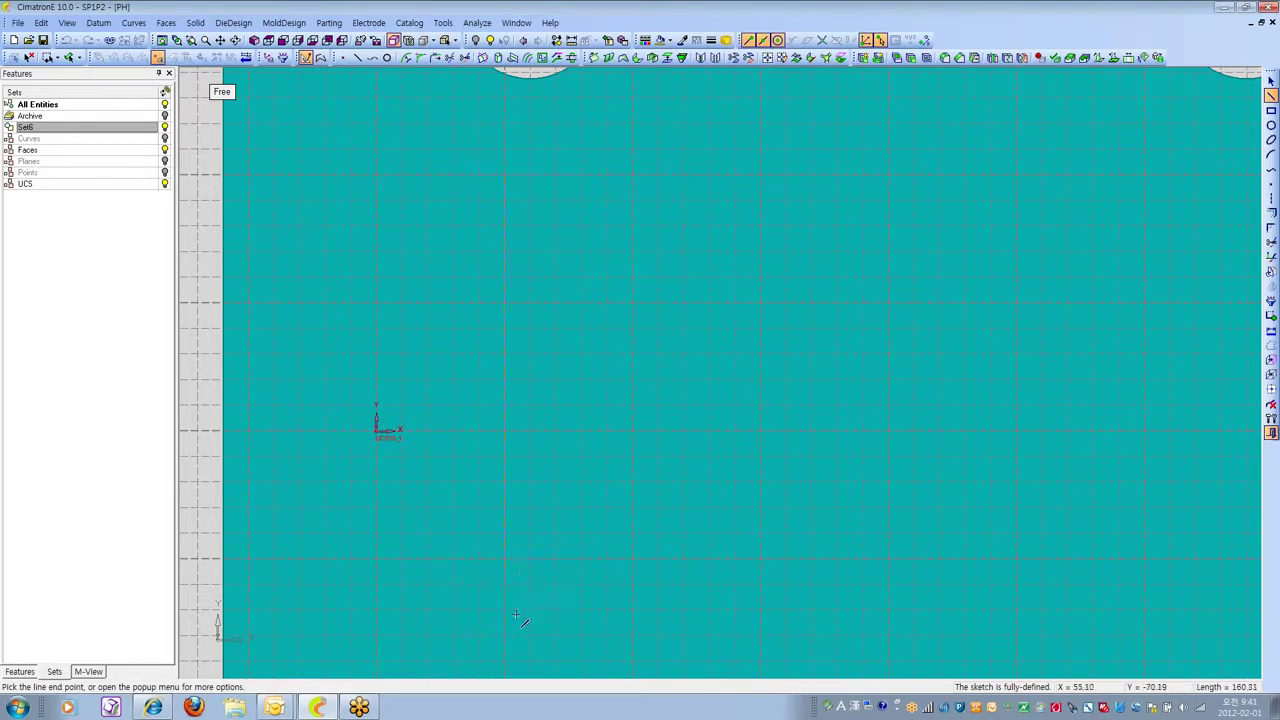
left_click(759, 228)
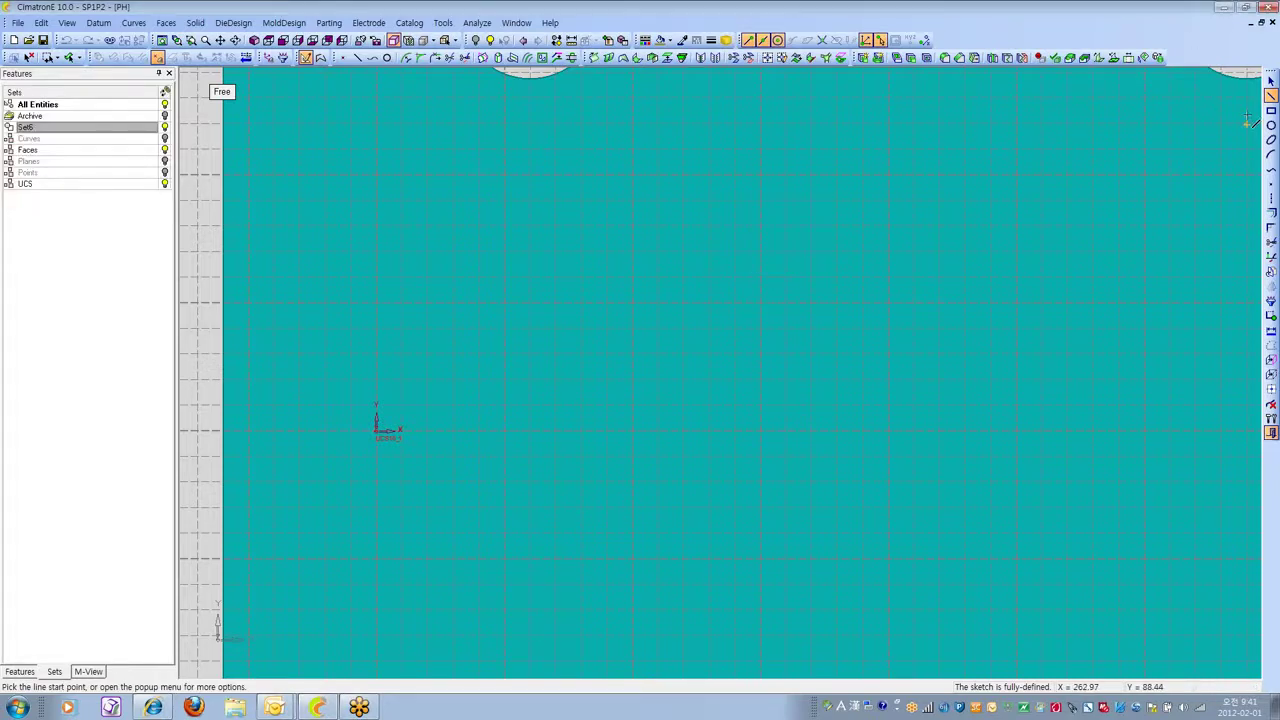
left_click(1271, 184)
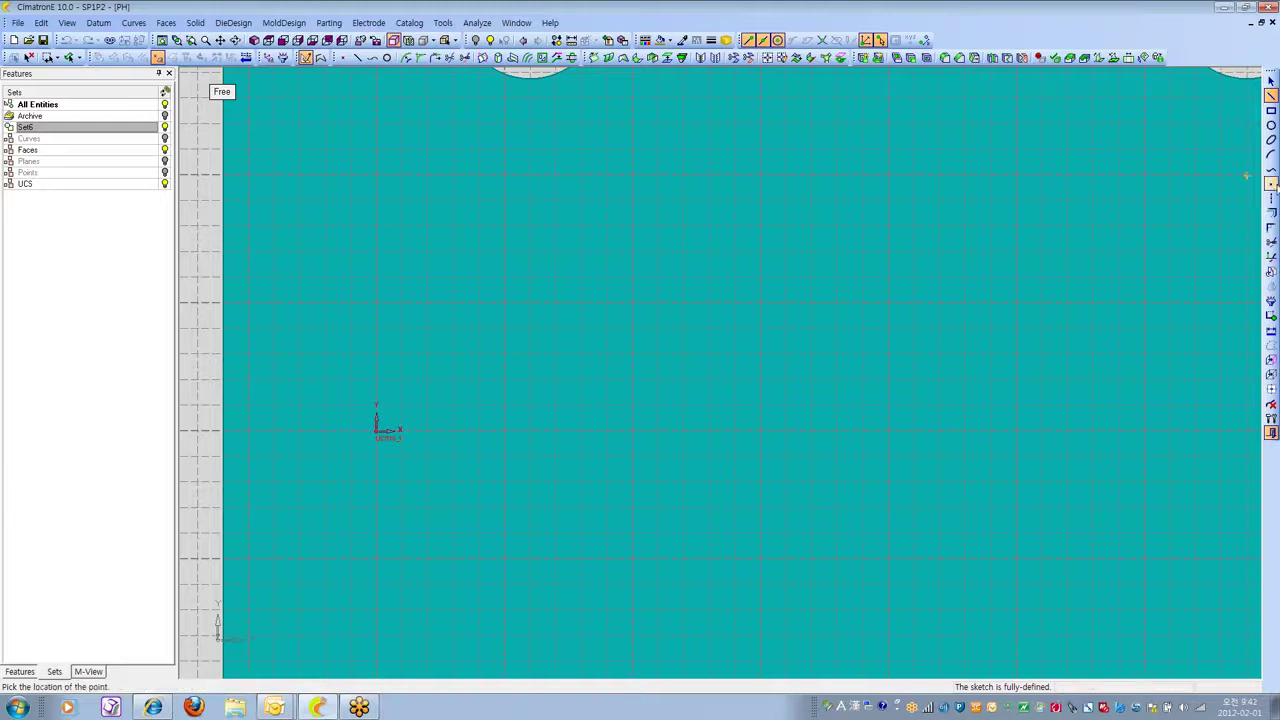
left_click(505, 176)
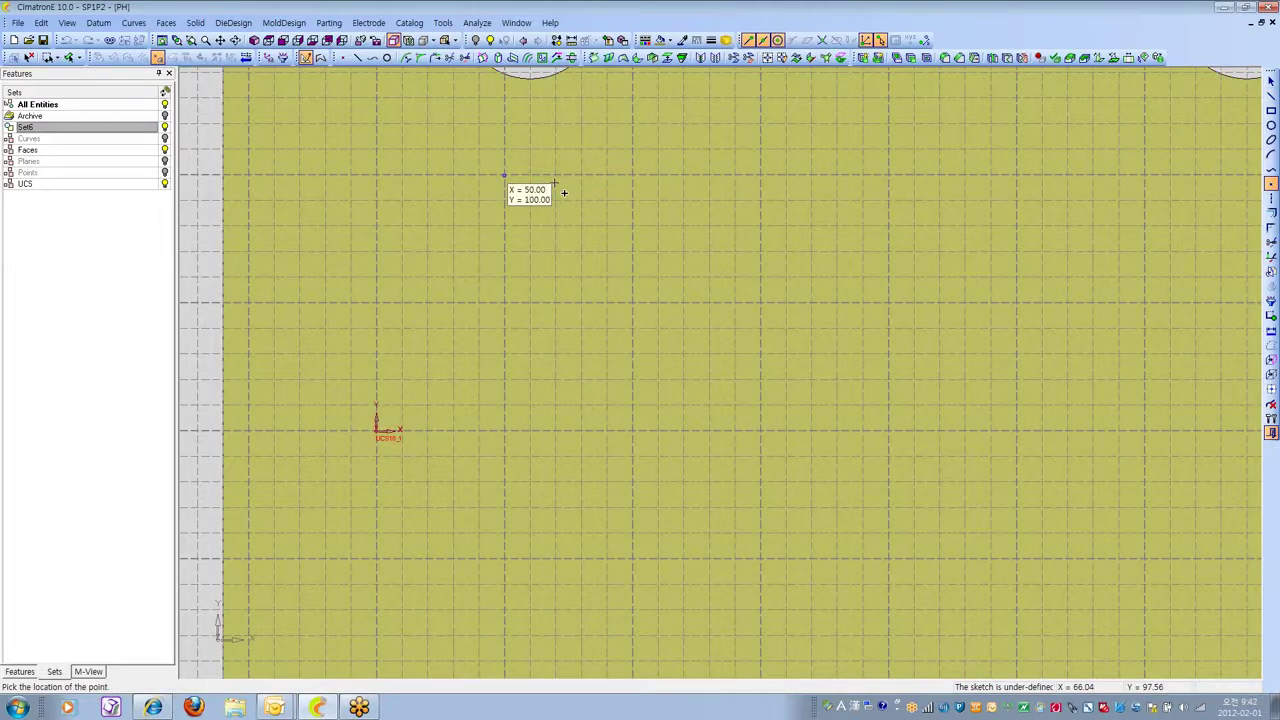
left_click(504, 302)
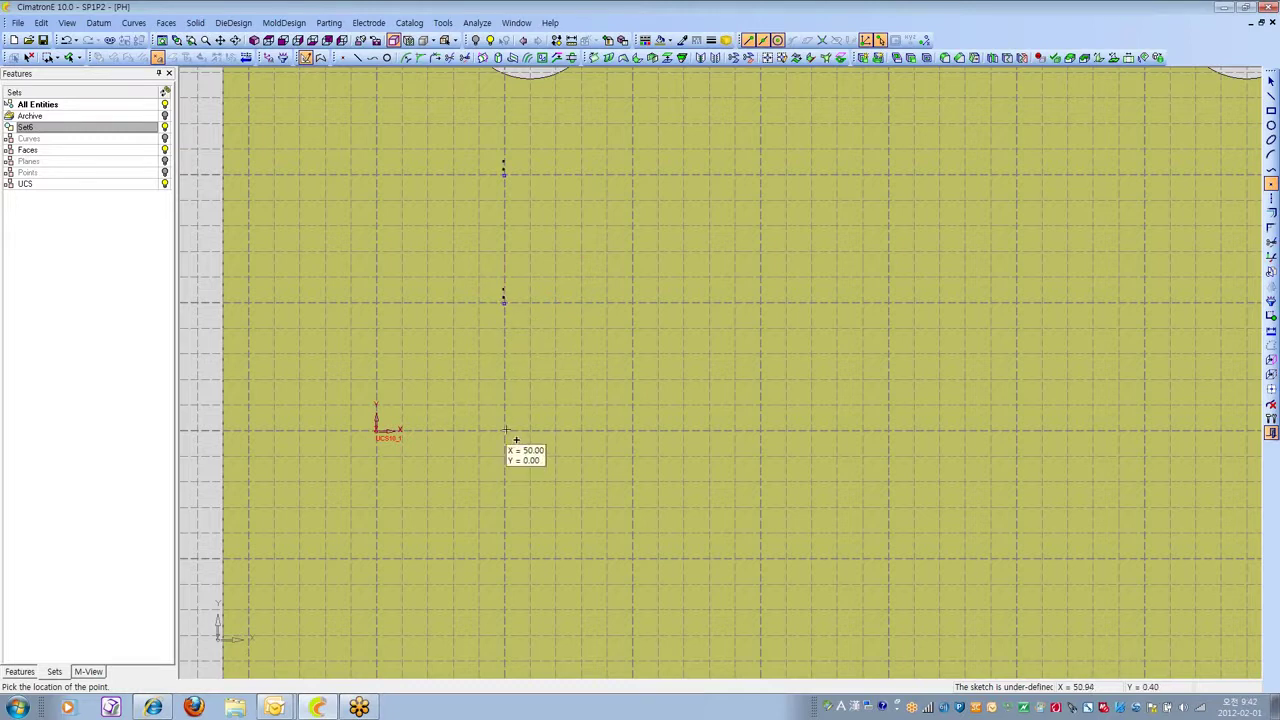
left_click(515, 441)
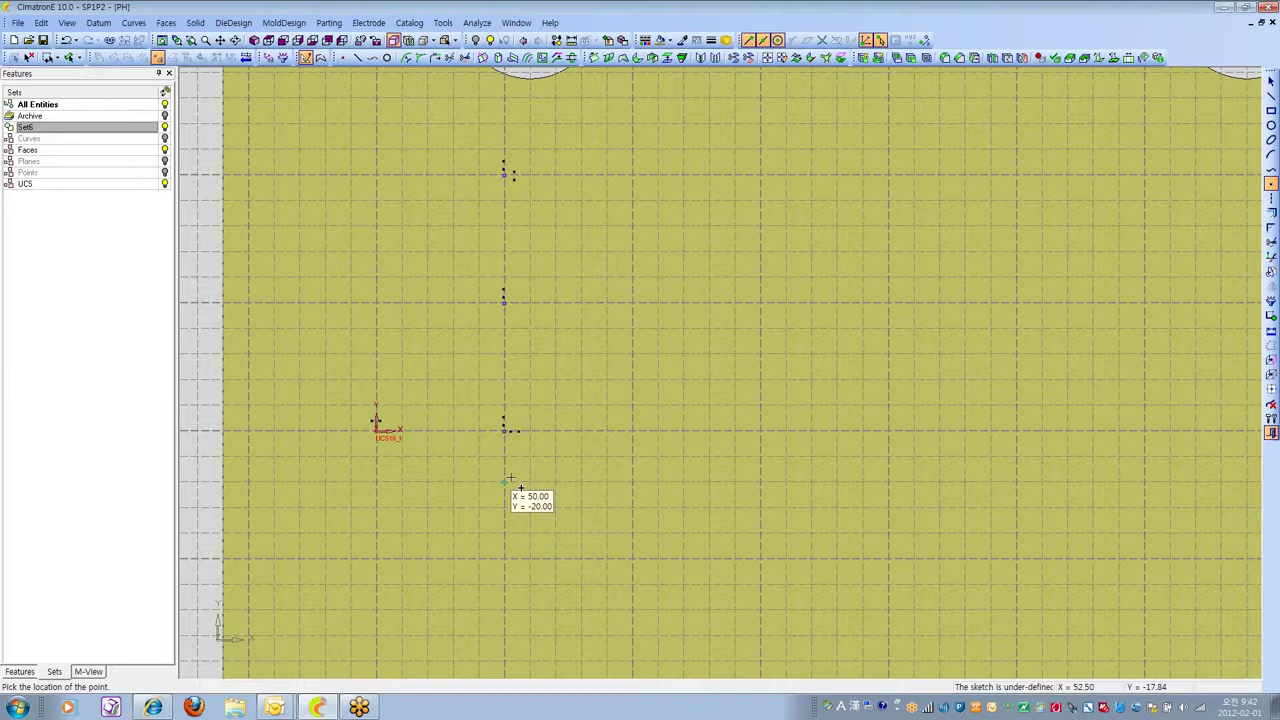
left_click(503, 557)
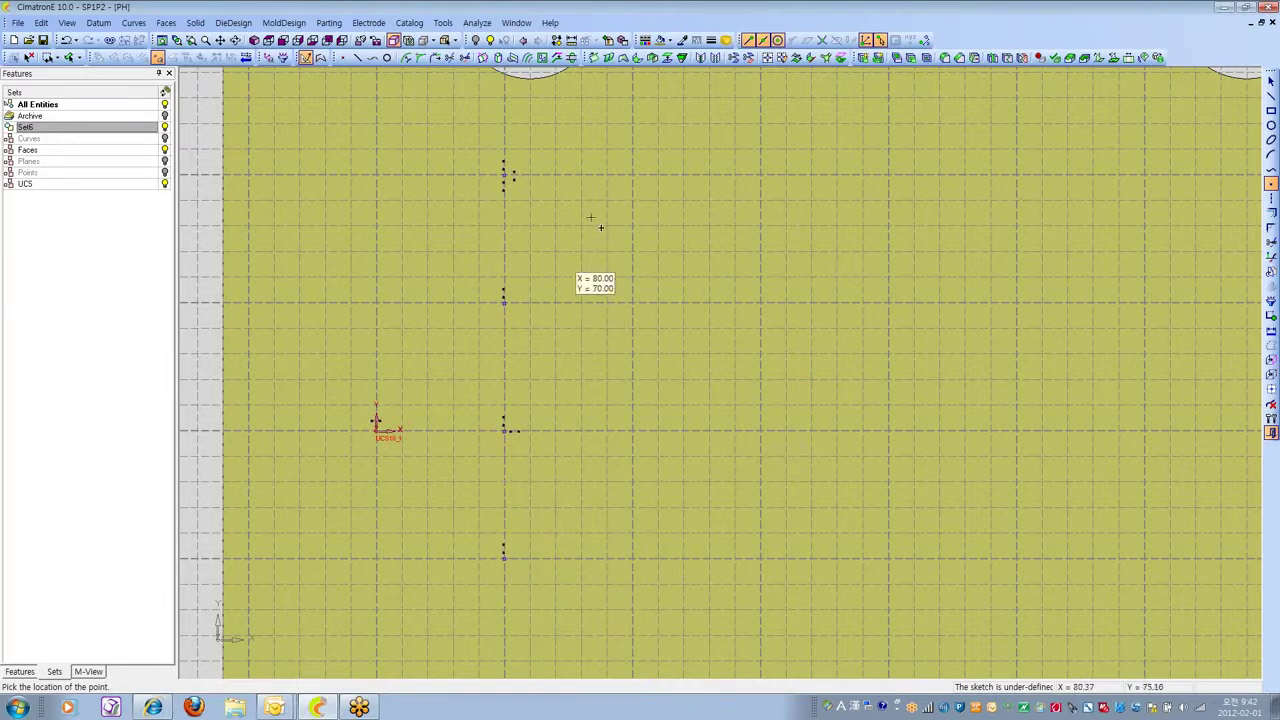
Set the Grid Type to Points in the Grid & Snap settings and apply it to the sketch grid.
scroll(560, 380, "down", 5)
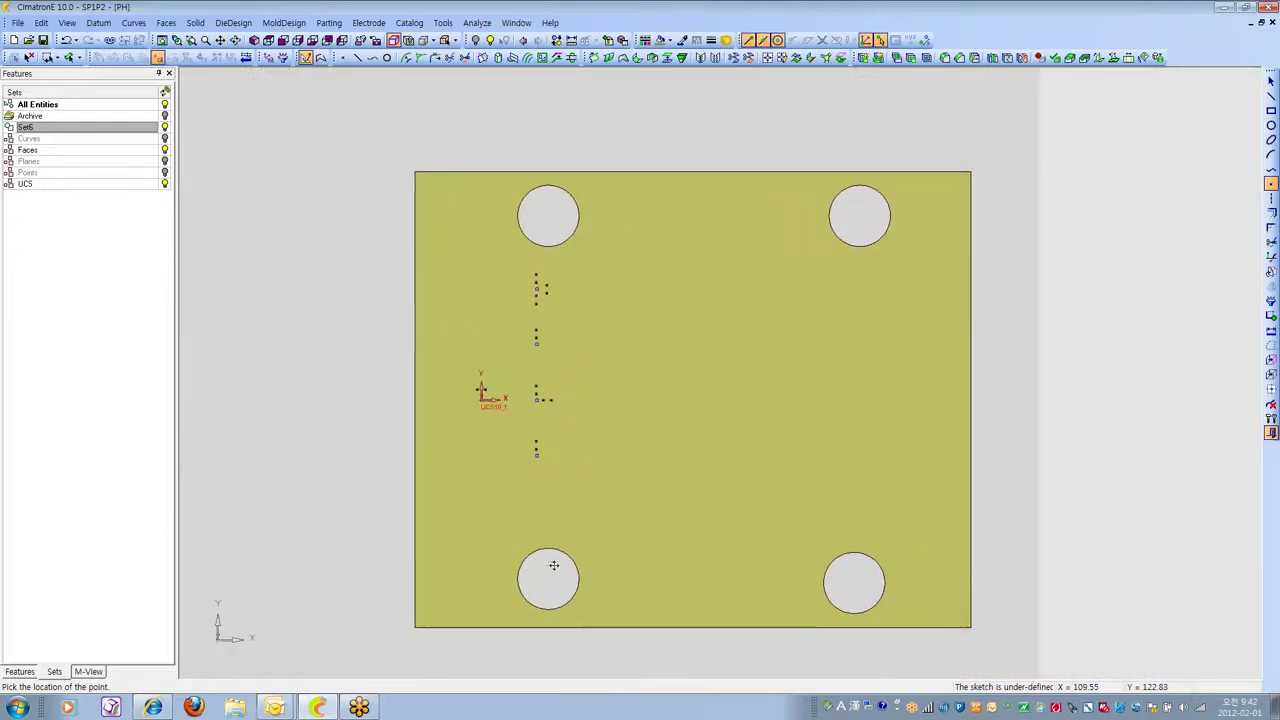
scroll(553, 565, "up", 1)
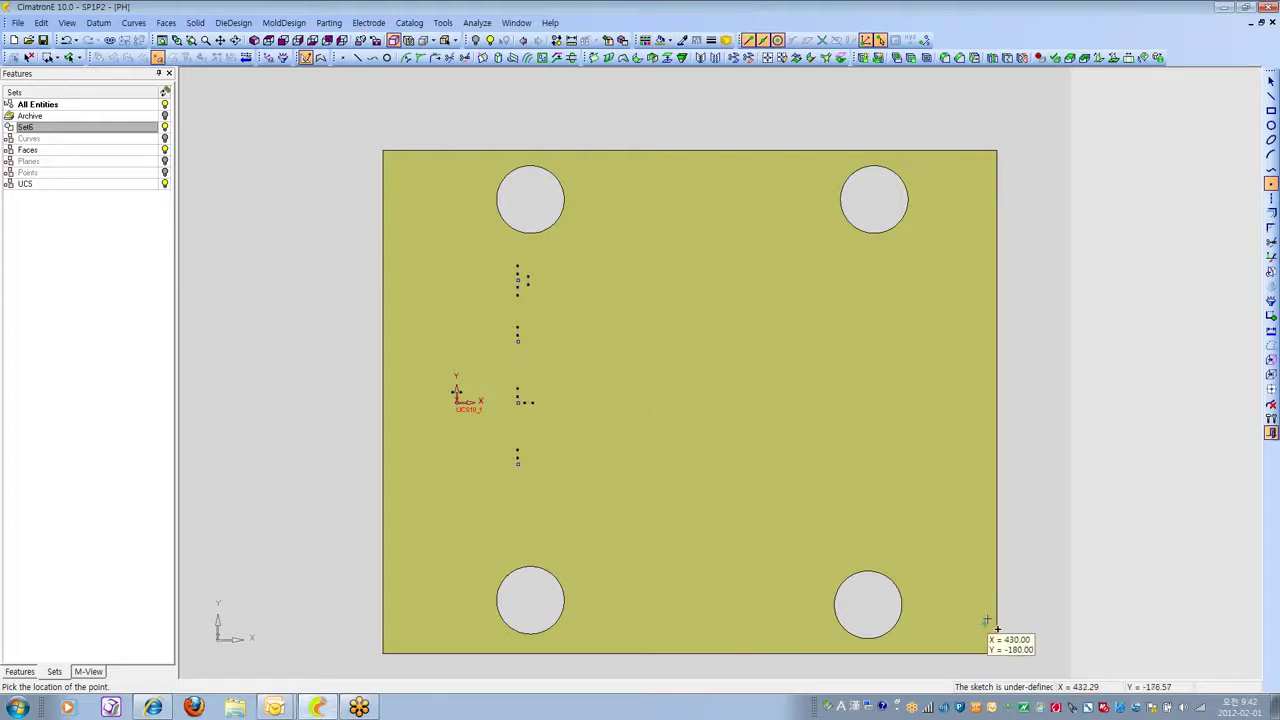
right_click_drag(987, 620, 834, 383, "ctrl")
mouse_move(834, 383)
middle_mouse_down("ctrl")
mouse_move(920, 423)
mouse_move(1047, 429)
middle_mouse_up("ctrl")
right_click_drag(1047, 429, 1036, 385, "ctrl")
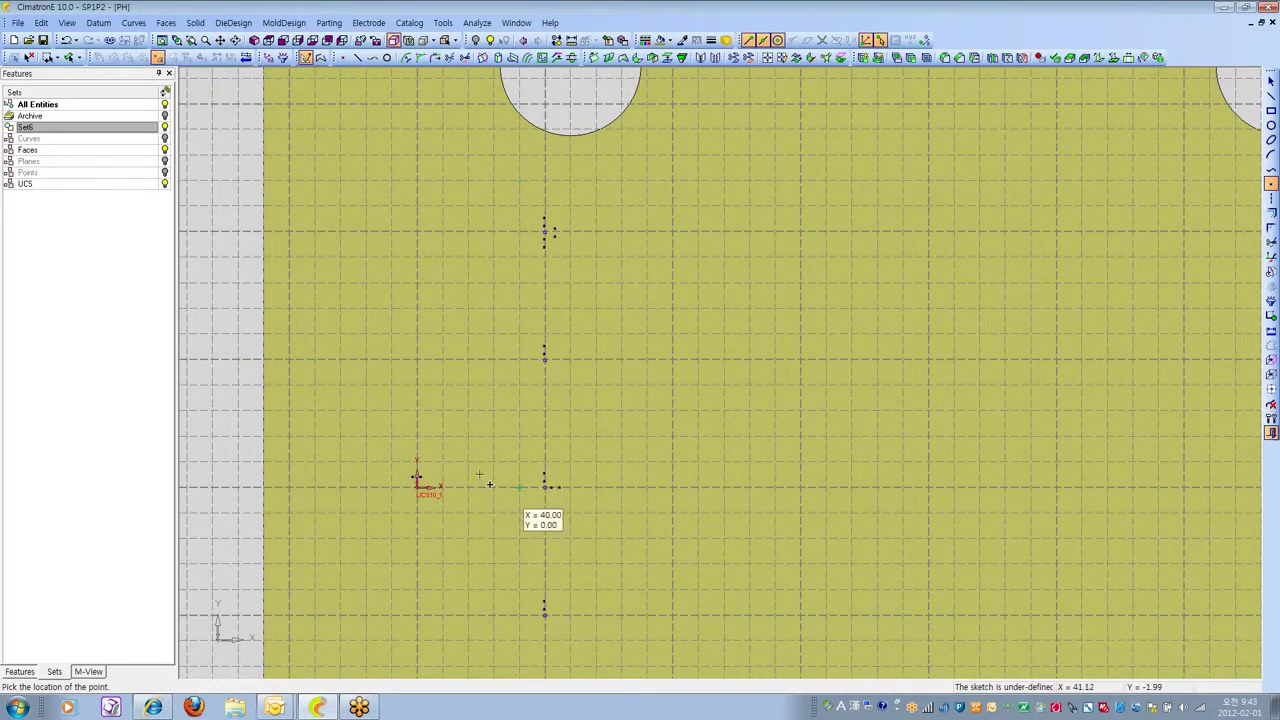
left_click(67, 23)
mouse_move(116, 160)
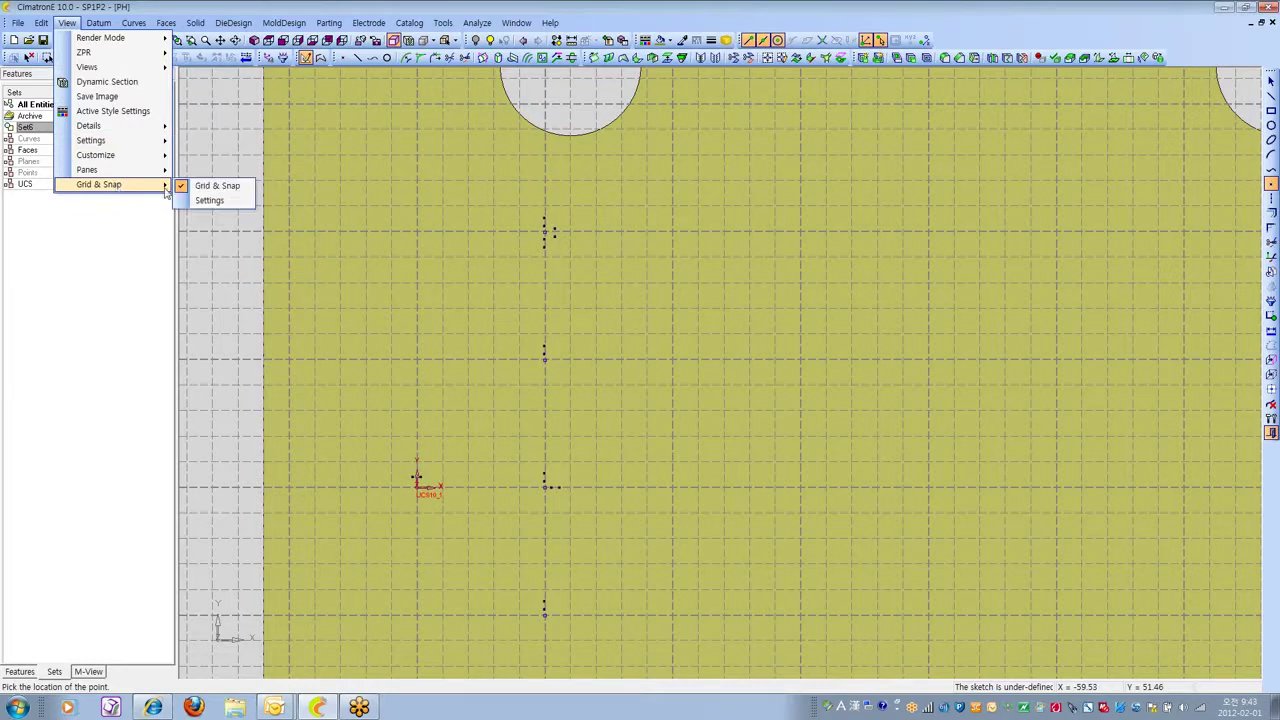
left_click(203, 207)
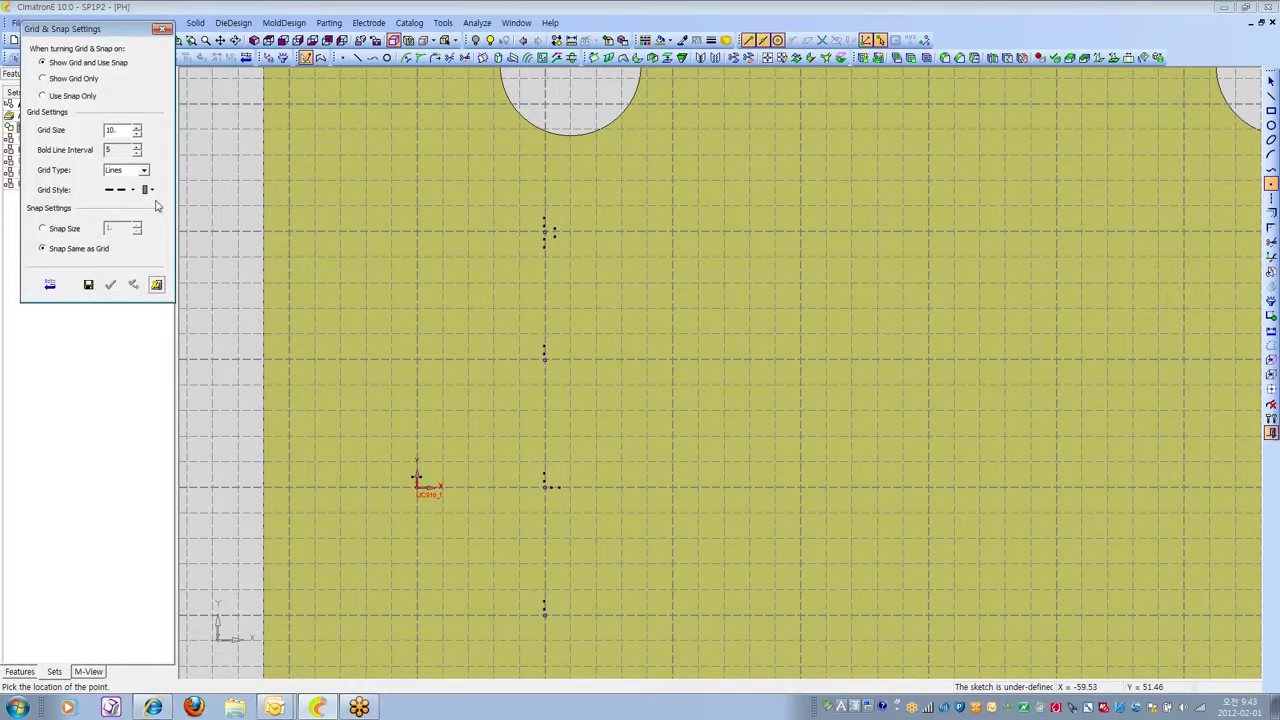
left_click(144, 171)
left_click(140, 192)
left_click(134, 287)
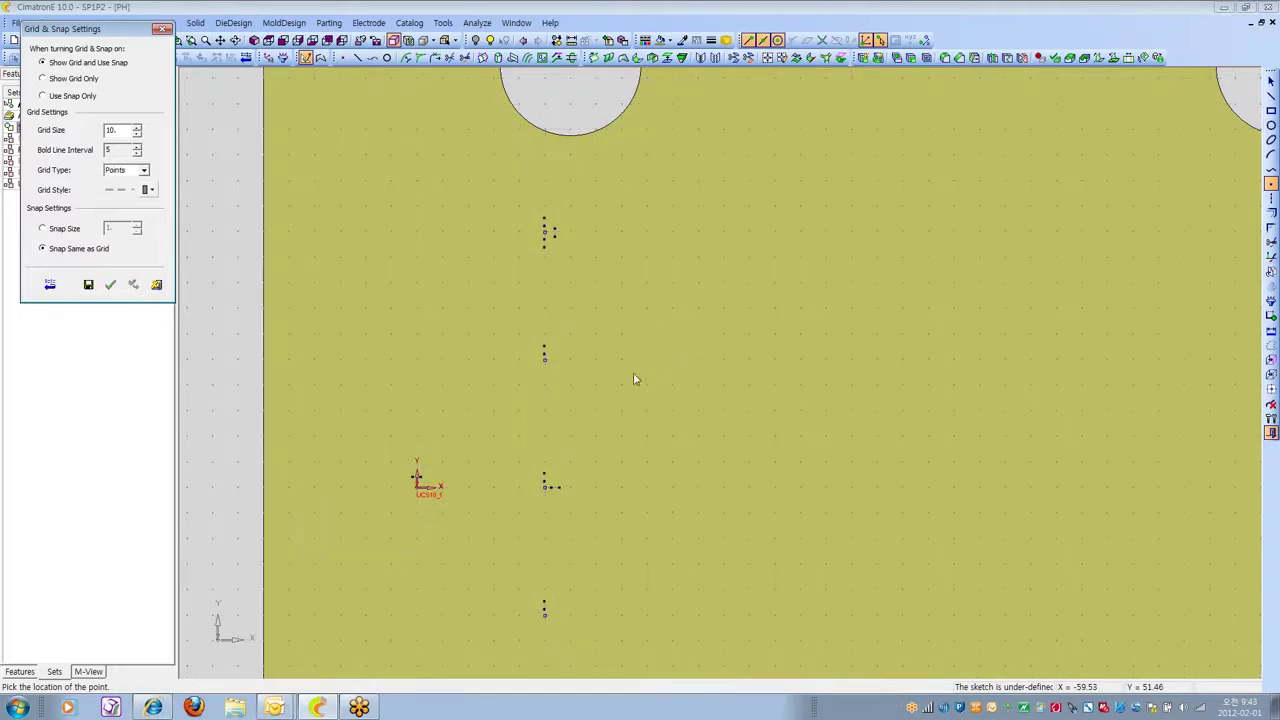
Try red and black as the grid style color, applying each one to the grid points.
left_click(147, 190)
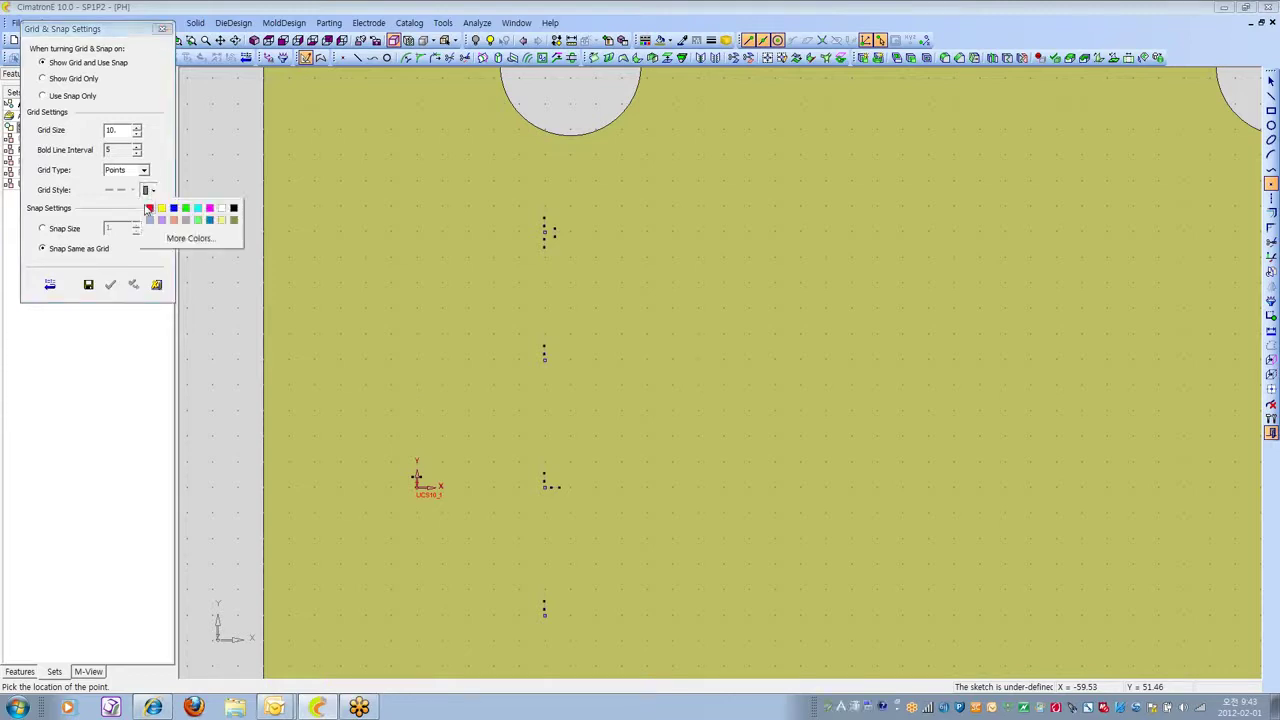
left_click(148, 207)
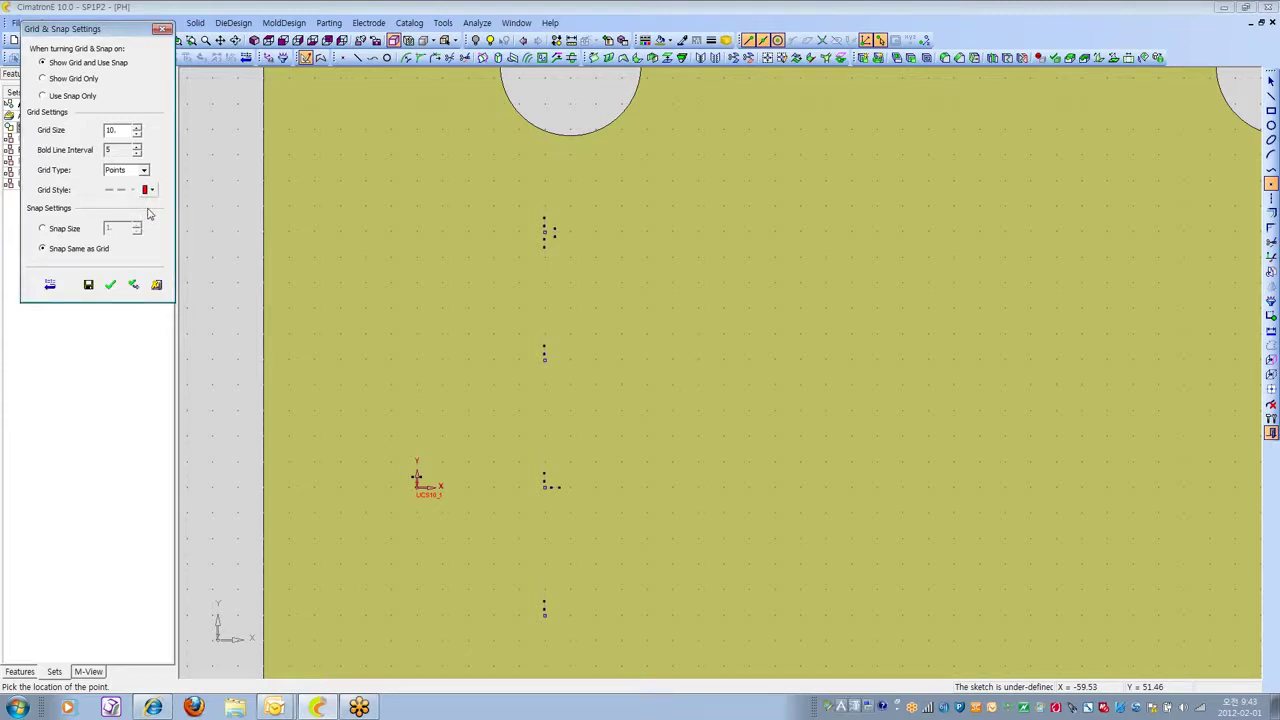
left_click(134, 287)
left_click(150, 190)
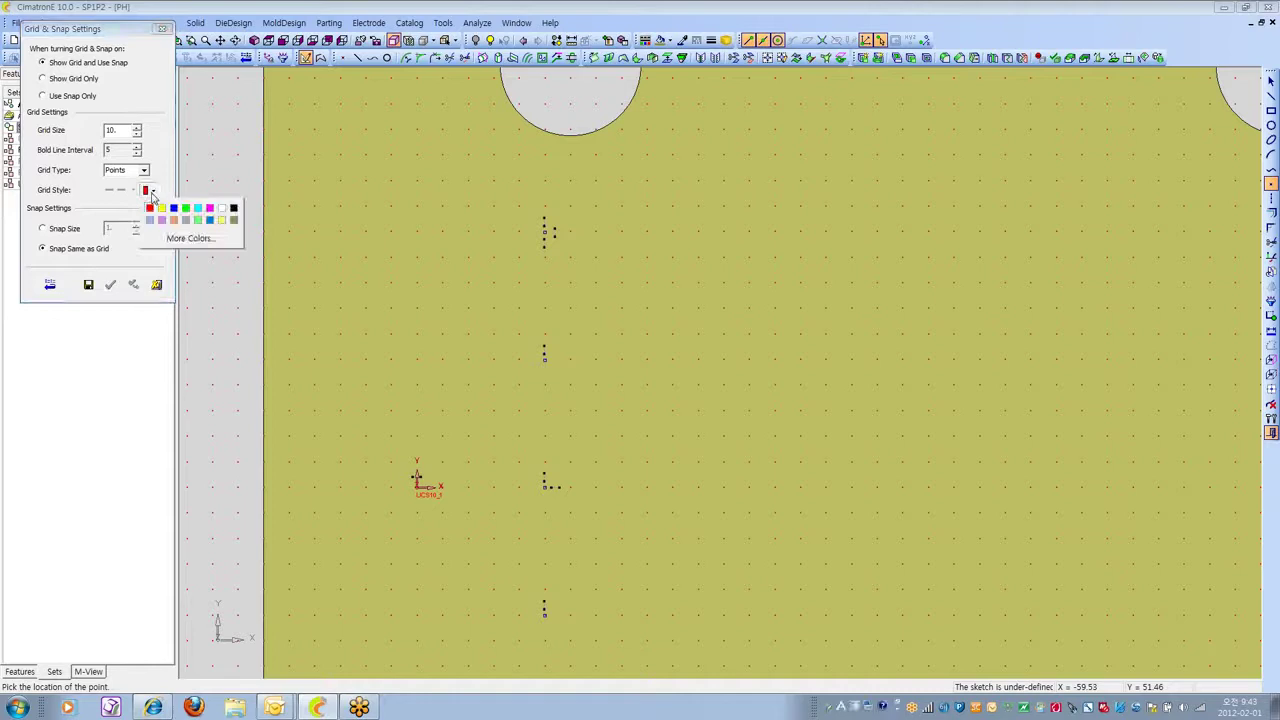
left_click(233, 208)
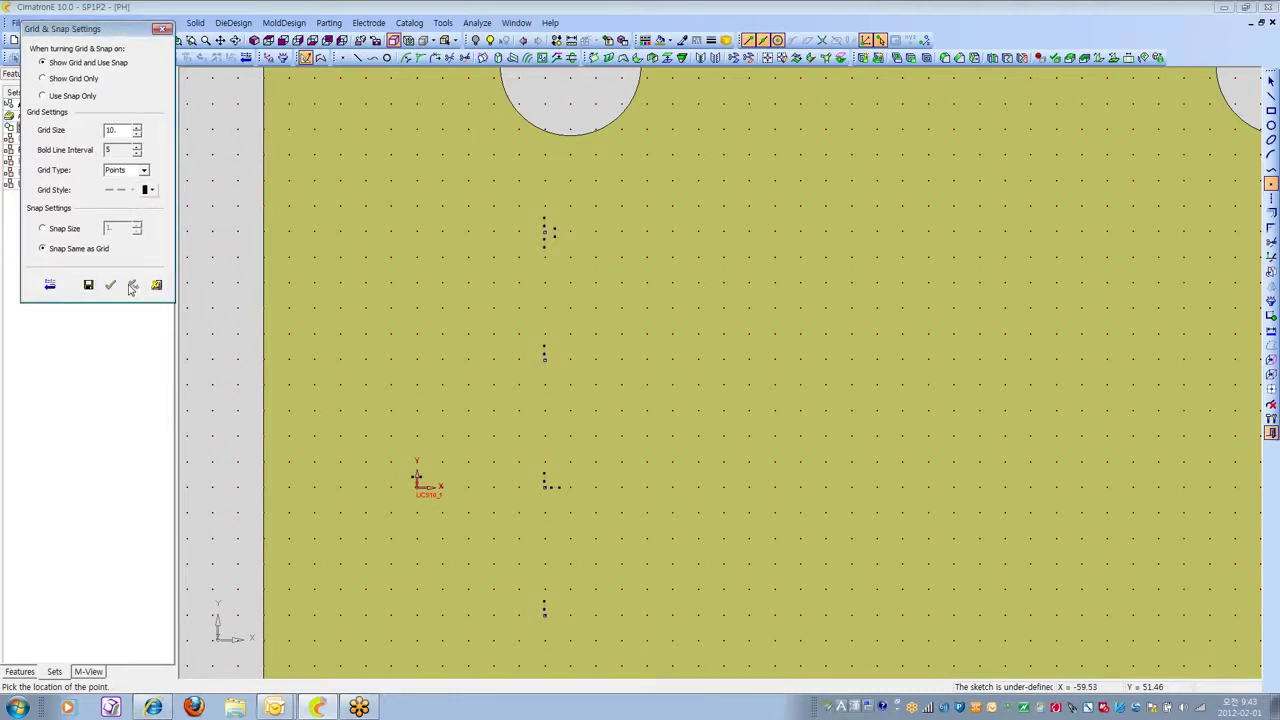
left_click(131, 287)
Set the grid style color to a light gray from the extended color palette, apply it and close the settings.
left_click(150, 190)
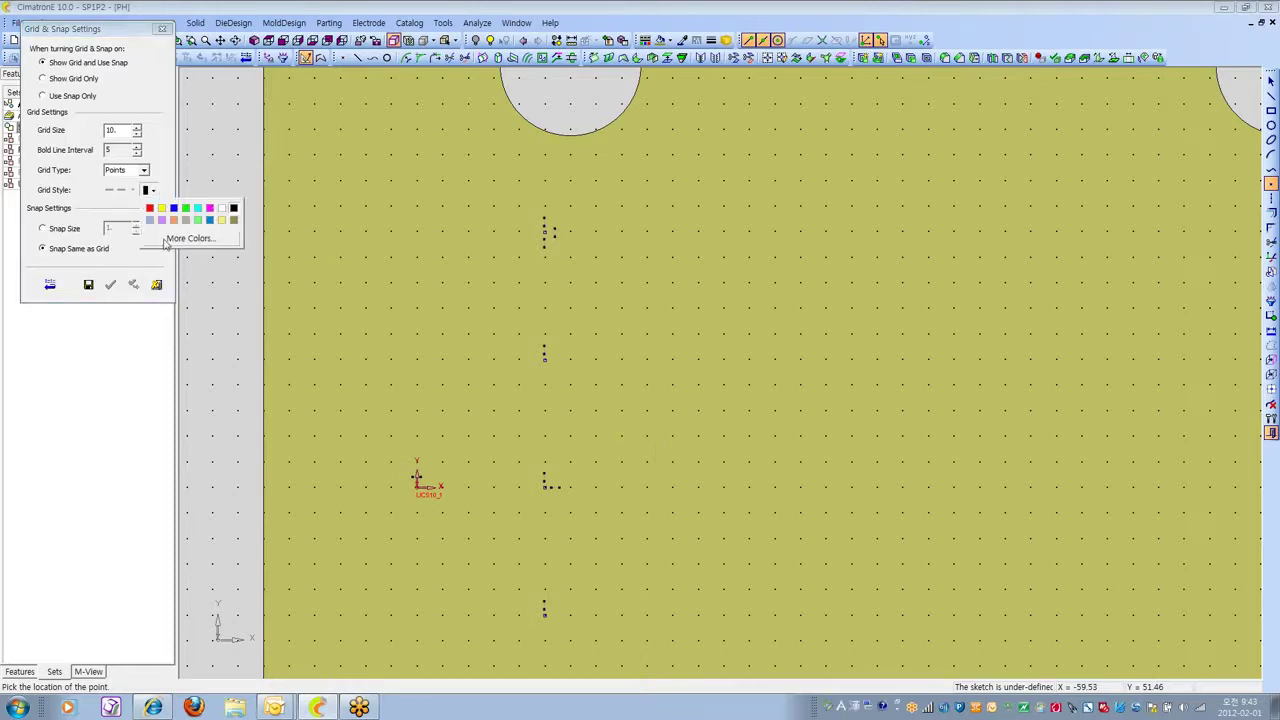
left_click(189, 238)
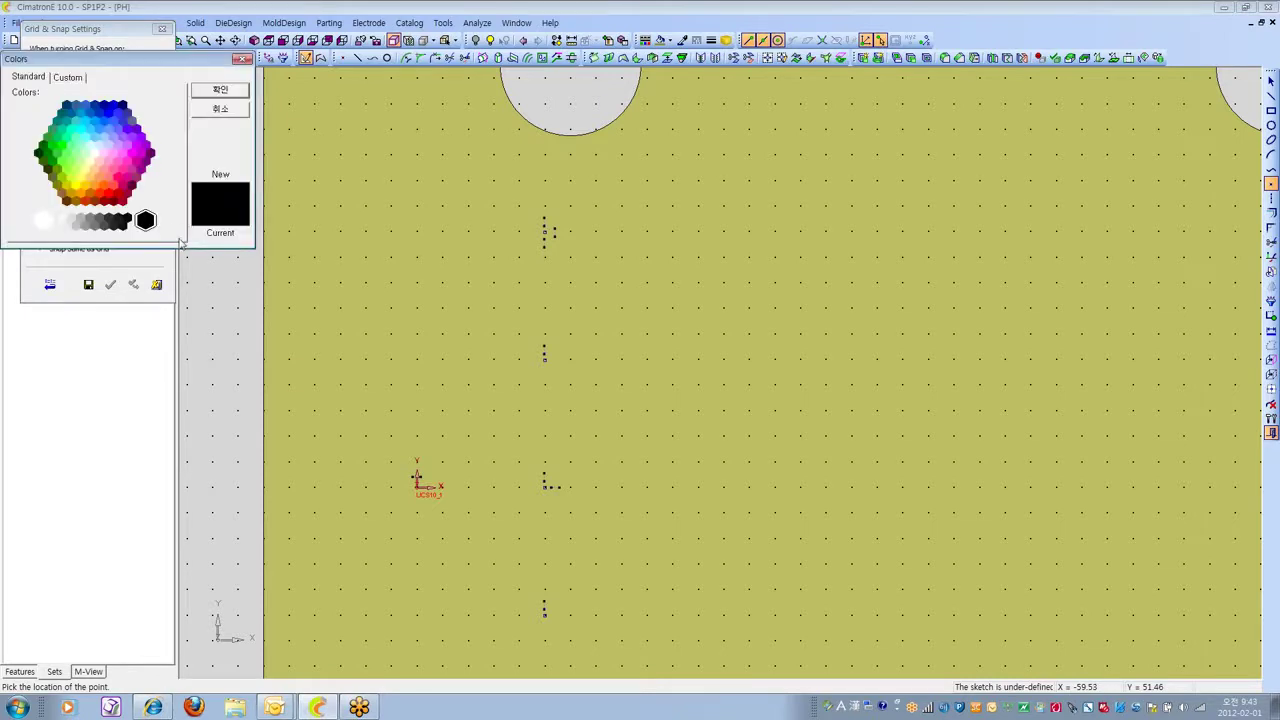
left_click(76, 222)
left_click(212, 93)
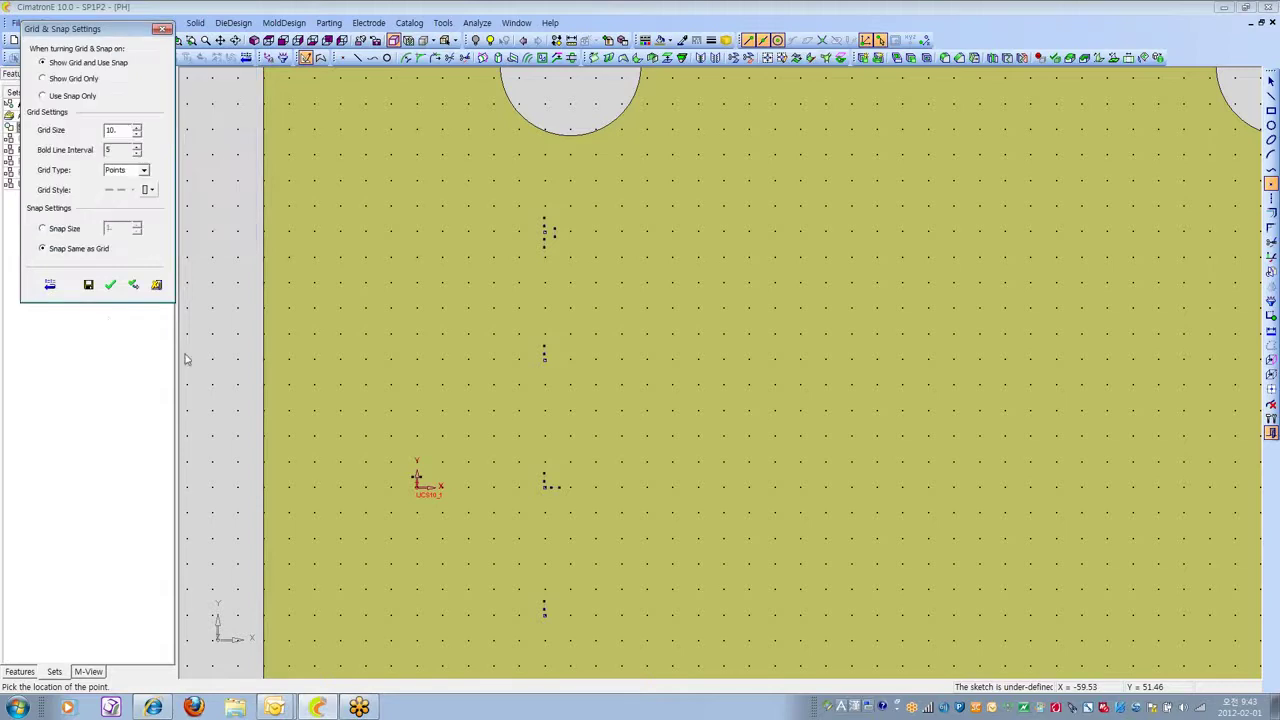
left_click(133, 285)
left_click(156, 284)
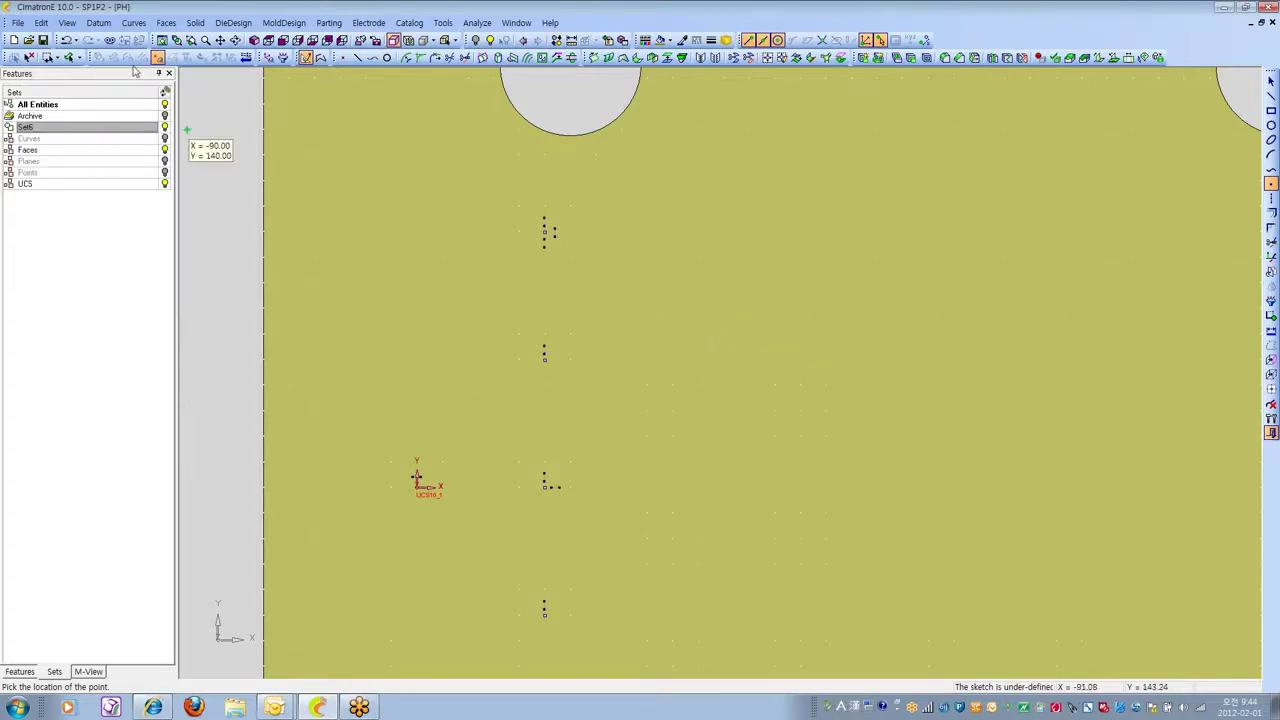
Make the snap independent of the grid with a Snap Size of 1 in the Grid & Snap settings and confirm.
left_click(66, 22)
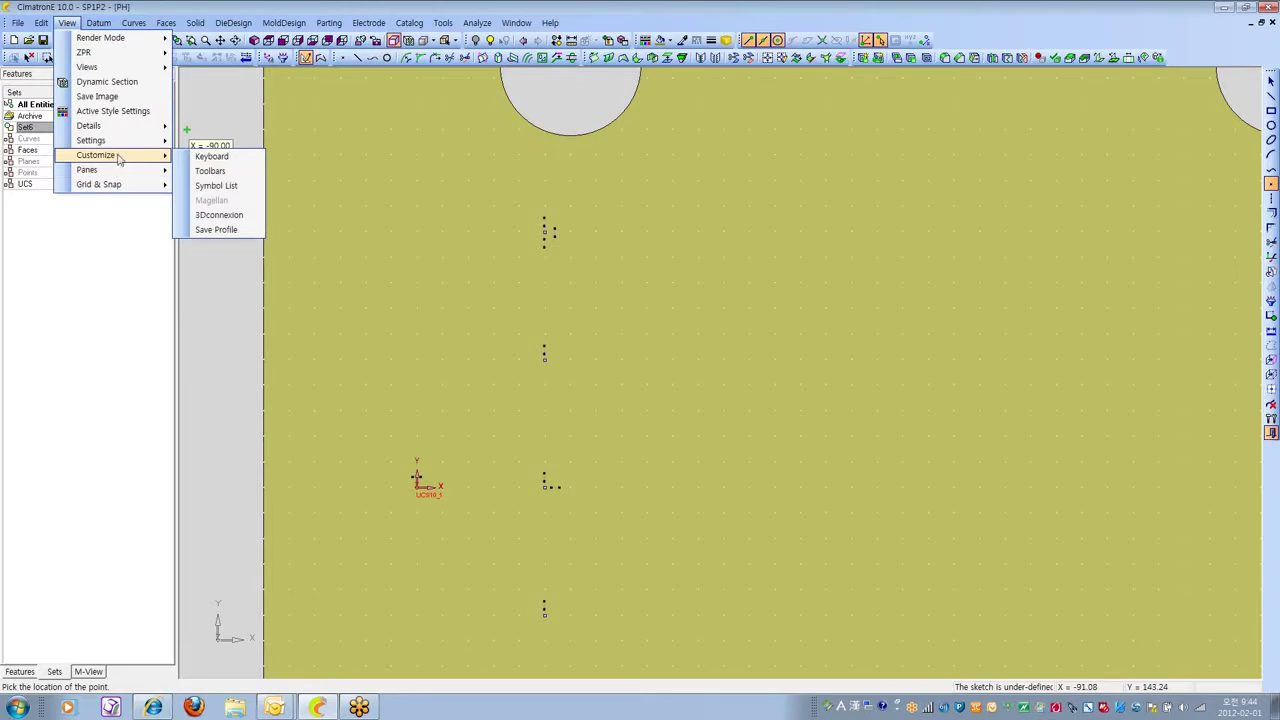
left_click(214, 203)
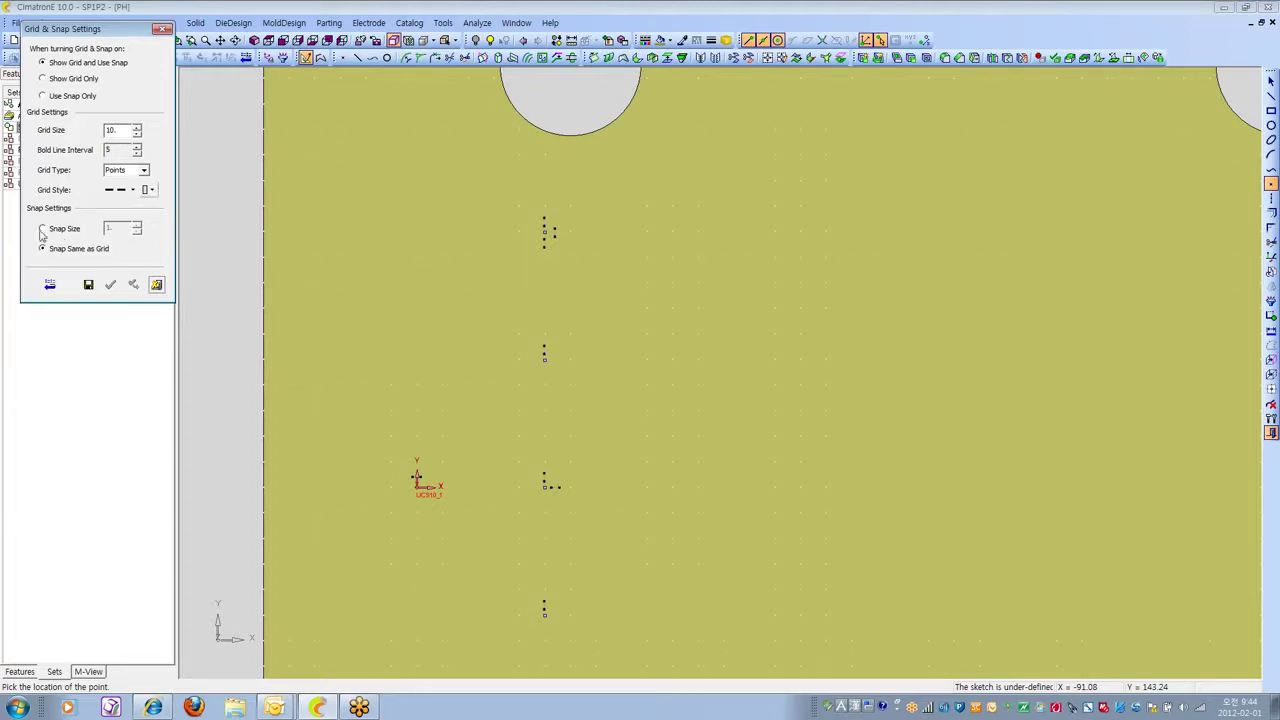
left_click(42, 228)
left_click(111, 285)
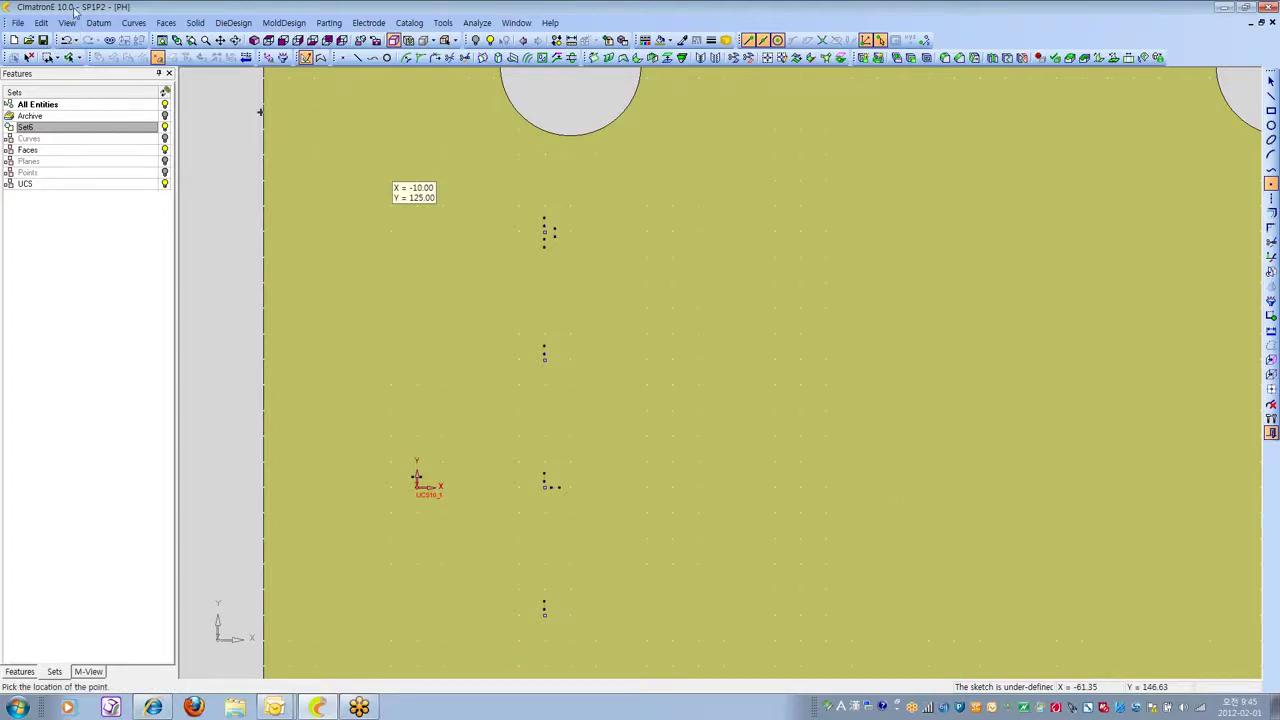
Review the Details, Settings and Grid & Snap view options without changing them, and exit the point command.
left_click(66, 22)
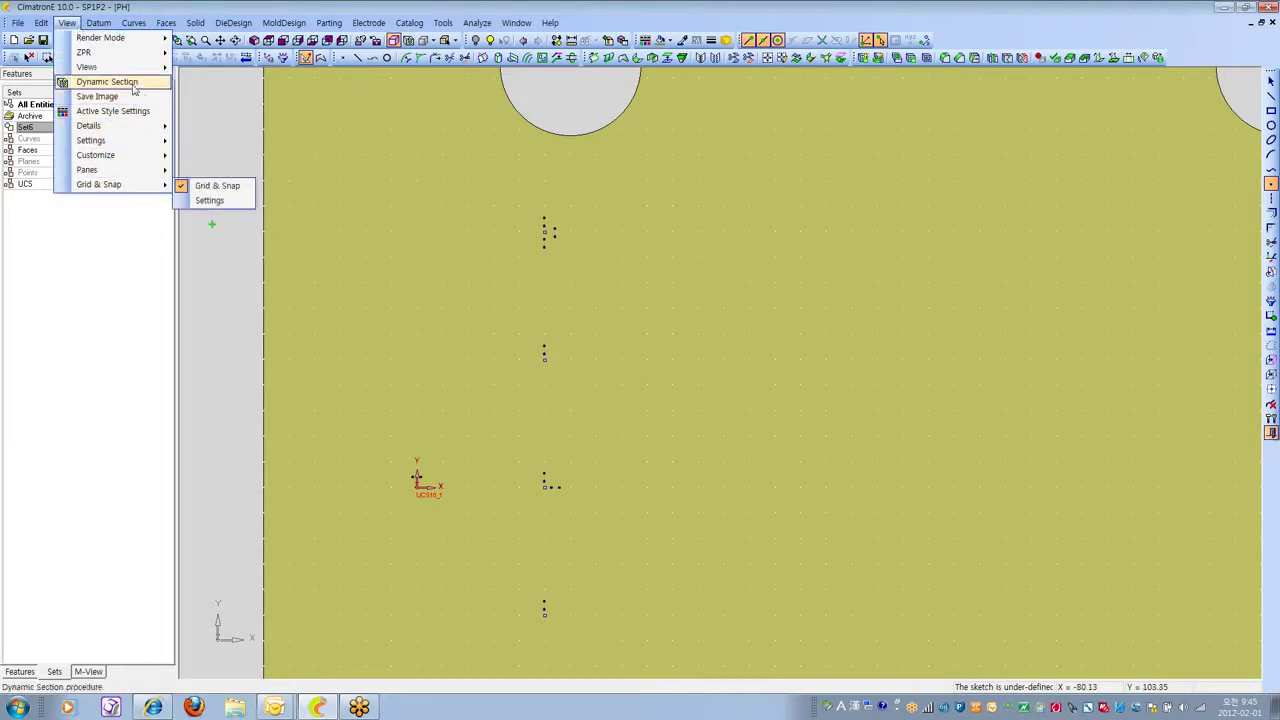
mouse_move(127, 67)
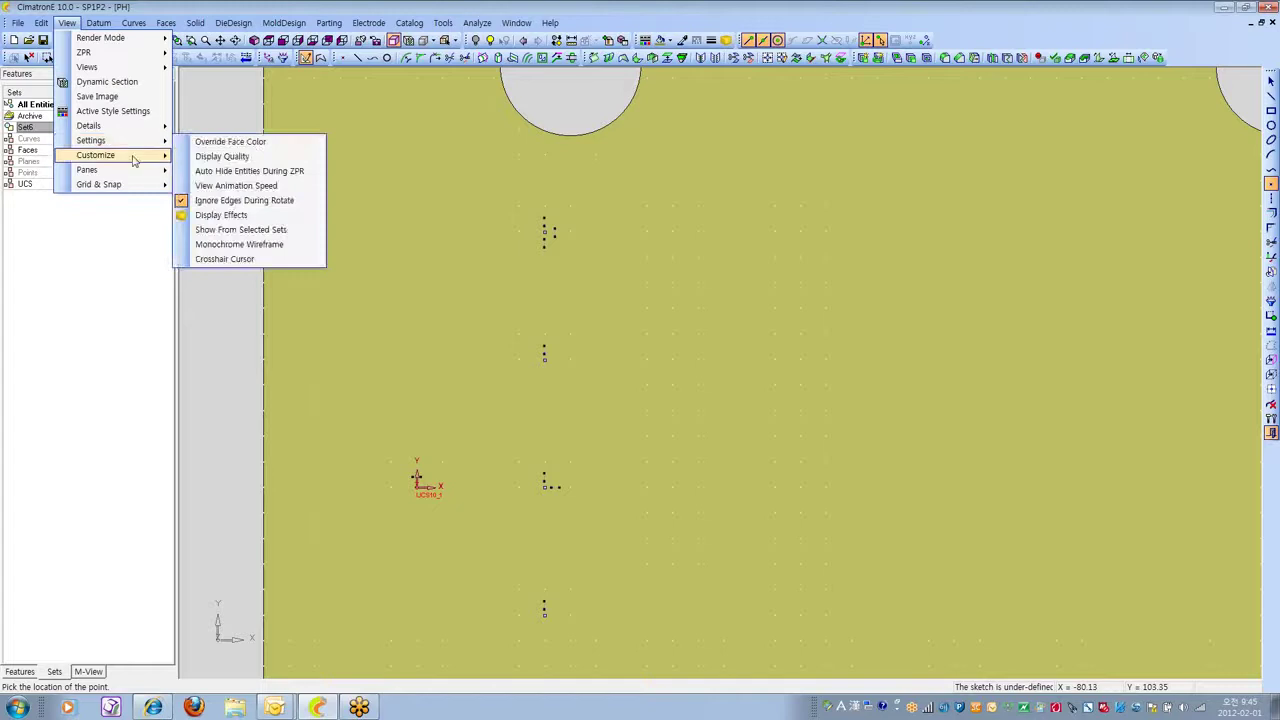
mouse_move(129, 127)
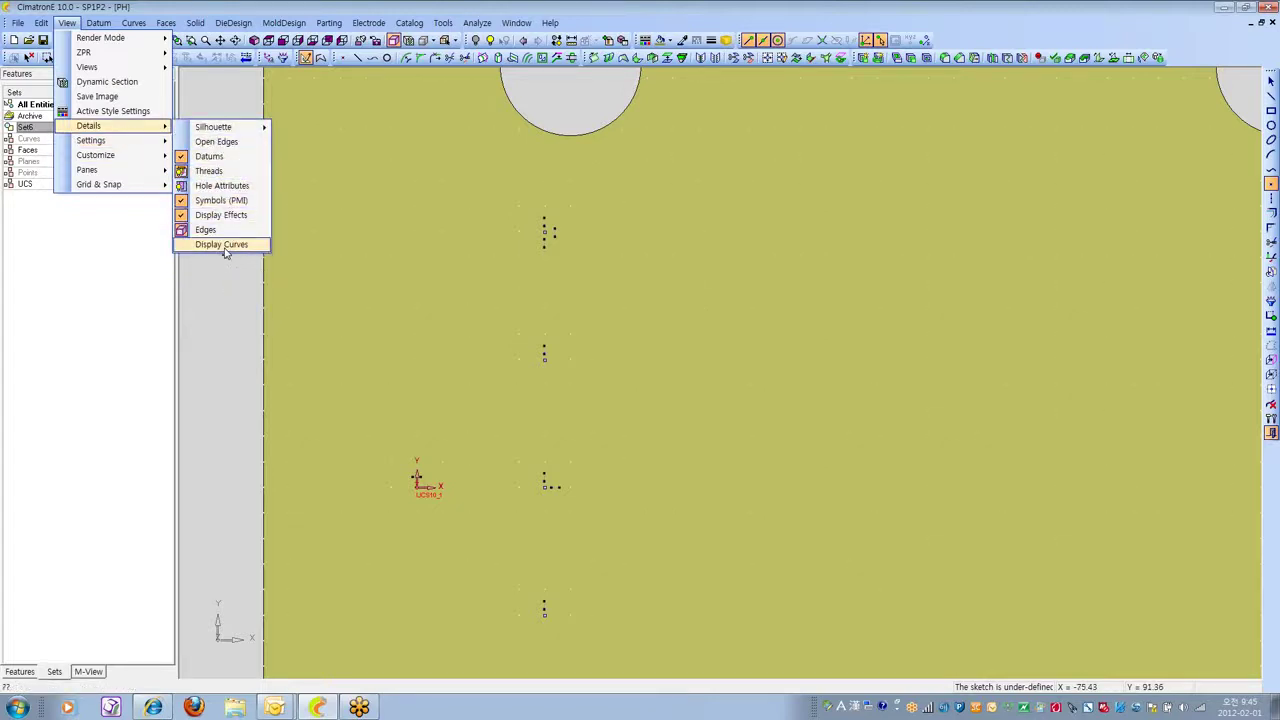
mouse_move(99, 146)
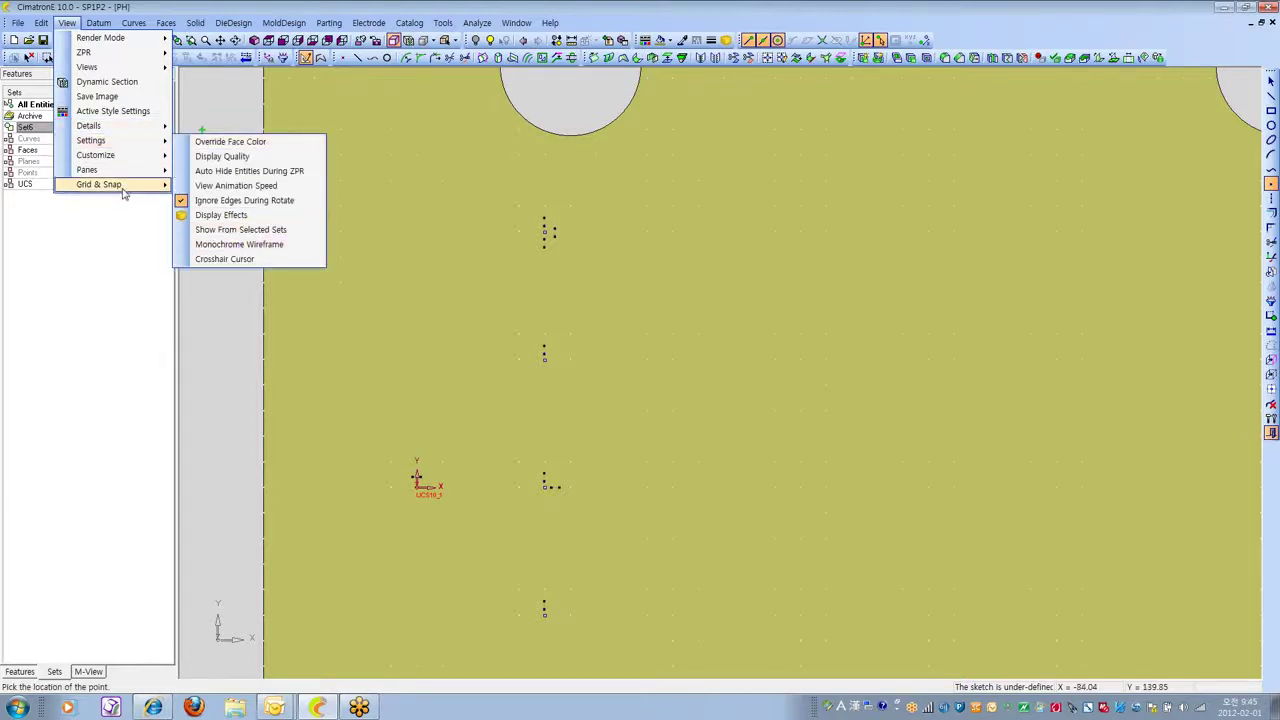
mouse_move(122, 188)
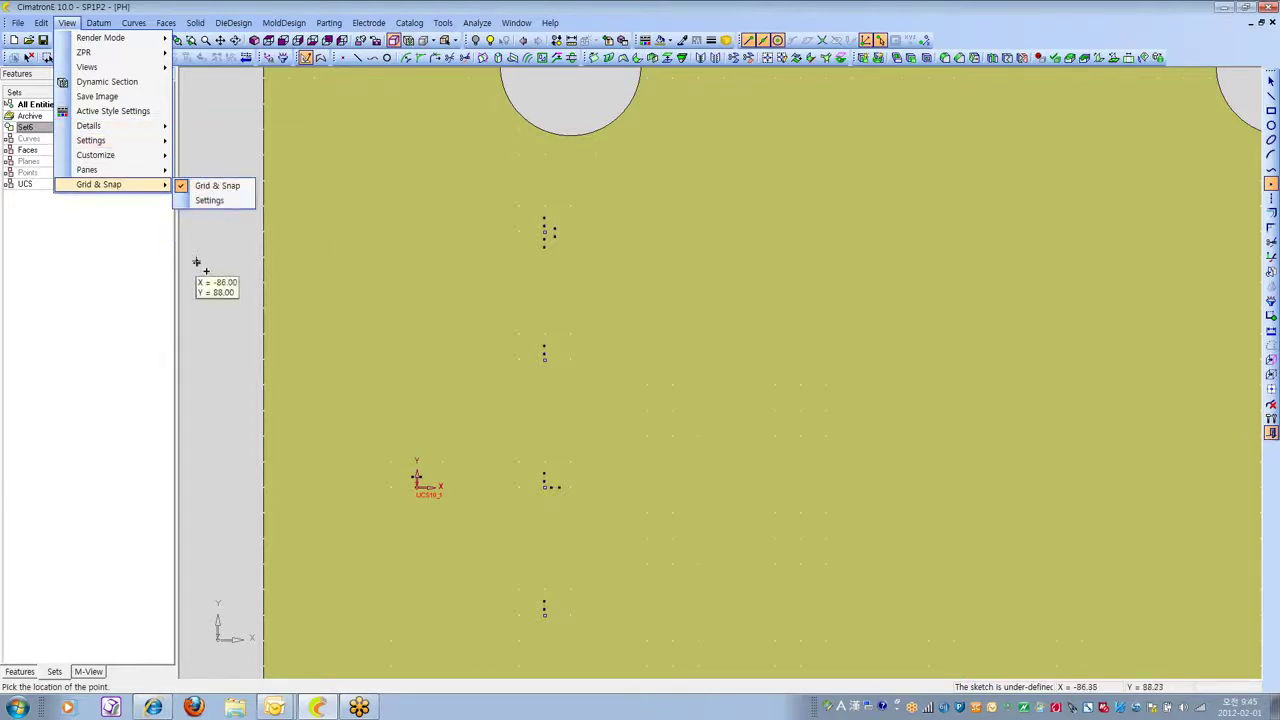
key("Escape")
key("Escape")
key("Escape")
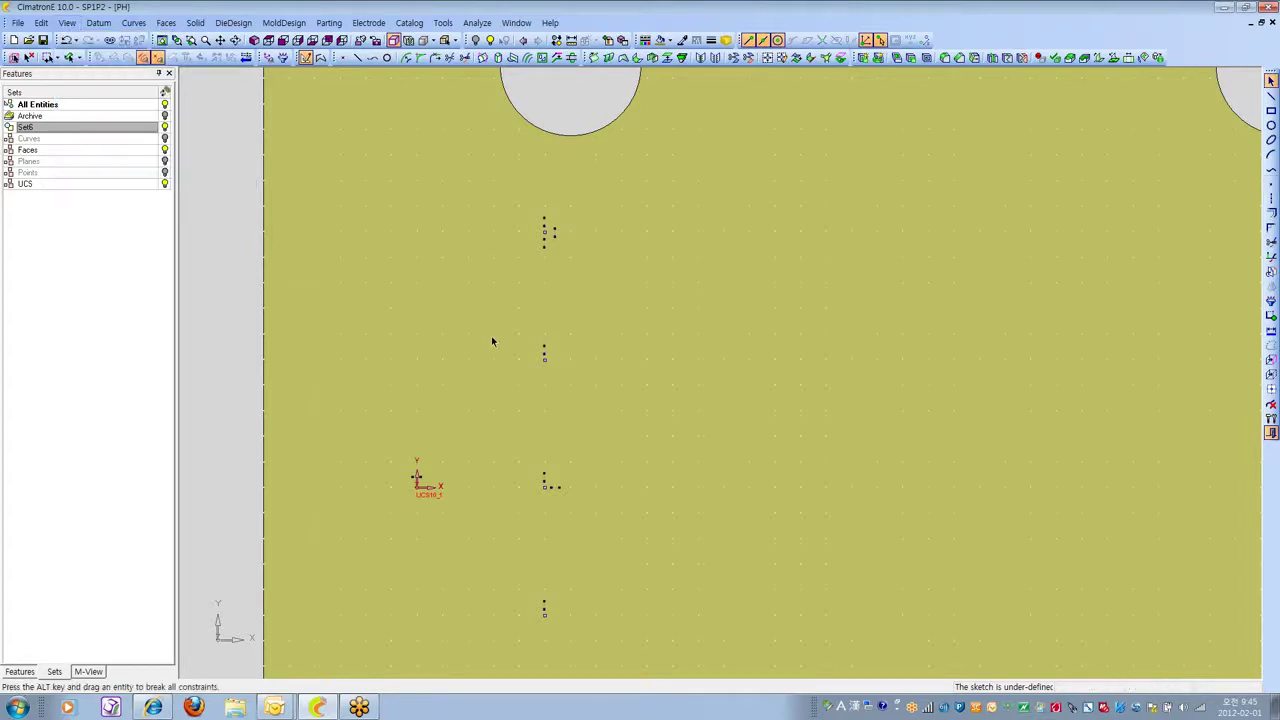
Examine the whole plate and its sketched points in a tilted 3D view.
right_click_drag(852, 257, 852, 376, "ctrl")
middle_click_drag(852, 376, 772, 360, "ctrl")
mouse_move(768, 440)
left_mouse_down("ctrl")
mouse_move(774, 388)
mouse_move(717, 371)
left_mouse_up("ctrl")
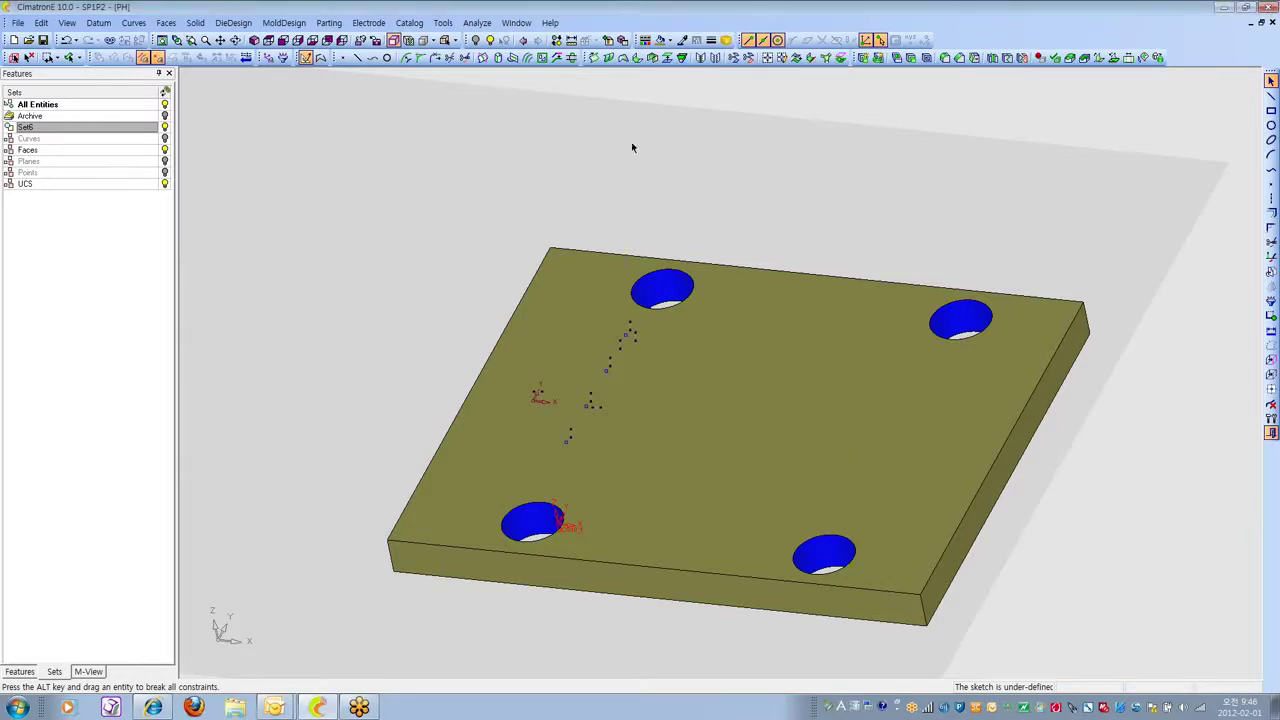
Rotate and zoom out the plate, show it in the front view, and finish in the top view.
right_click_drag(760, 153, 703, 390, "ctrl")
left_click_drag(703, 390, 614, 337, "ctrl")
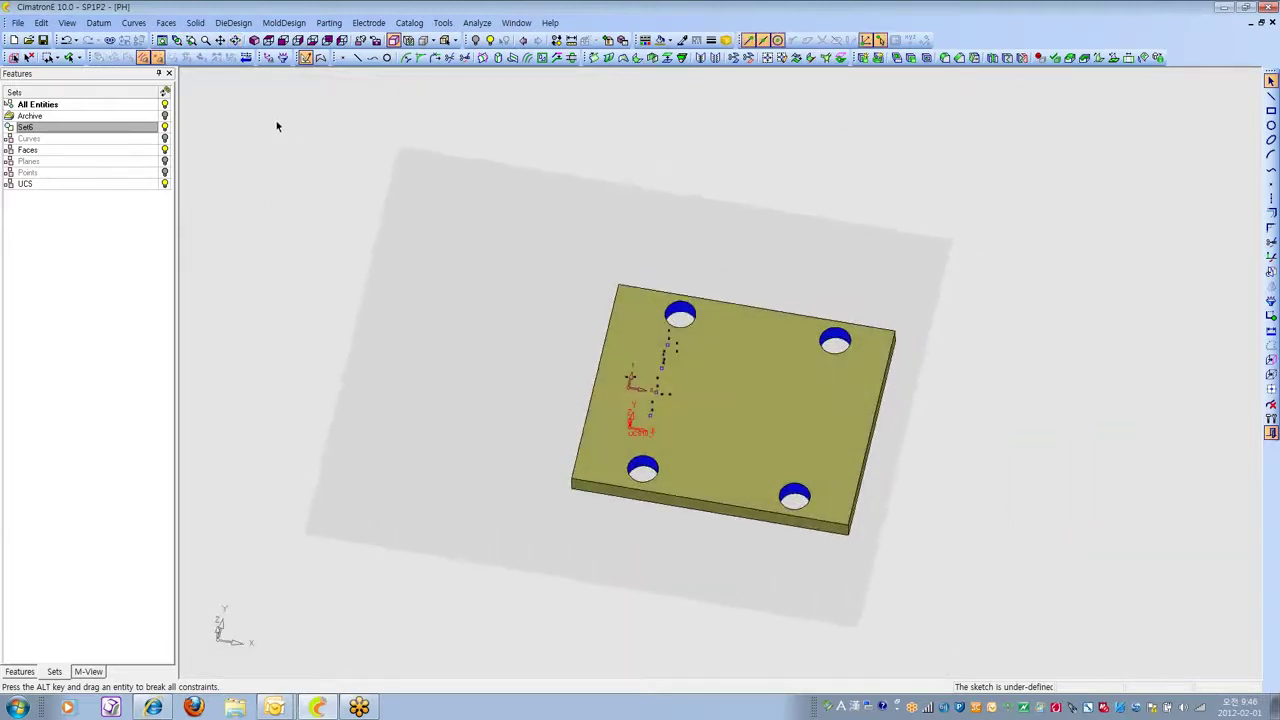
left_click(283, 41)
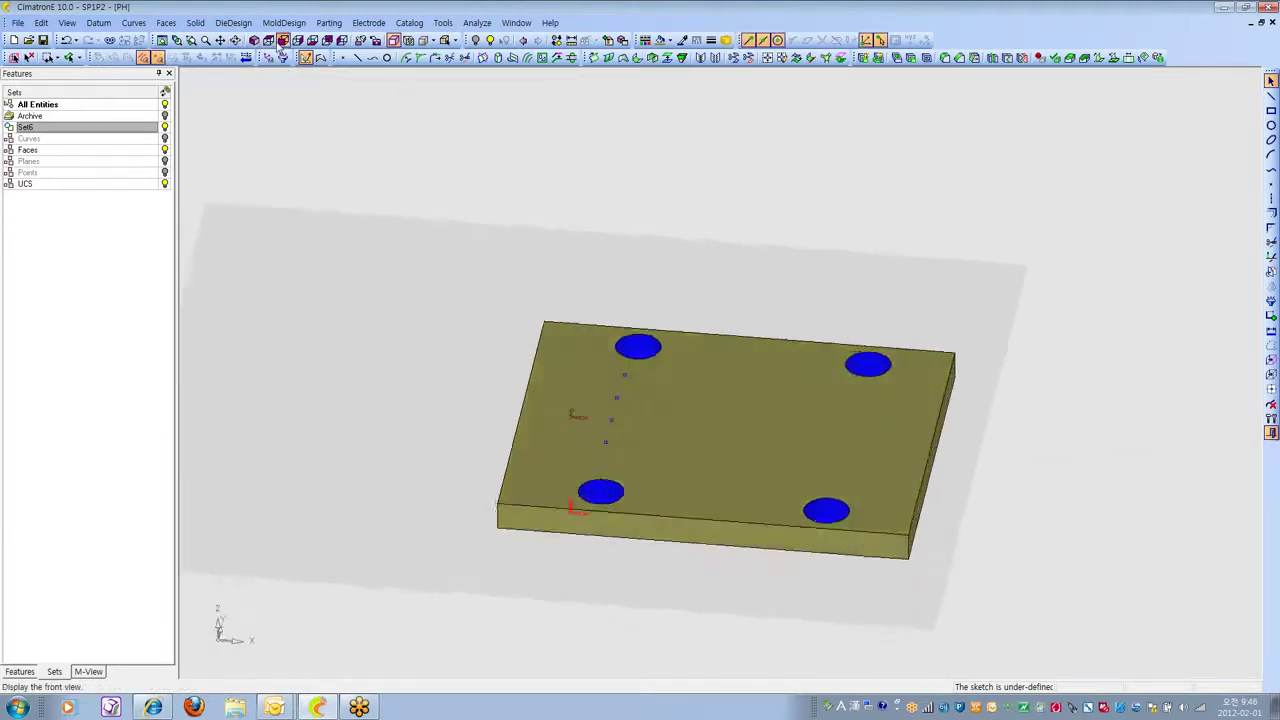
left_click(269, 40)
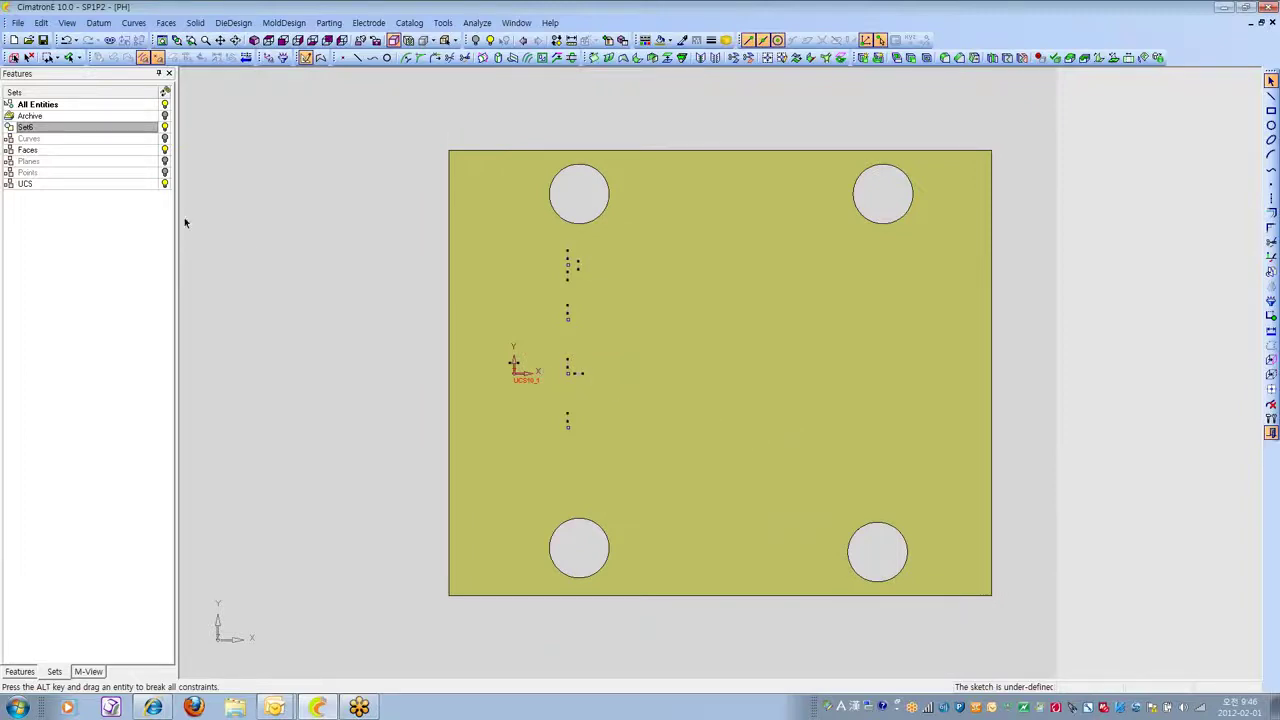
Turn on the Crosshair Cursor view setting to try it over the plate, and turn it back off.
left_click(66, 22)
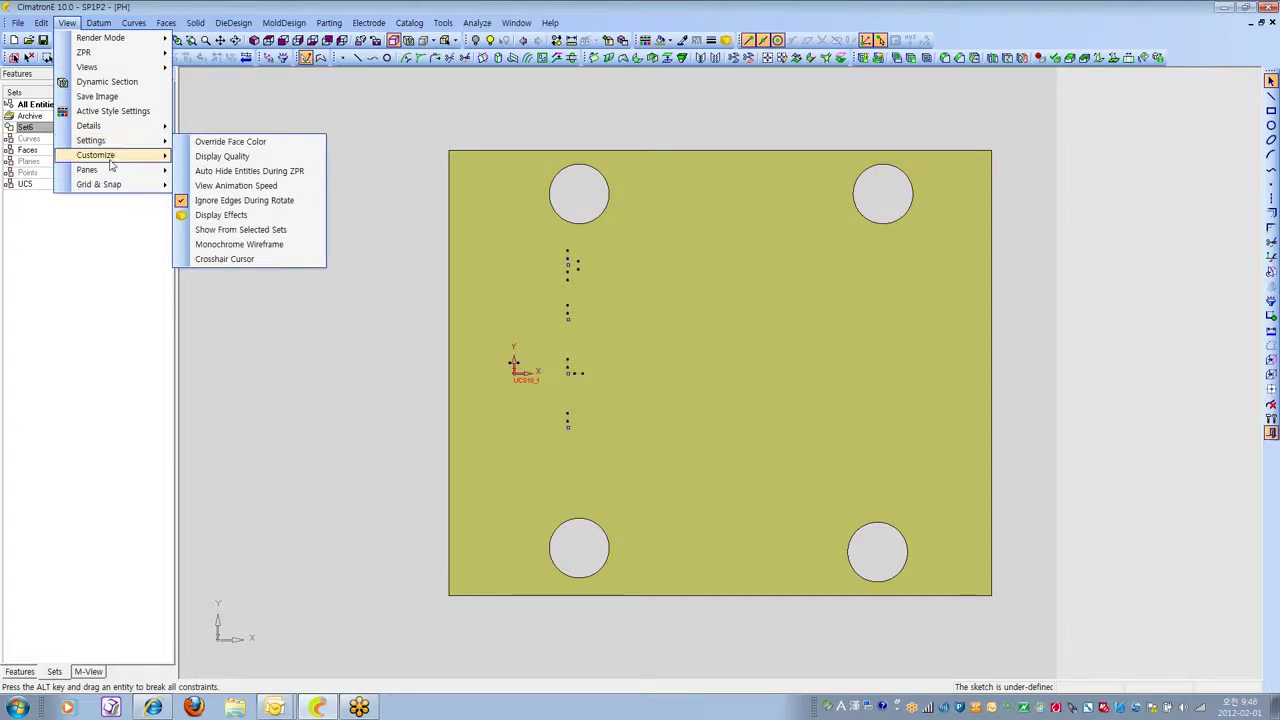
mouse_move(115, 188)
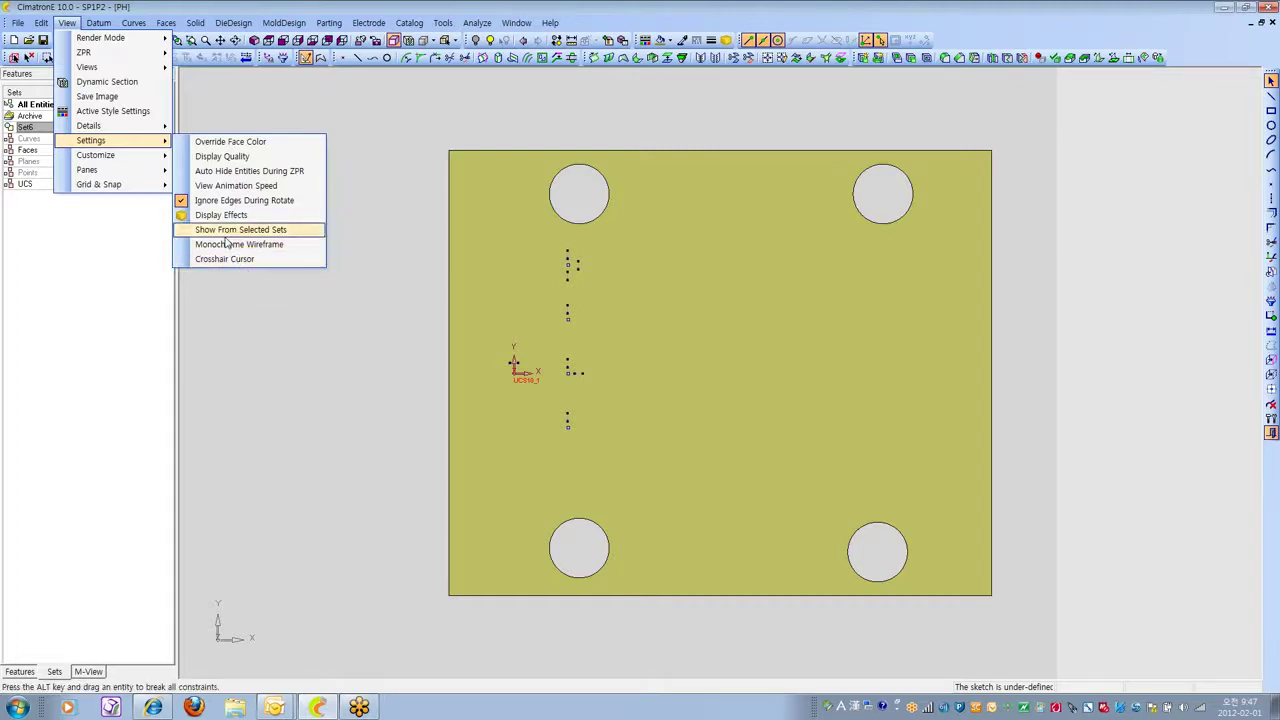
left_click(232, 261)
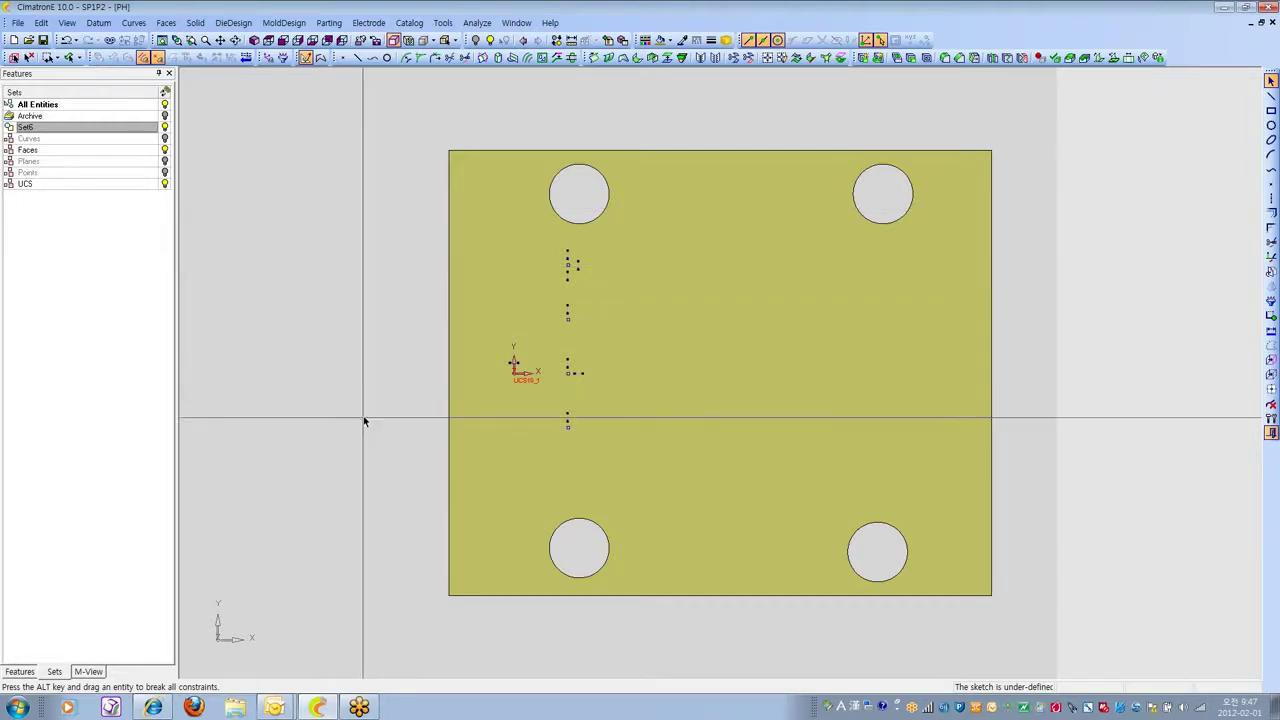
left_click(66, 23)
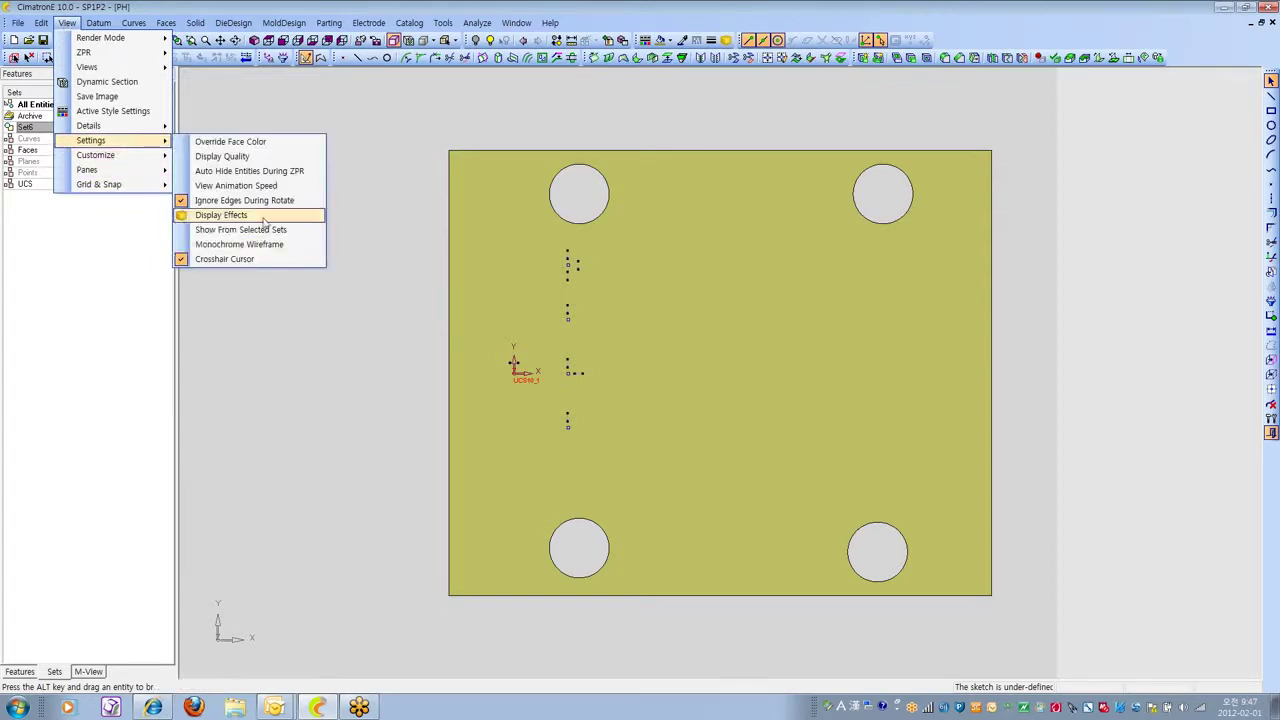
left_click(255, 266)
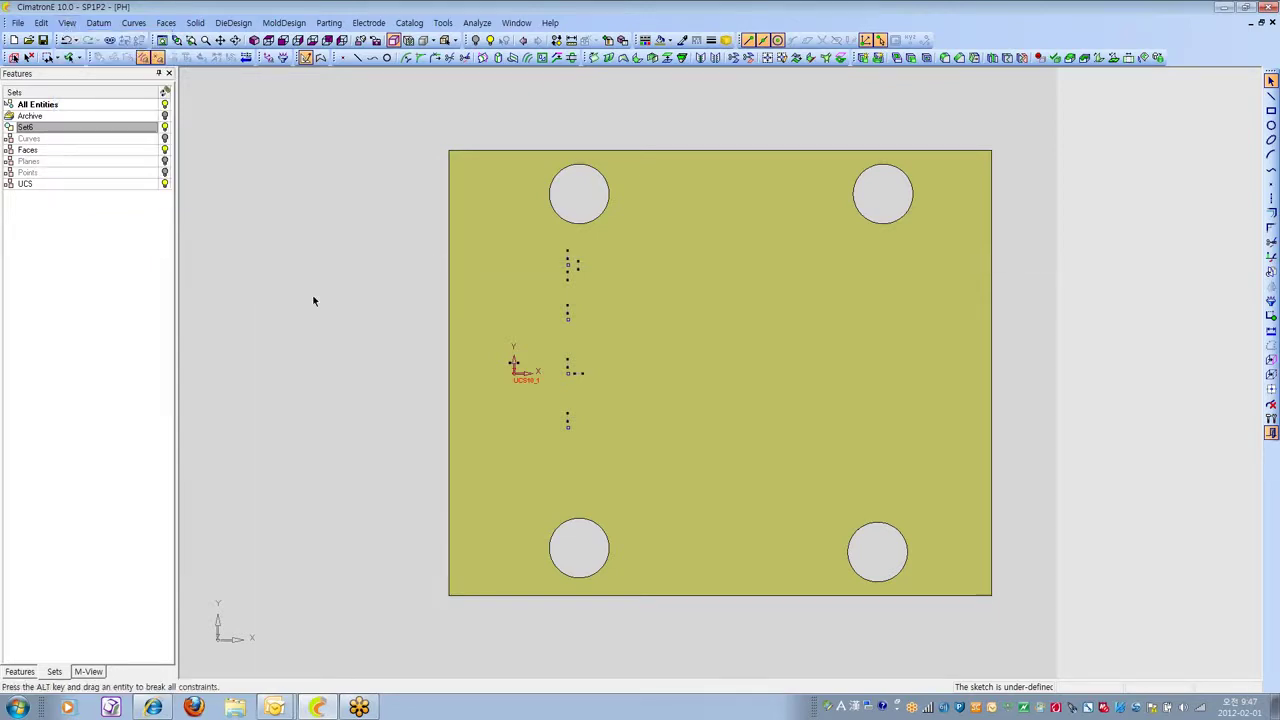